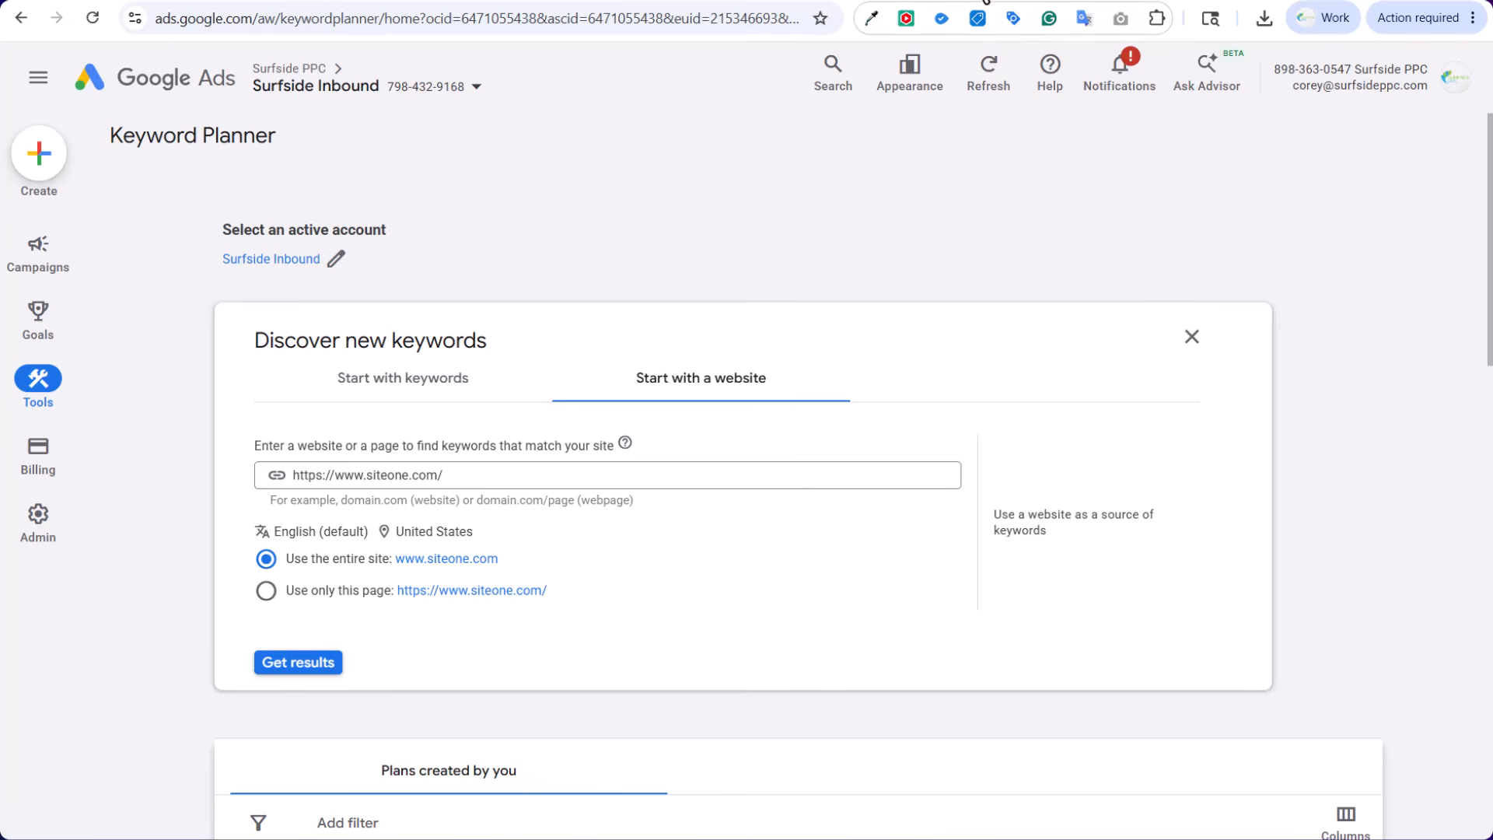
Look through the Semrush Advertising Research page, the SpyFu overview for siteone.com and the SiteOne website
click(977, 1)
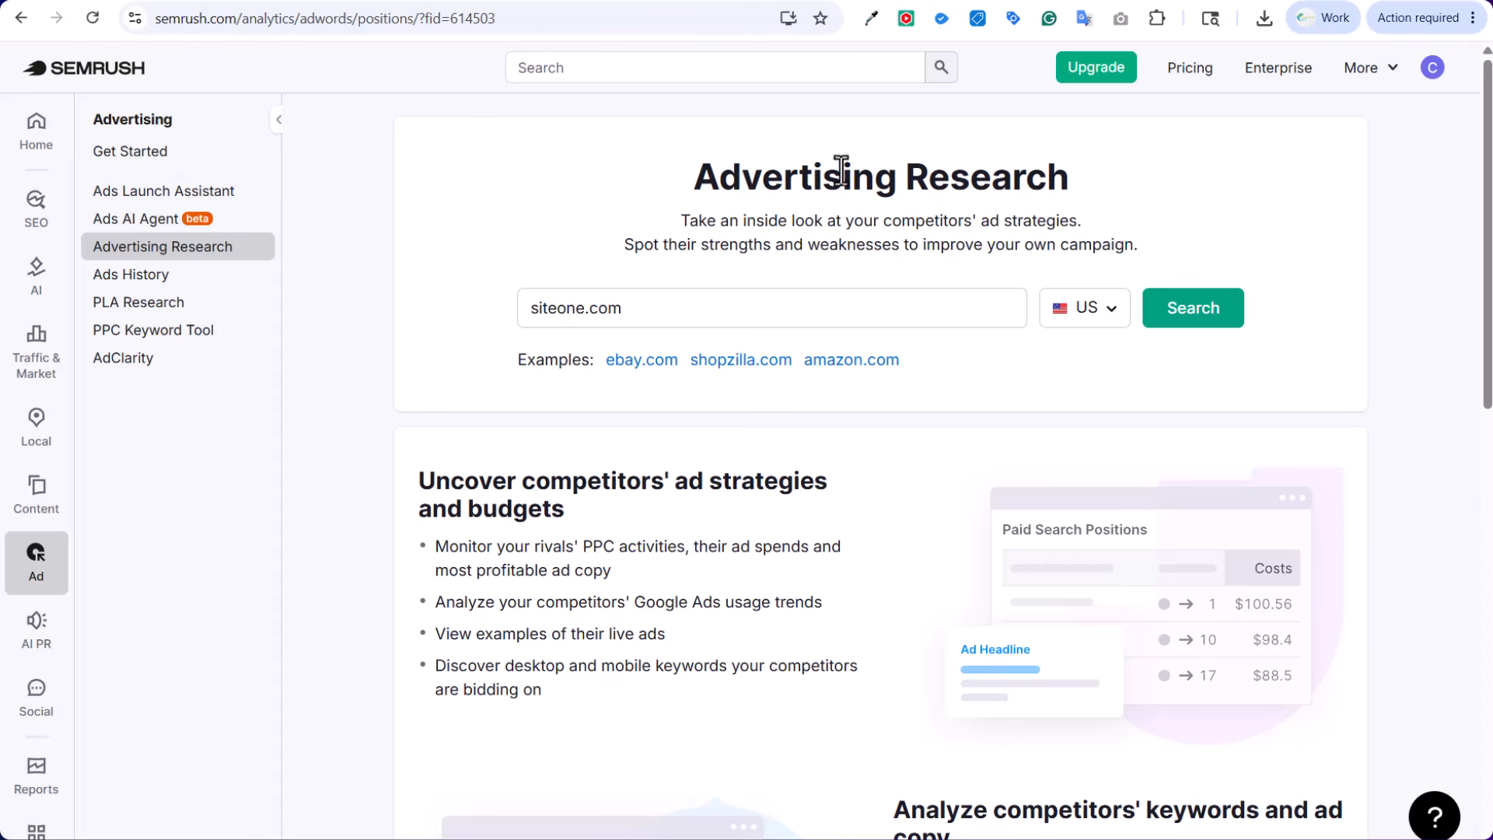
click(900, 2)
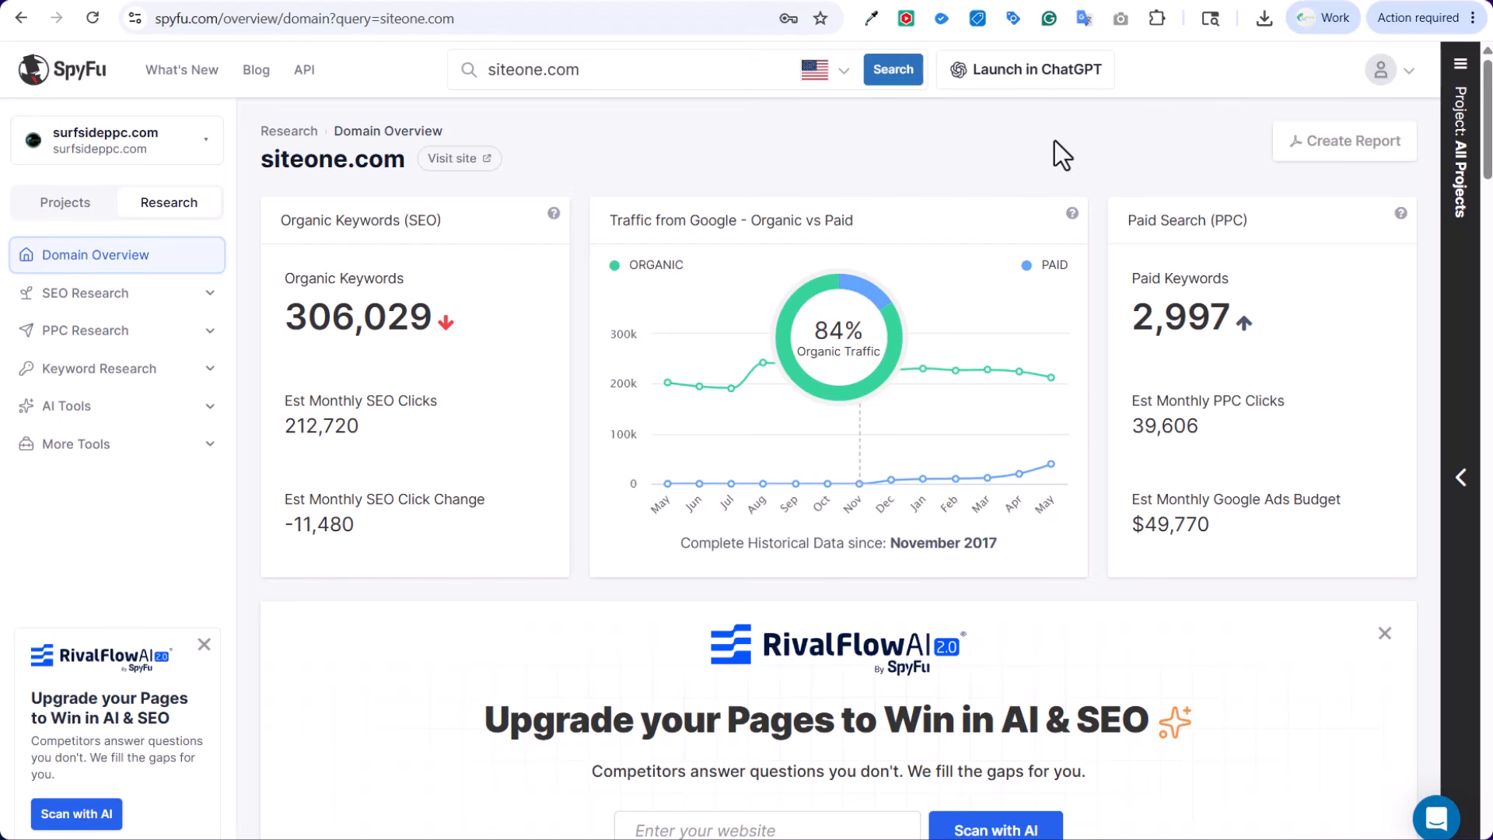
click(829, 1)
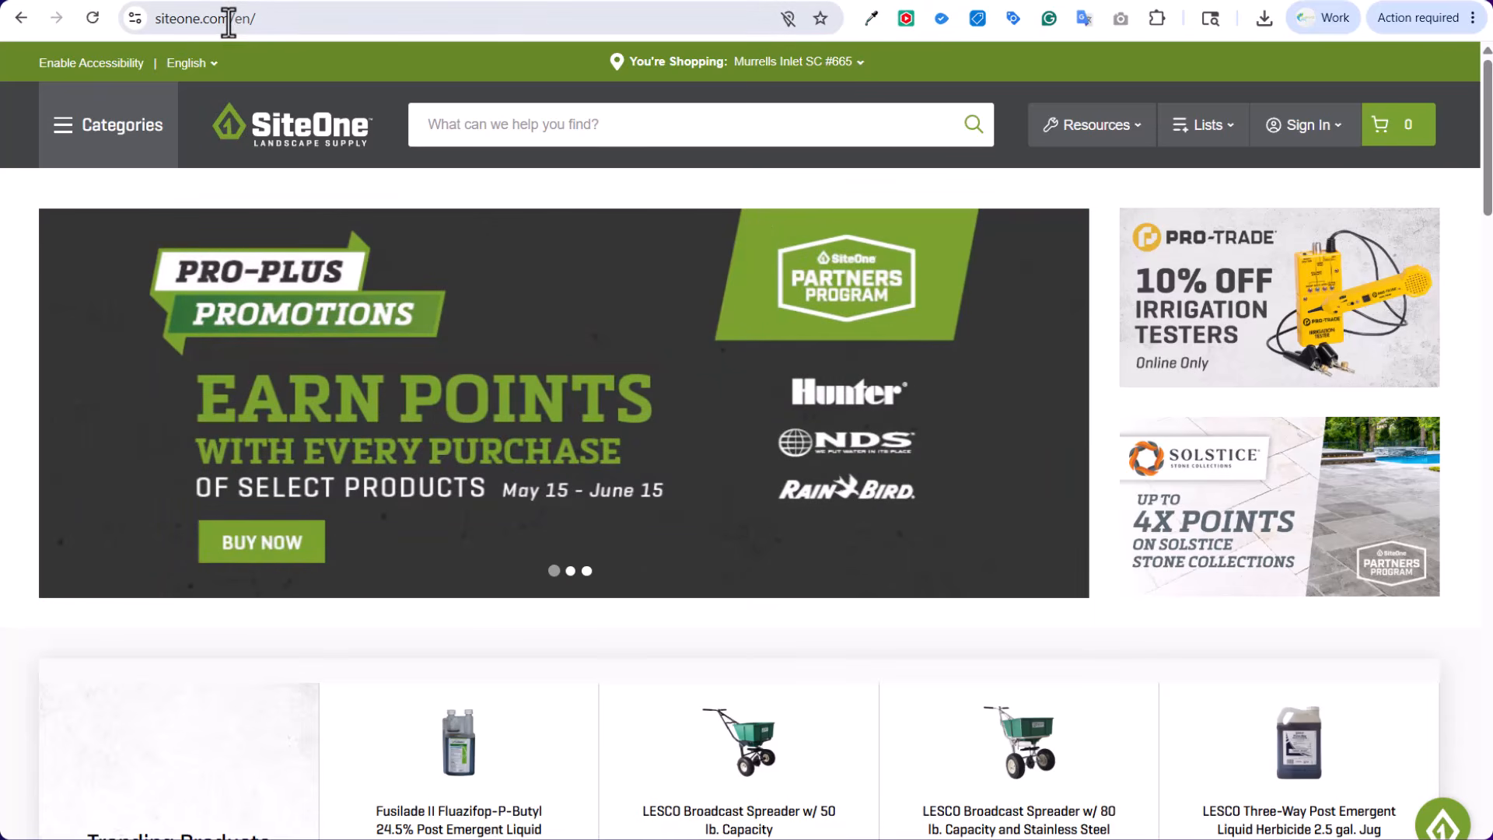
click(853, 0)
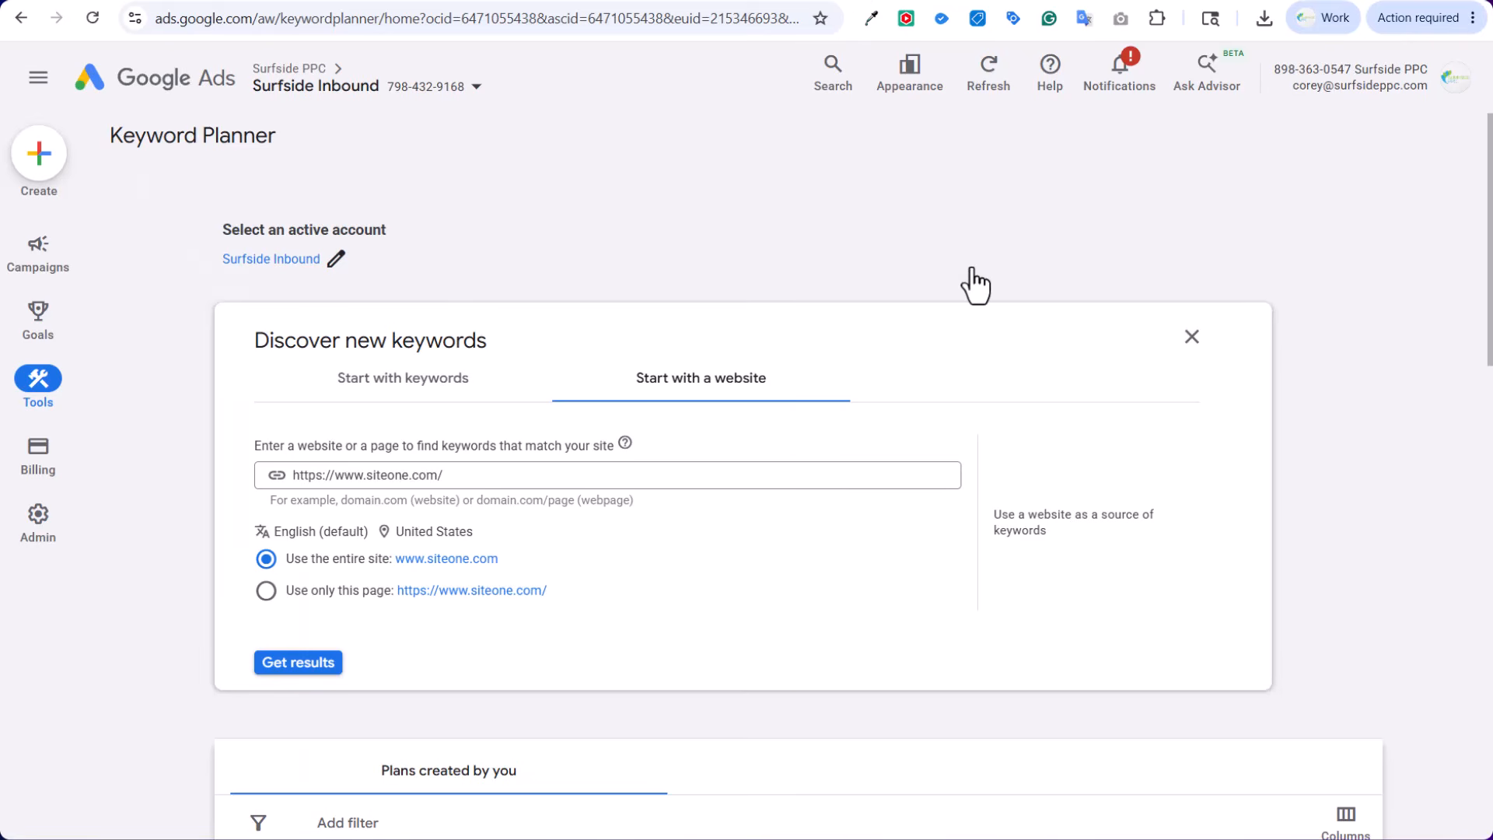
mouse_move(40, 383)
click(316, 673)
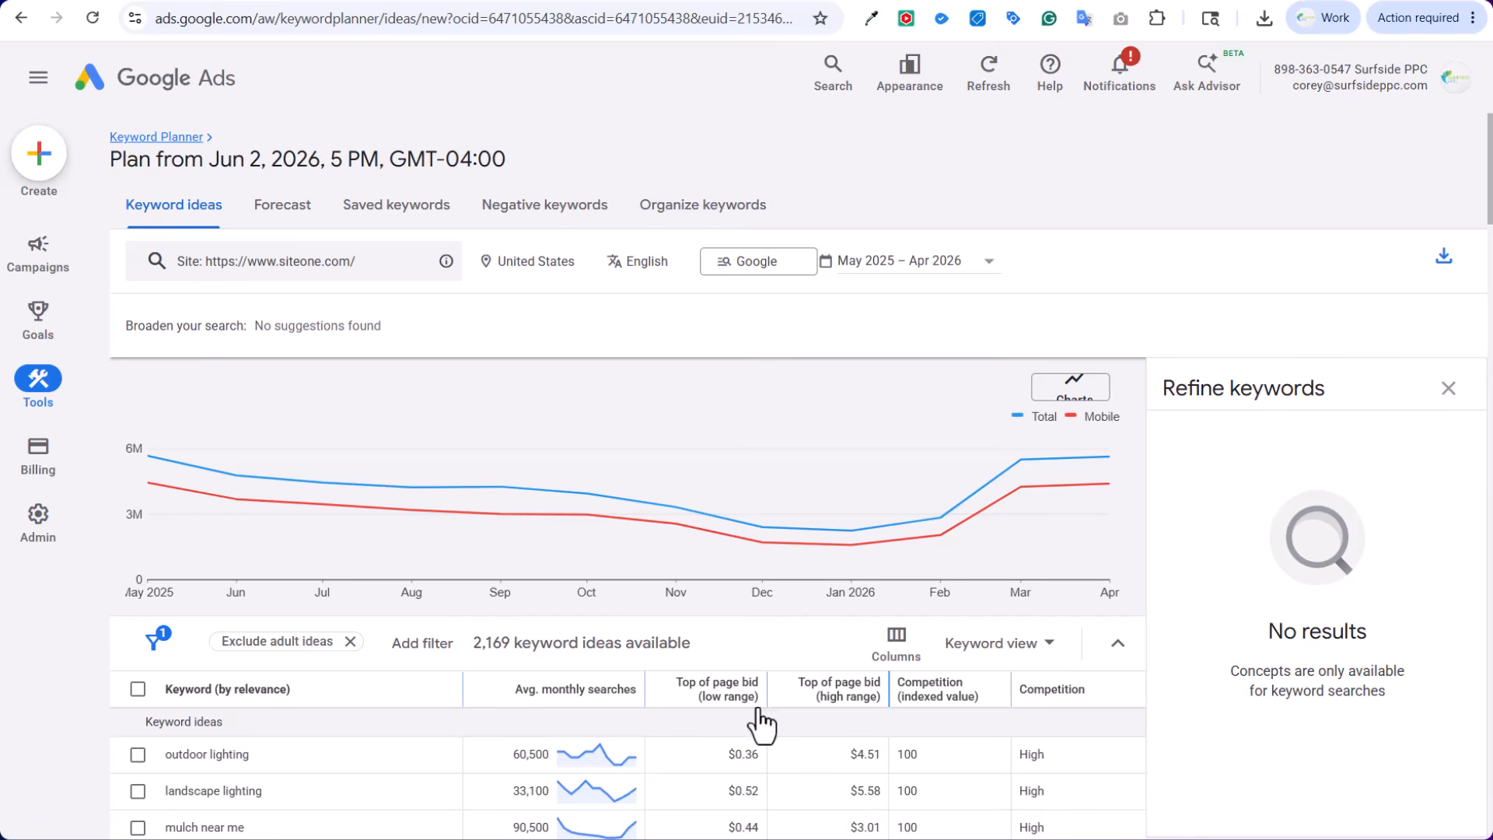
Look through the keyword ideas for the SiteOne website and download them as a .csv file
scroll(760, 720, down, 1)
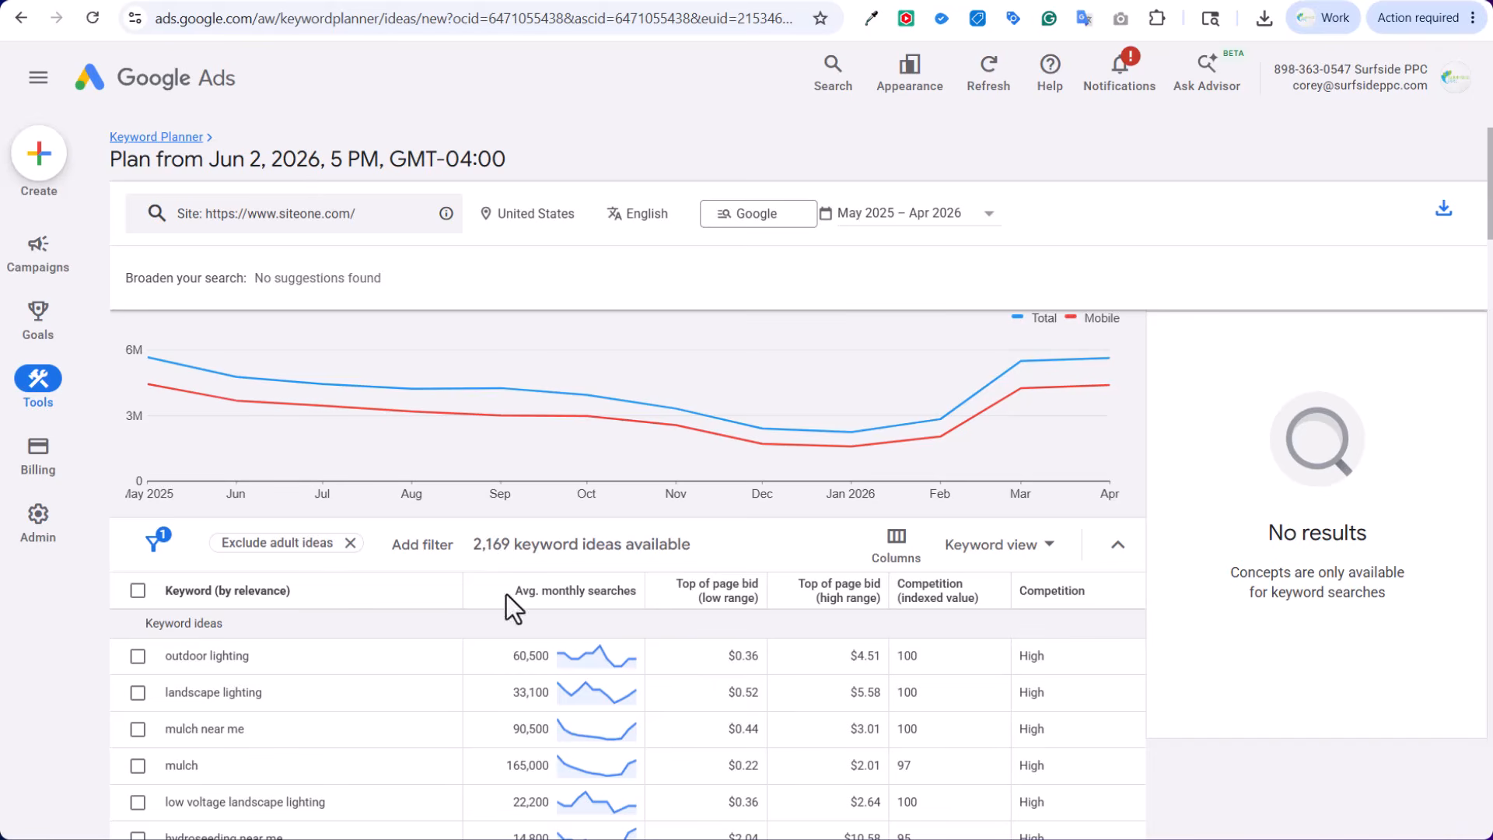
scroll(803, 665, down, 7)
scroll(828, 585, down, 10)
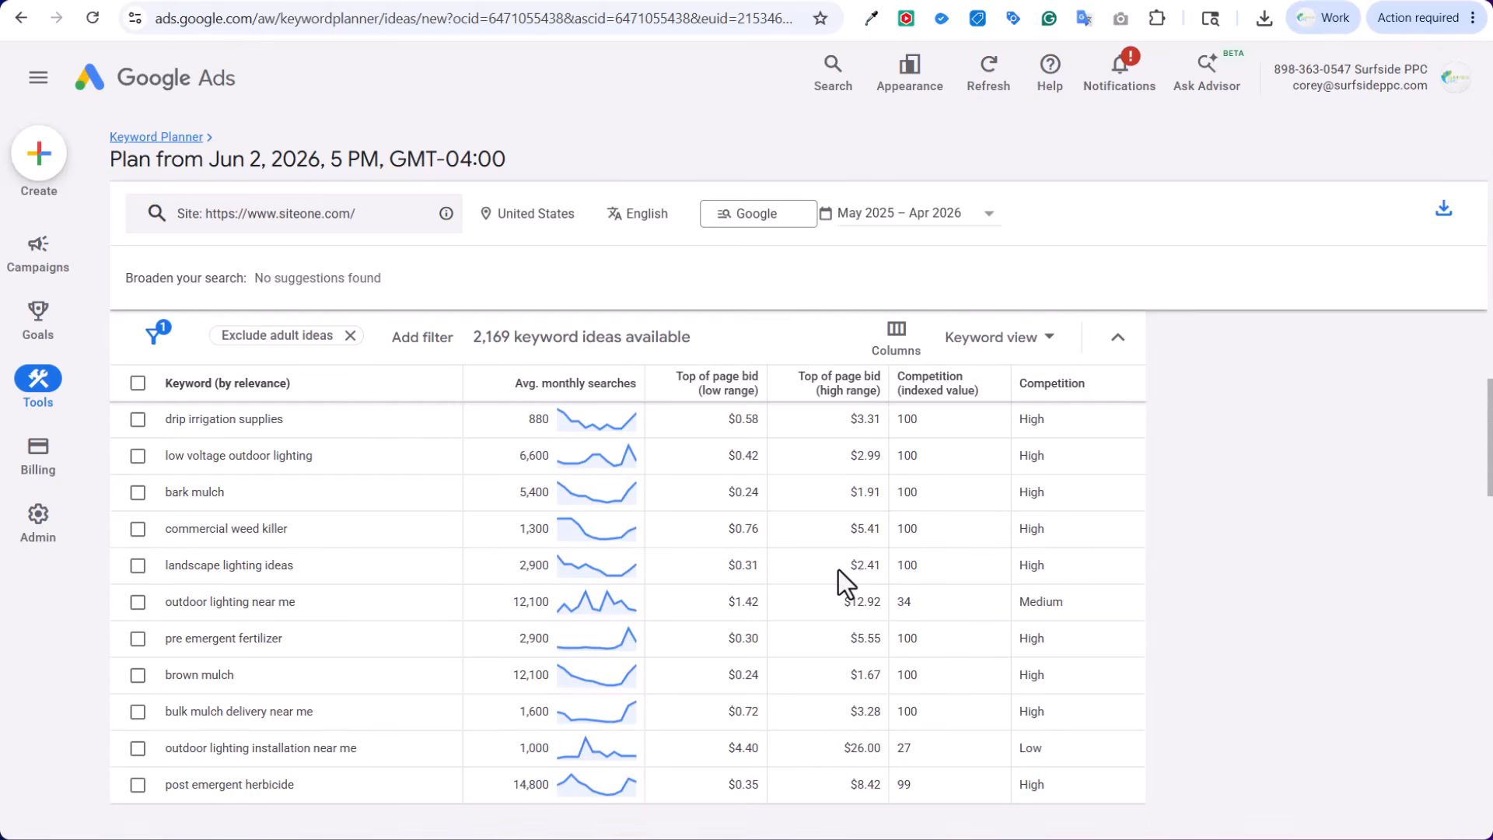
scroll(838, 569, down, 4)
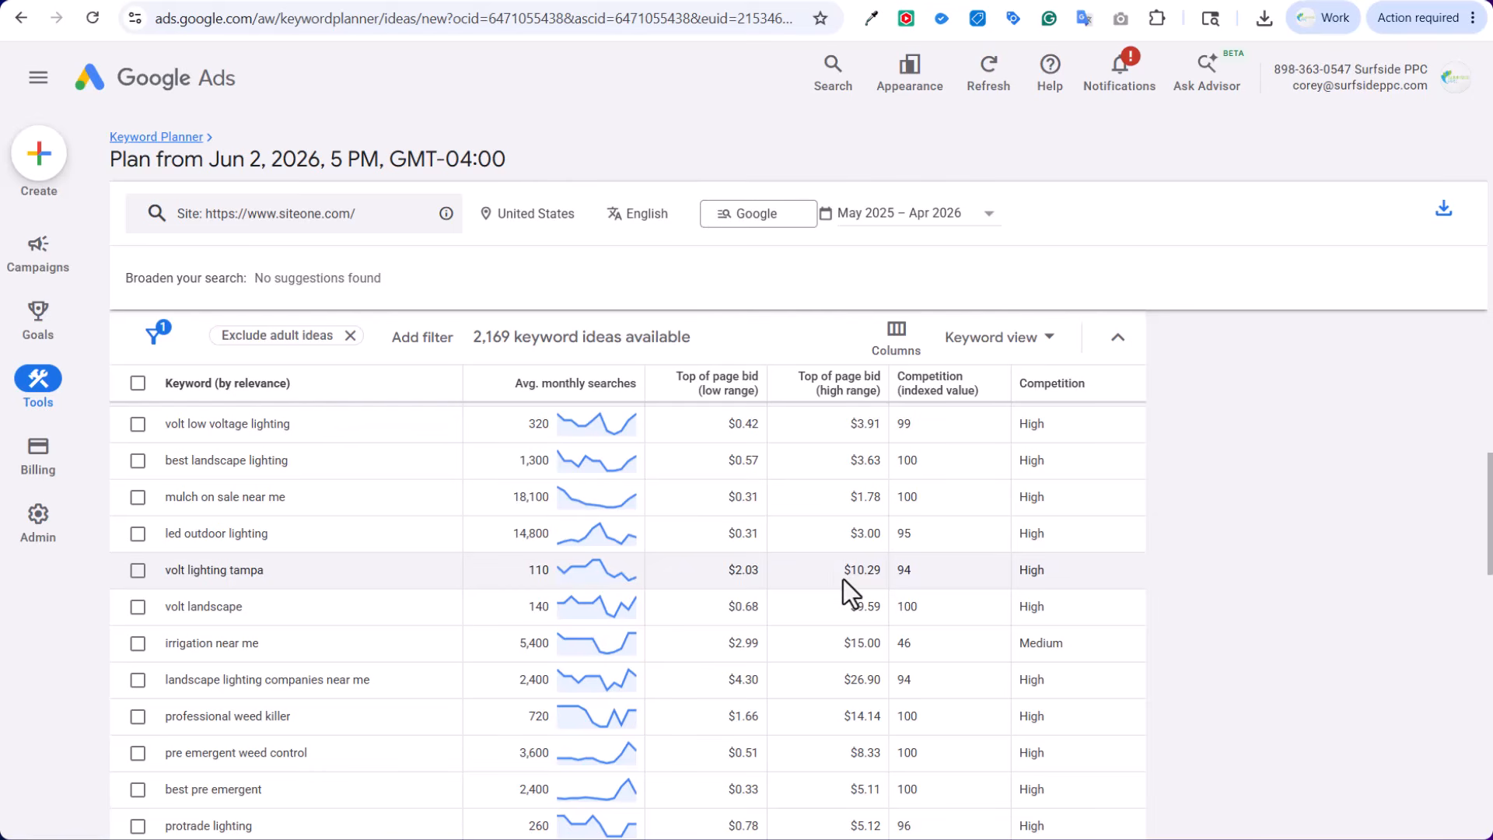
scroll(843, 534, down, 4)
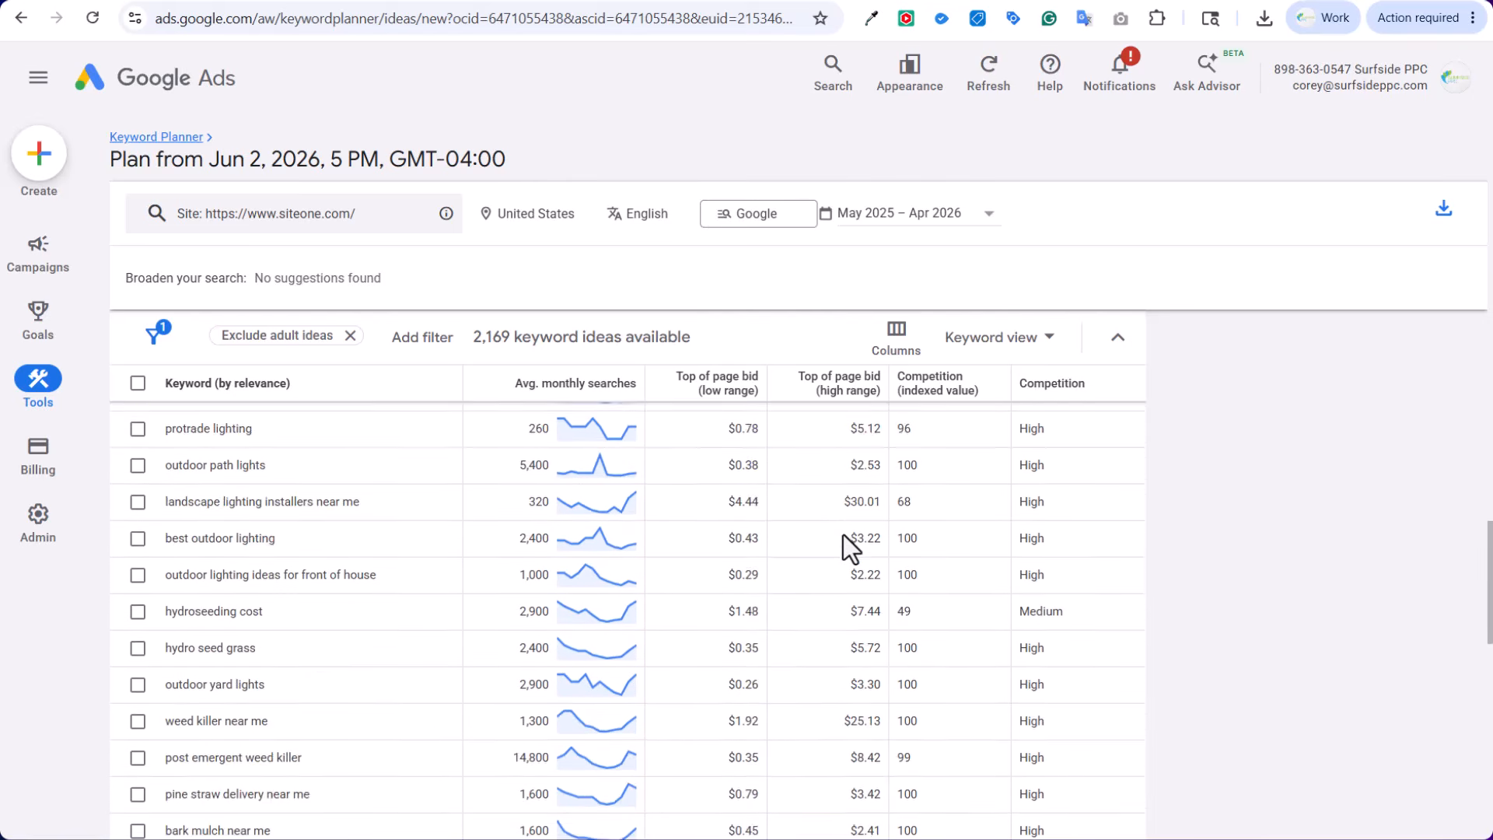
scroll(843, 534, down, 8)
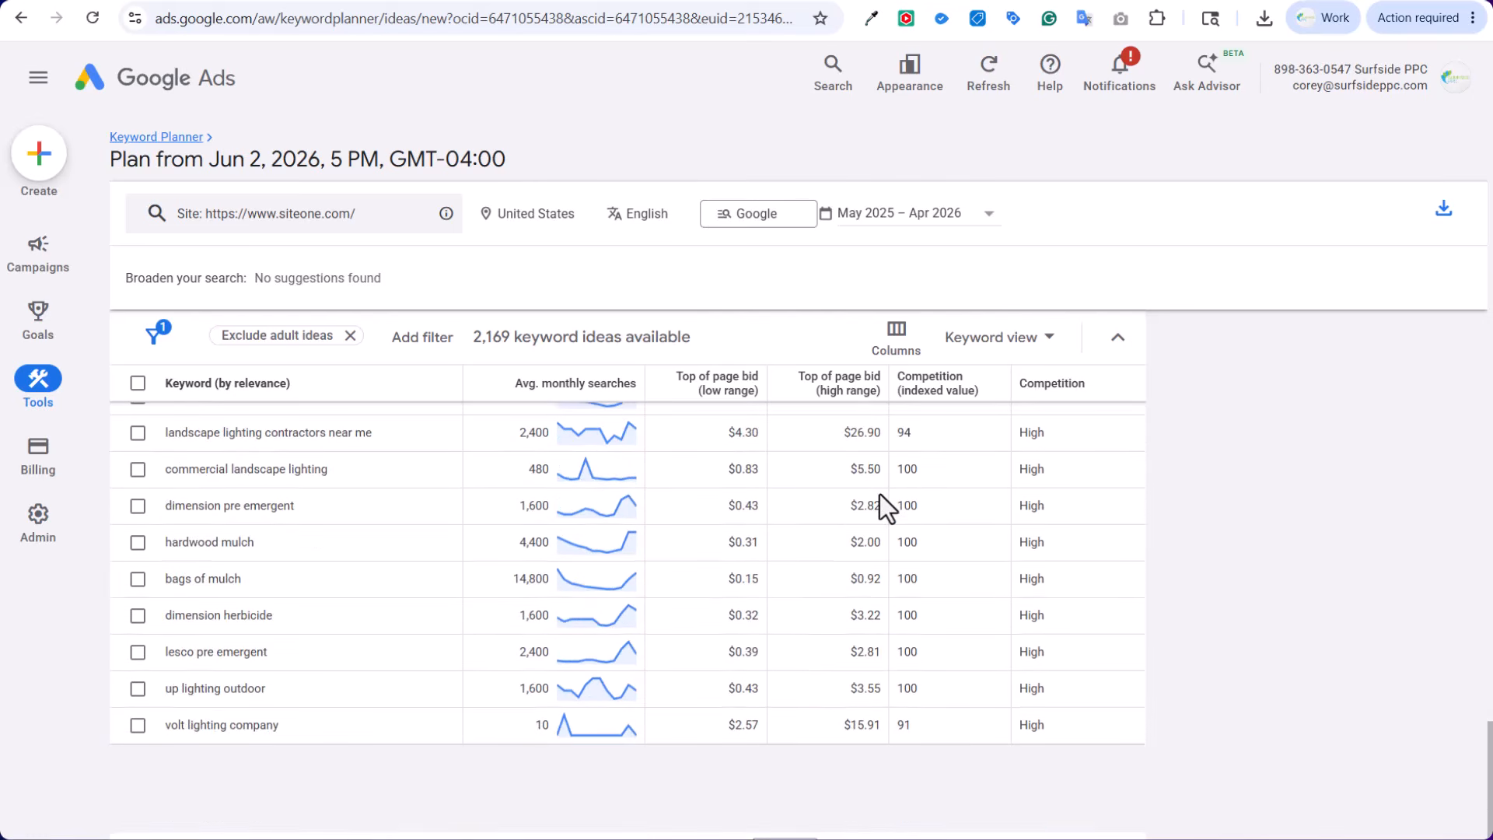
click(1444, 211)
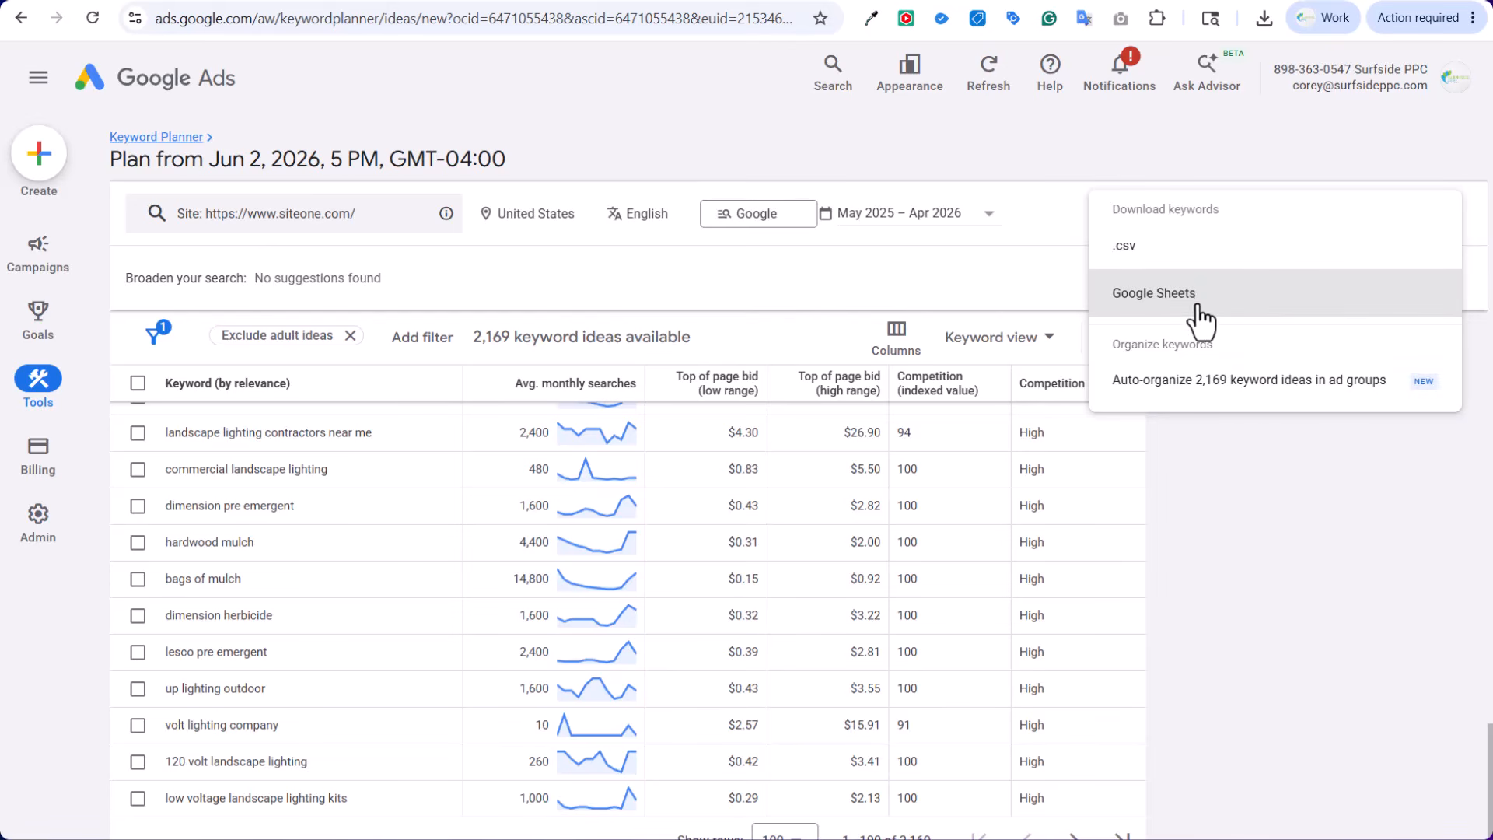
click(1159, 261)
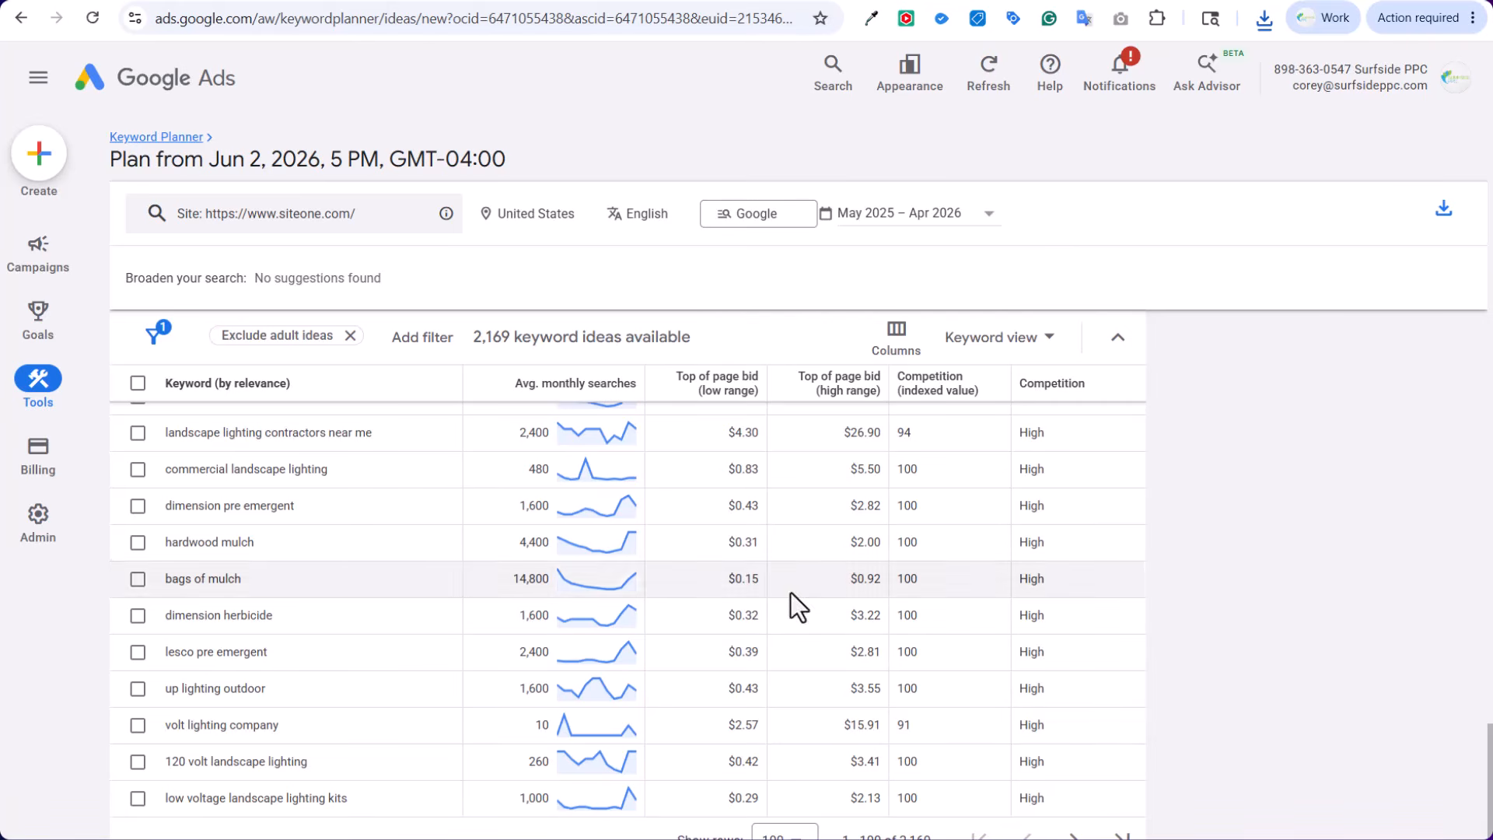
double_click(301, 432)
click(300, 432)
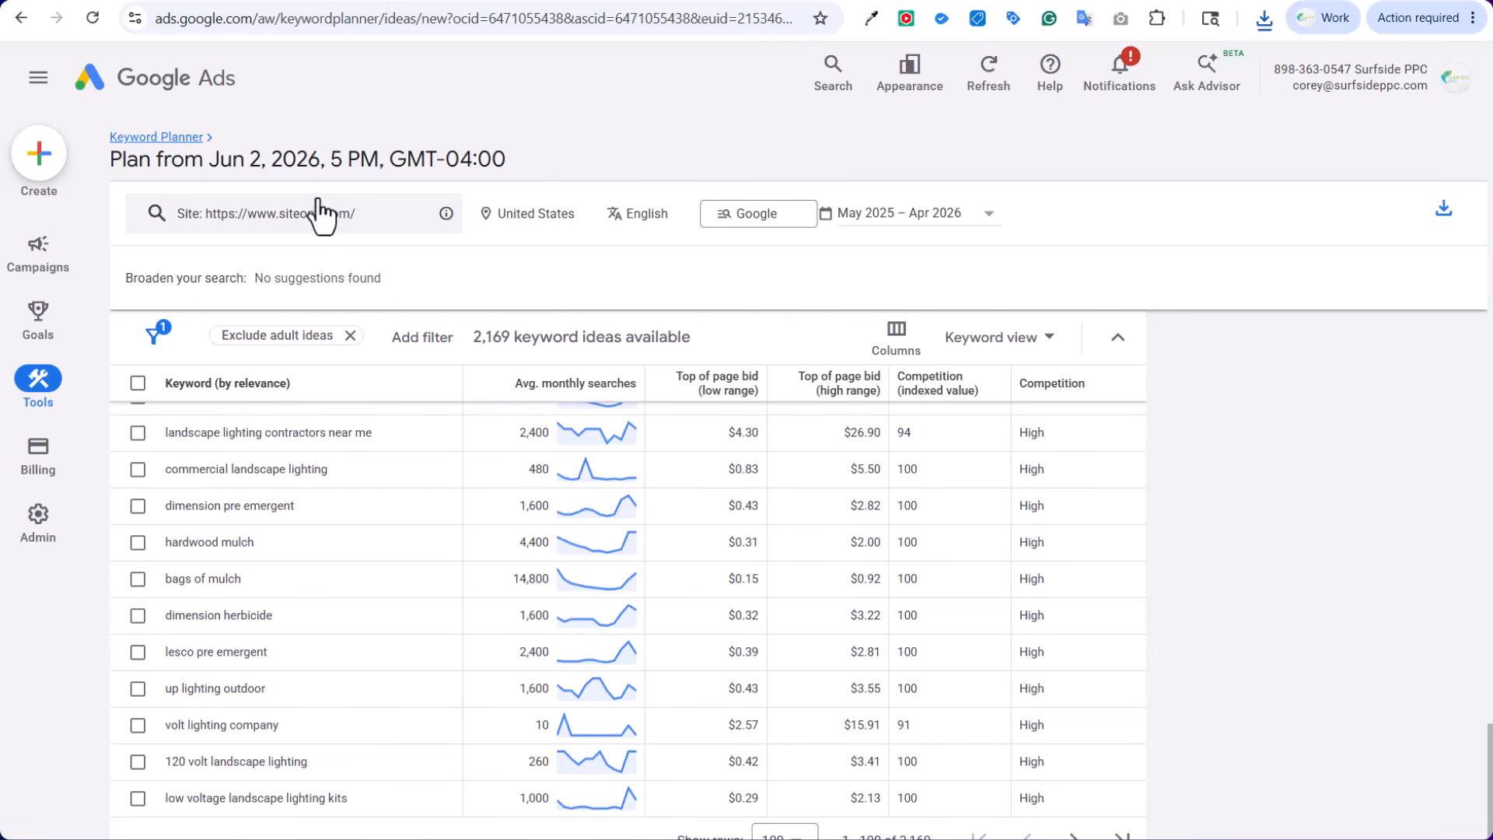
Change the keyword idea search to start with keywords and clear the site used for filtering
click(359, 216)
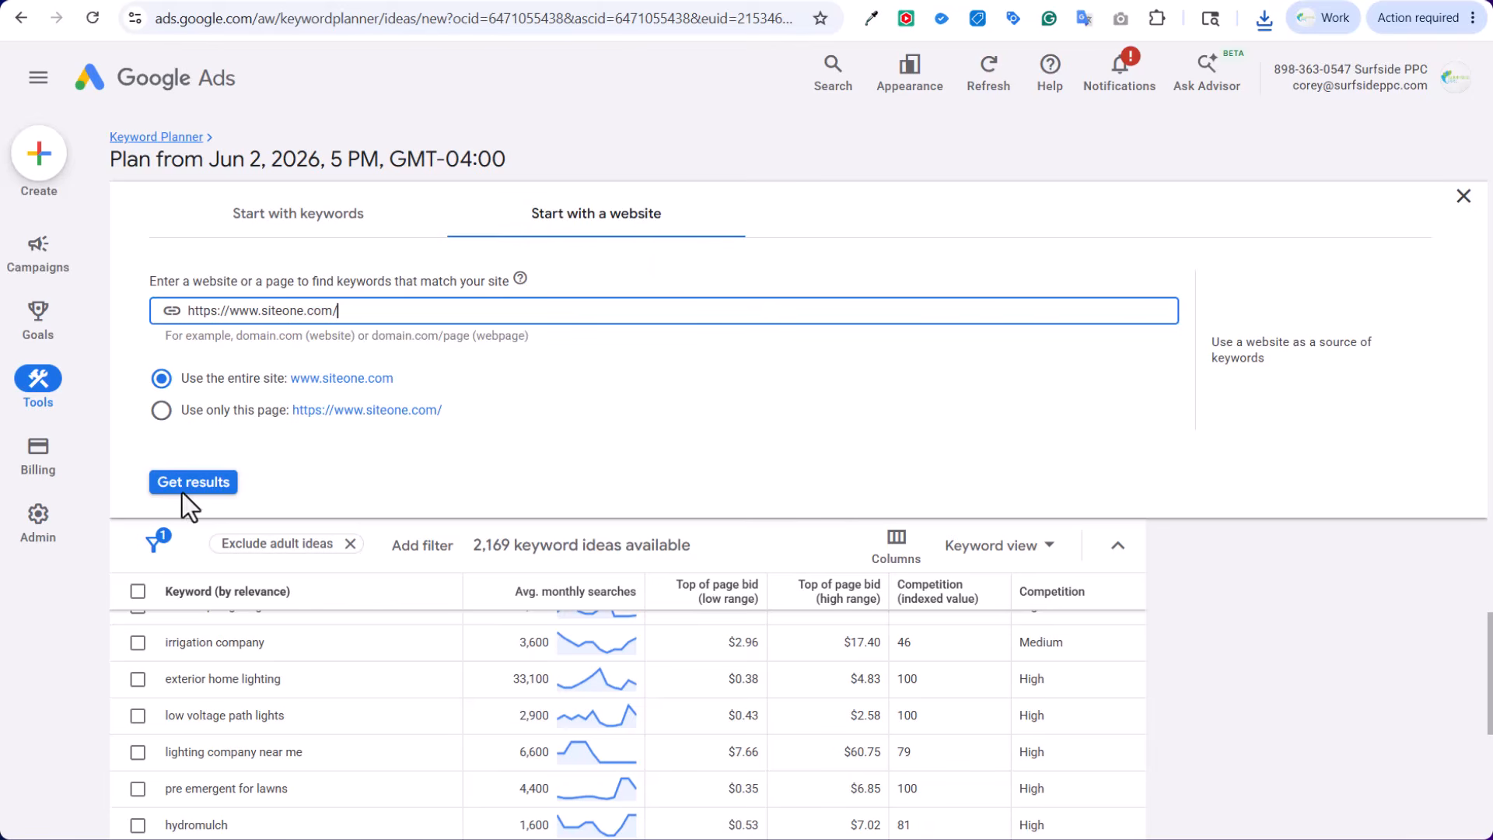
click(346, 226)
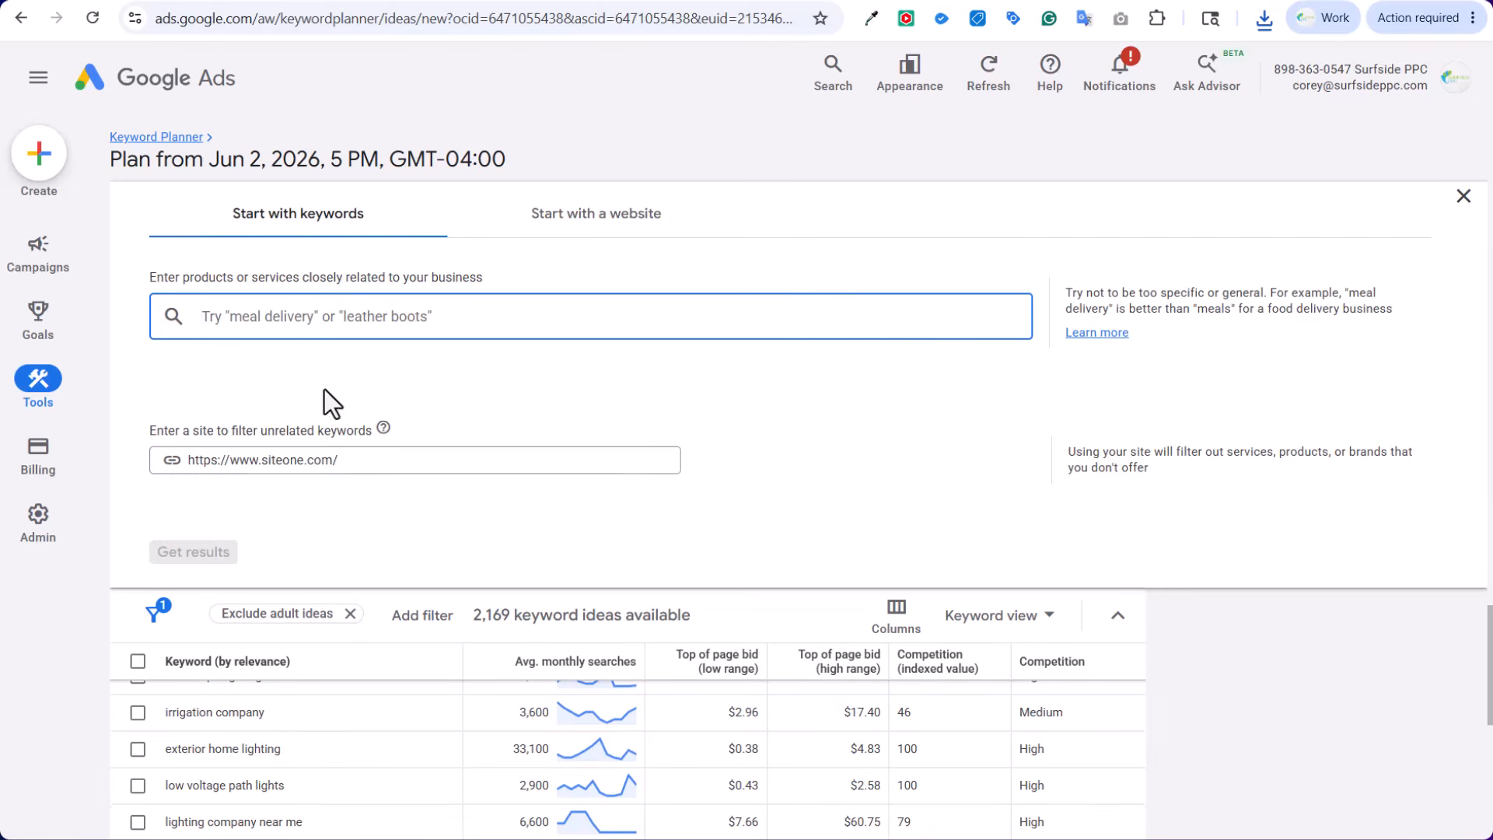
drag(357, 464, 146, 458)
key(BackSpace)
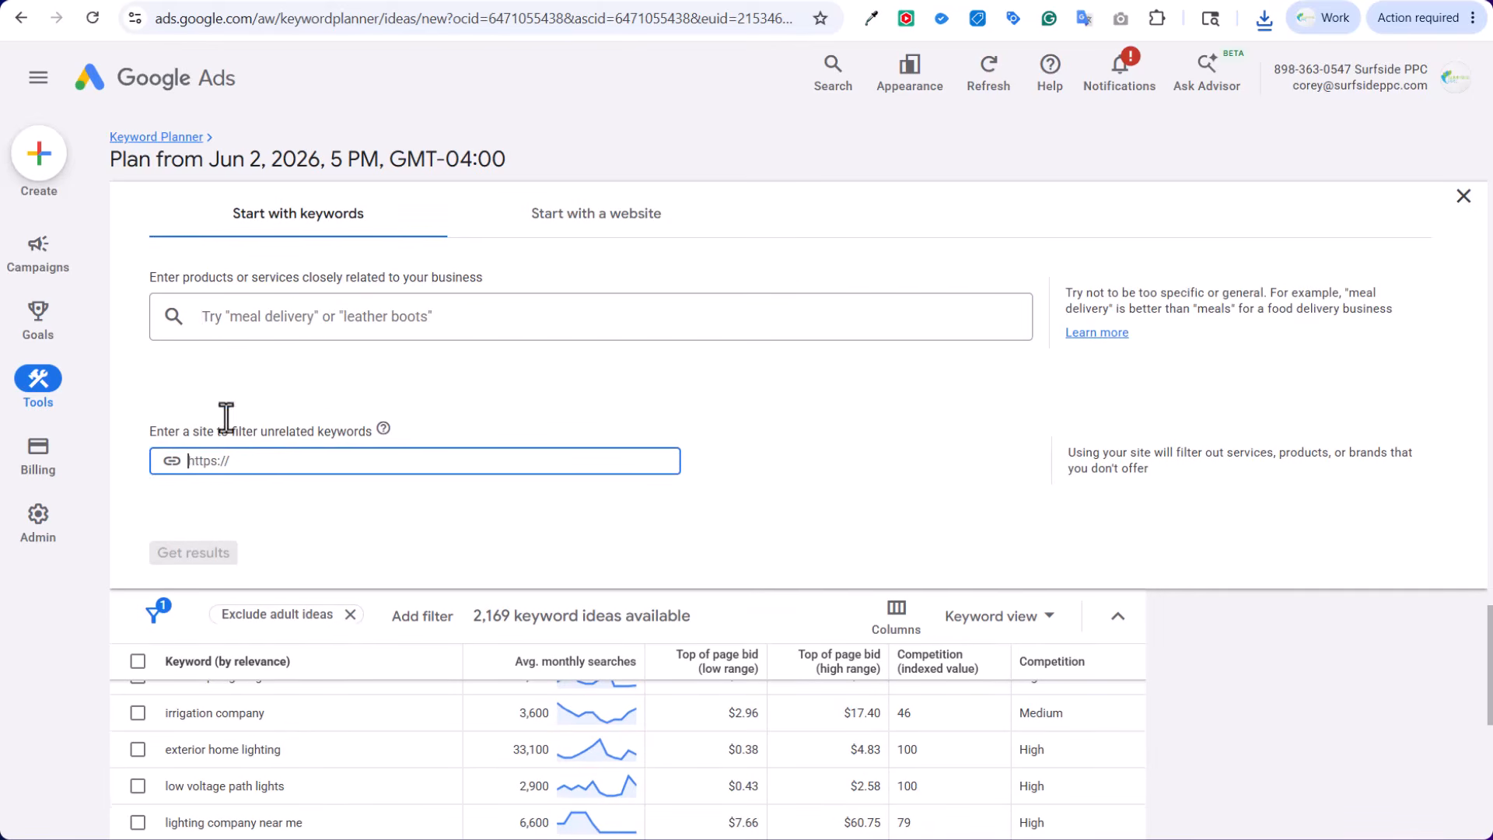
Enter "landscape supply" as the seed keyword and get its keyword ideas
click(299, 320)
text(landscape sup)
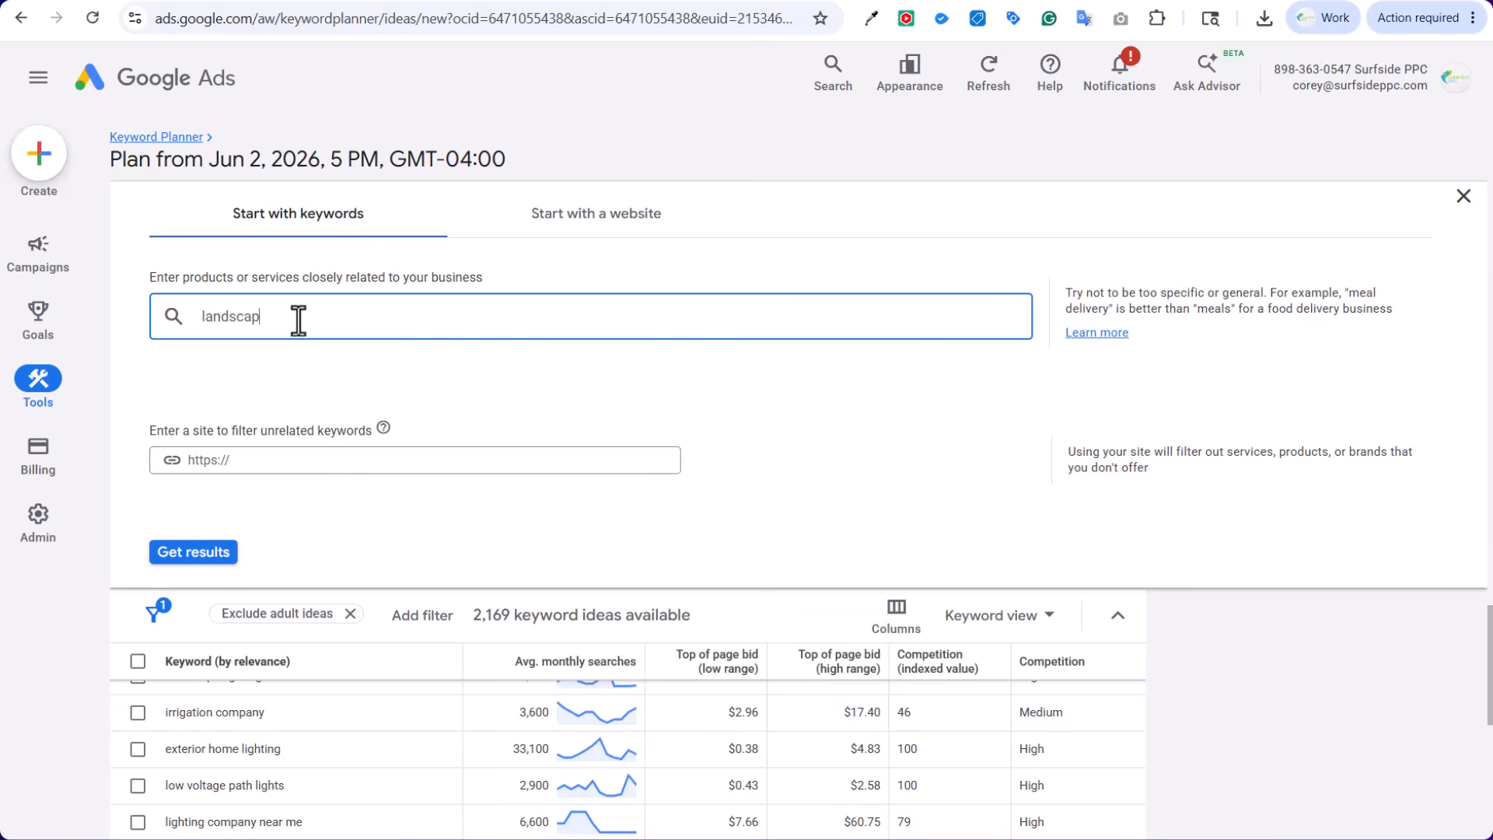
text(ply)
key(Return)
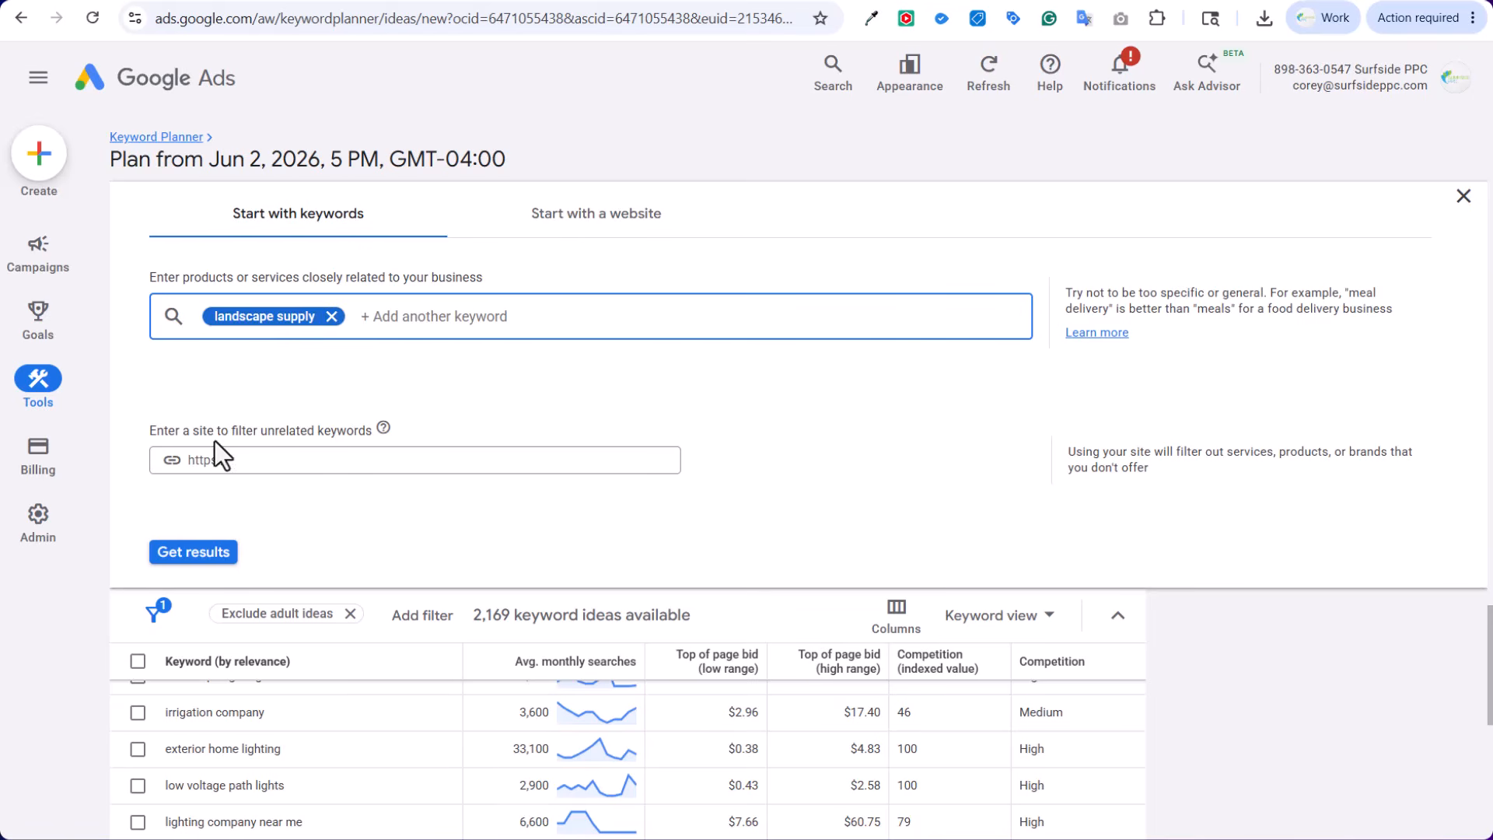
click(195, 554)
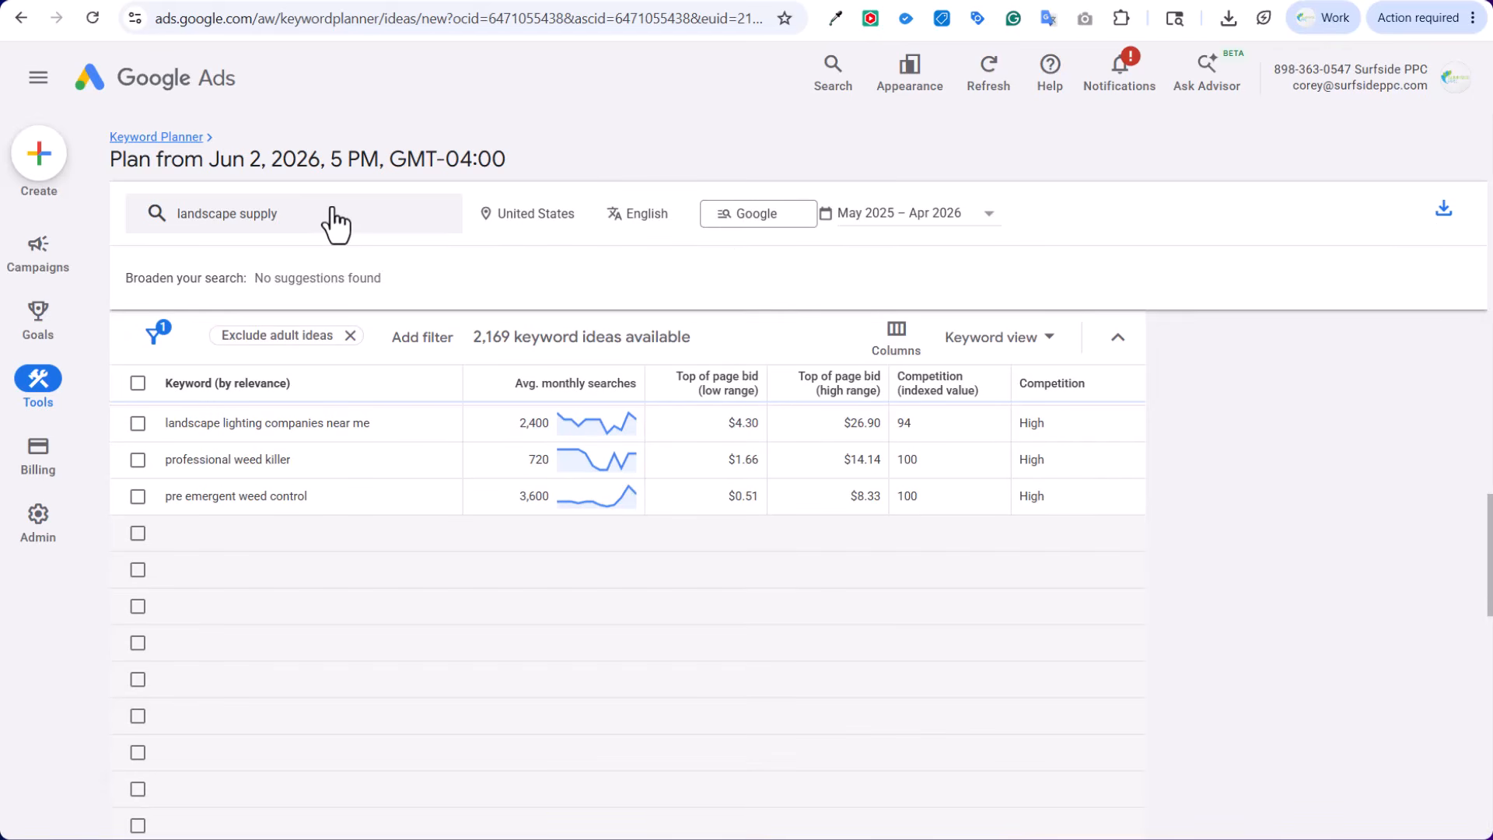
click(335, 228)
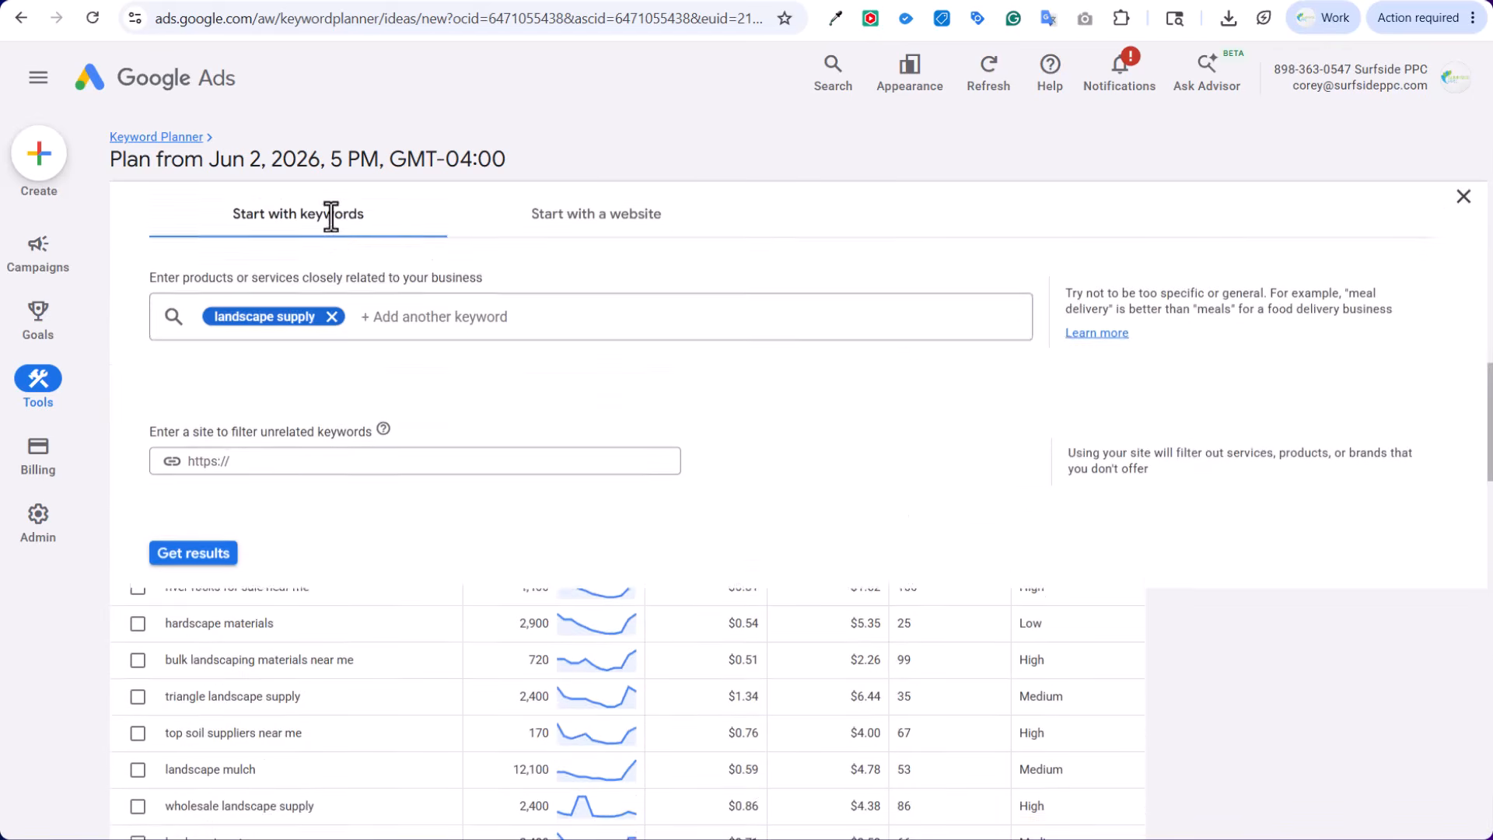
click(193, 554)
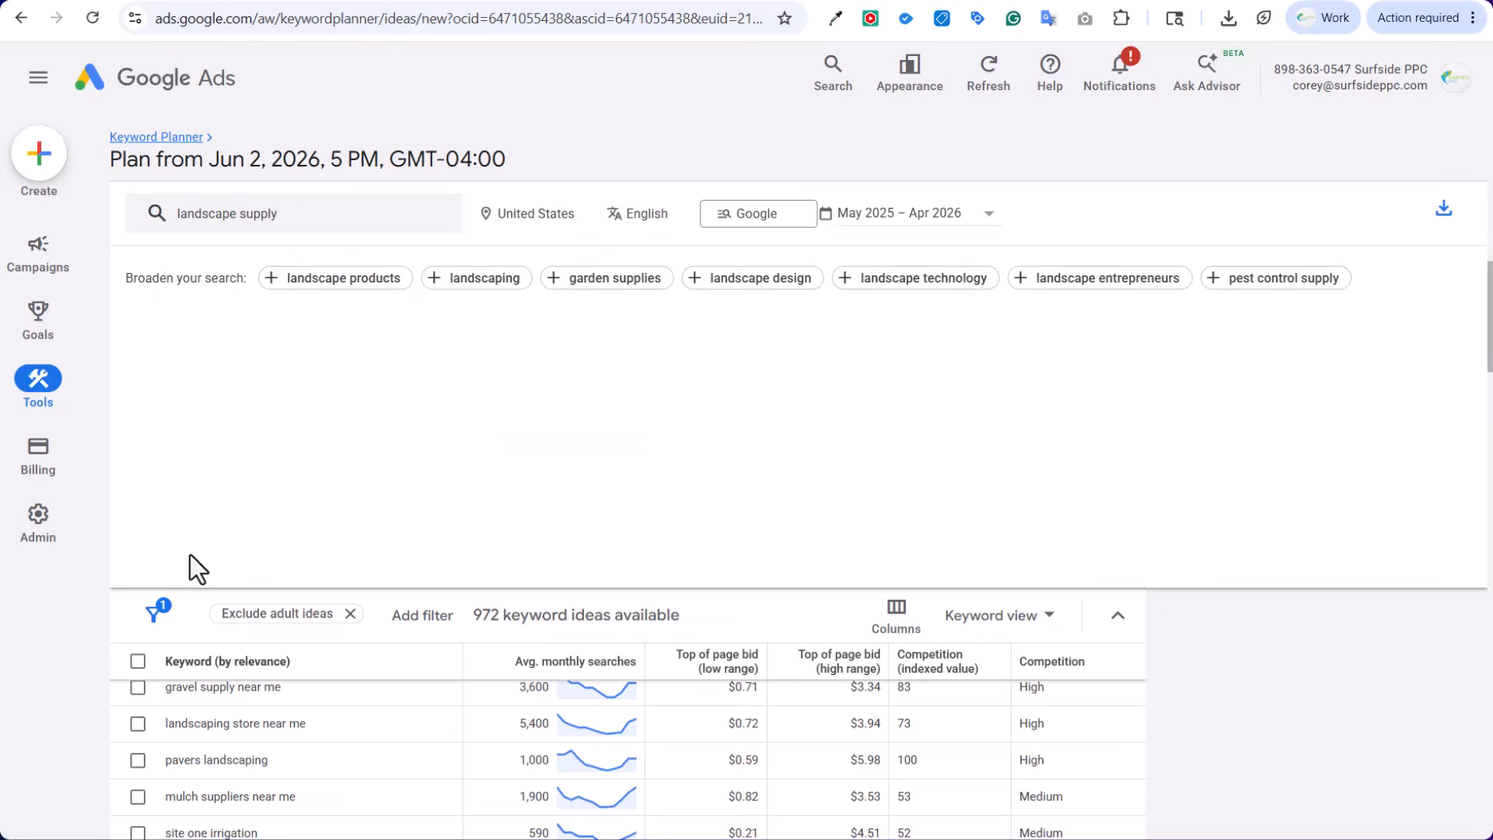
Download the landscape supply keyword ideas as a .csv file
scroll(778, 568, up, 10)
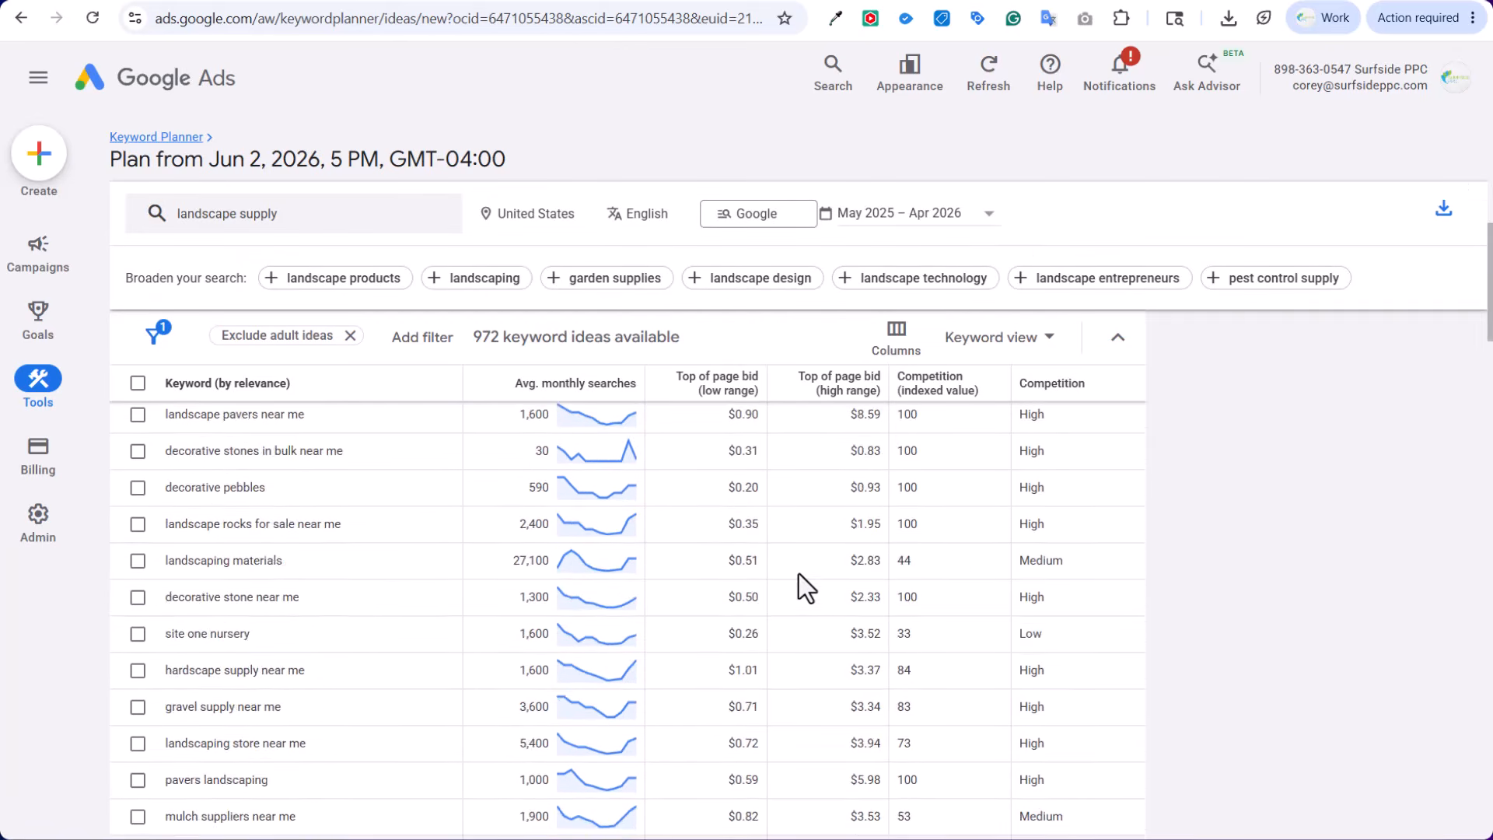
click(1444, 210)
click(1240, 258)
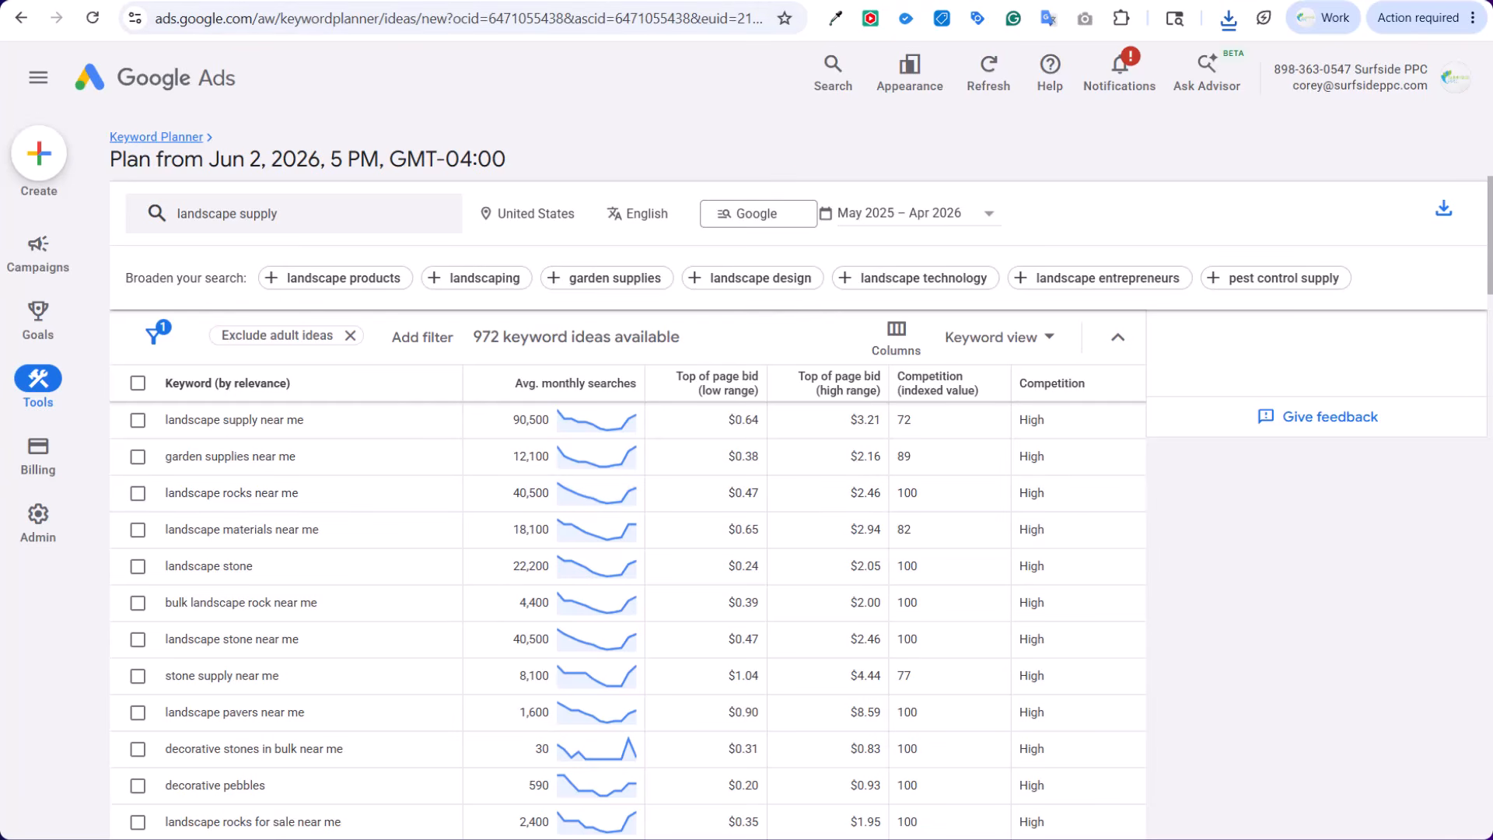
Switch to the SiteOne website, review the Irrigation subcategories and open the main Irrigation category page
click(809, 3)
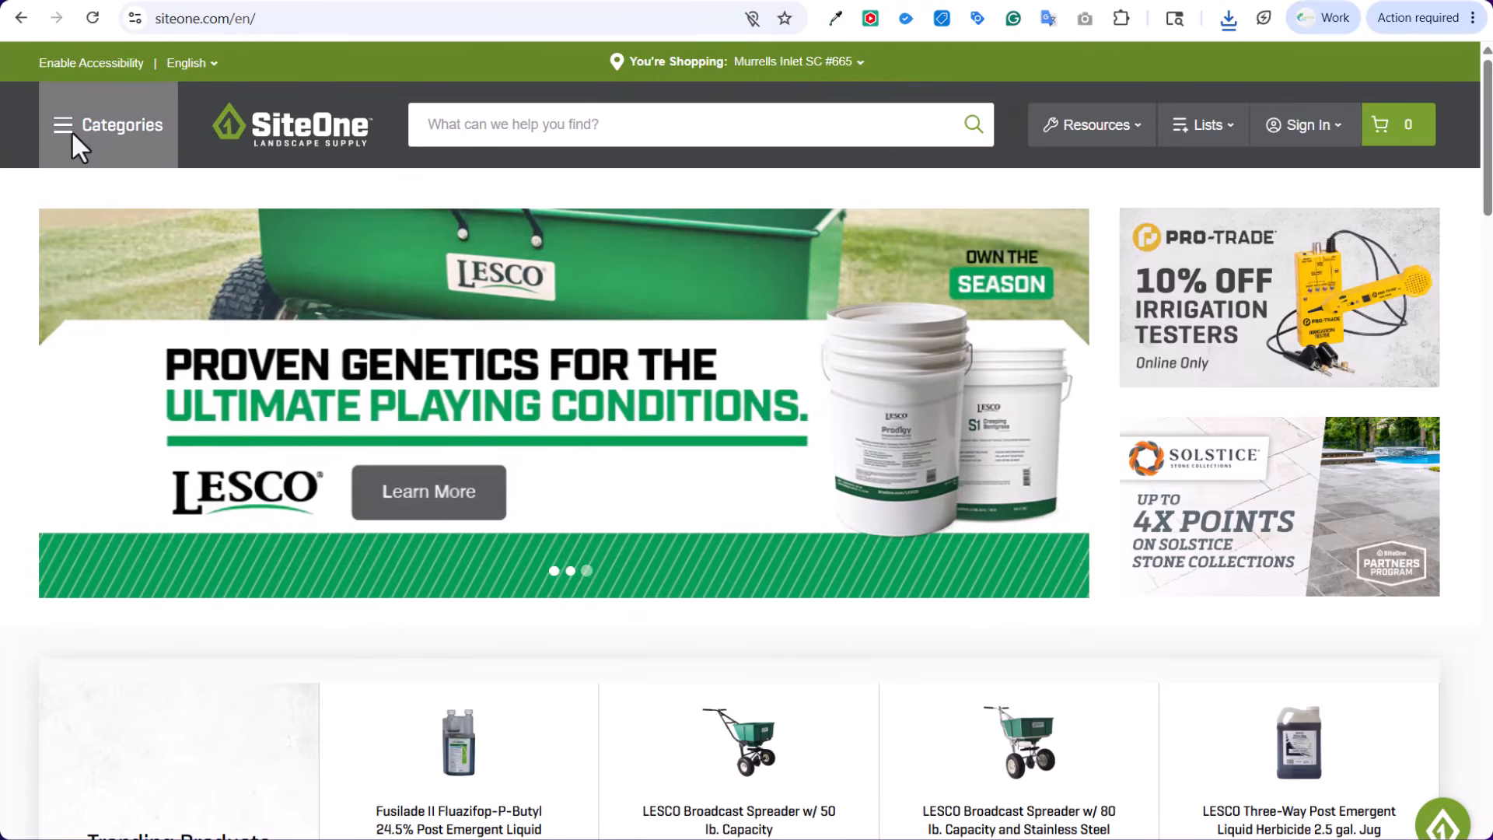
click(72, 142)
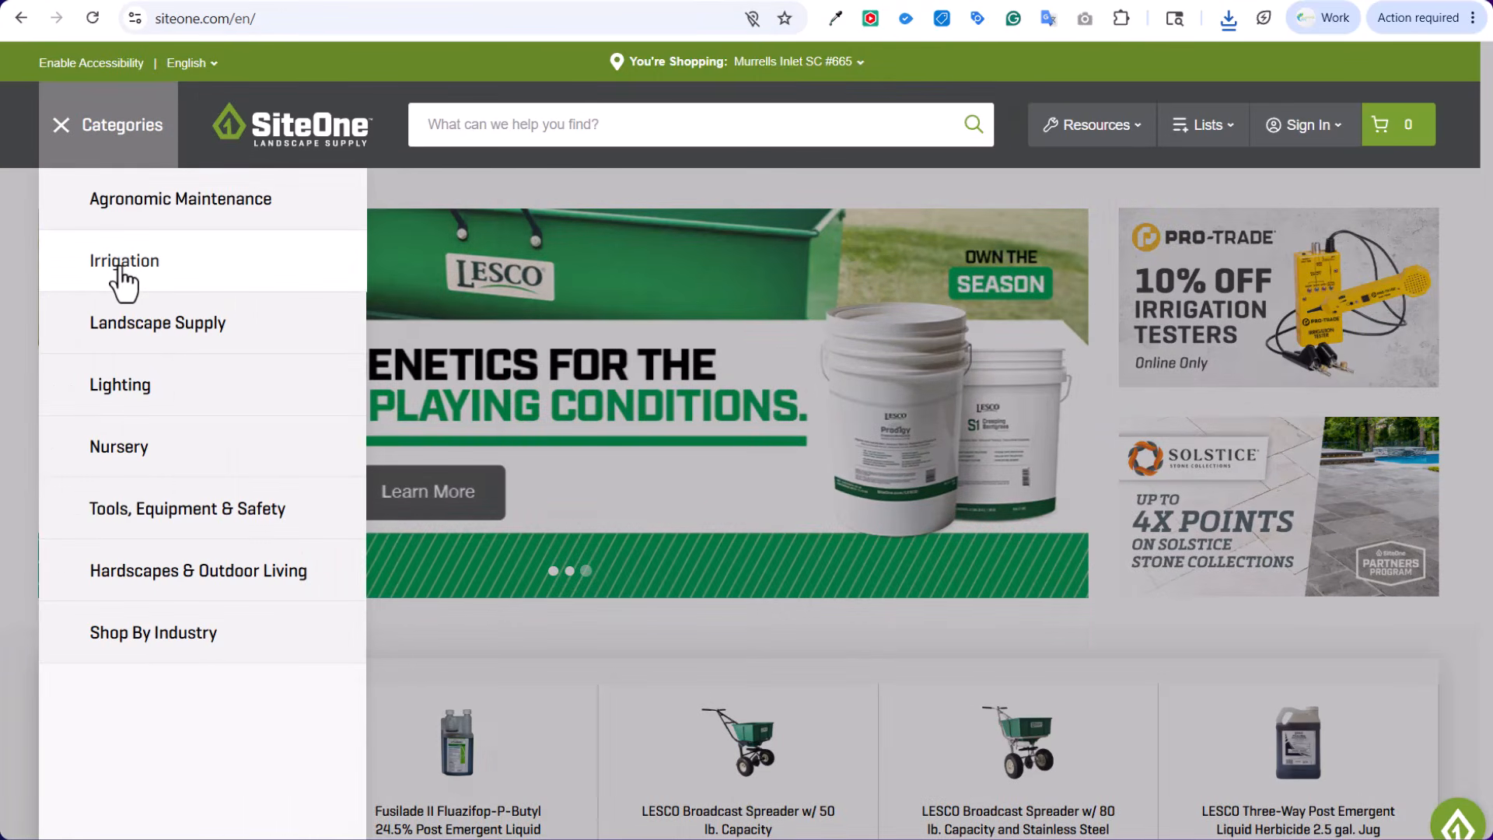
mouse_move(120, 280)
scroll(451, 288, down, 3)
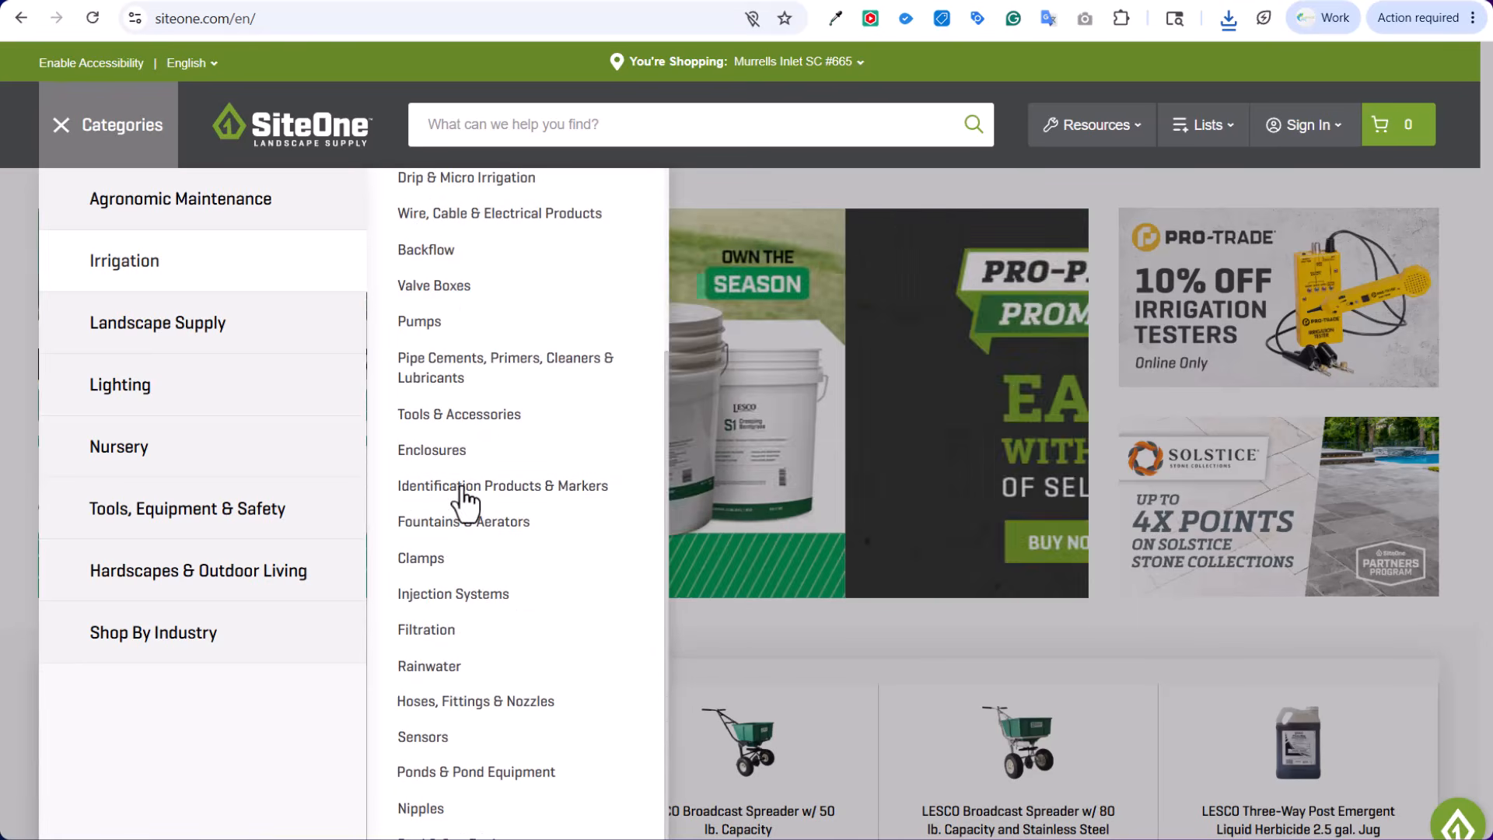
scroll(432, 233, up, 3)
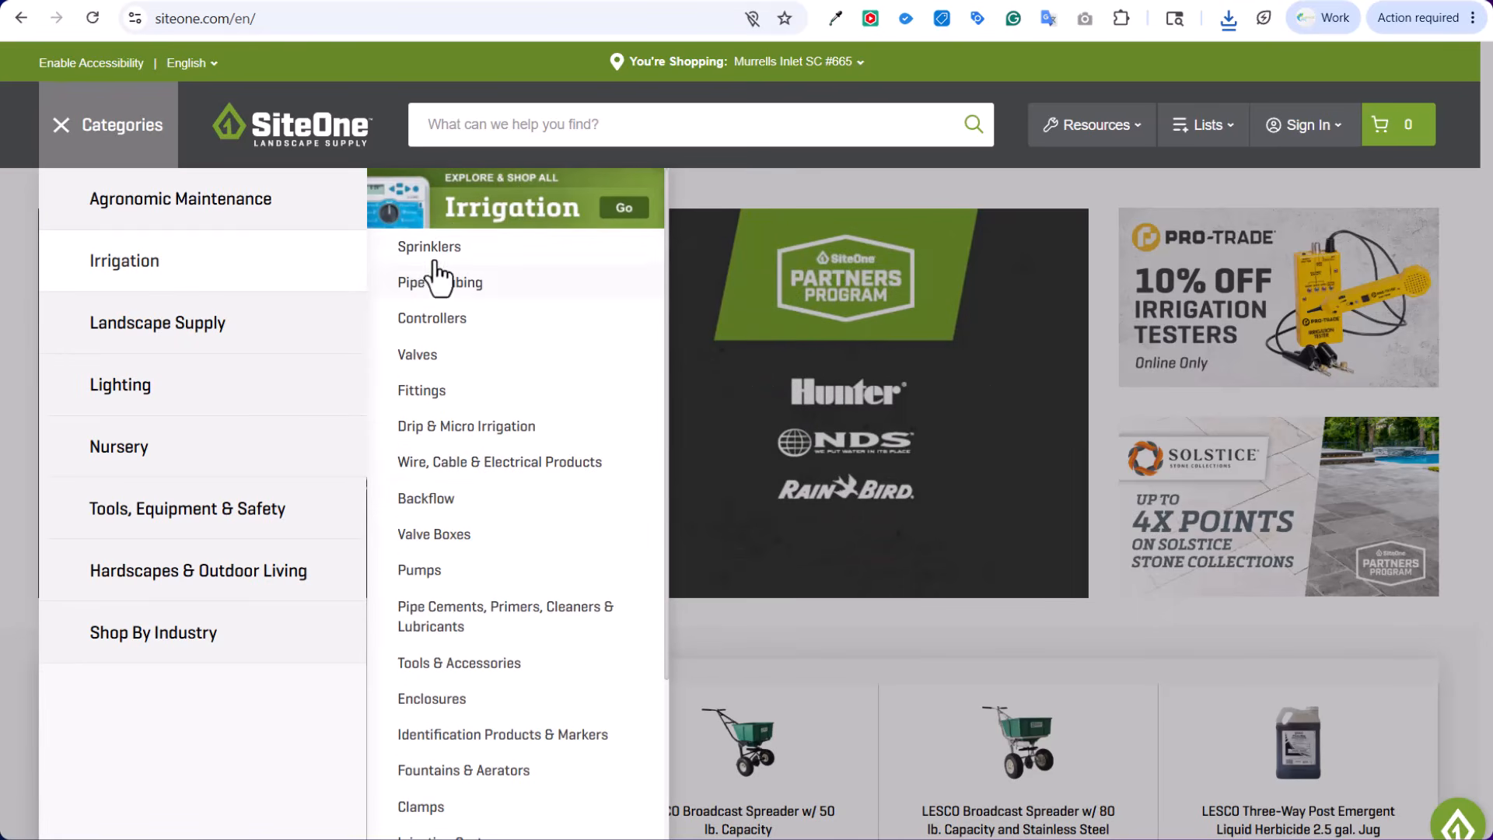
click(640, 209)
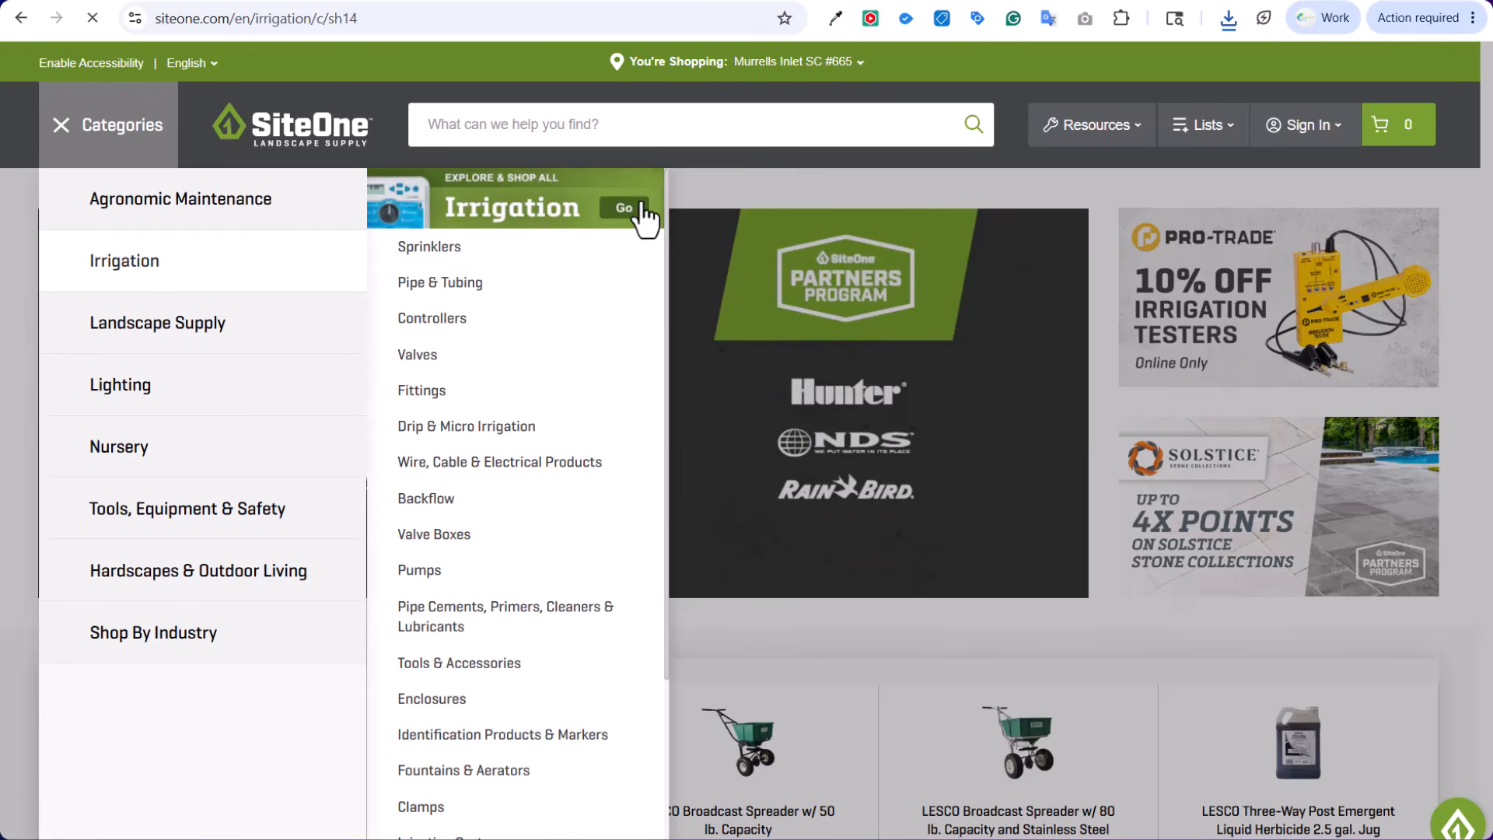
Look through the product groups on the Irrigation page and select all of the page's content
scroll(622, 436, down, 6)
scroll(640, 433, down, 6)
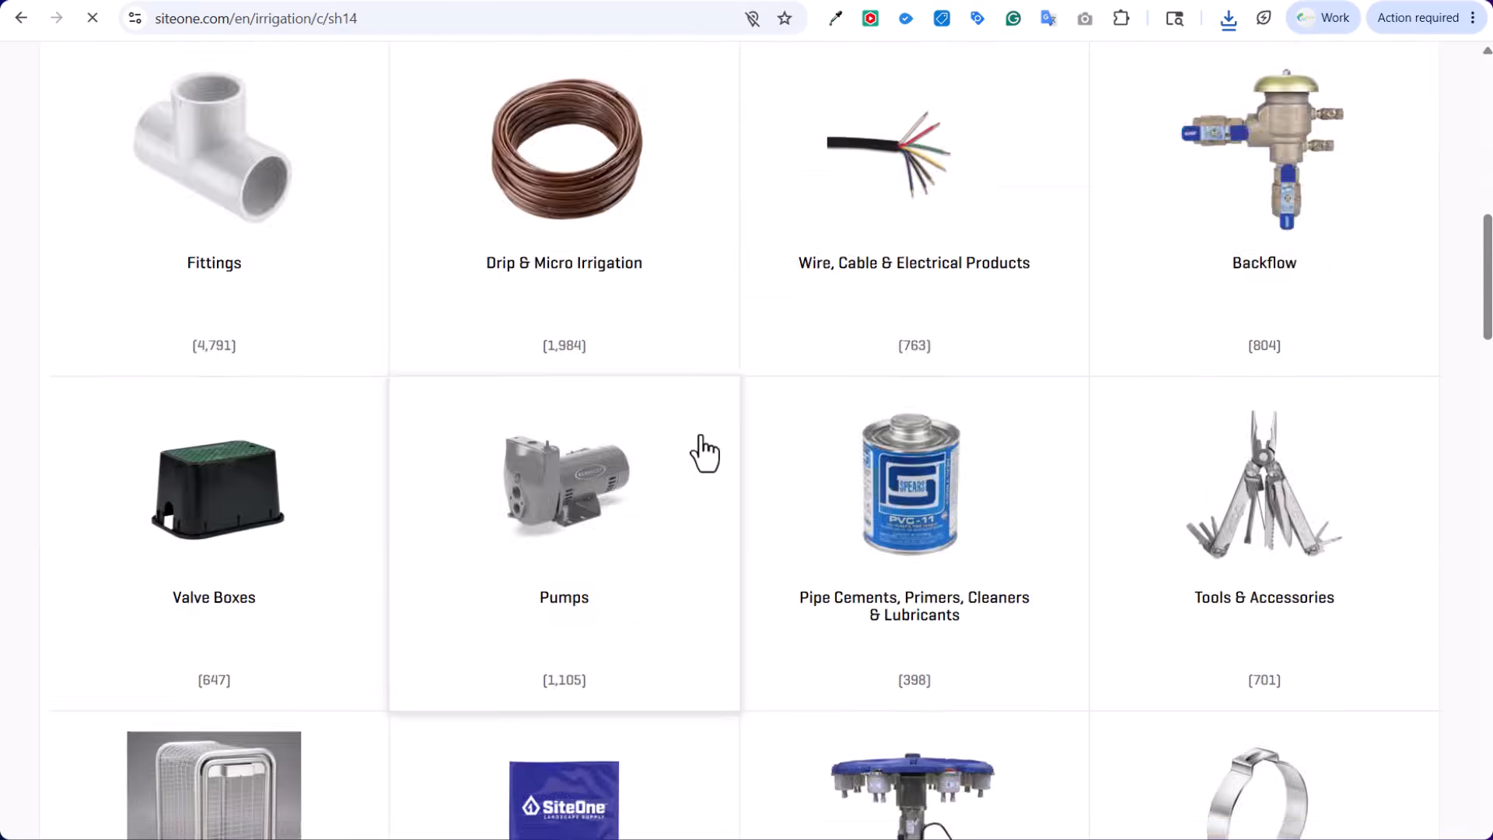
scroll(767, 417, down, 15)
scroll(791, 417, up, 8)
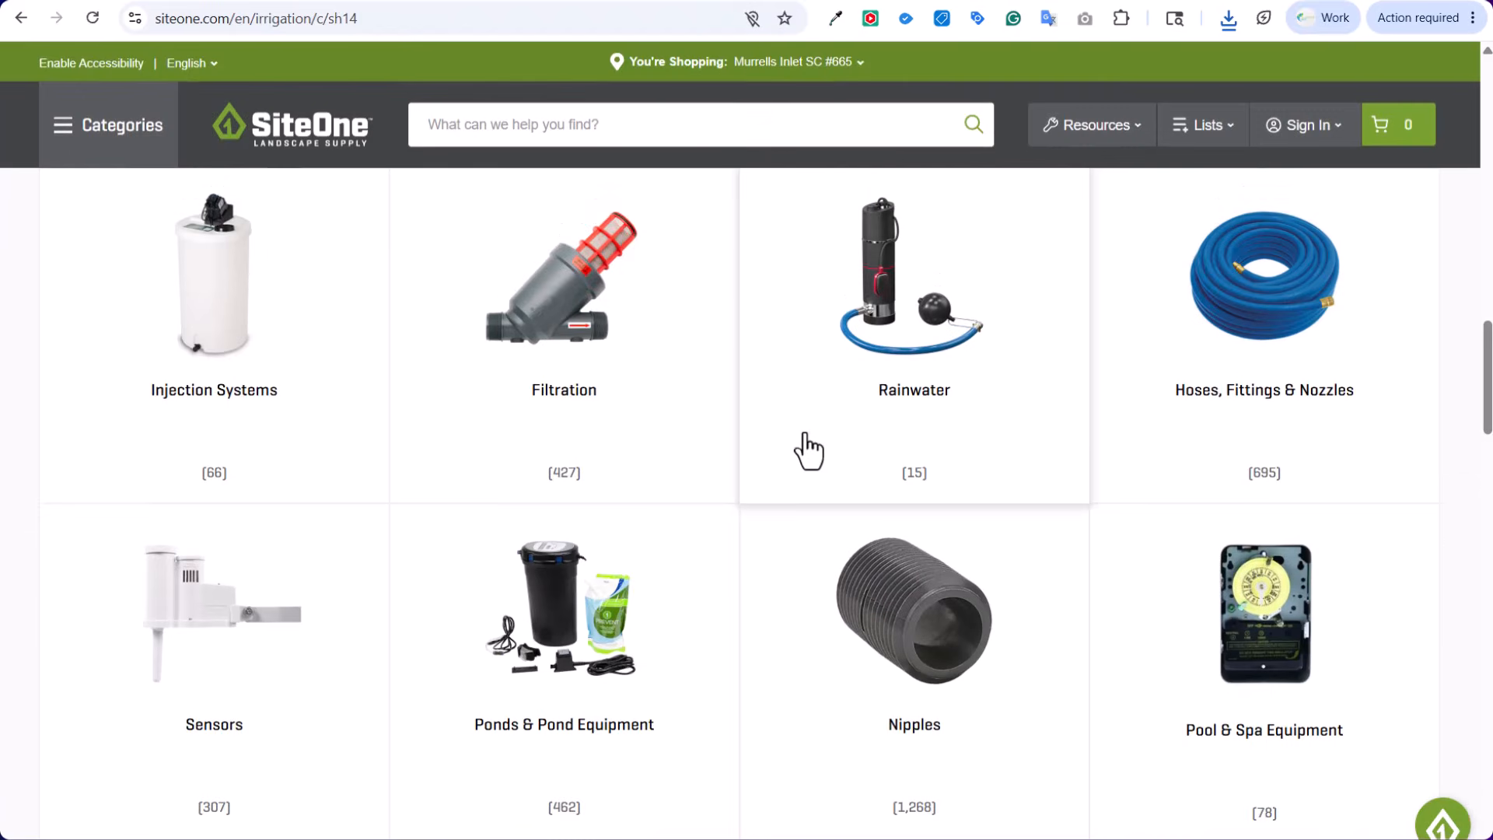
key(ctrl+a)
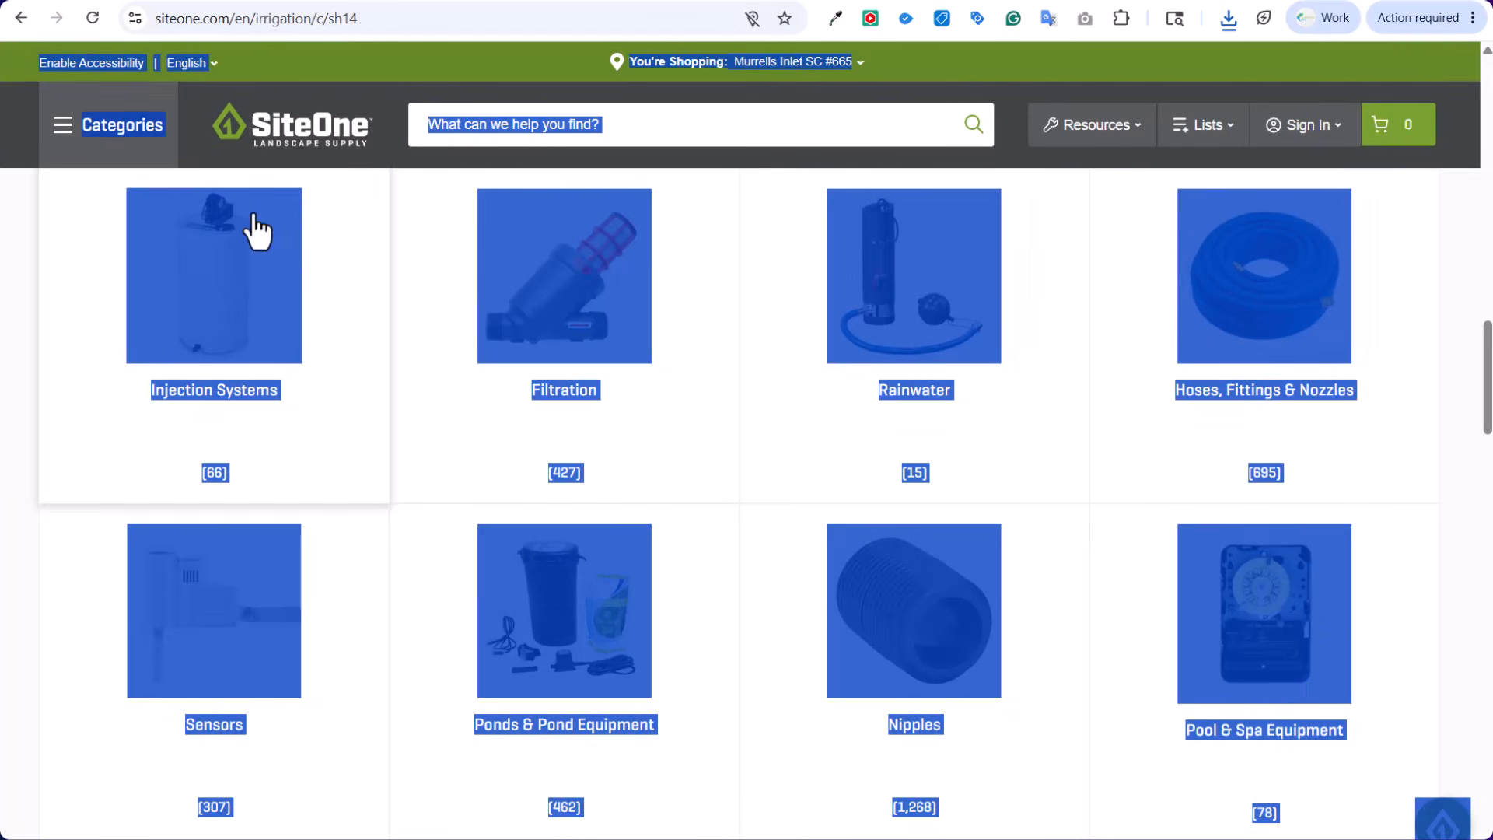
Open the main Landscape Supply category page and look over its product groups
click(63, 125)
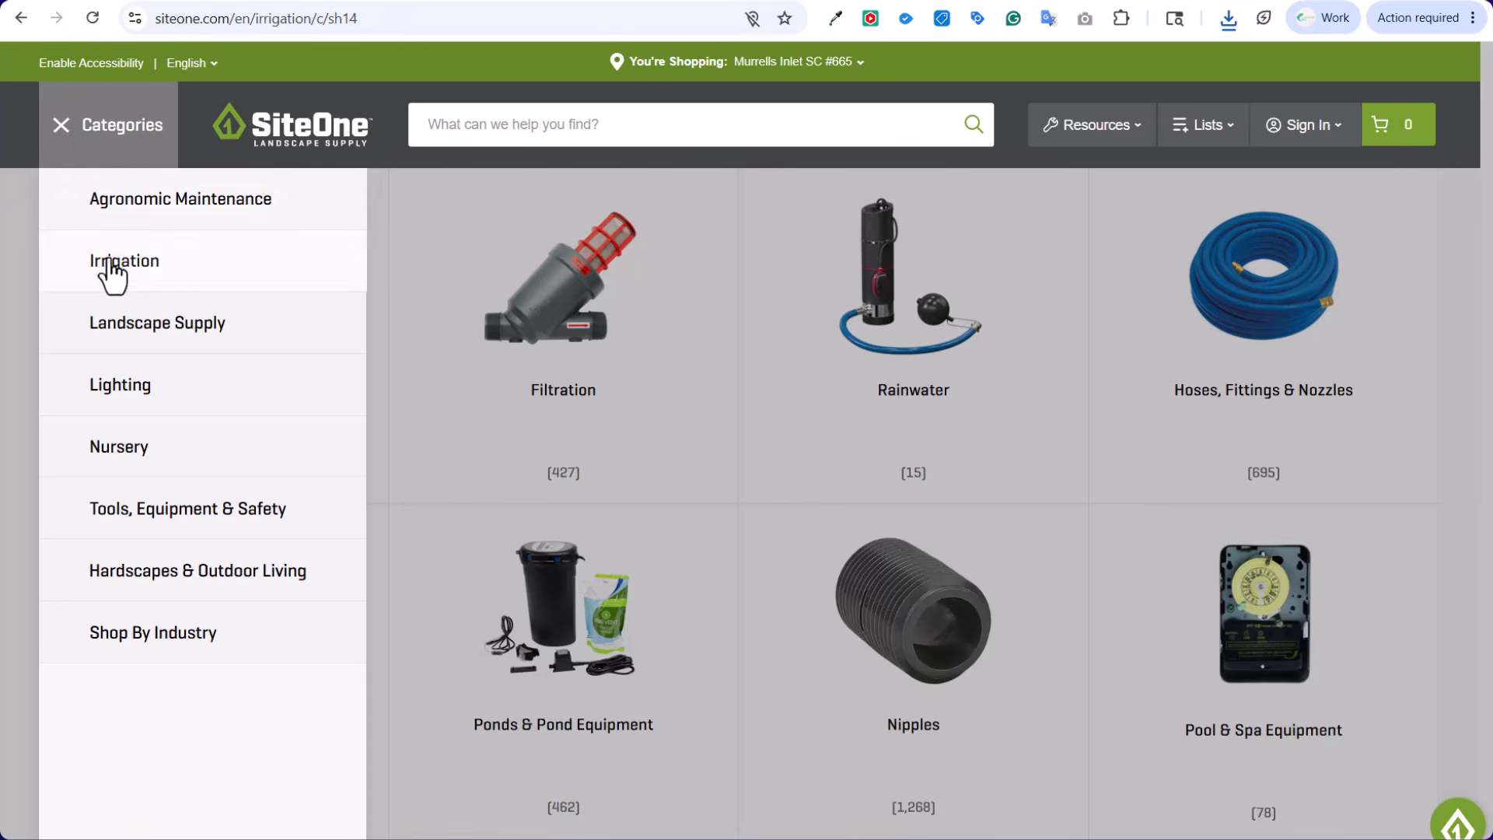
mouse_move(185, 333)
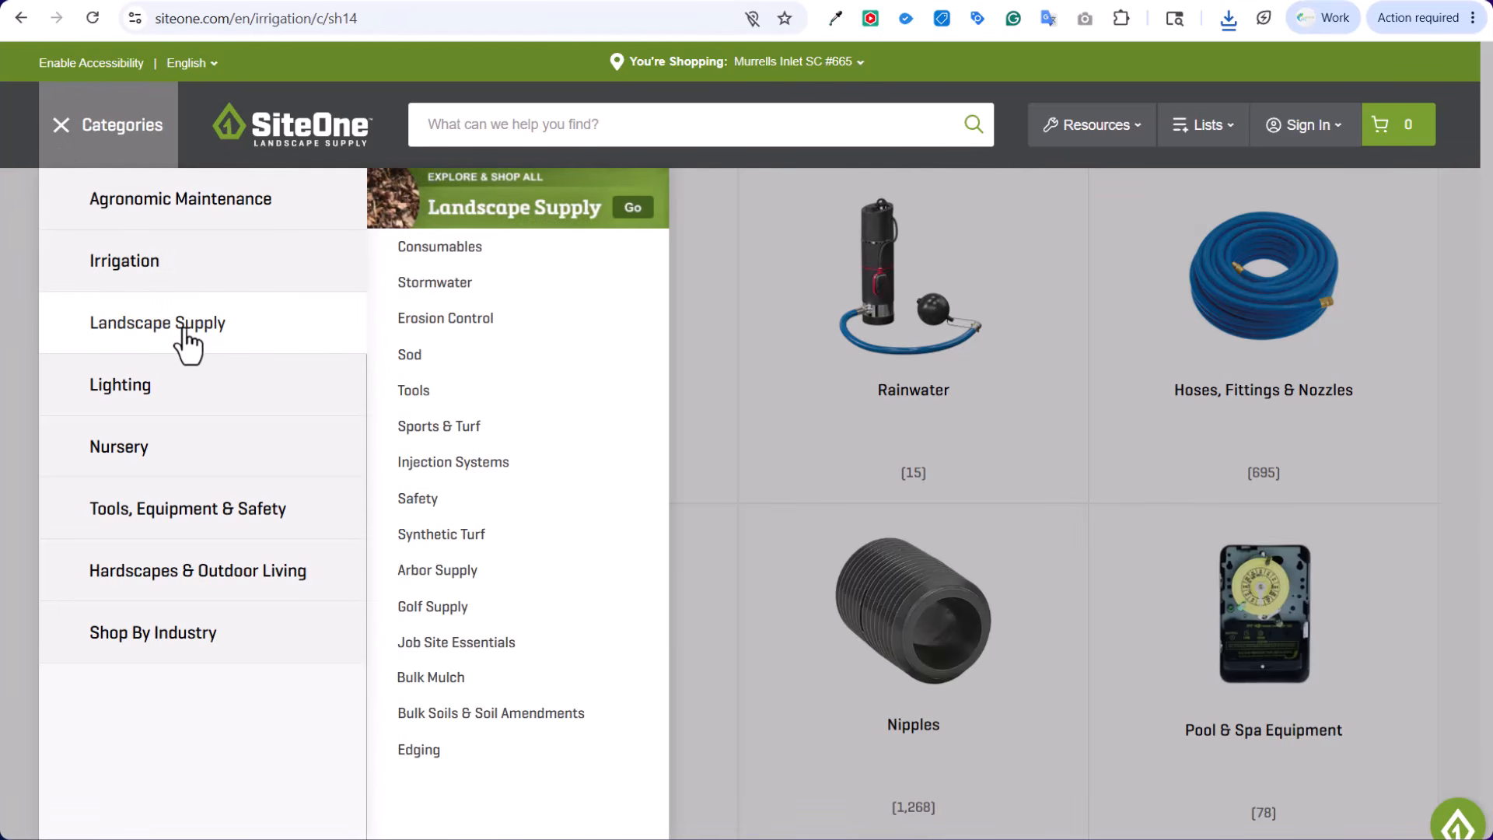
click(630, 207)
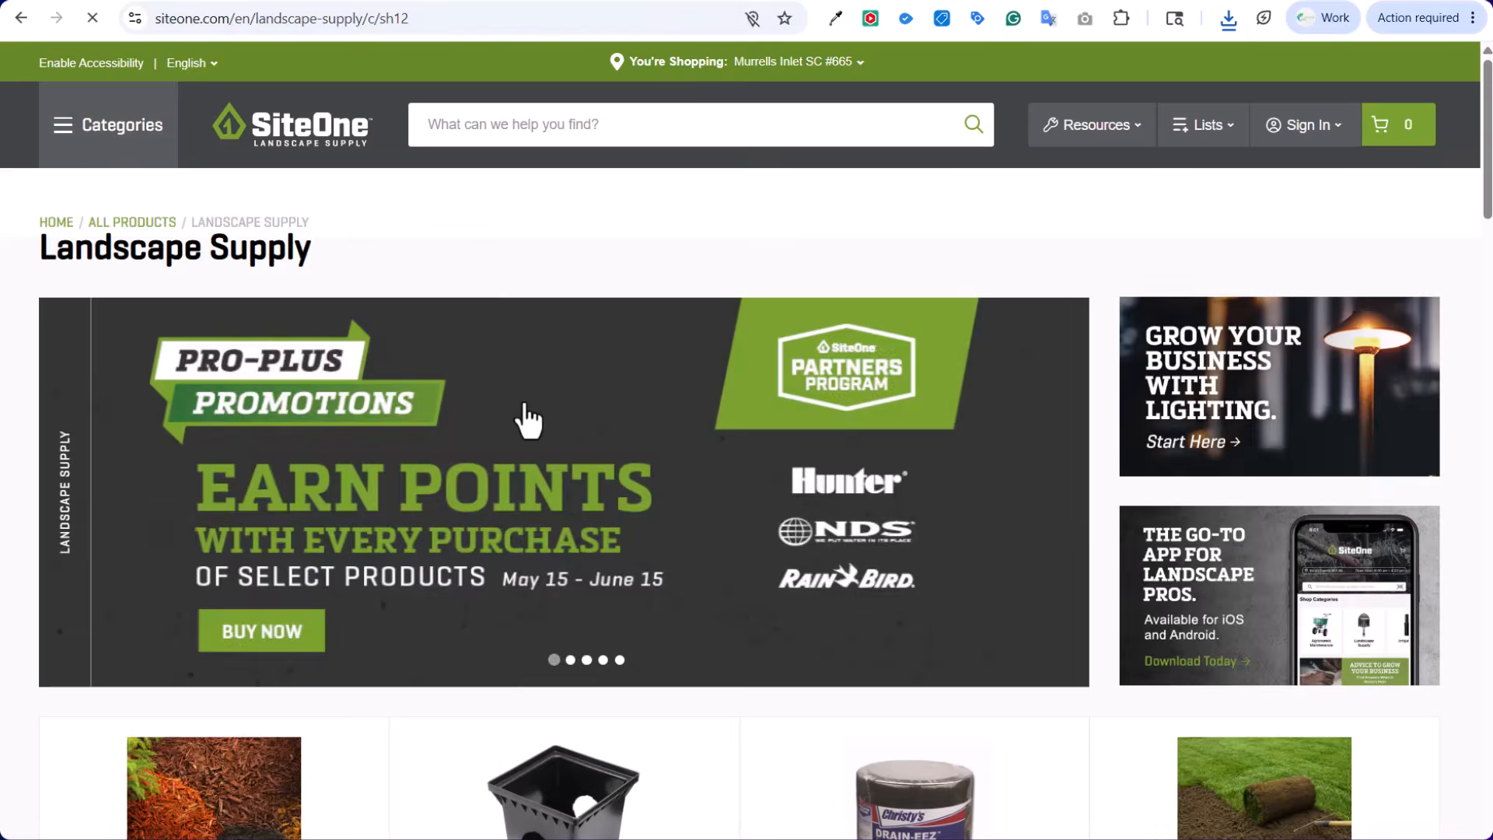
scroll(529, 420, down, 5)
scroll(793, 524, up, 5)
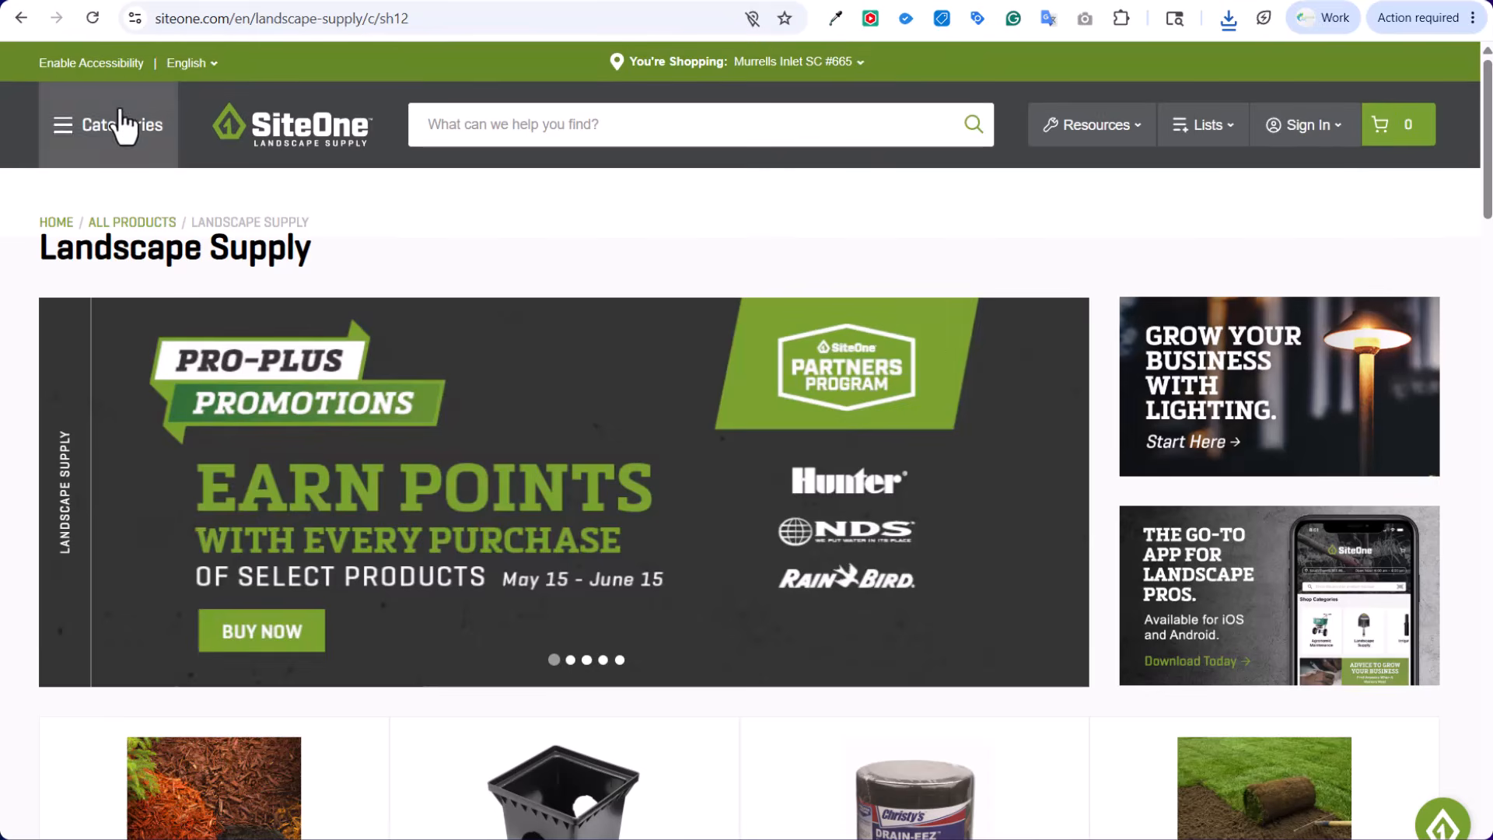
Look over the rest of the Landscape Supply category page and select all of its content
click(70, 129)
click(814, 274)
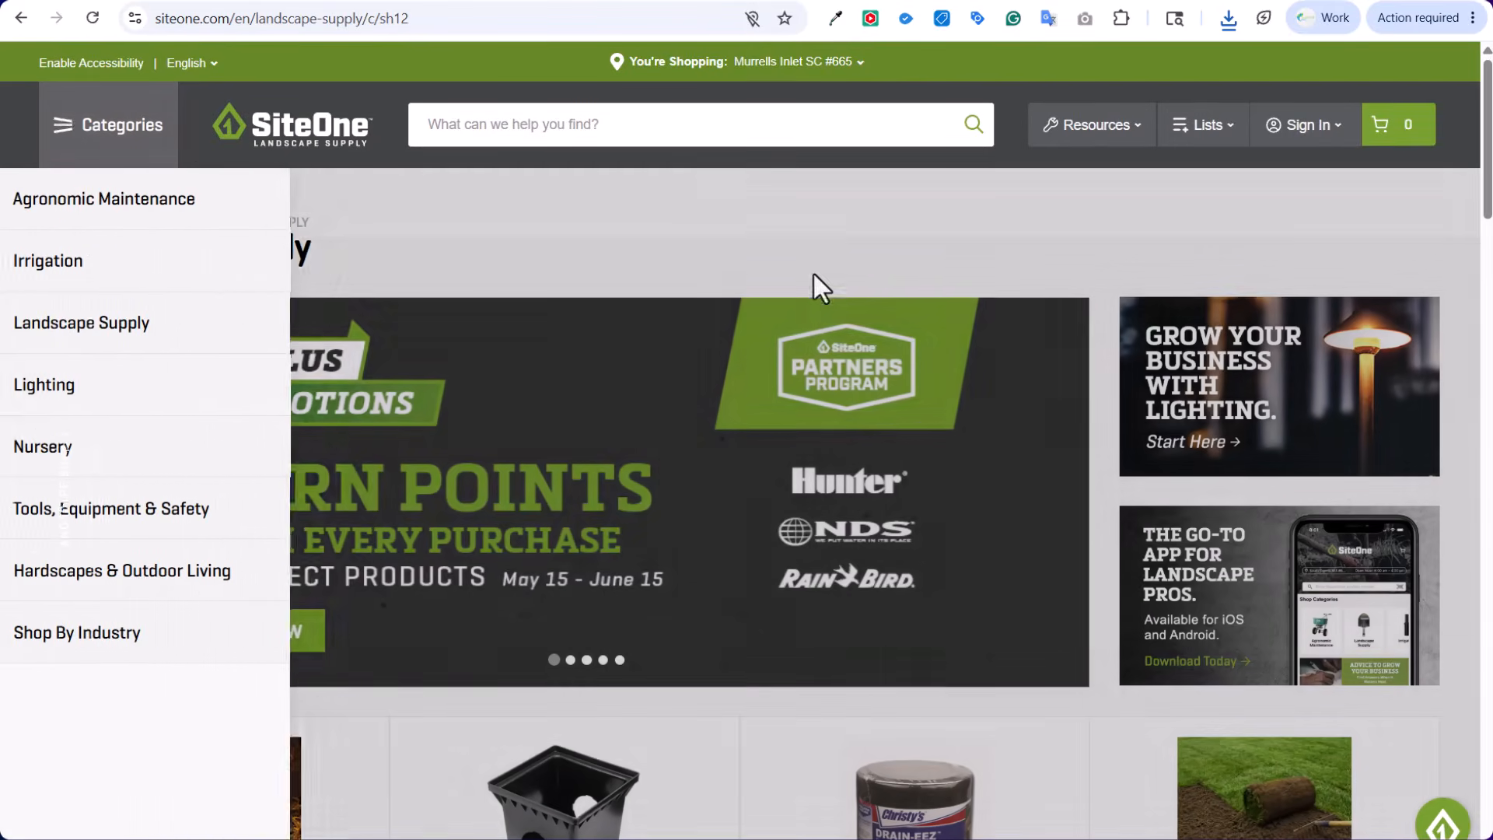
scroll(833, 300, down, 15)
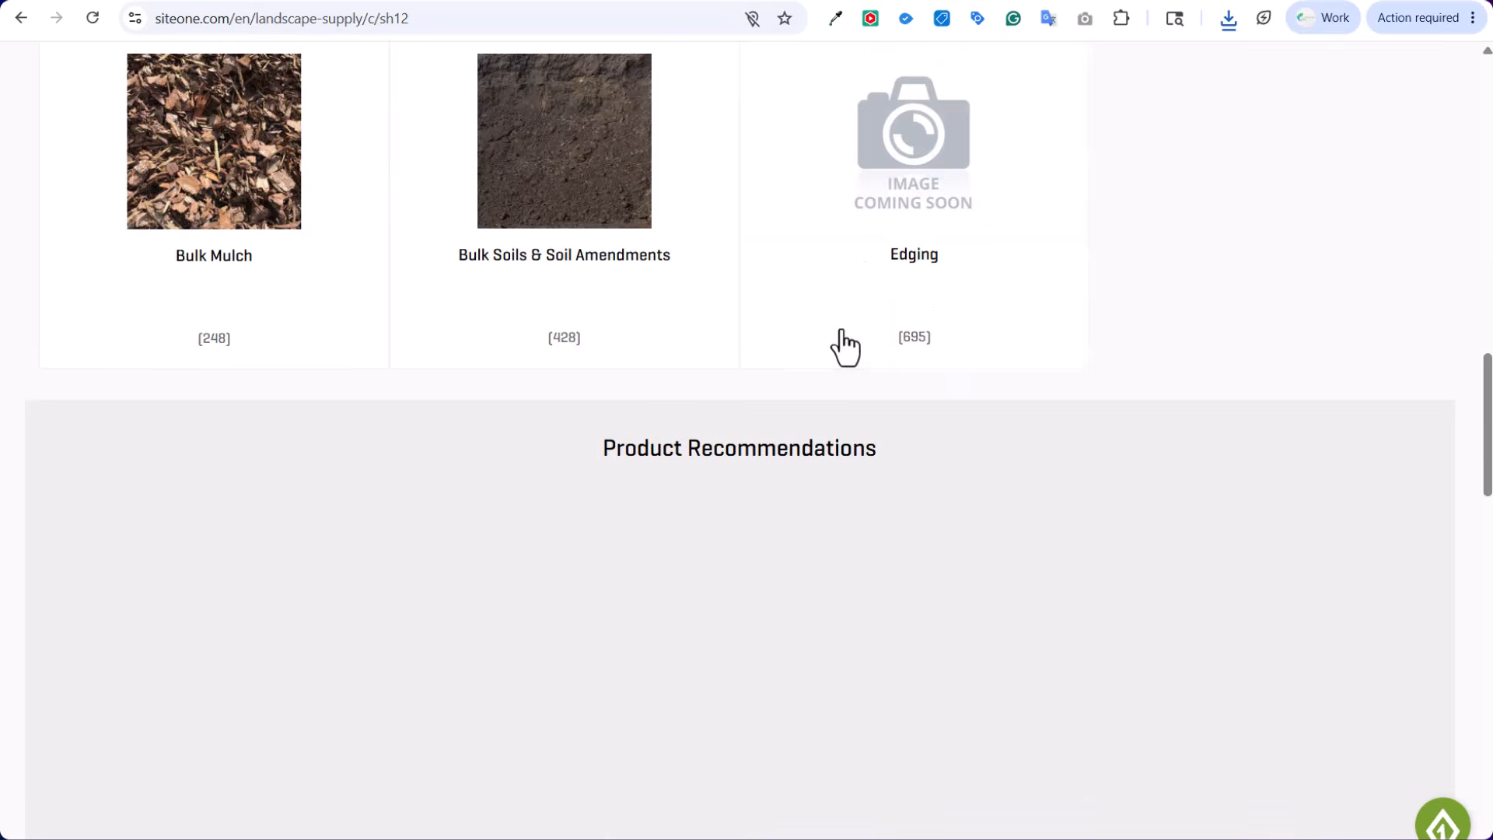
scroll(846, 334, down, 15)
key(ctrl+a)
scroll(843, 308, up, 10)
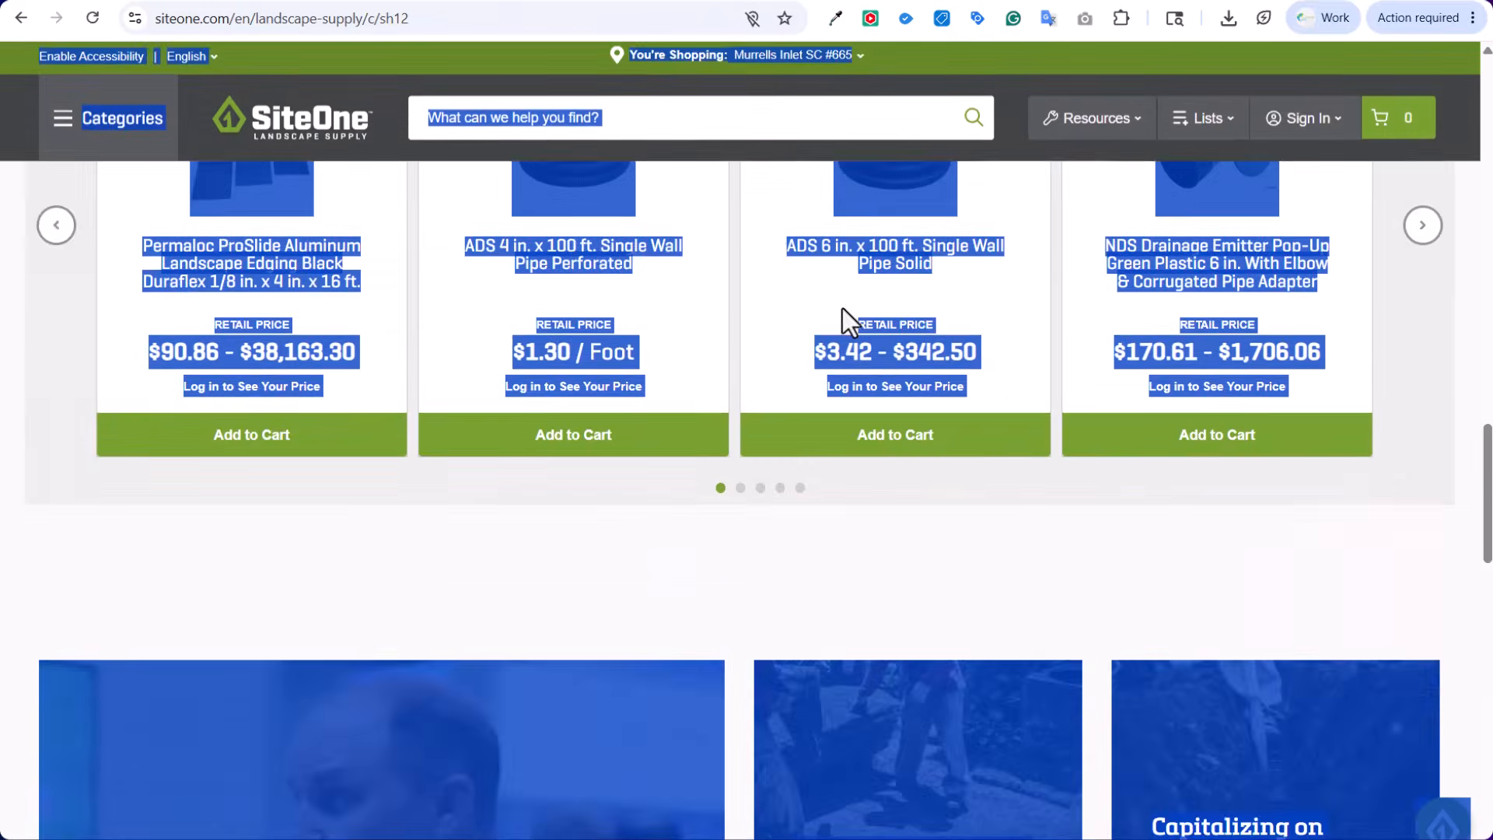
click(1021, 437)
scroll(965, 483, down, 4)
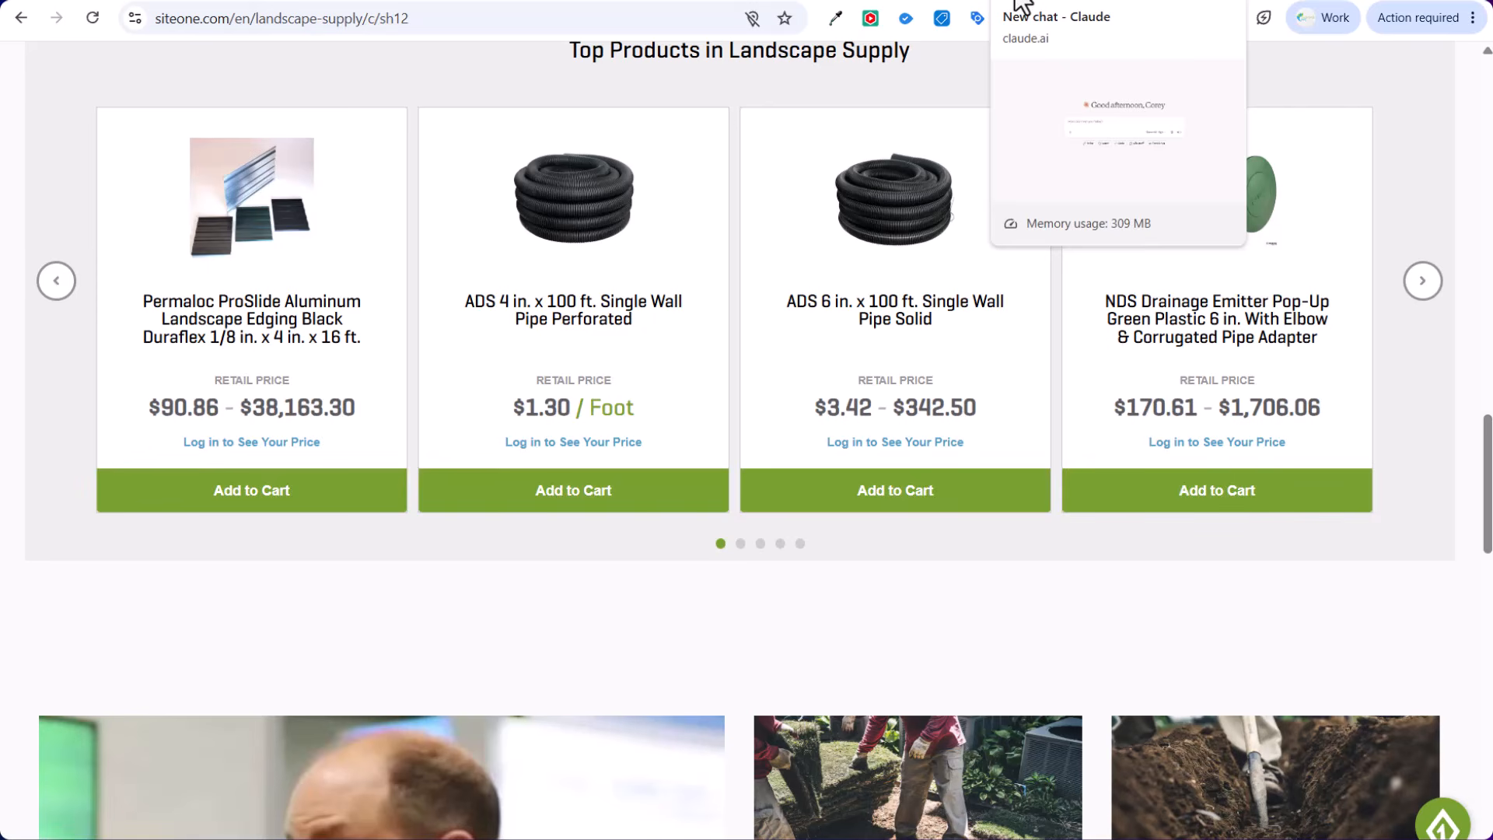
Switch to Claude and add "I want to focus more on Landscape Supply type of keywords that they are bidding on and ignore some of the others."
click(1017, 3)
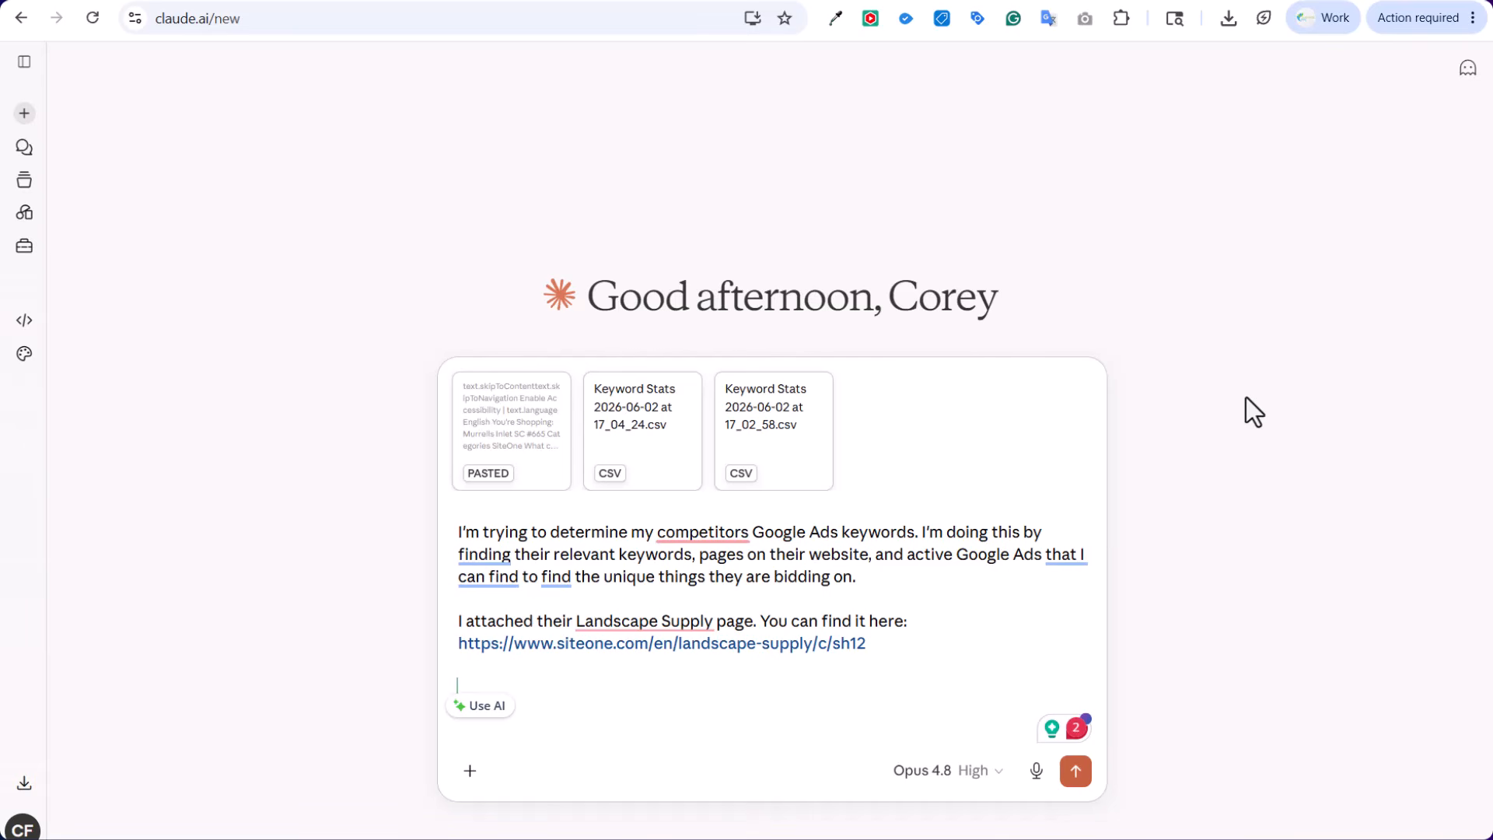
text(I want to f)
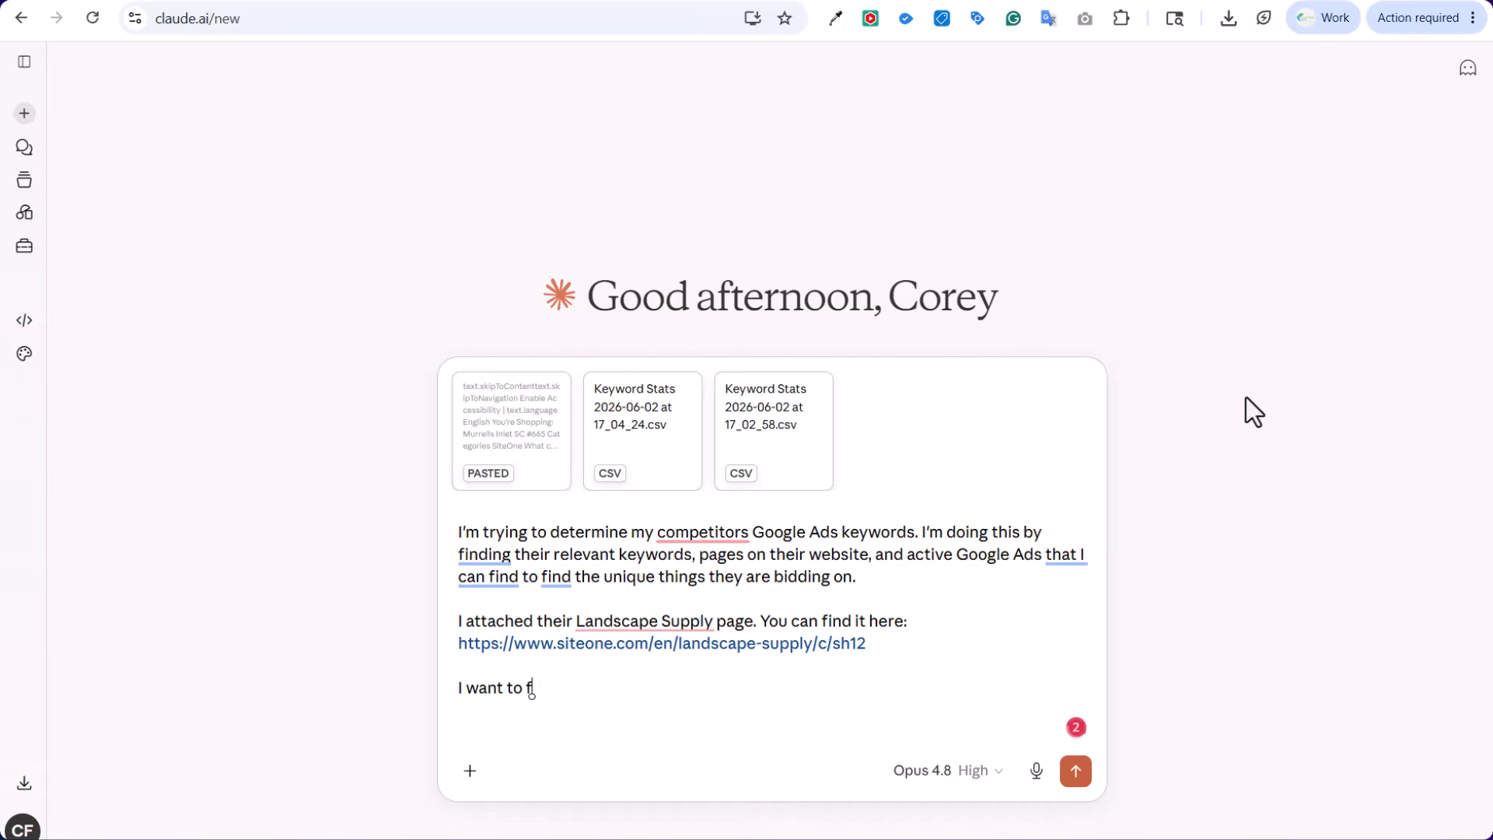
text(ocus more on Landsc)
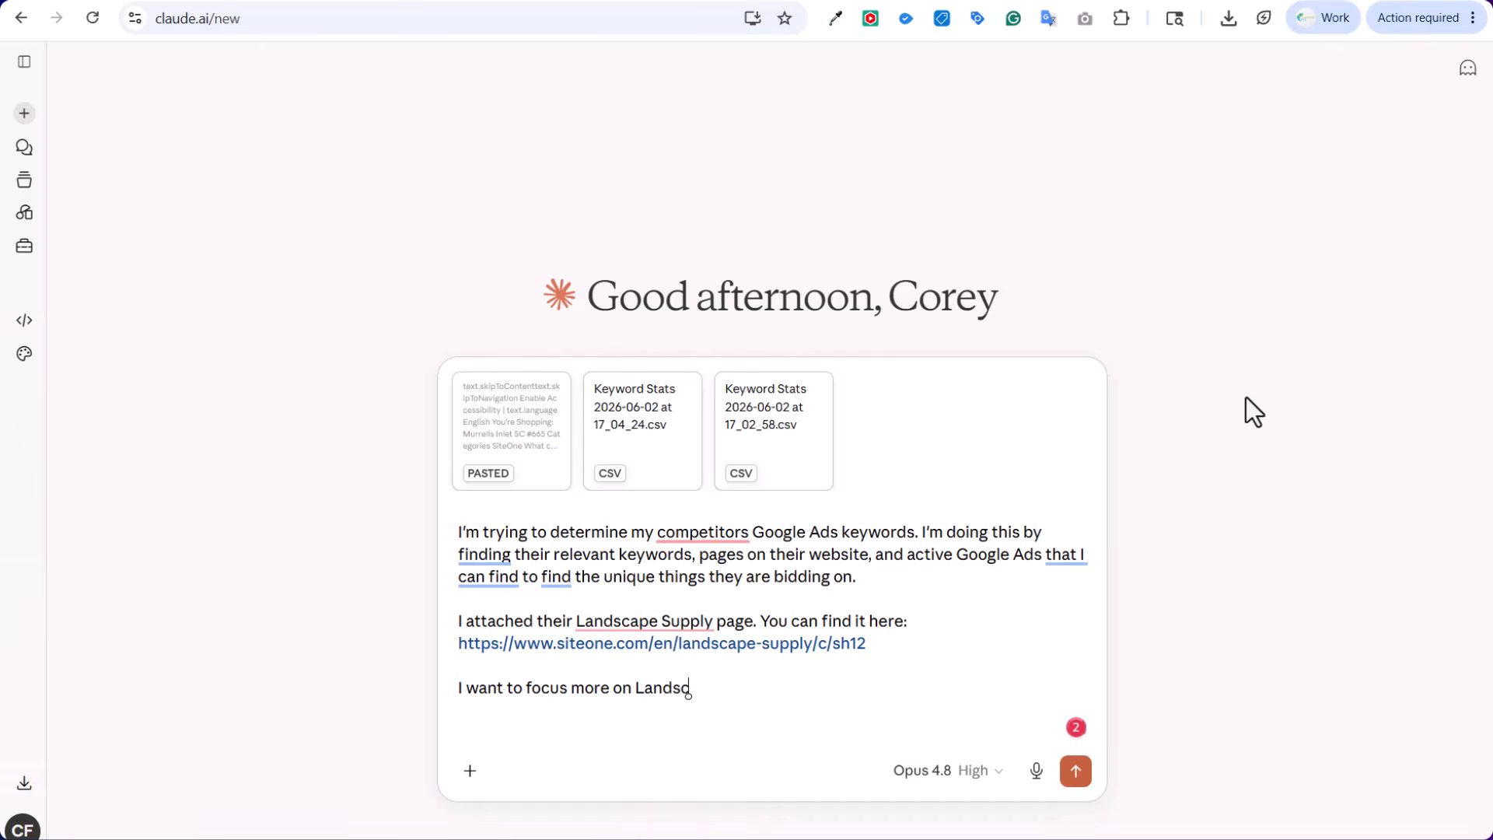
text(ape Supply type of)
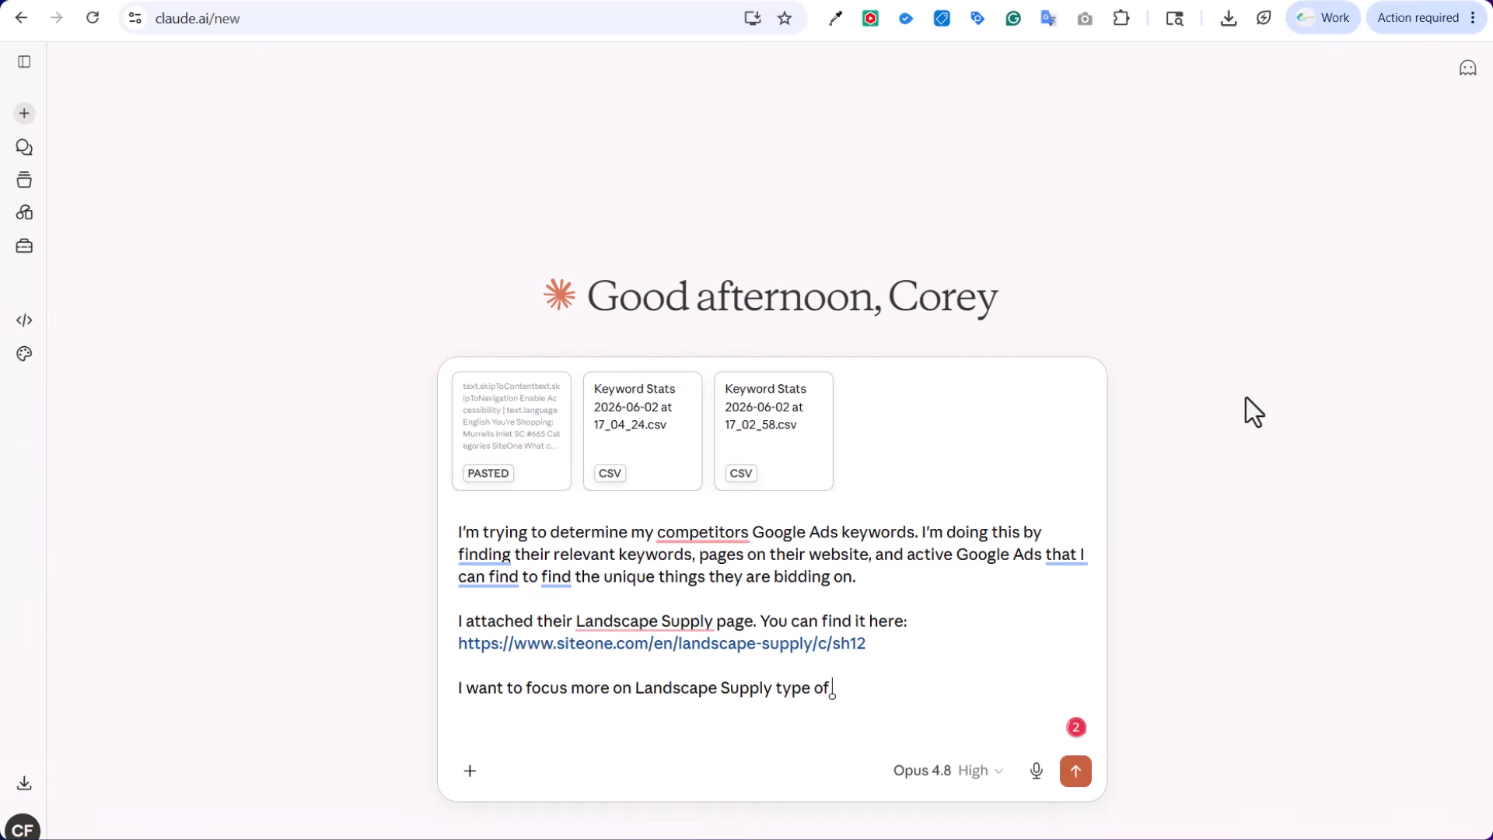
text( keywords that)
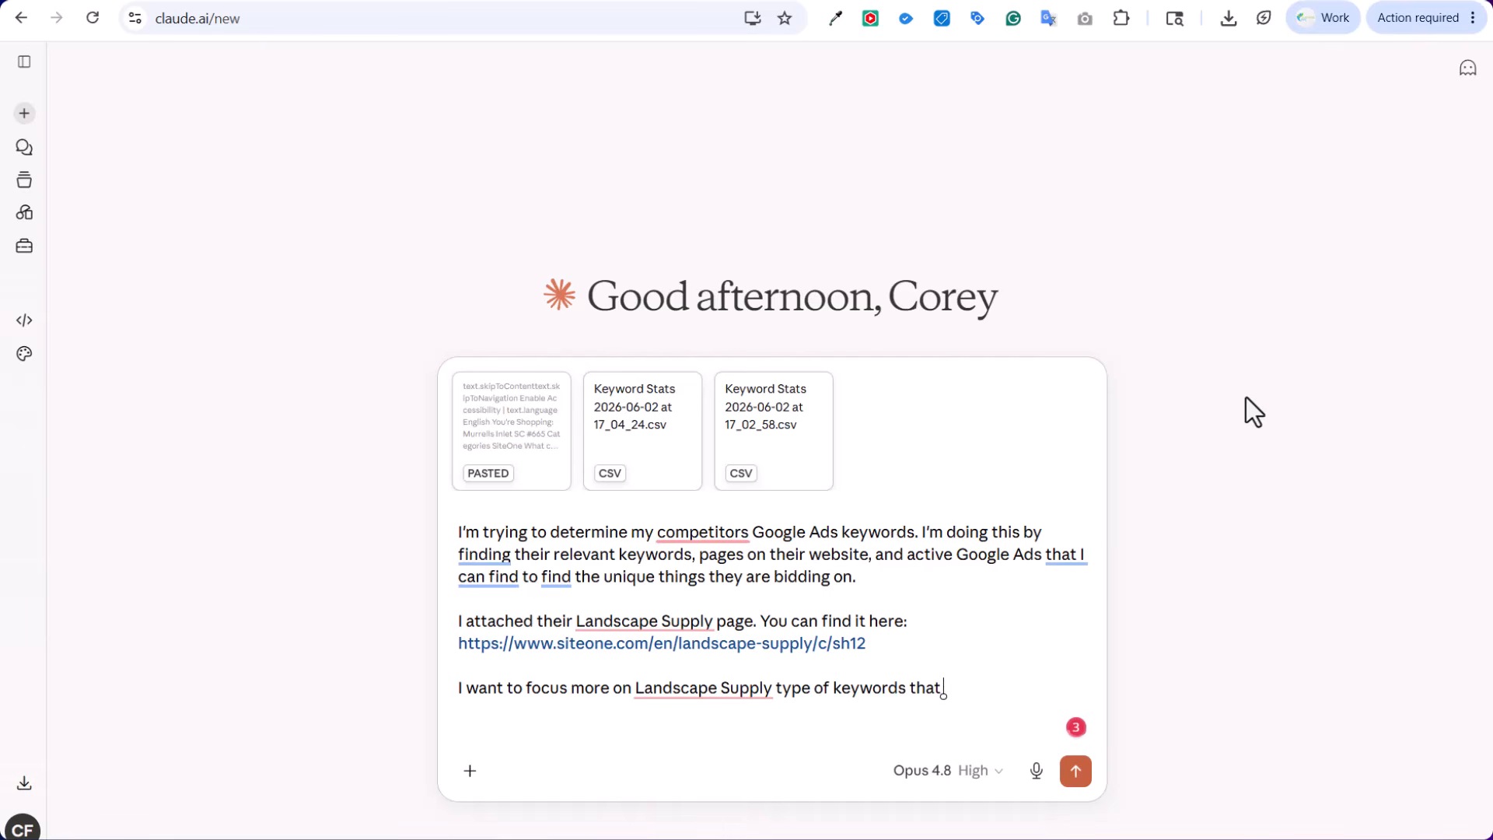
text( they are bidding on)
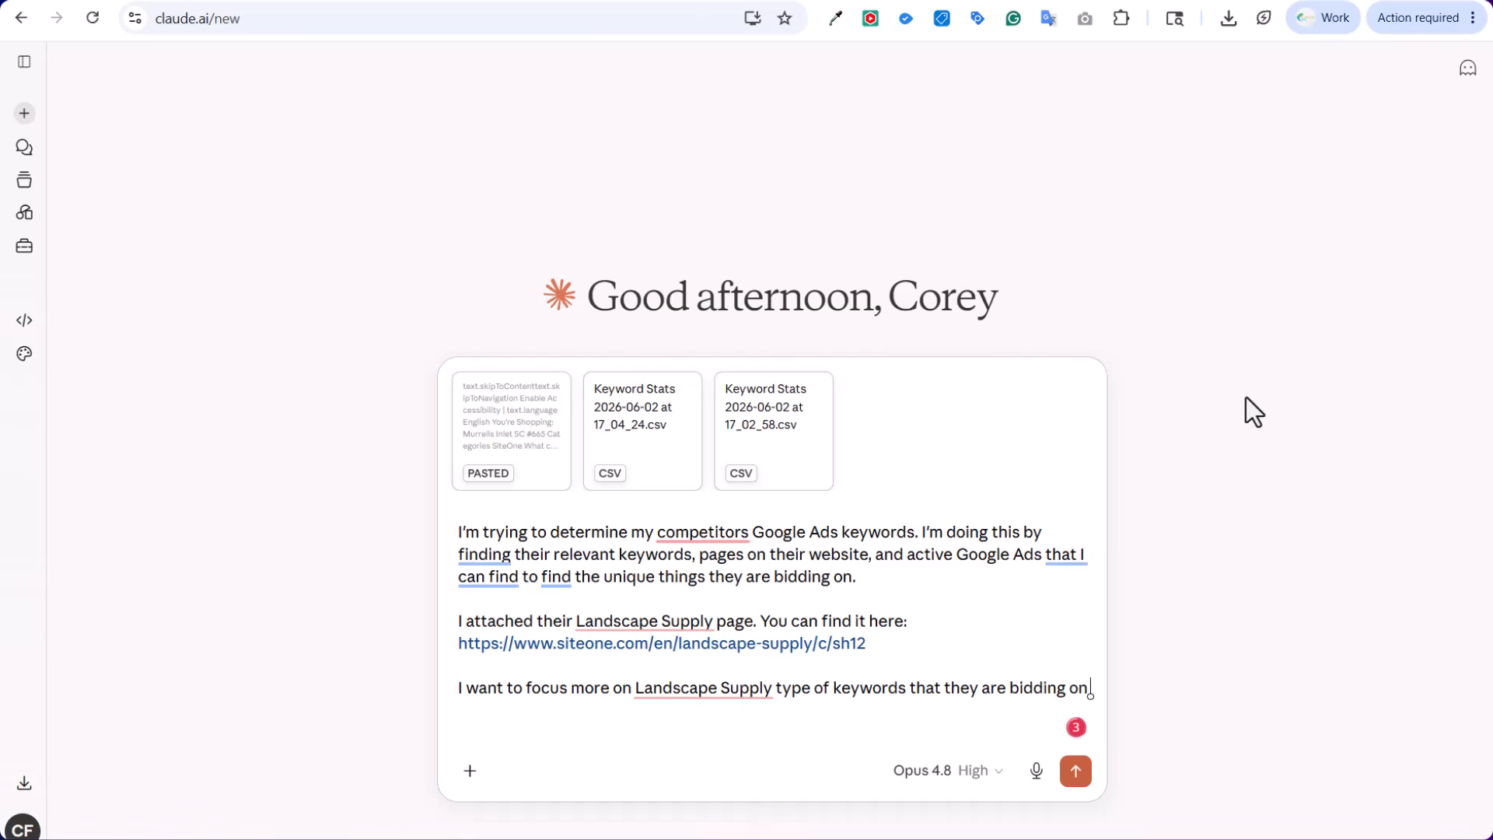
text( and ignore some of the)
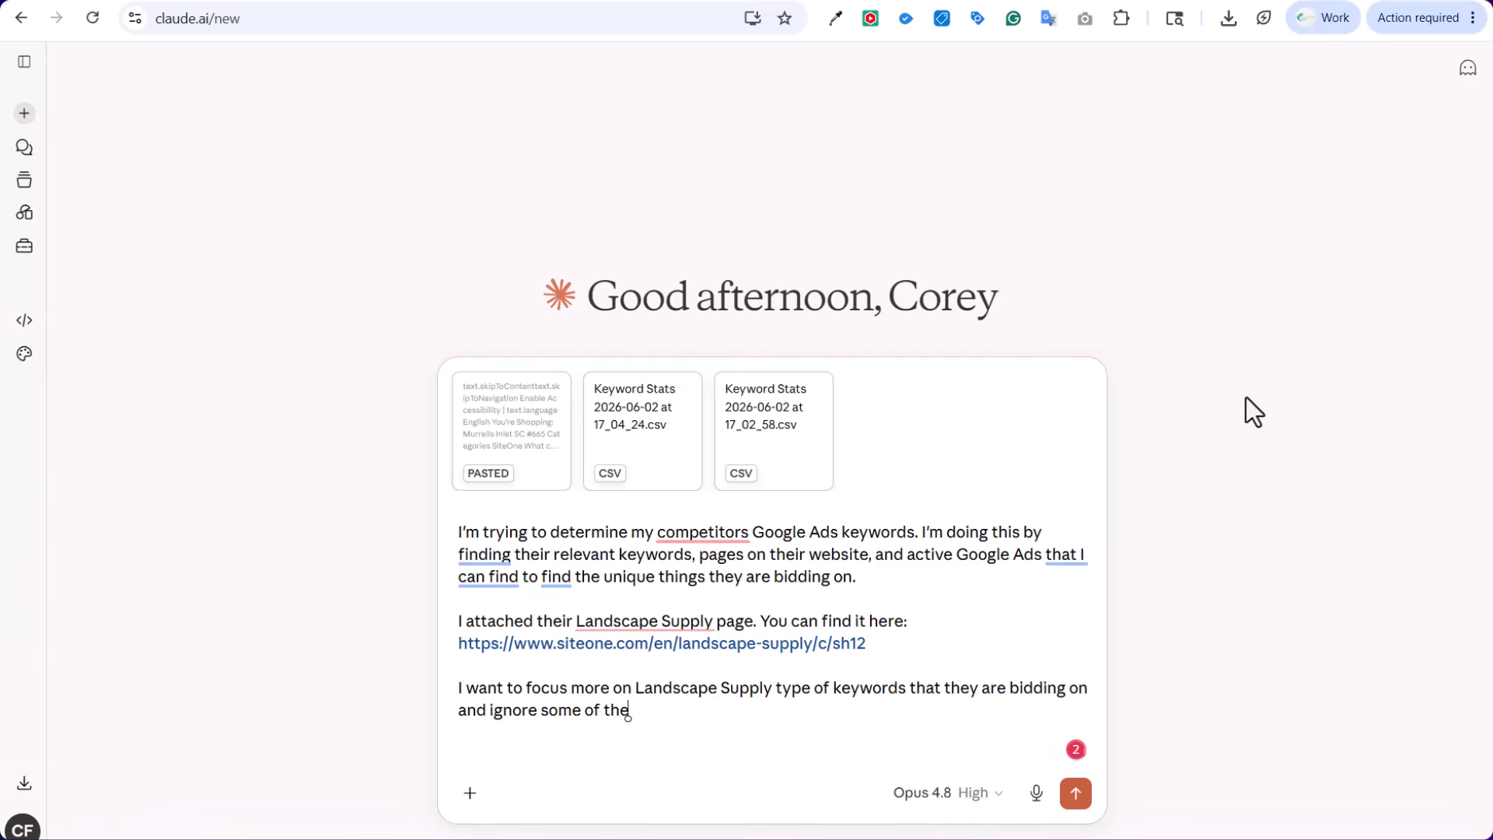
text( others.)
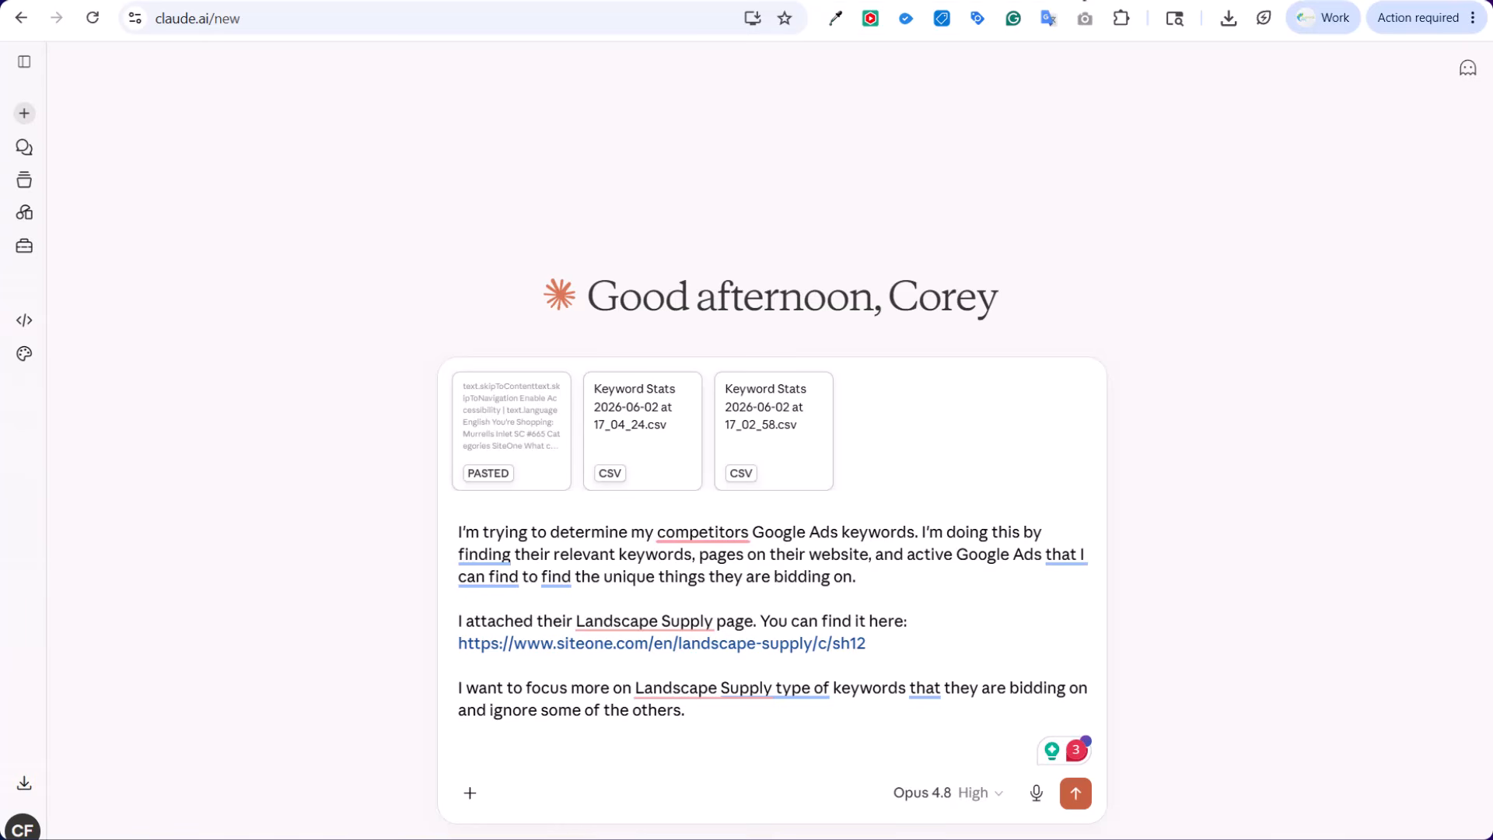
Switch to the Google Ads Transparency Center and search the advertisers for "SiteOne"
click(1085, 3)
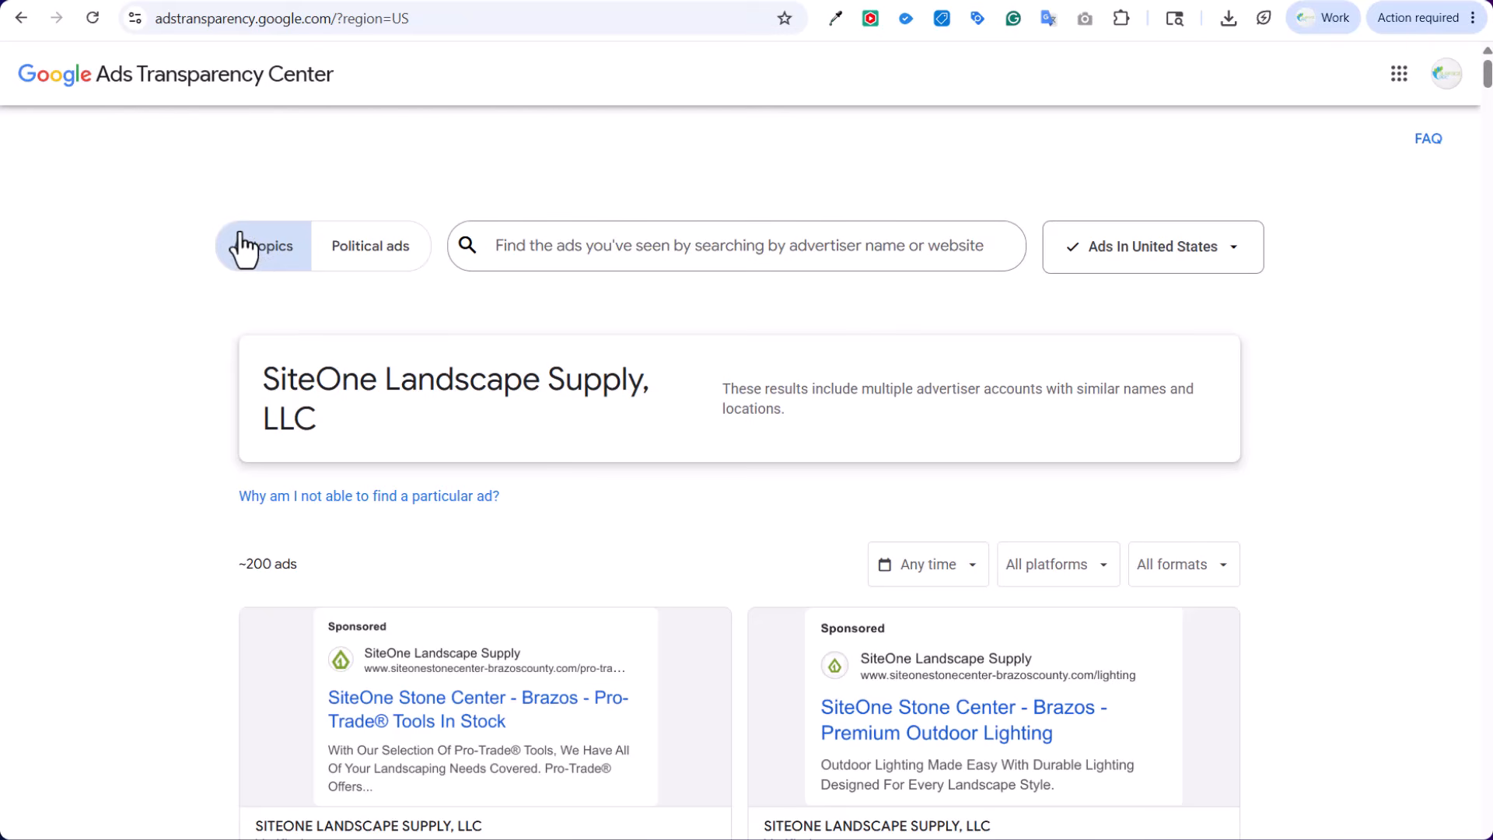
click(572, 246)
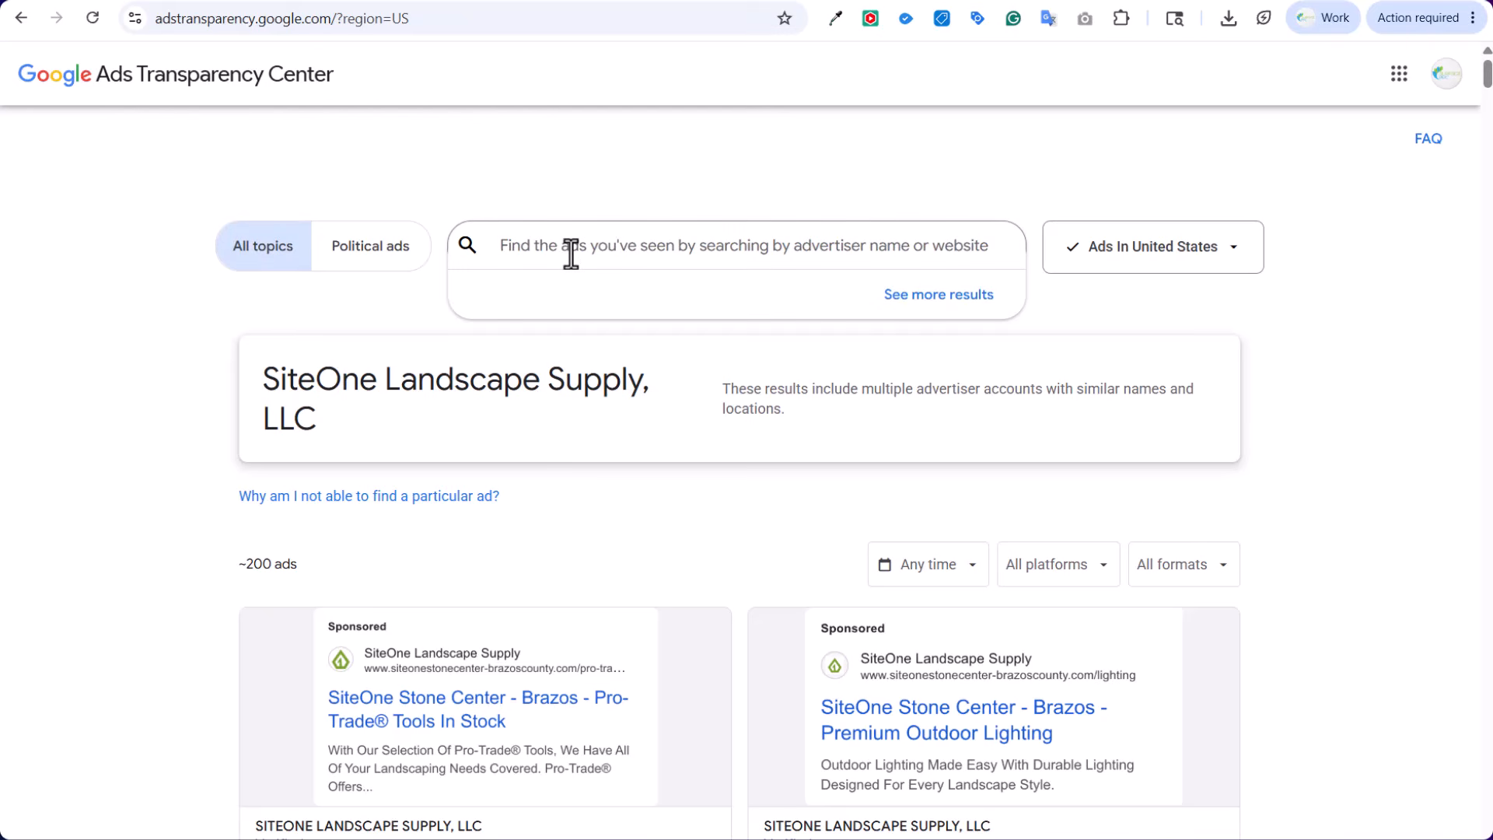
text(SiteOne)
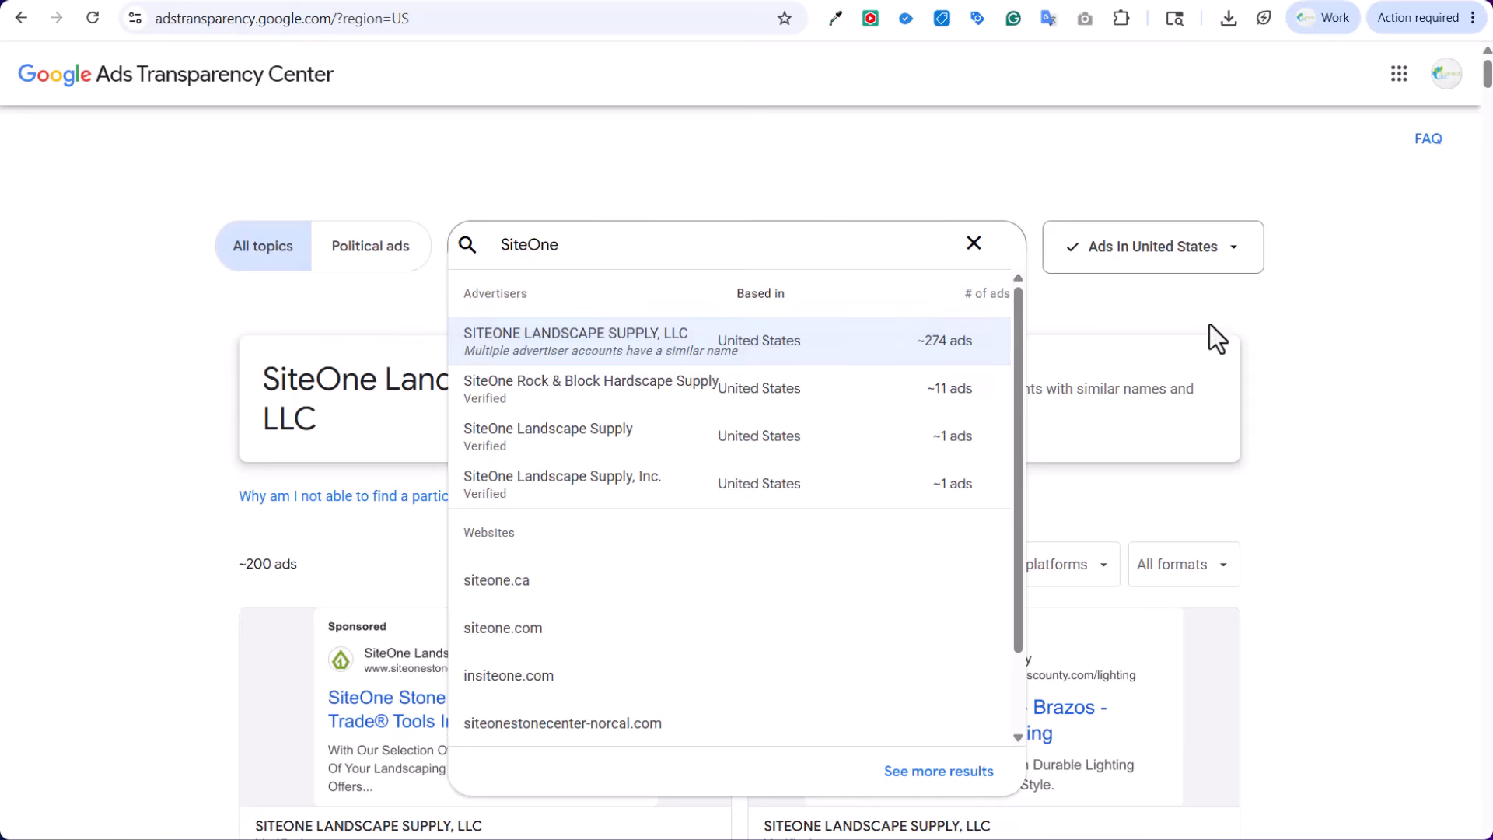
click(1287, 285)
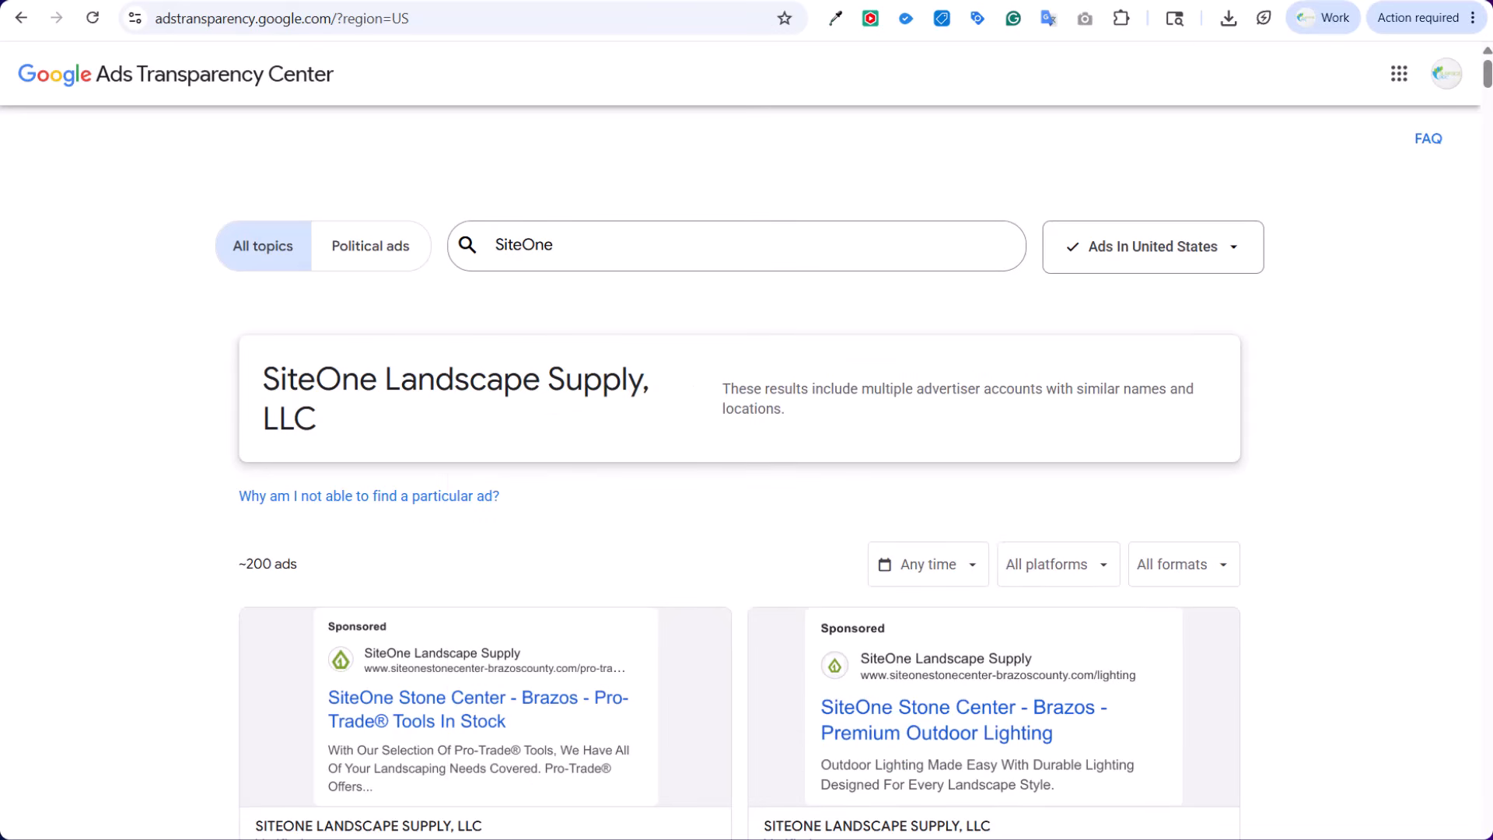
Look through the SiteOne Landscape Supply, LLC ads across the whole results page and try selecting all of the page's content
drag(1486, 78, 1453, 830)
scroll(883, 256, up, 10)
scroll(843, 420, down, 10)
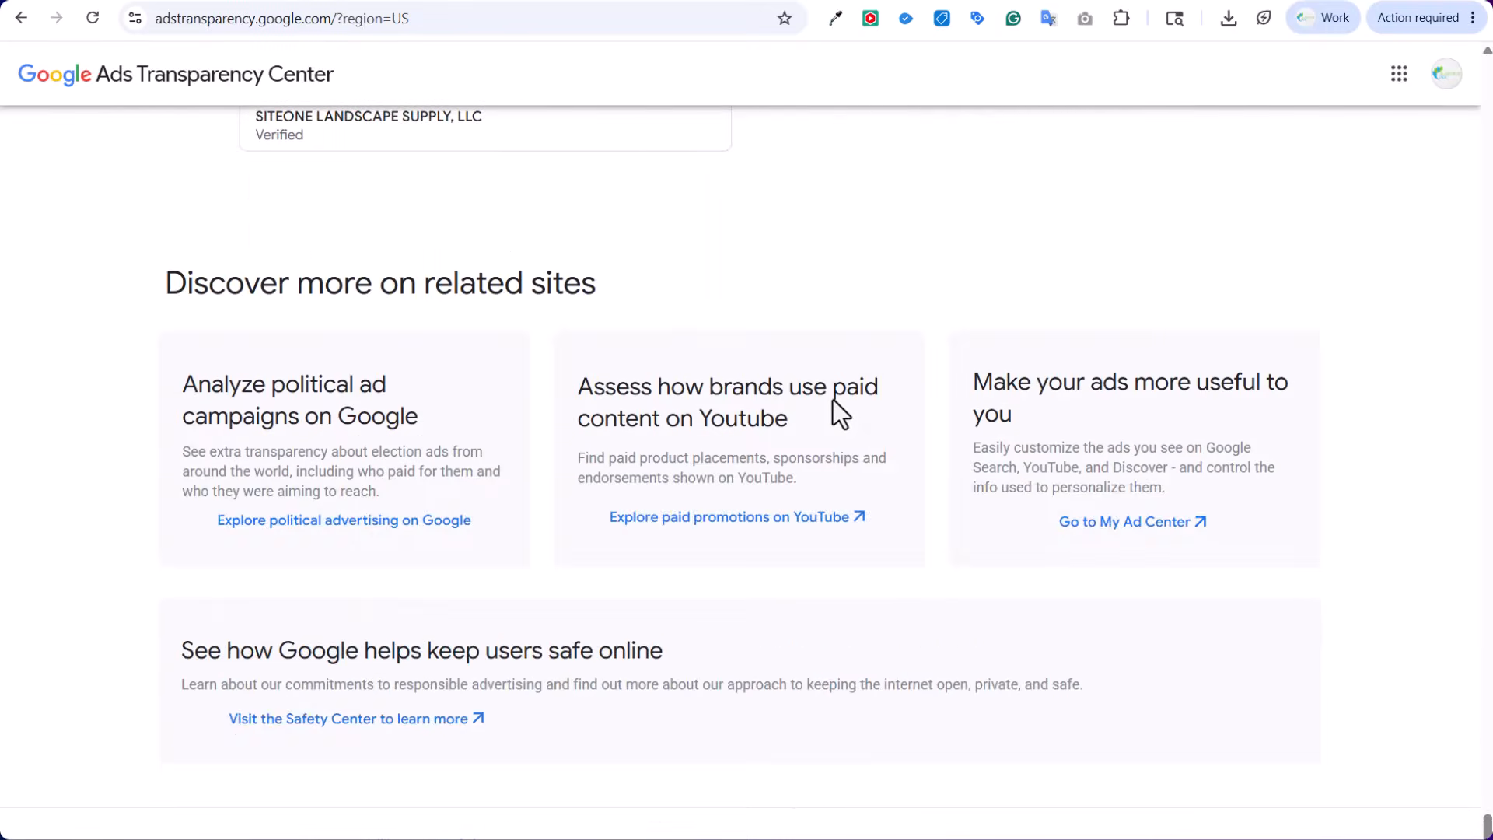
scroll(857, 640, up, 3)
scroll(575, 424, down, 3)
scroll(1150, 560, up, 5)
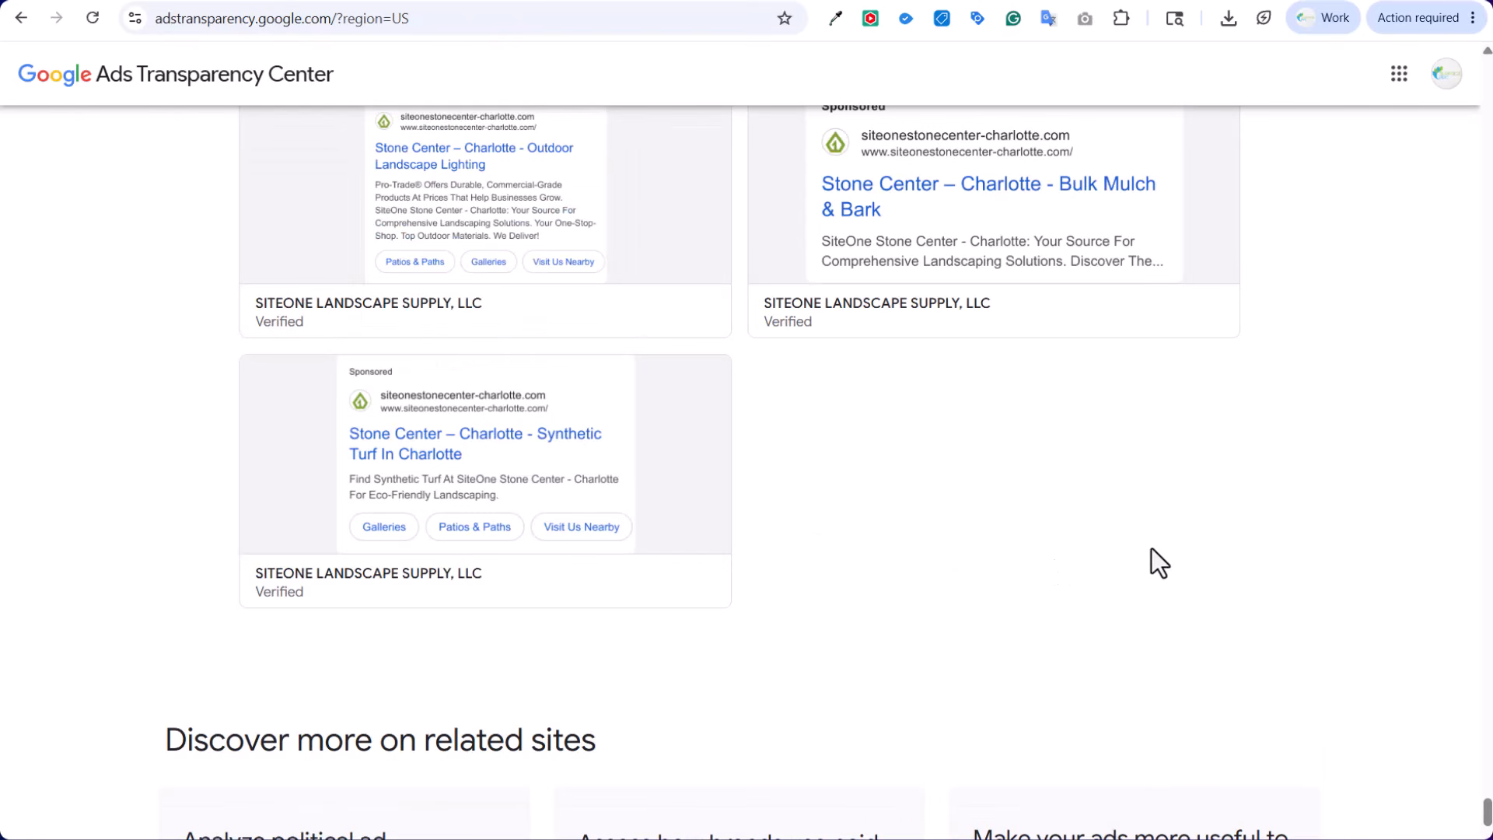
scroll(1275, 564, up, 3)
scroll(1351, 444, up, 10)
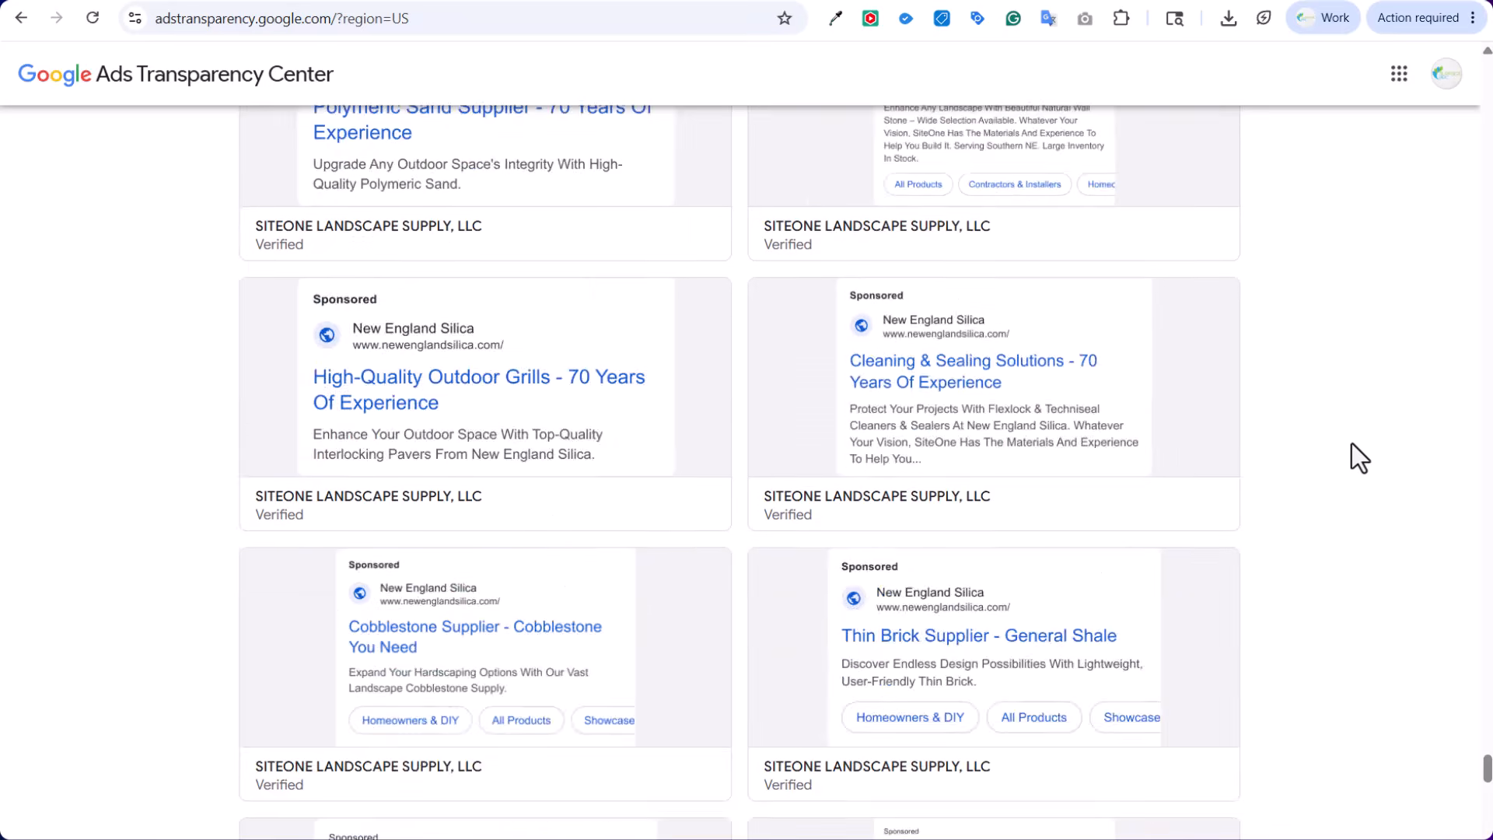
scroll(1371, 448, up, 15)
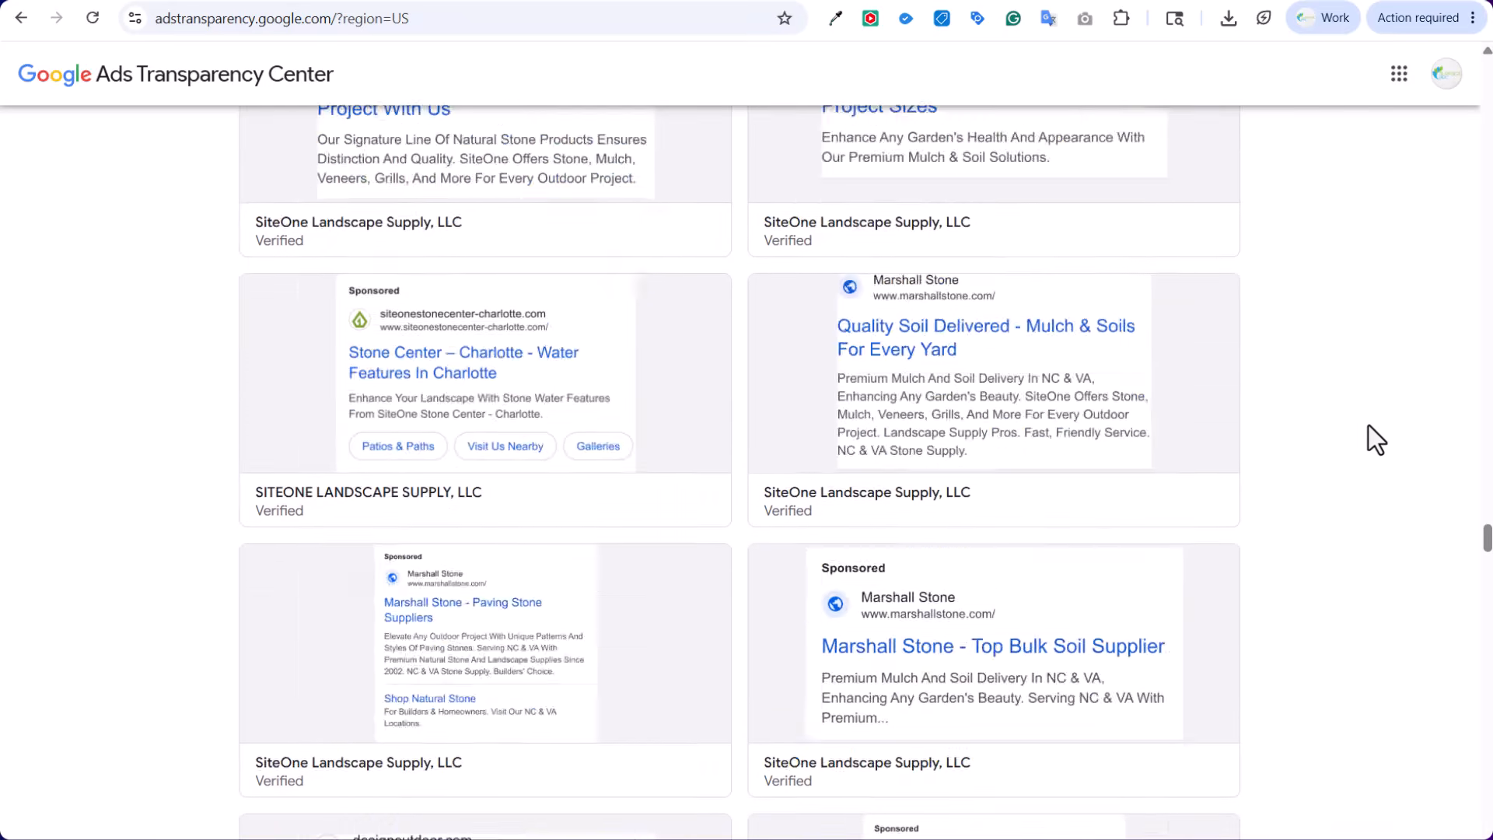
scroll(1369, 426, up, 15)
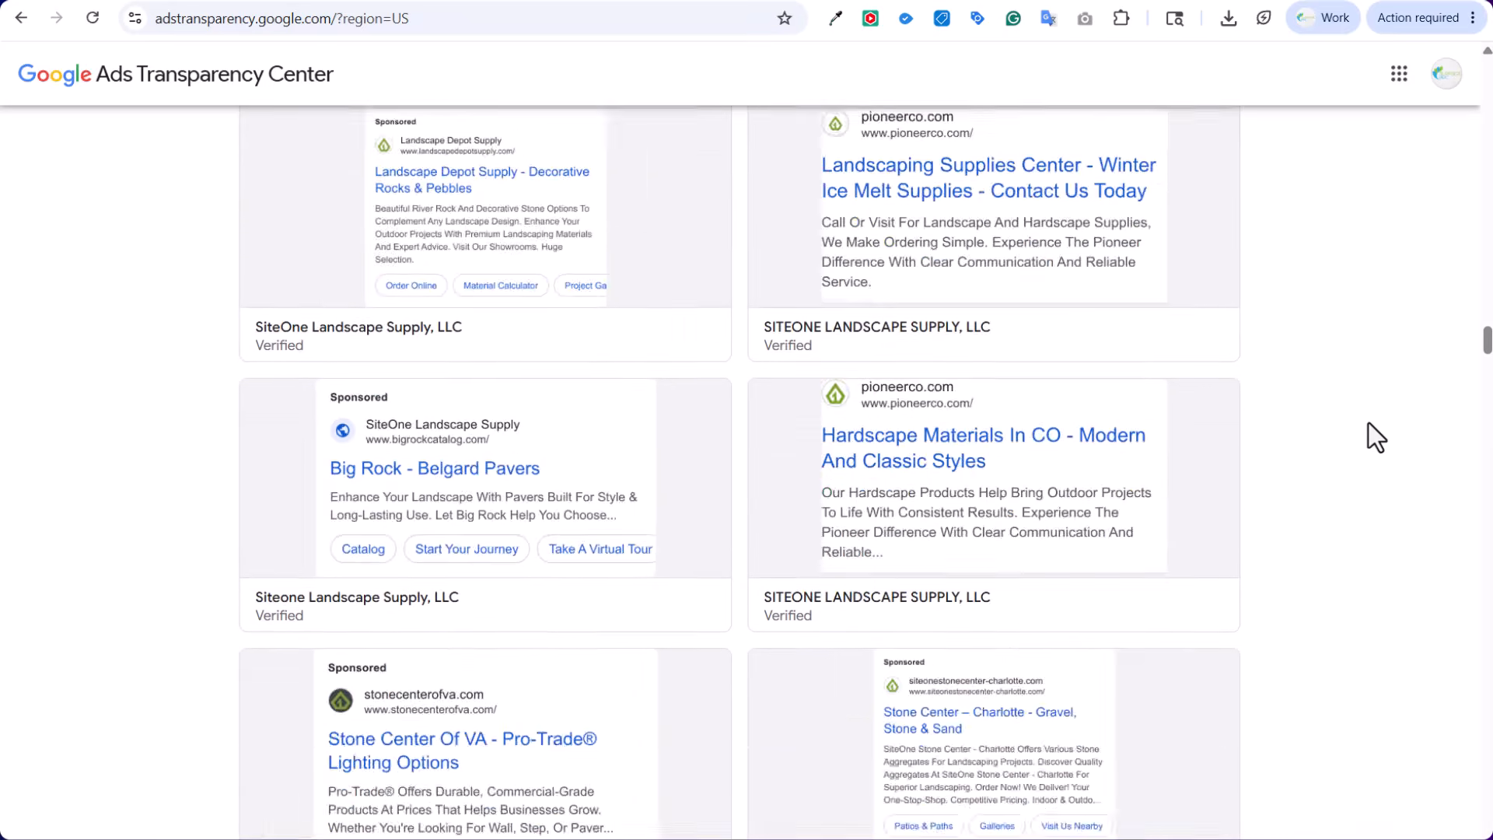
scroll(1369, 425, up, 6)
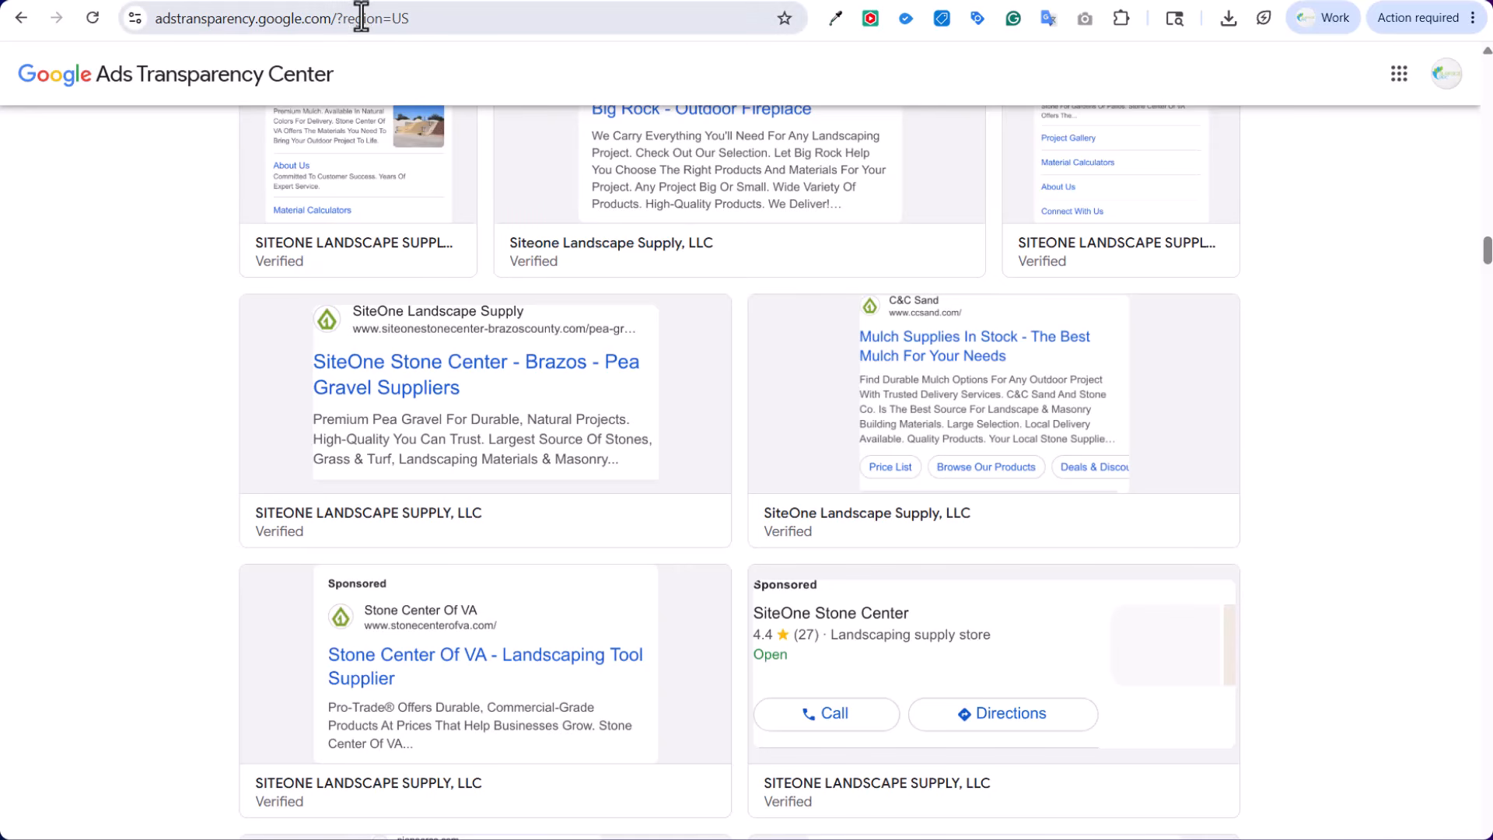
scroll(114, 389, down, 7)
key(ctrl+a)
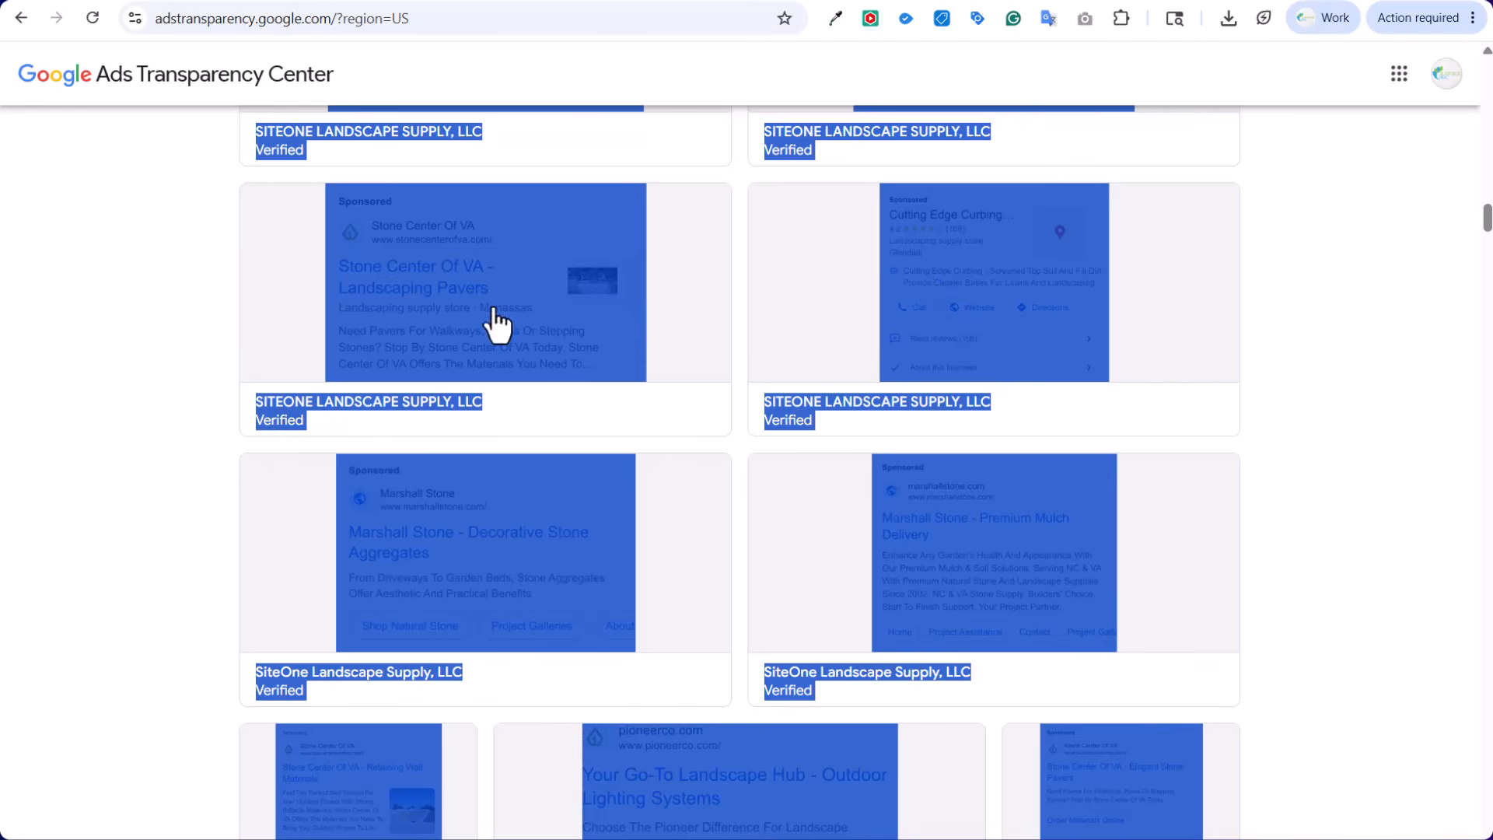
click(1394, 328)
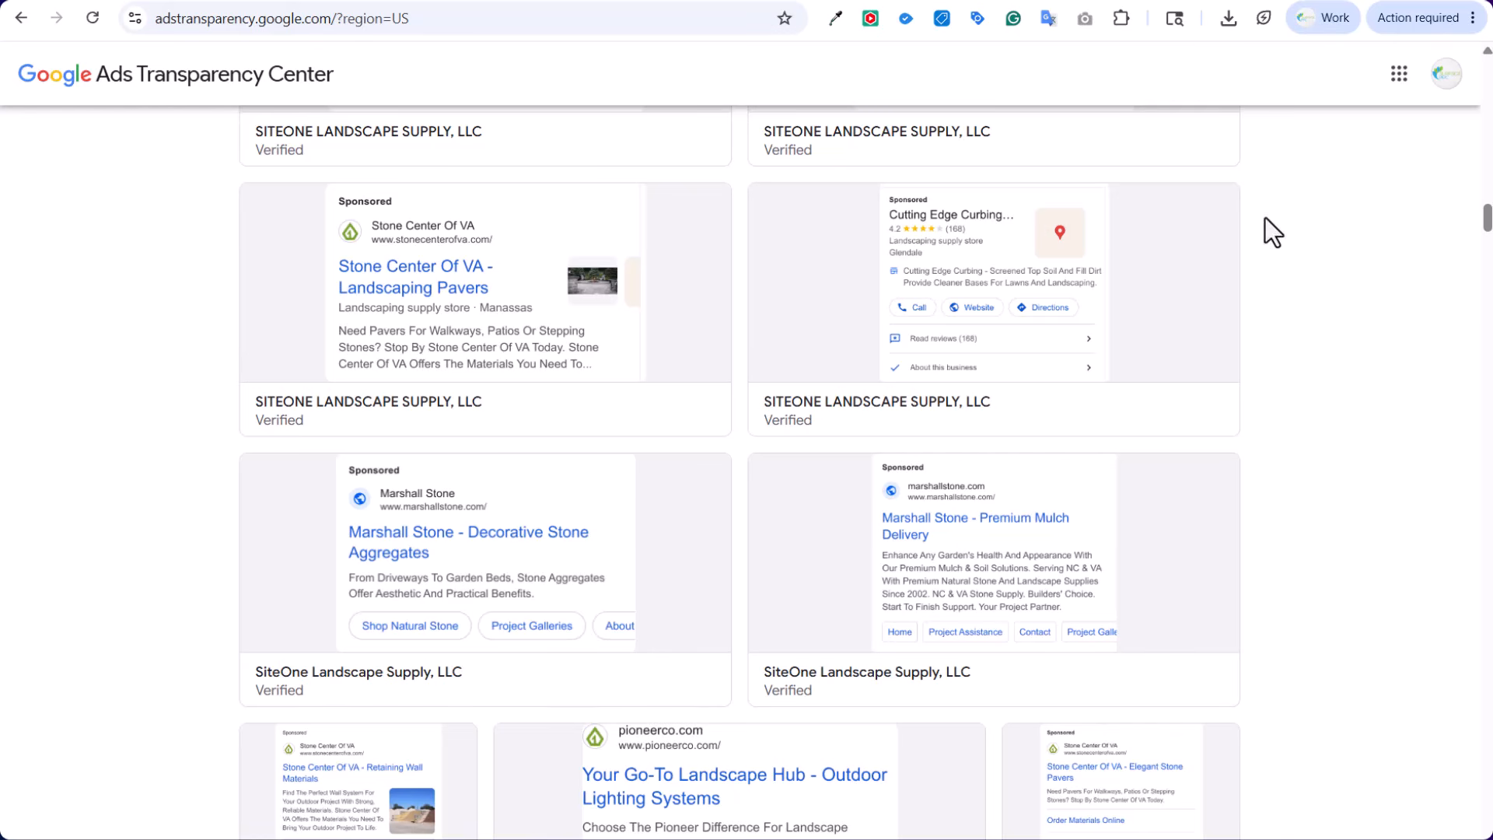
Capture the full page of SiteOne ads with GoFullPage, download it as an image and return to the Ads Transparency Center
click(1083, 18)
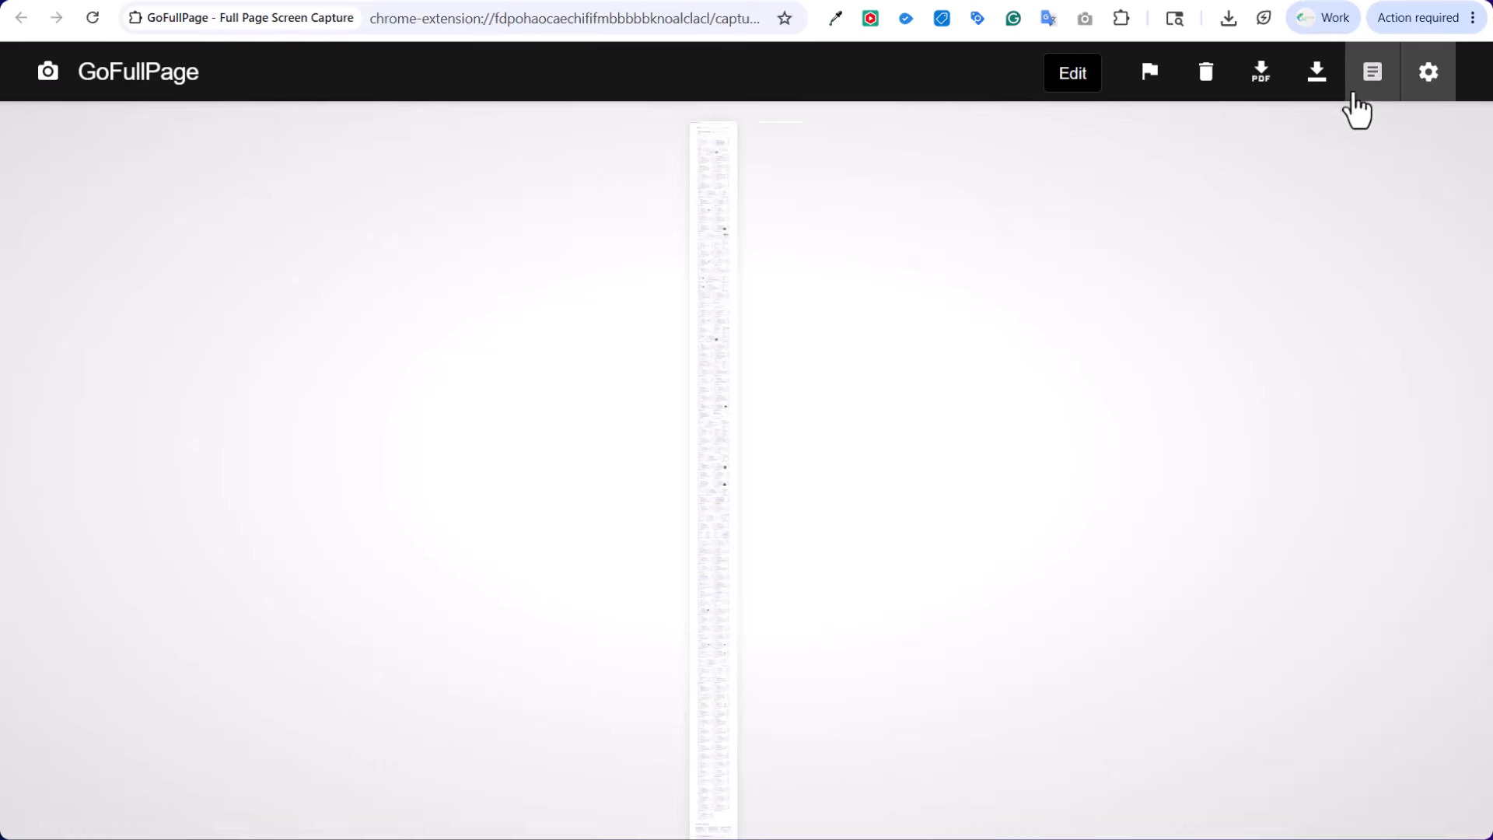
click(1318, 77)
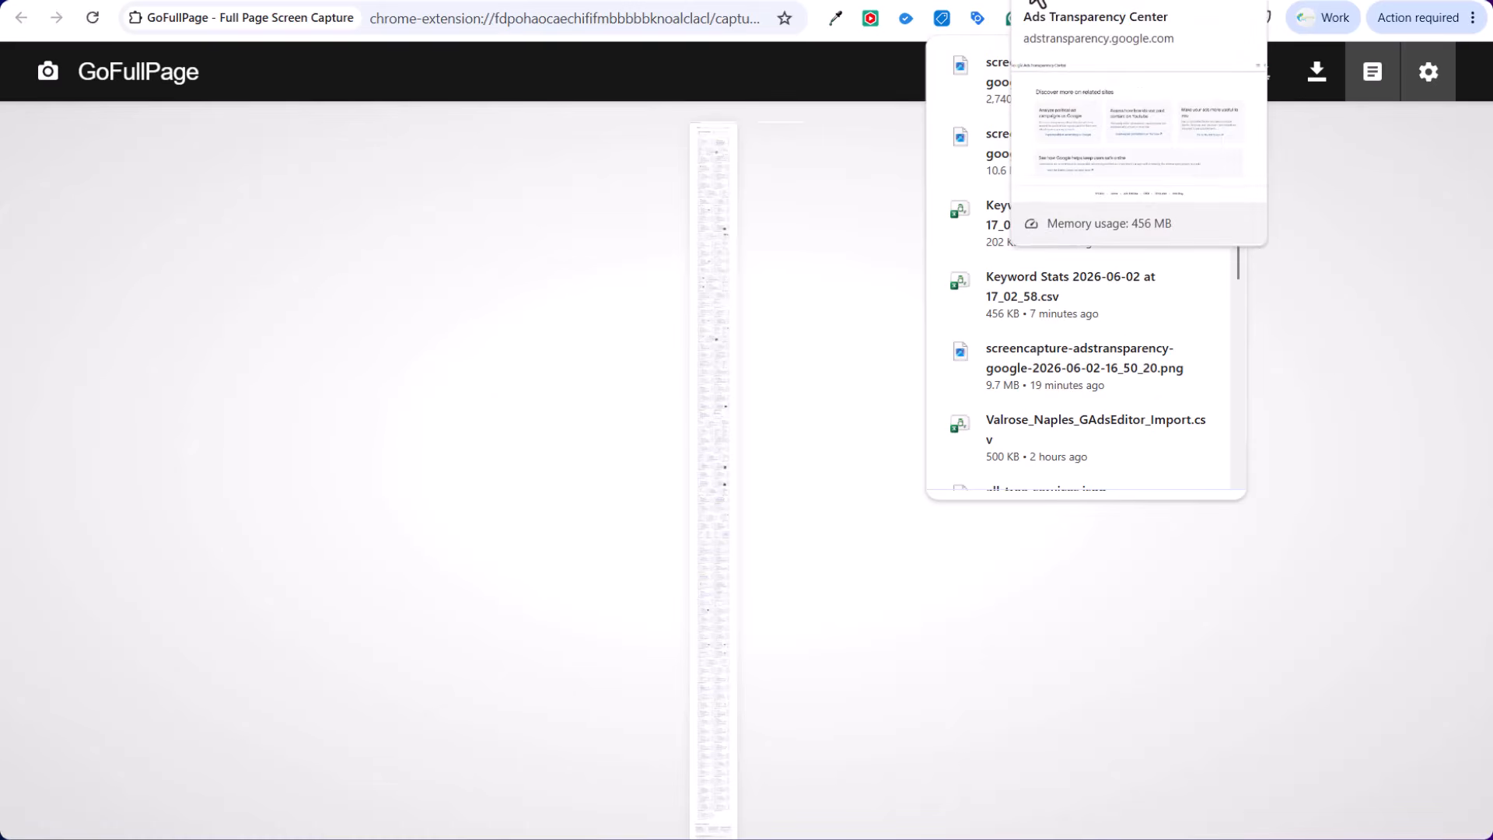
click(1036, 1)
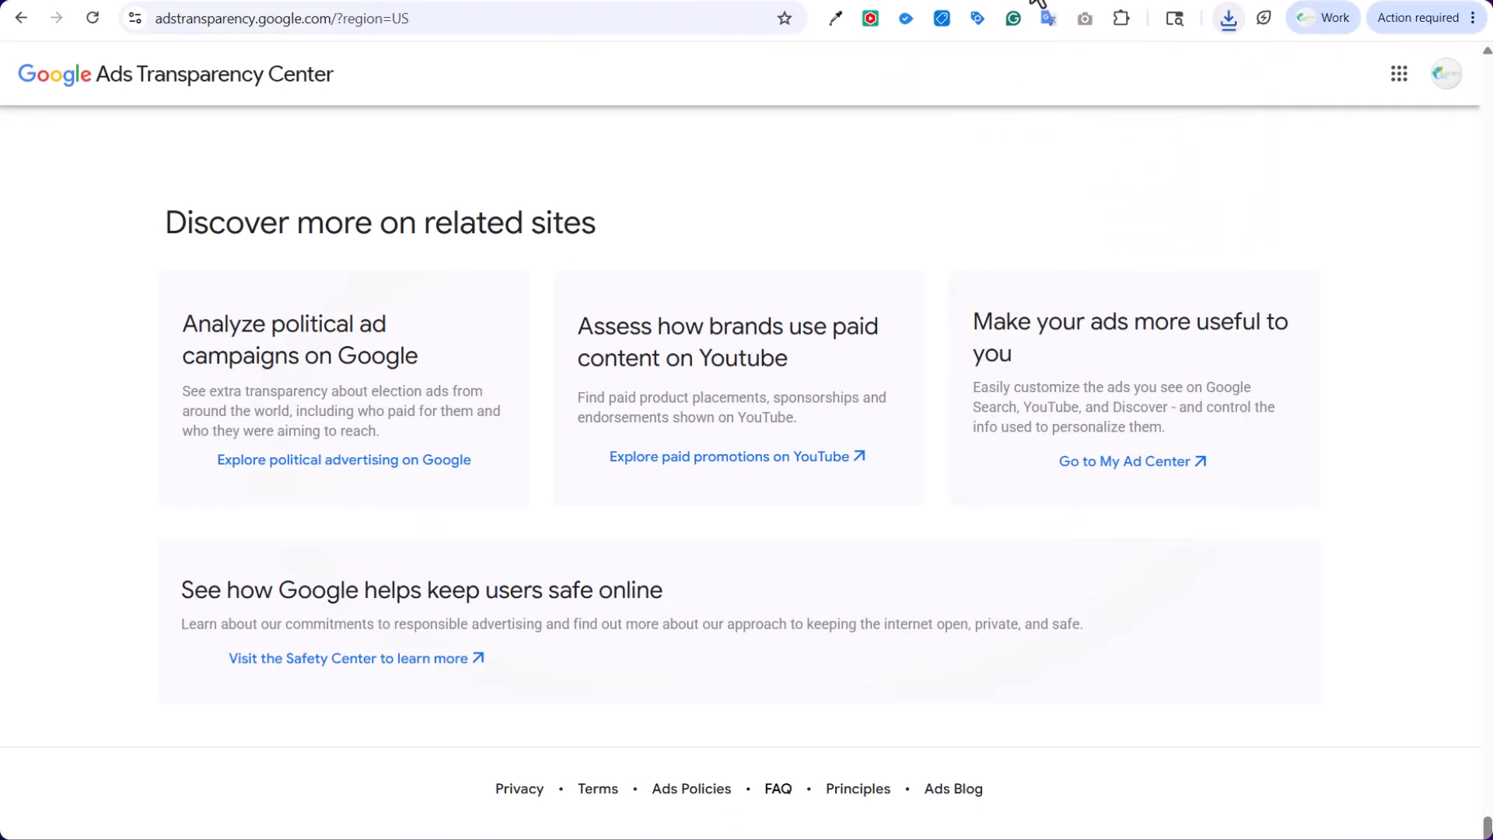
Switch to Claude, attach the three ad page screenshots, check the attachments and send the prompt
click(976, 2)
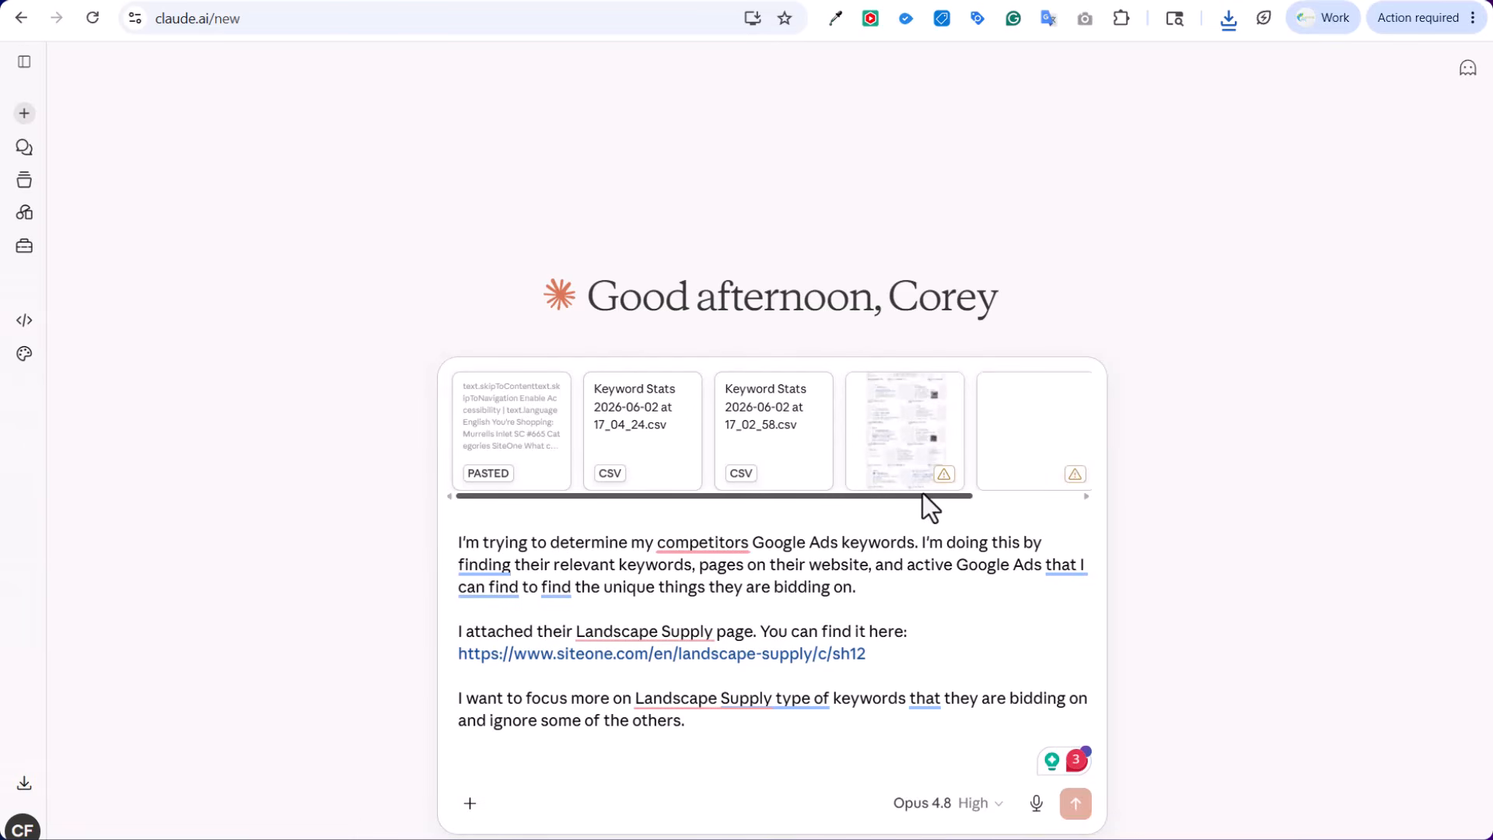
drag(924, 495, 1034, 495)
mouse_move(938, 479)
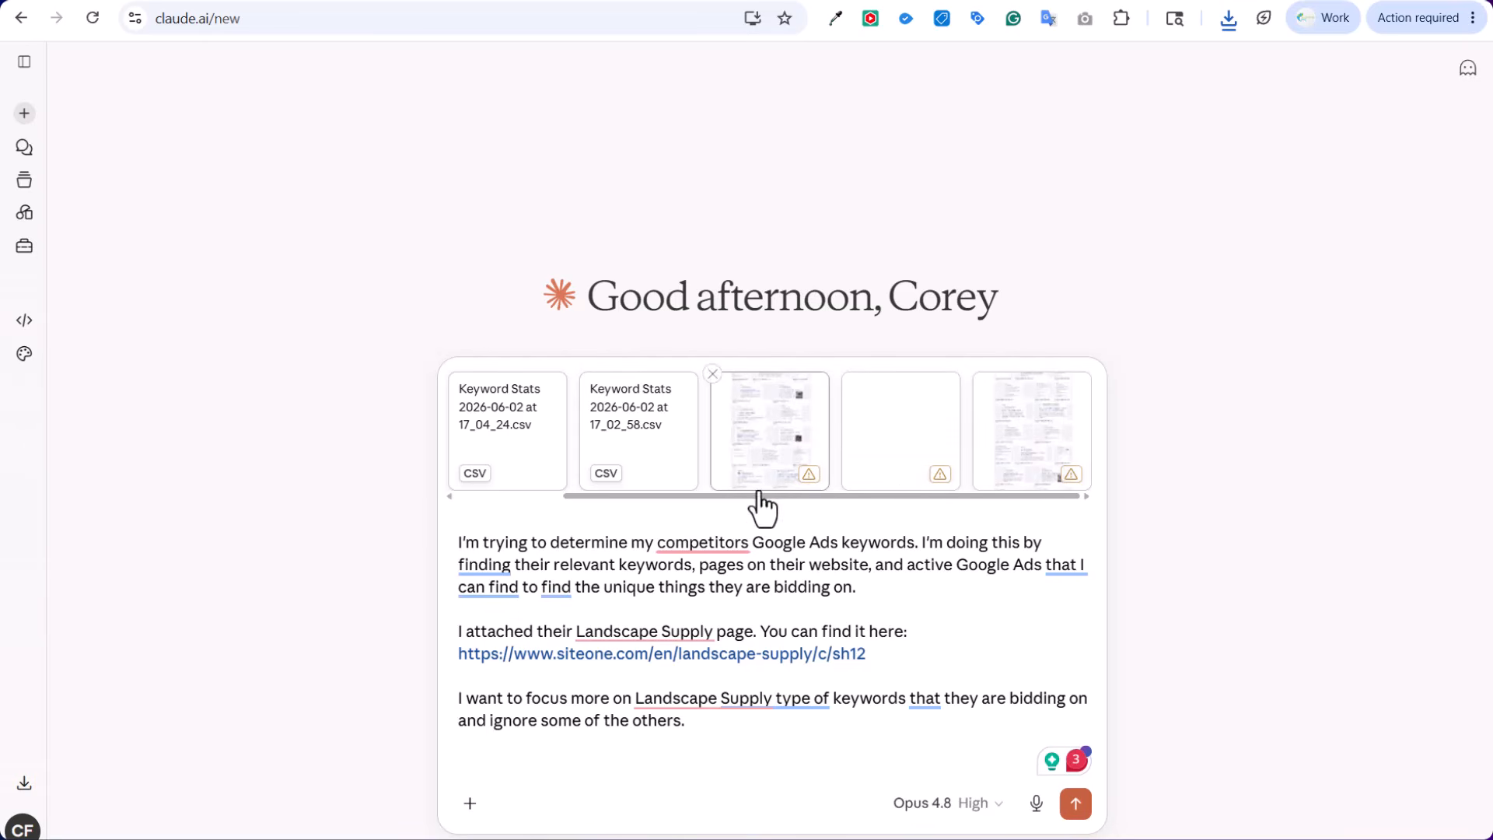
drag(757, 496, 437, 493)
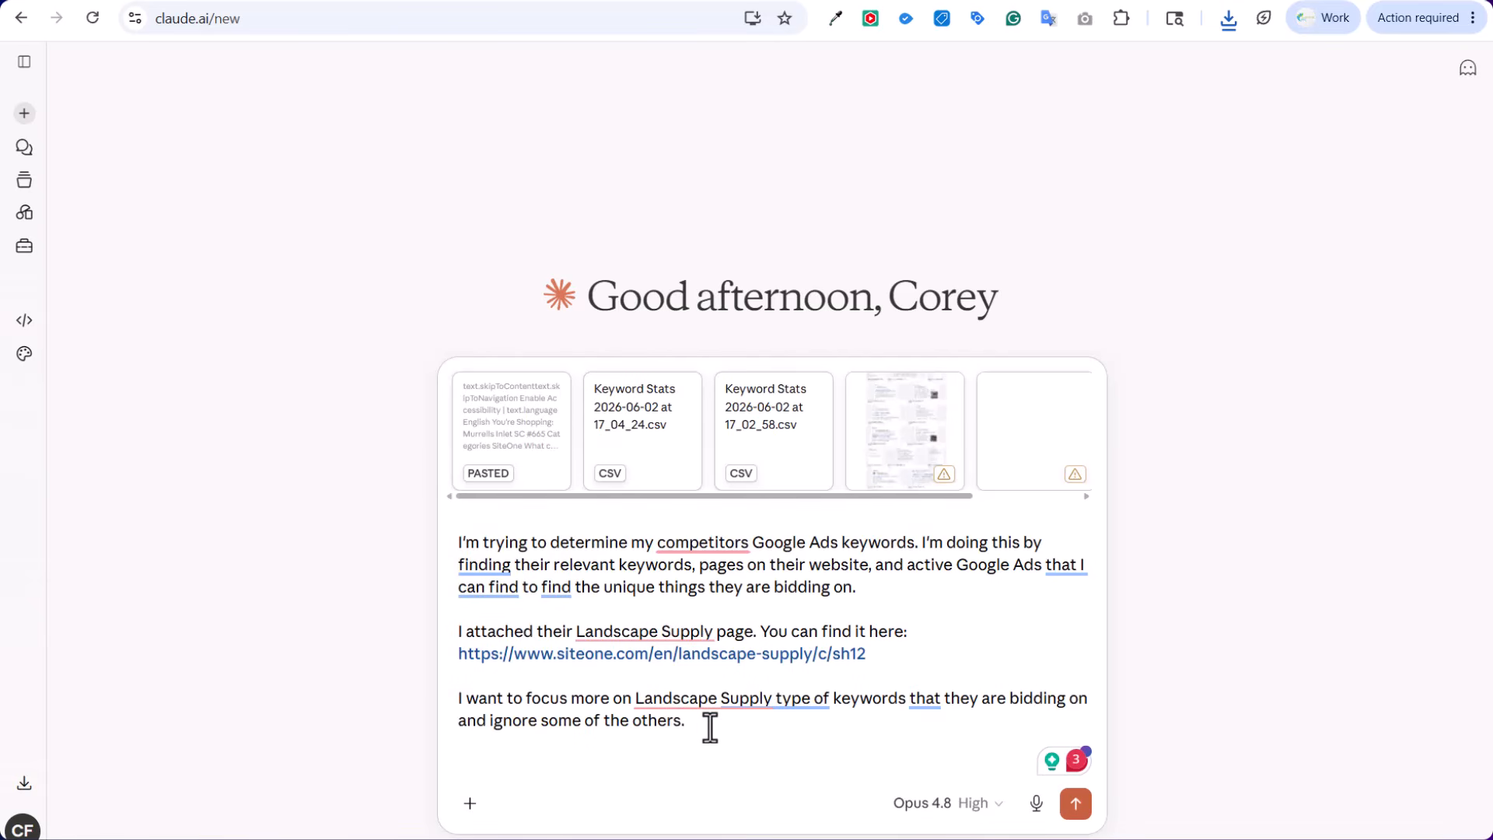
key(Return)
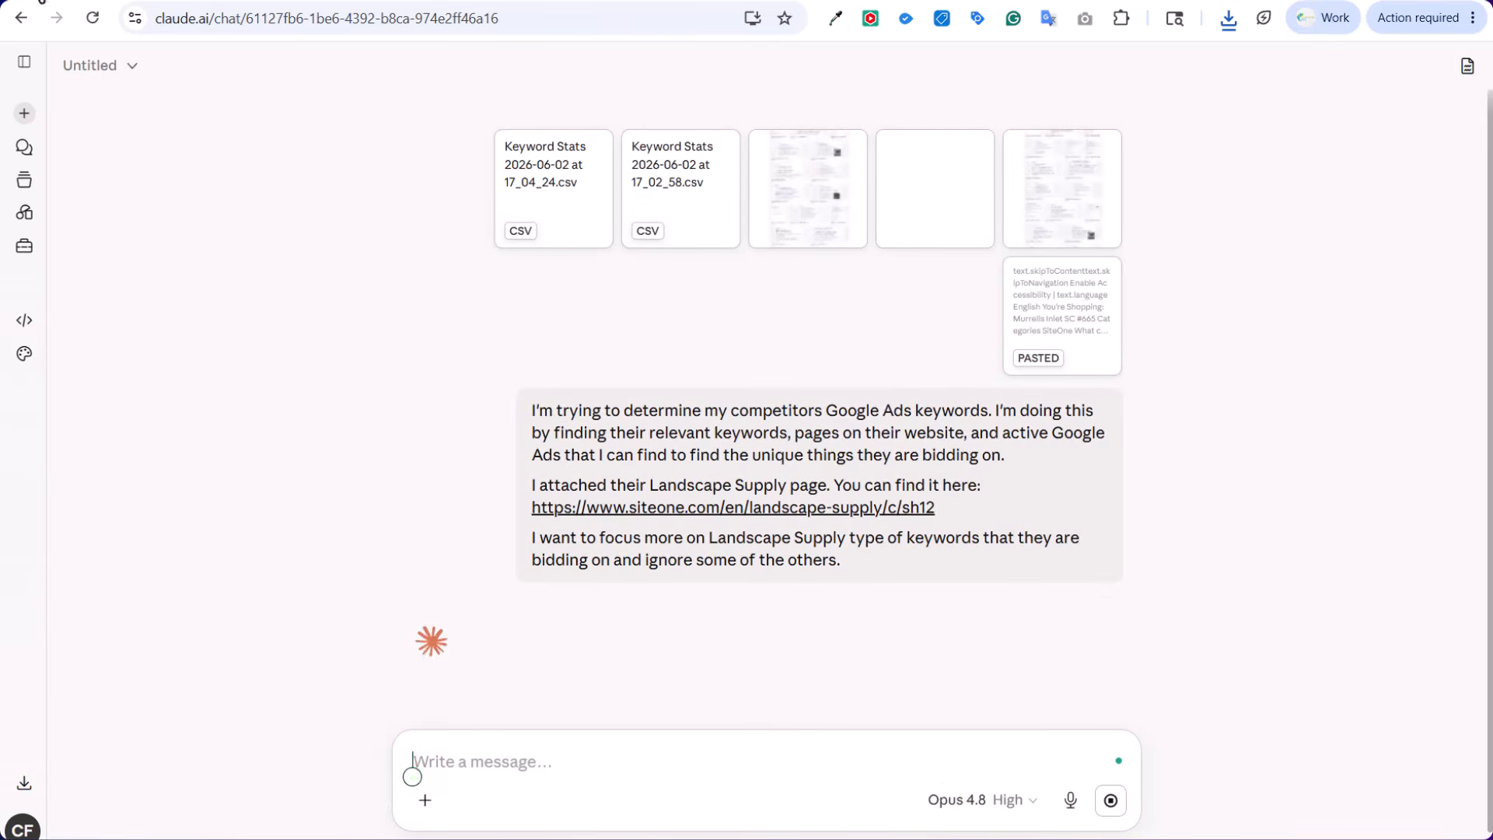
Switch back to the Ads Transparency Center and filter the SiteOne ads to the Last 30 days
click(1046, 2)
scroll(1374, 376, up, 7)
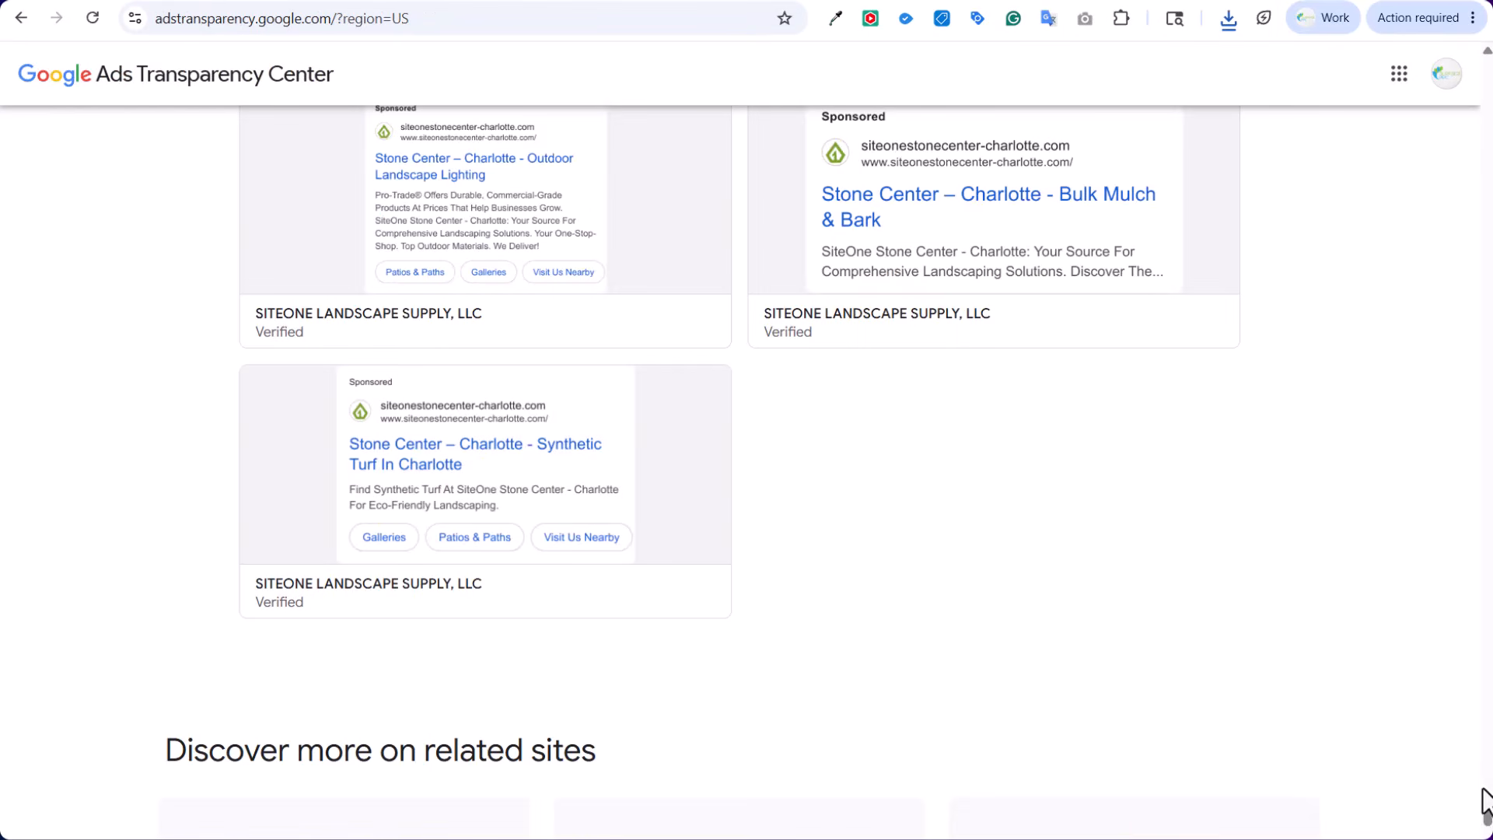
drag(1487, 813, 1489, 35)
scroll(1067, 343, down, 4)
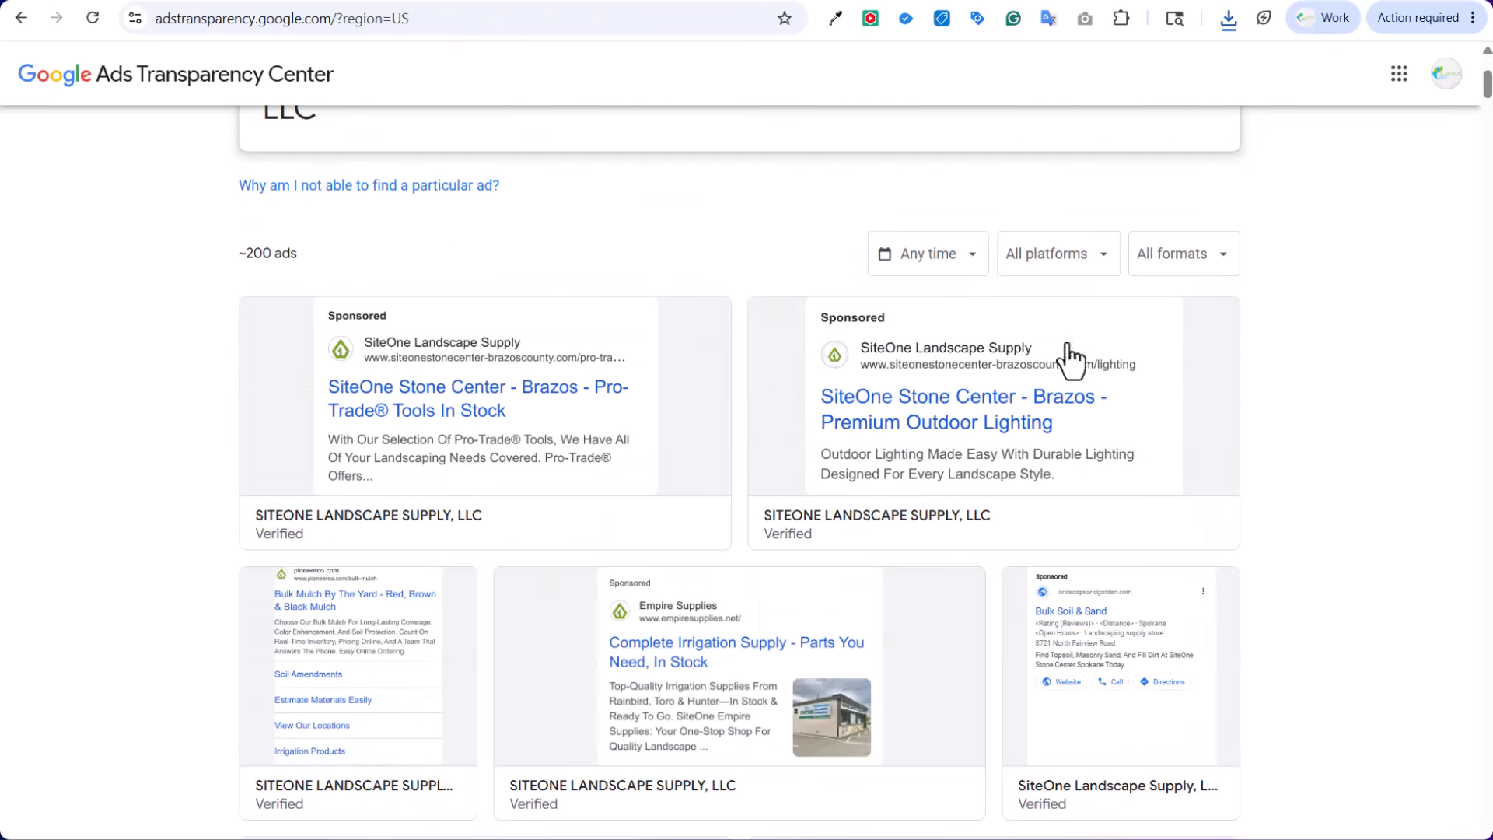
click(969, 255)
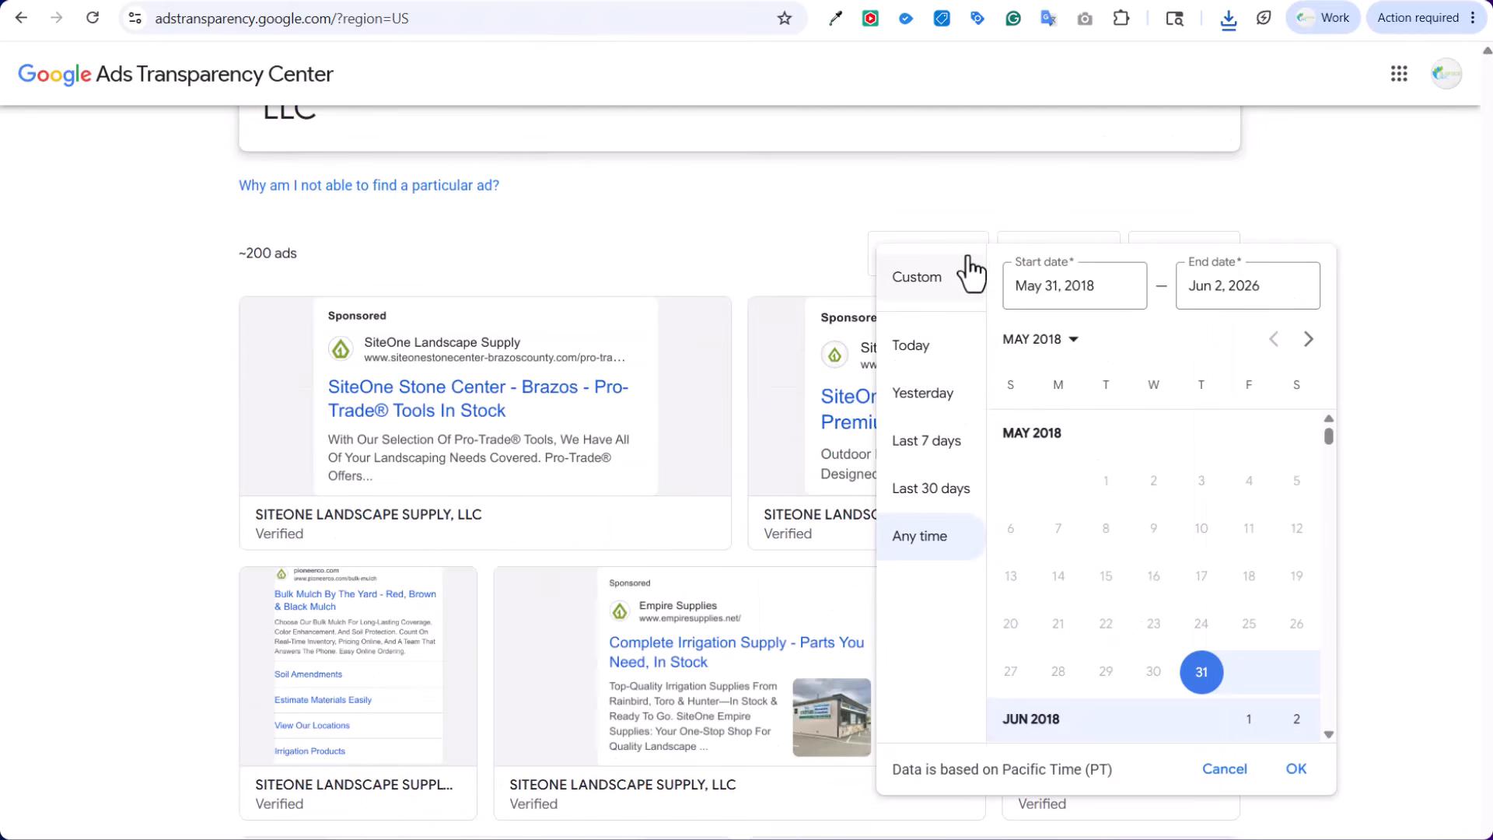
click(917, 490)
click(1268, 778)
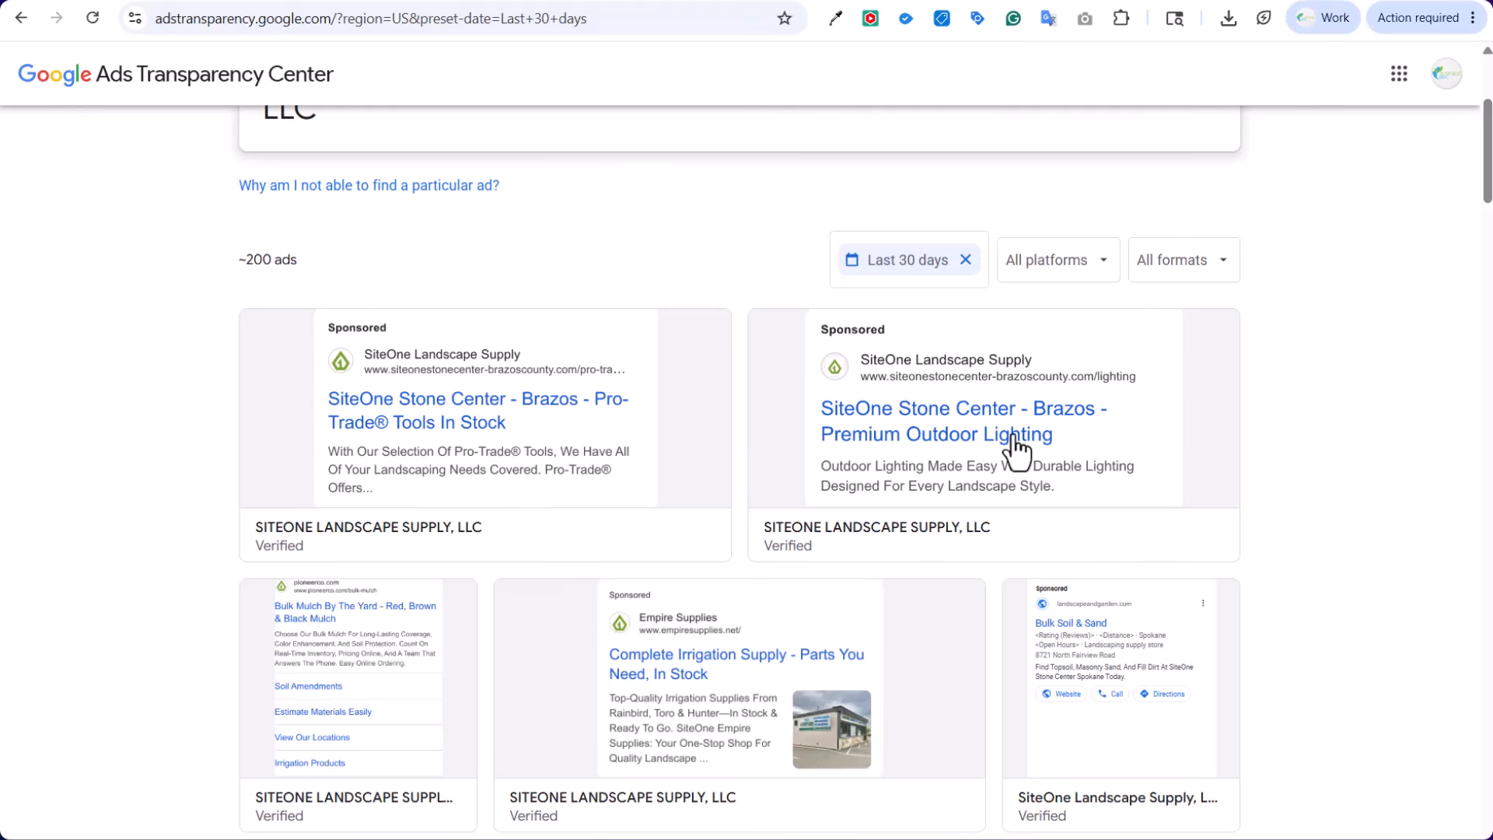
Look through the products and services in SiteOne's ads from the last 30 days, and switch to Claude to check its analysis progress
scroll(778, 478, down, 4)
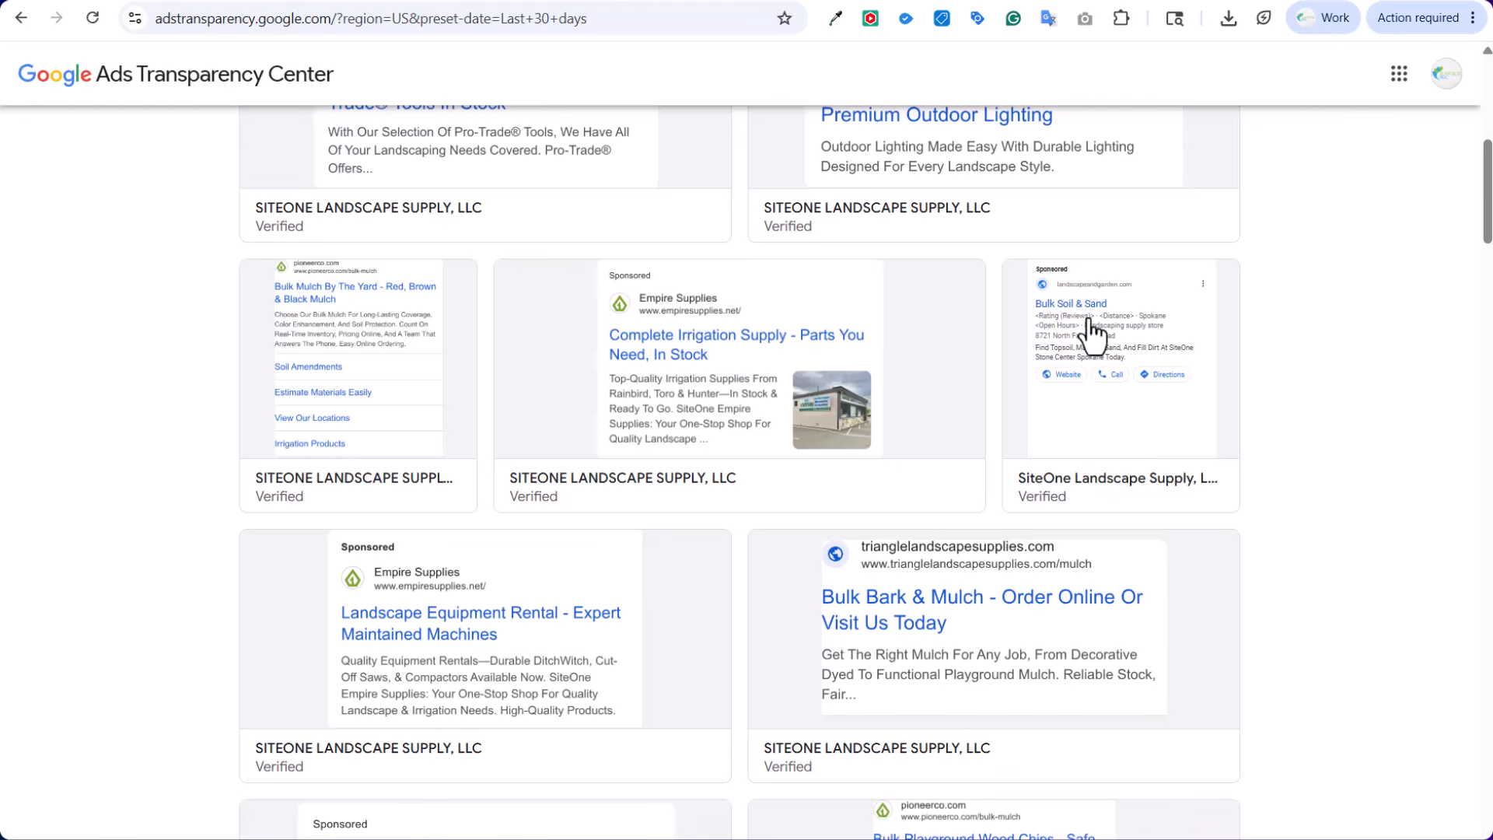
scroll(833, 194, down, 5)
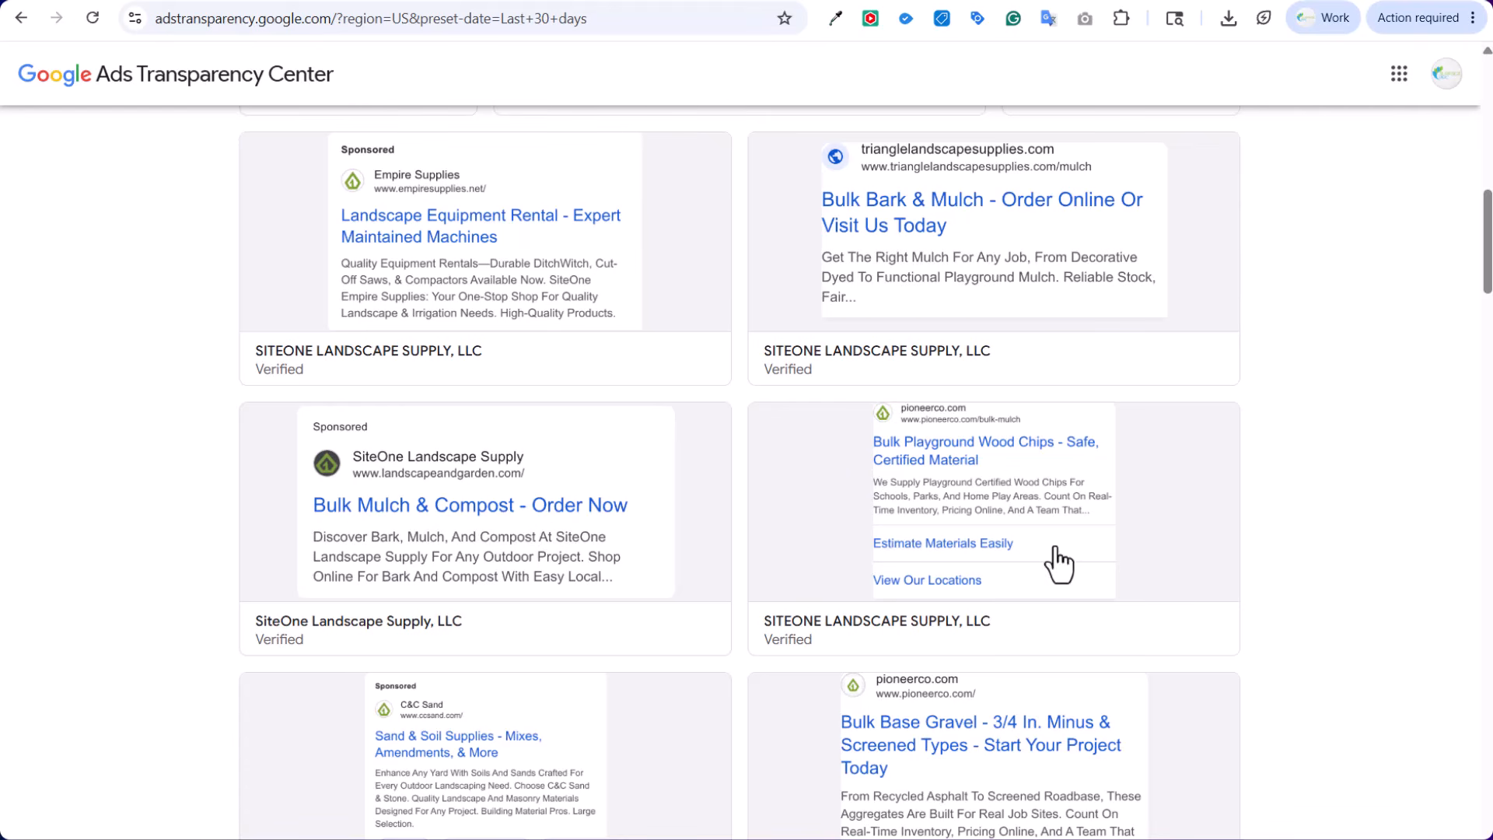
scroll(1060, 557, down, 4)
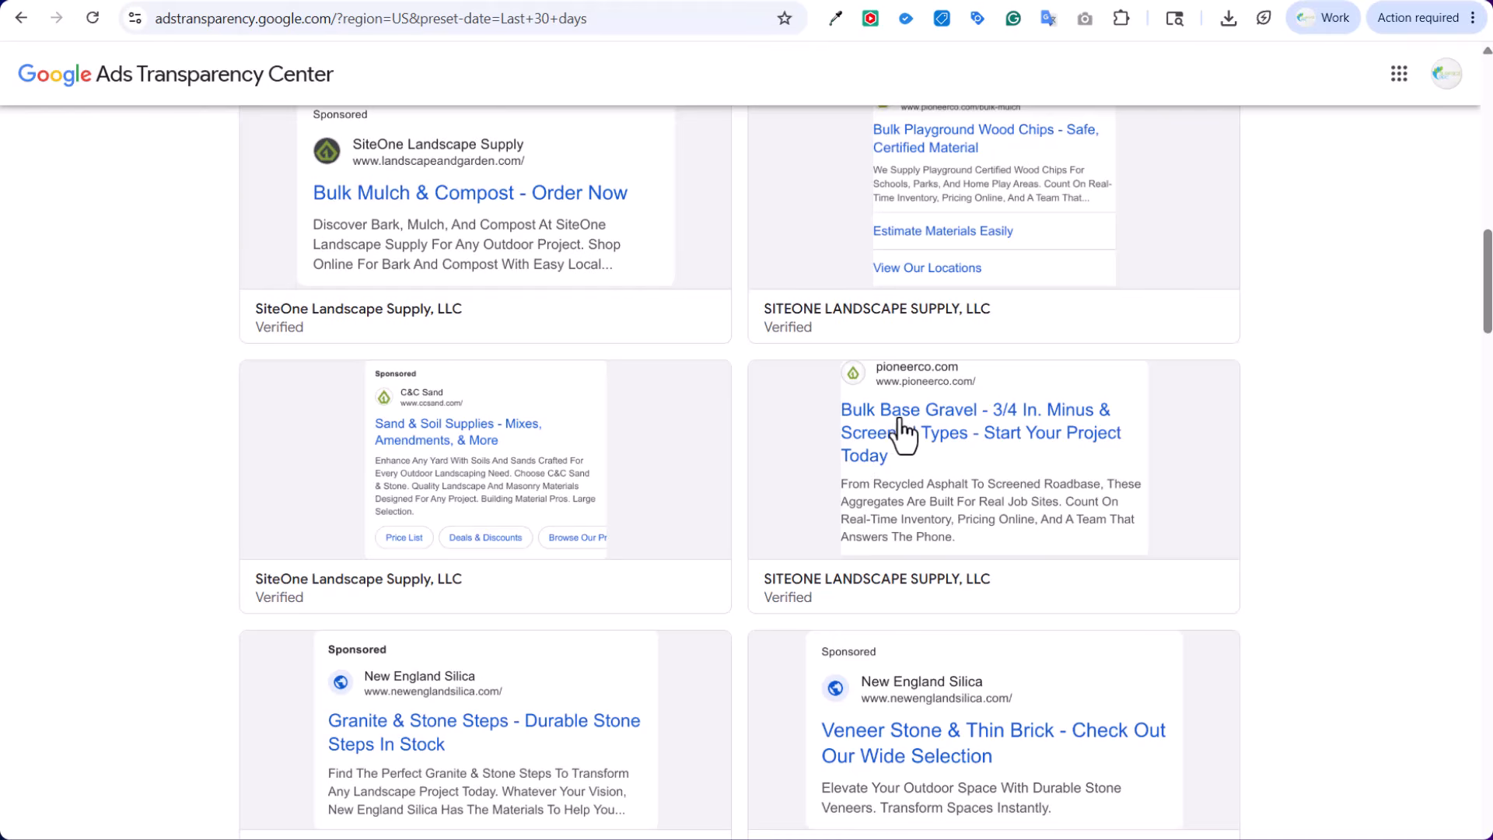
scroll(968, 436, down, 4)
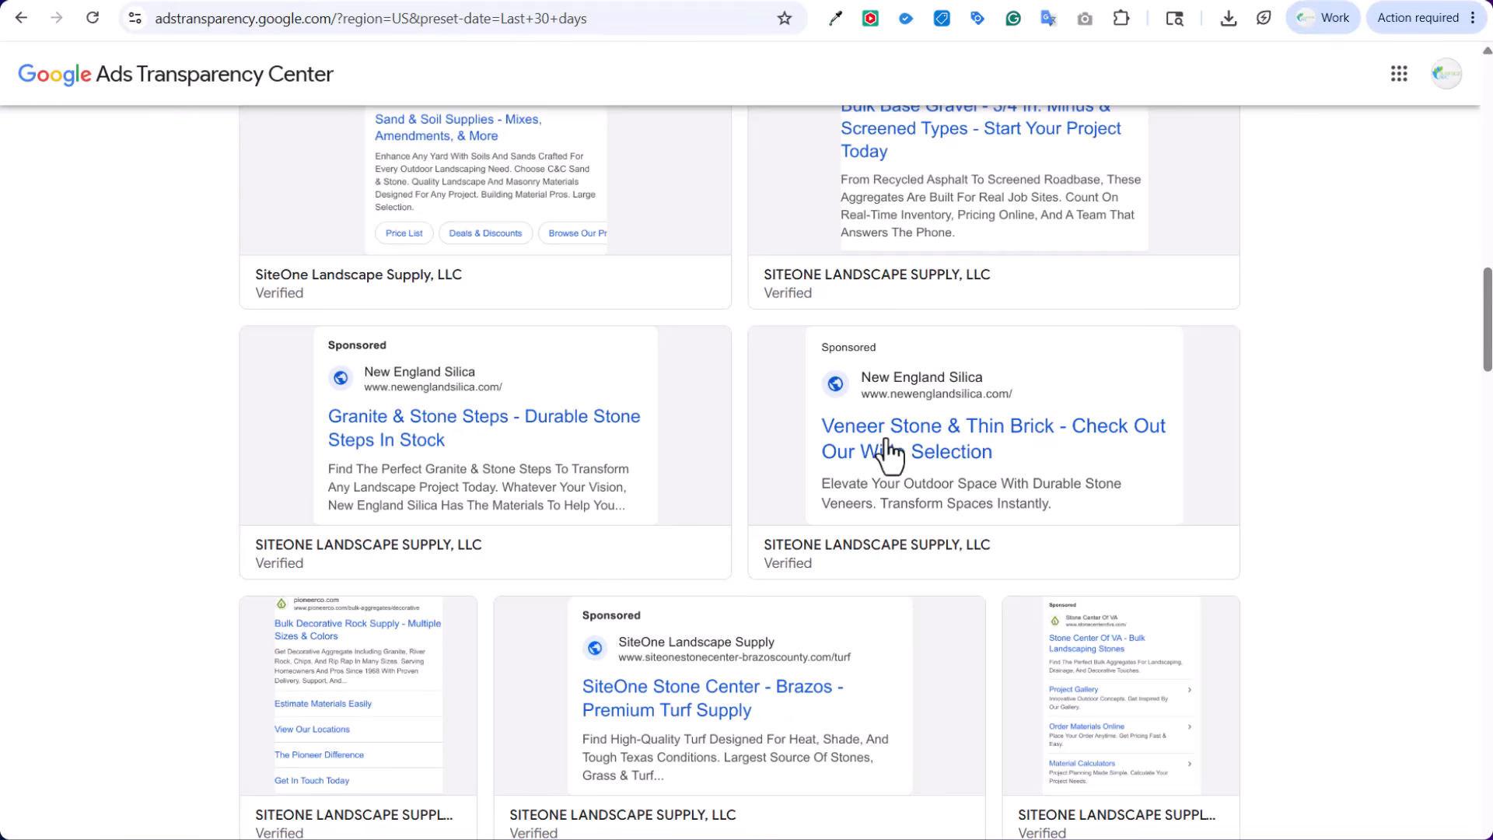
scroll(903, 435, up, 4)
scroll(918, 498, up, 1)
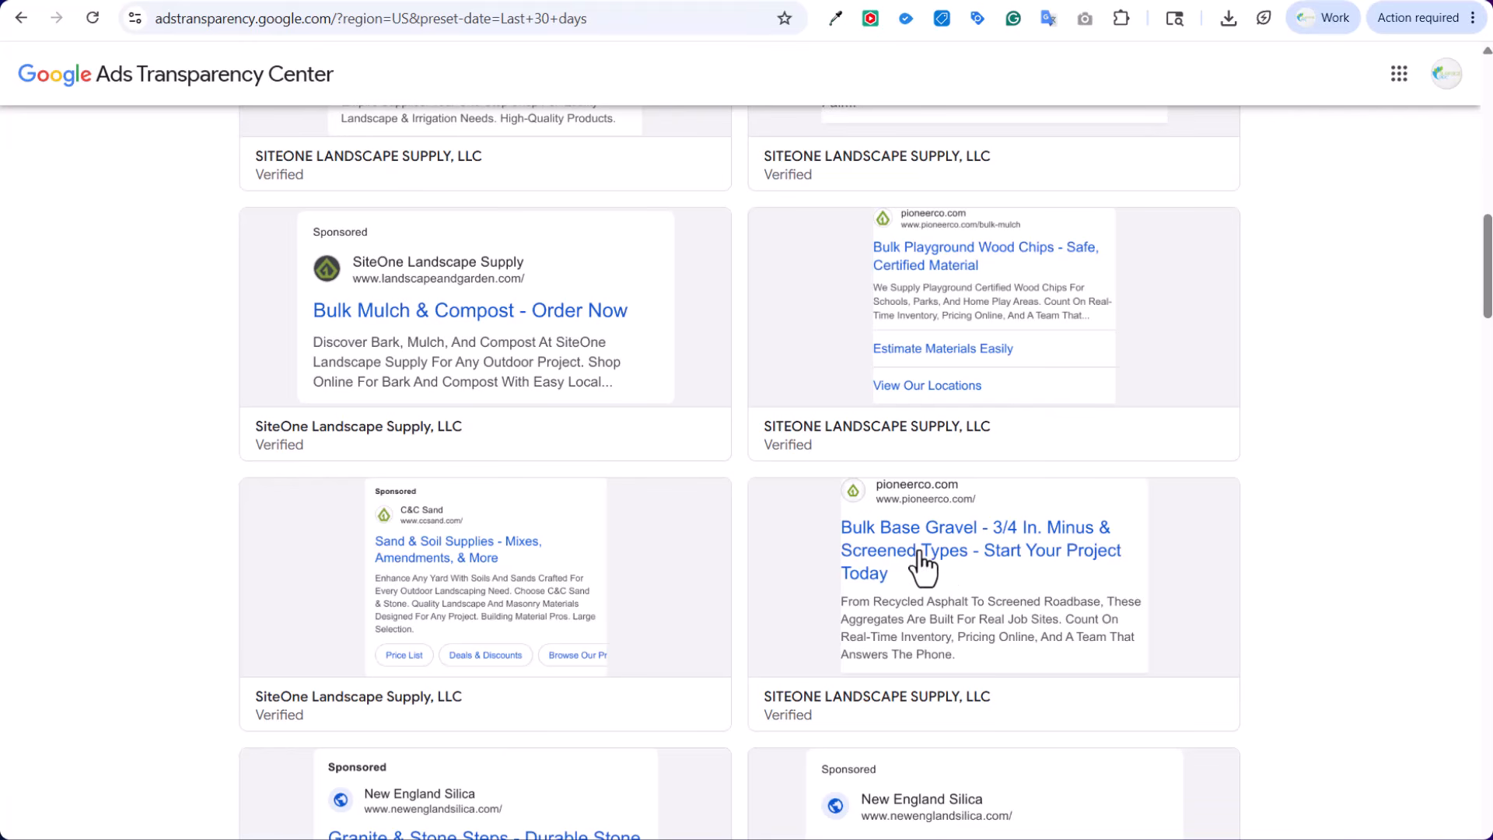
click(968, 2)
scroll(312, 459, down, 3)
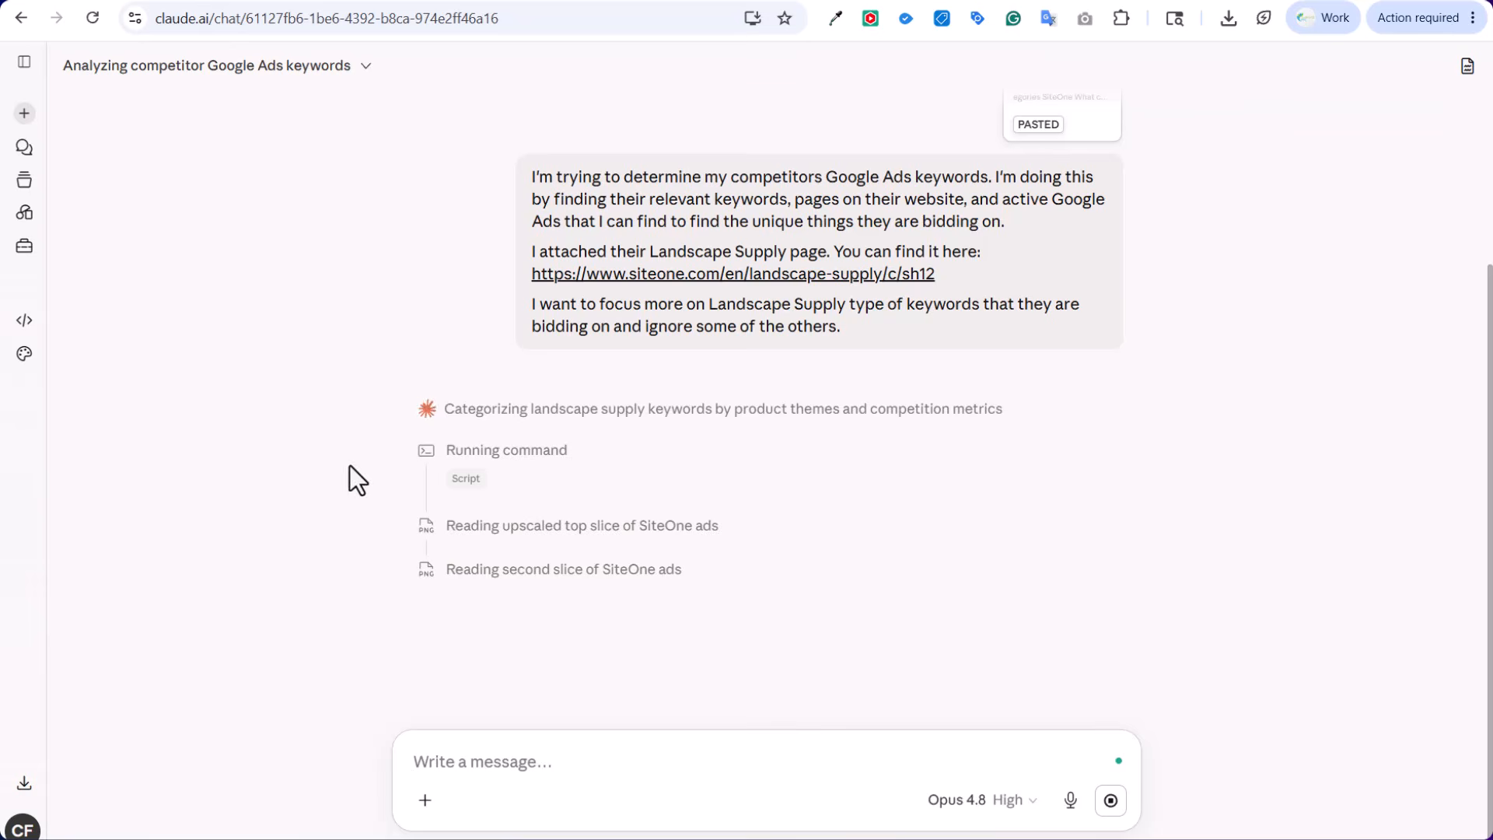
Return to the Ads Transparency Center and look through more of the SiteOne ads before going back to the start of the page
click(1051, 3)
scroll(1178, 439, down, 5)
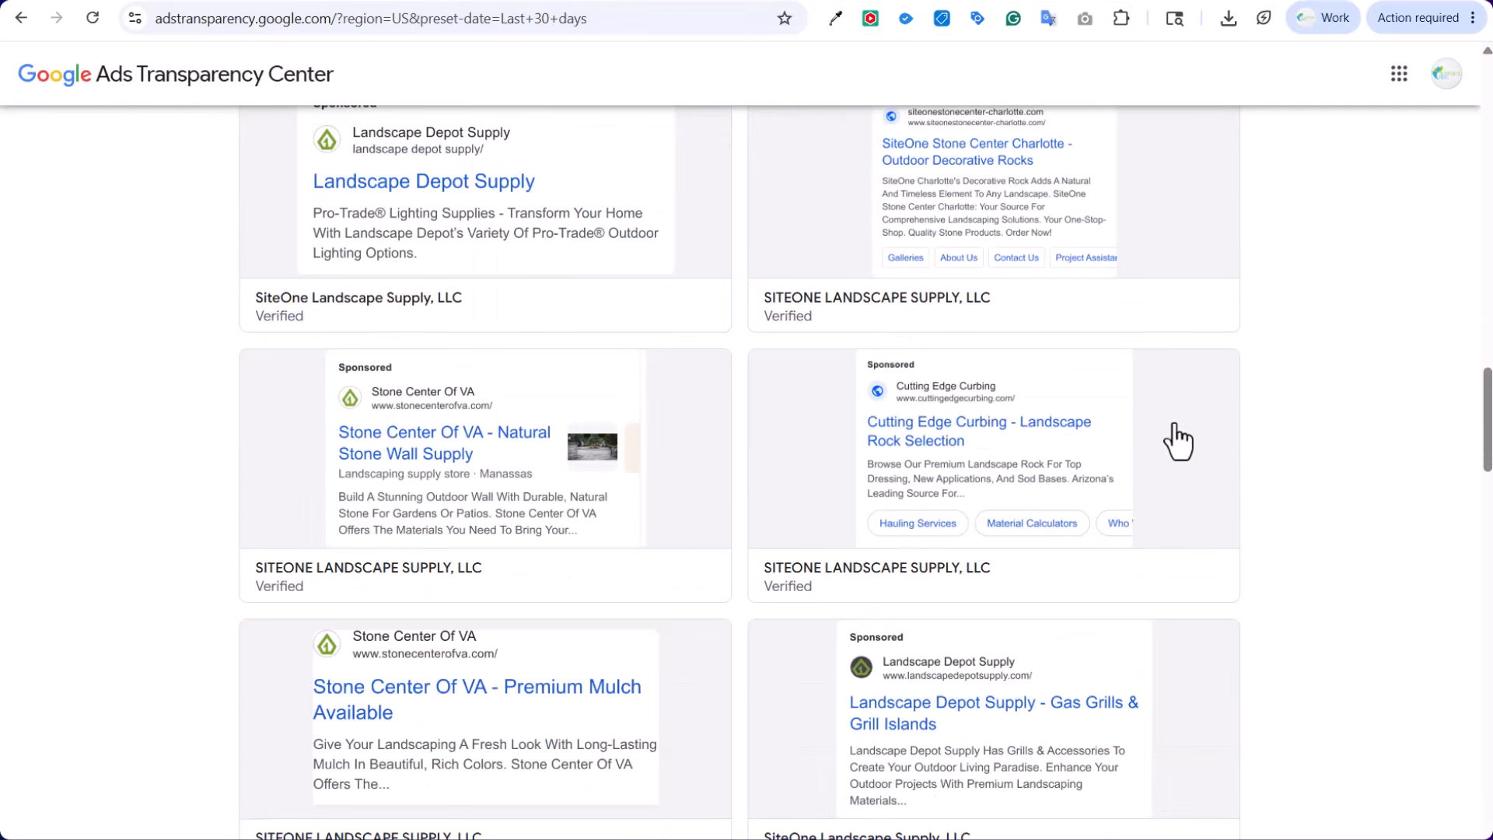
scroll(1237, 490, down, 4)
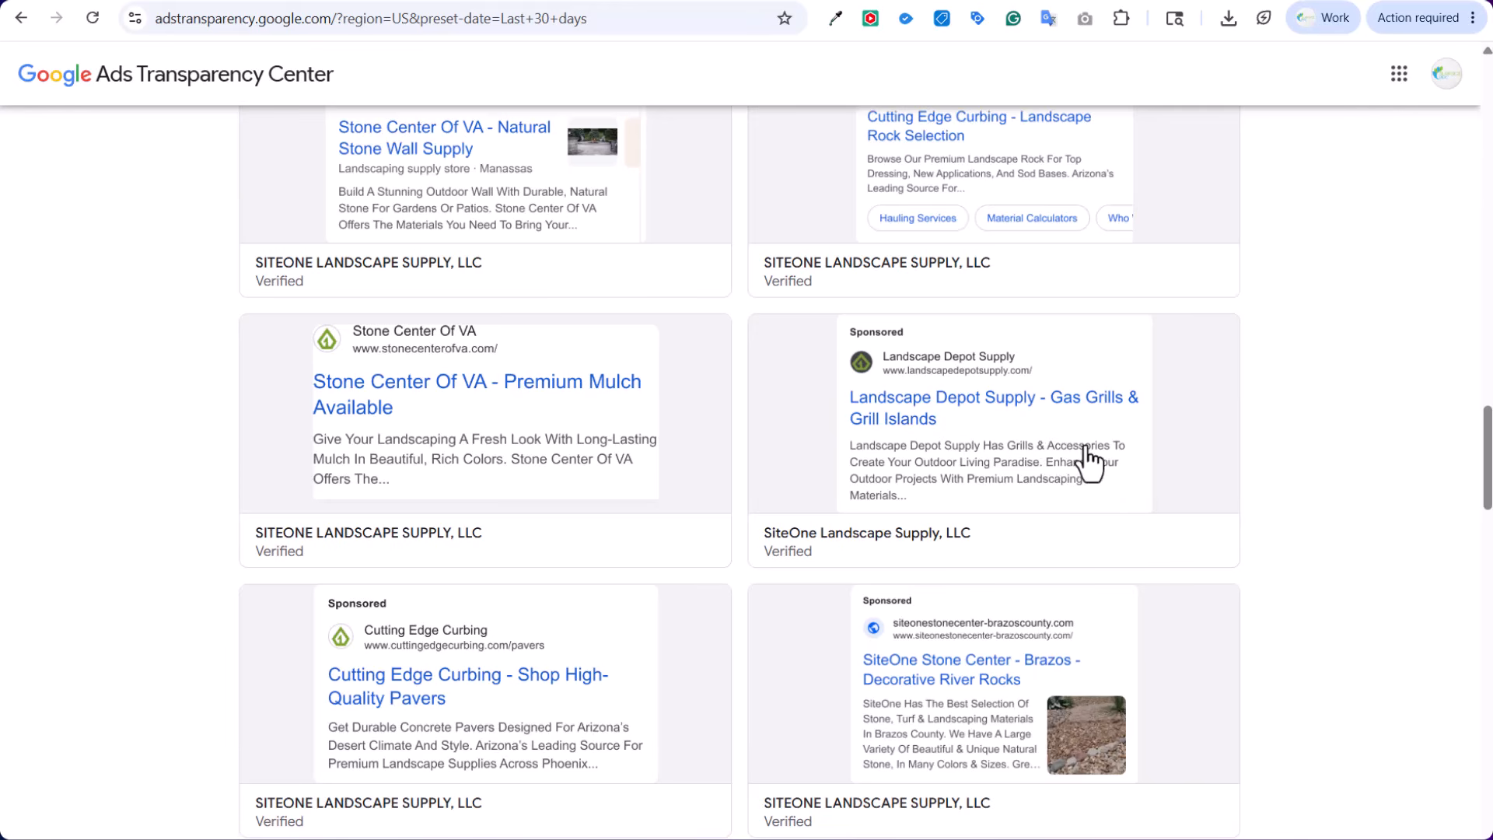
scroll(1322, 423, down, 2)
scroll(1314, 476, down, 2)
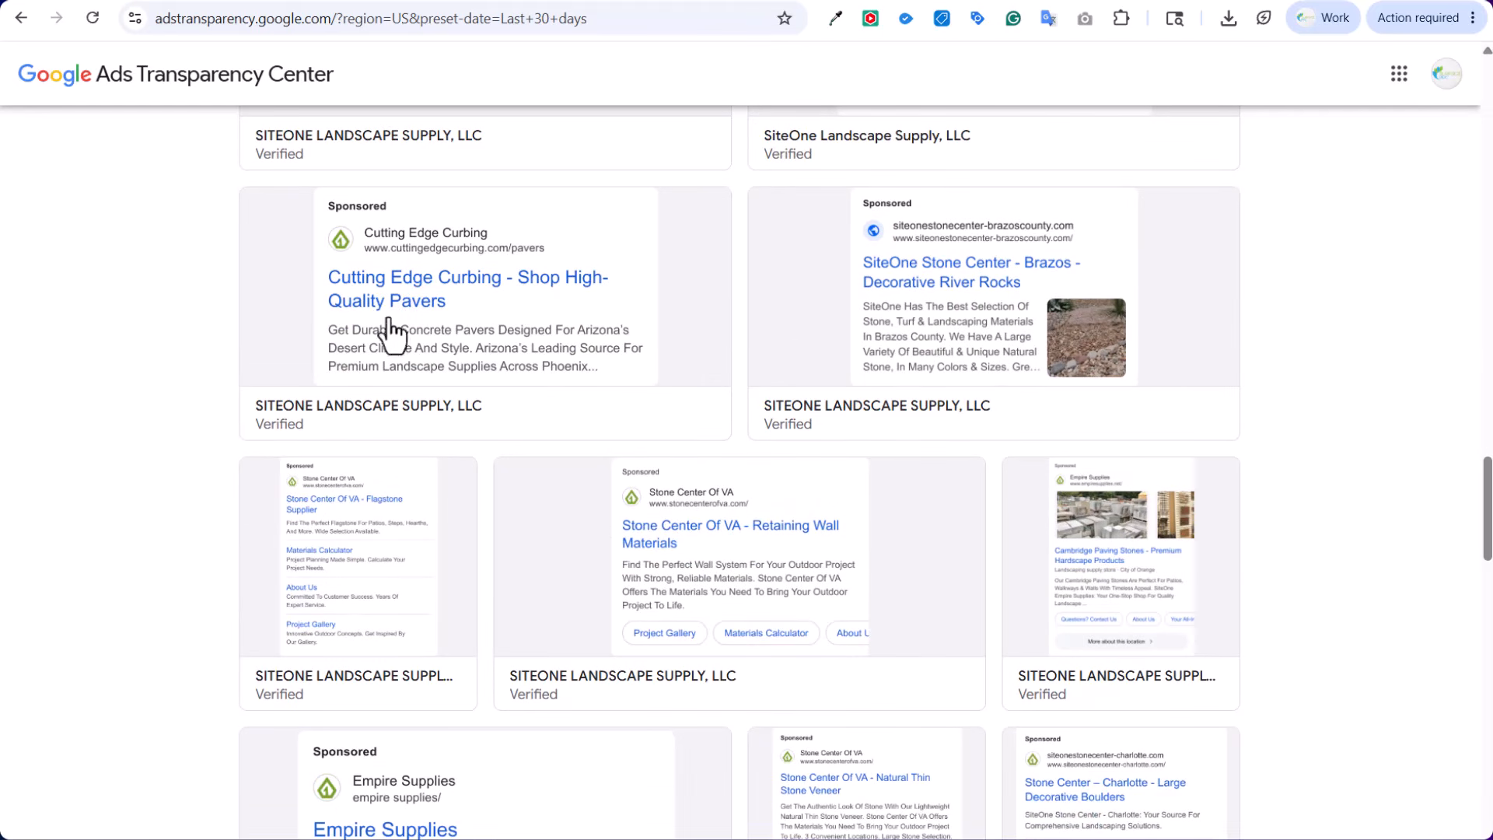
scroll(115, 274, down, 3)
scroll(116, 273, up, 4)
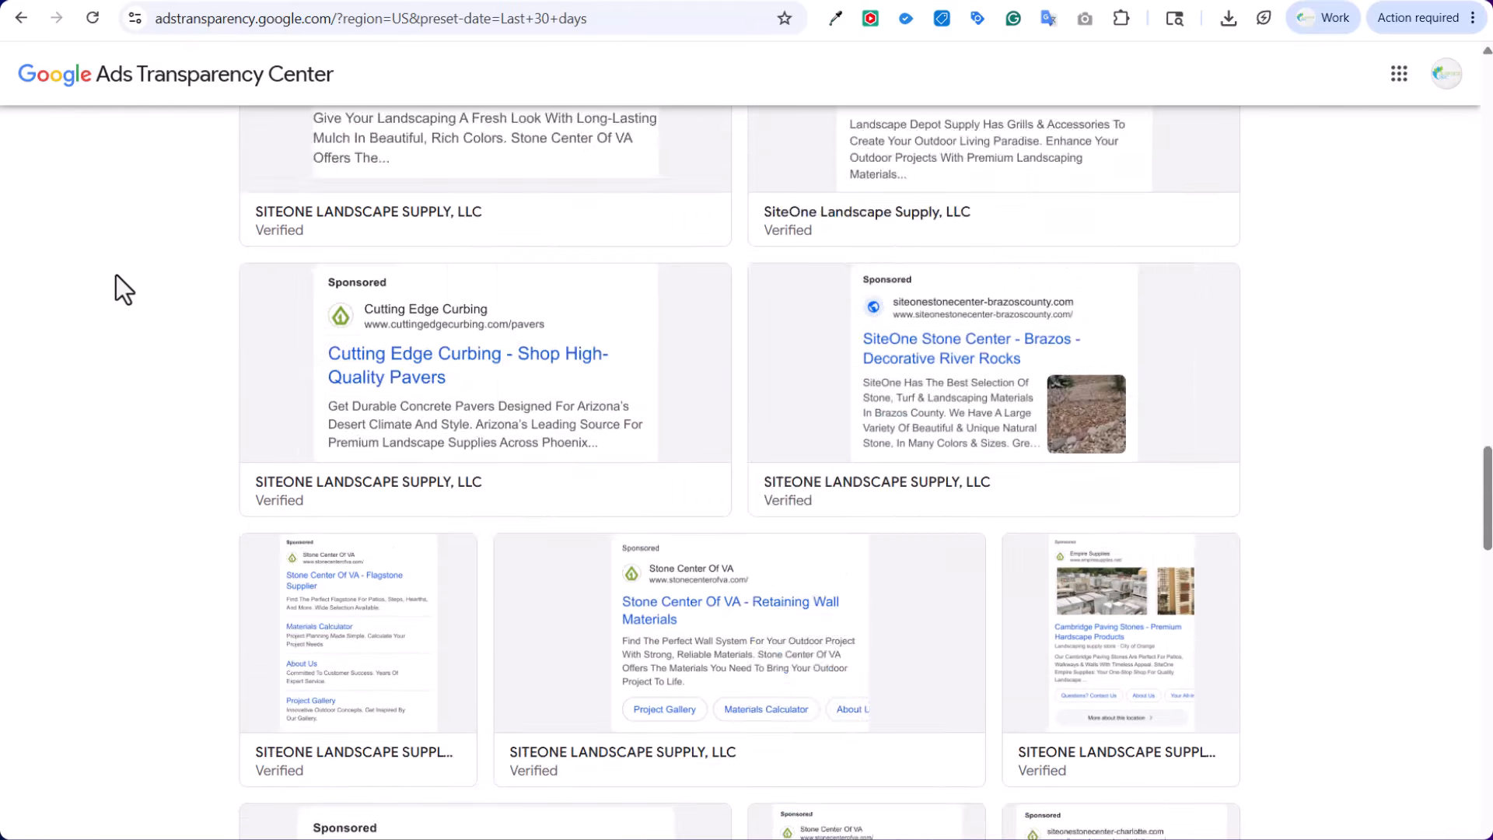
scroll(118, 280, down, 3)
scroll(115, 281, down, 2)
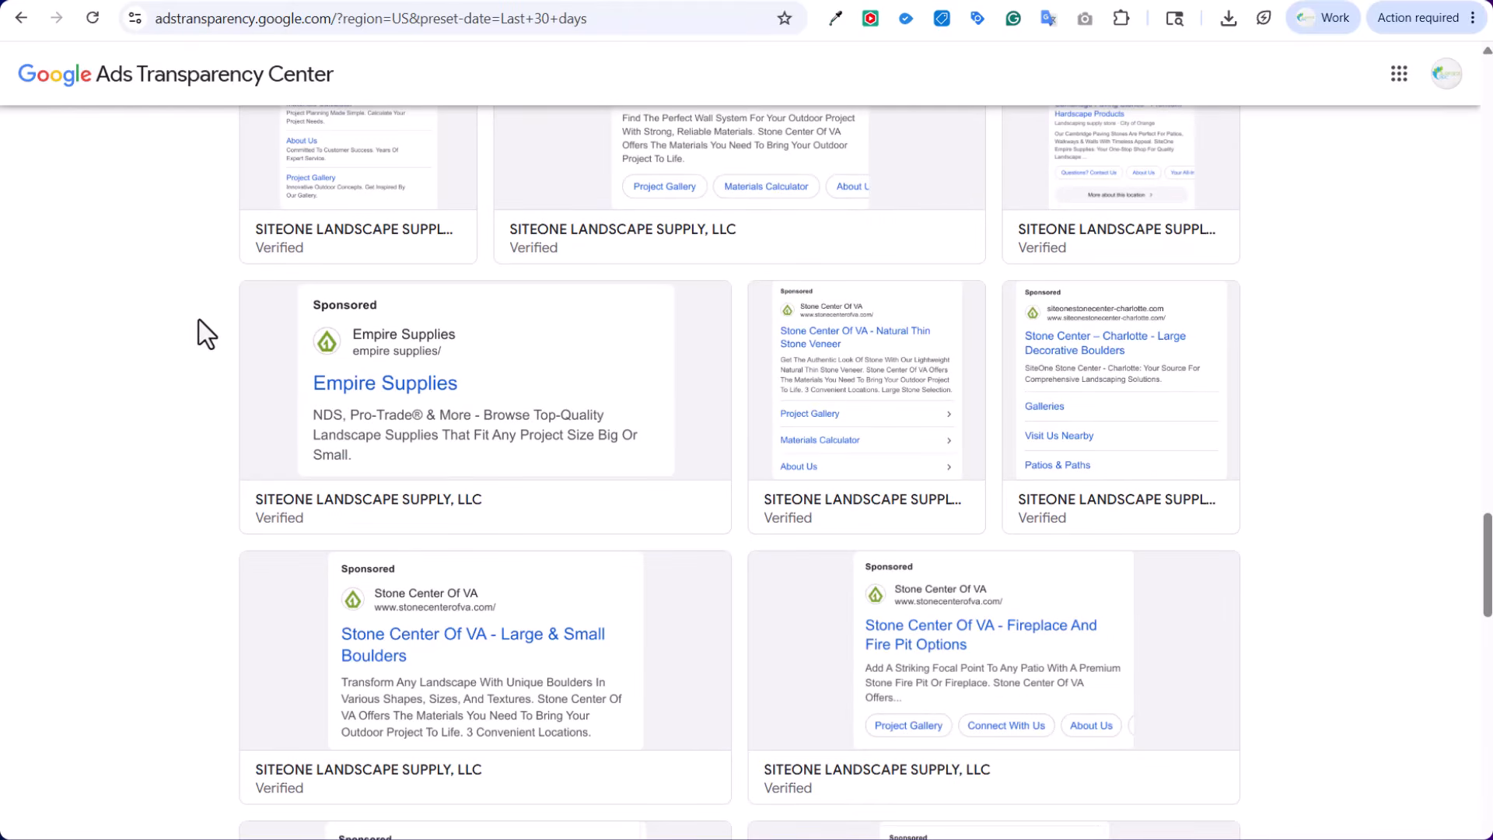
scroll(127, 348, down, 2)
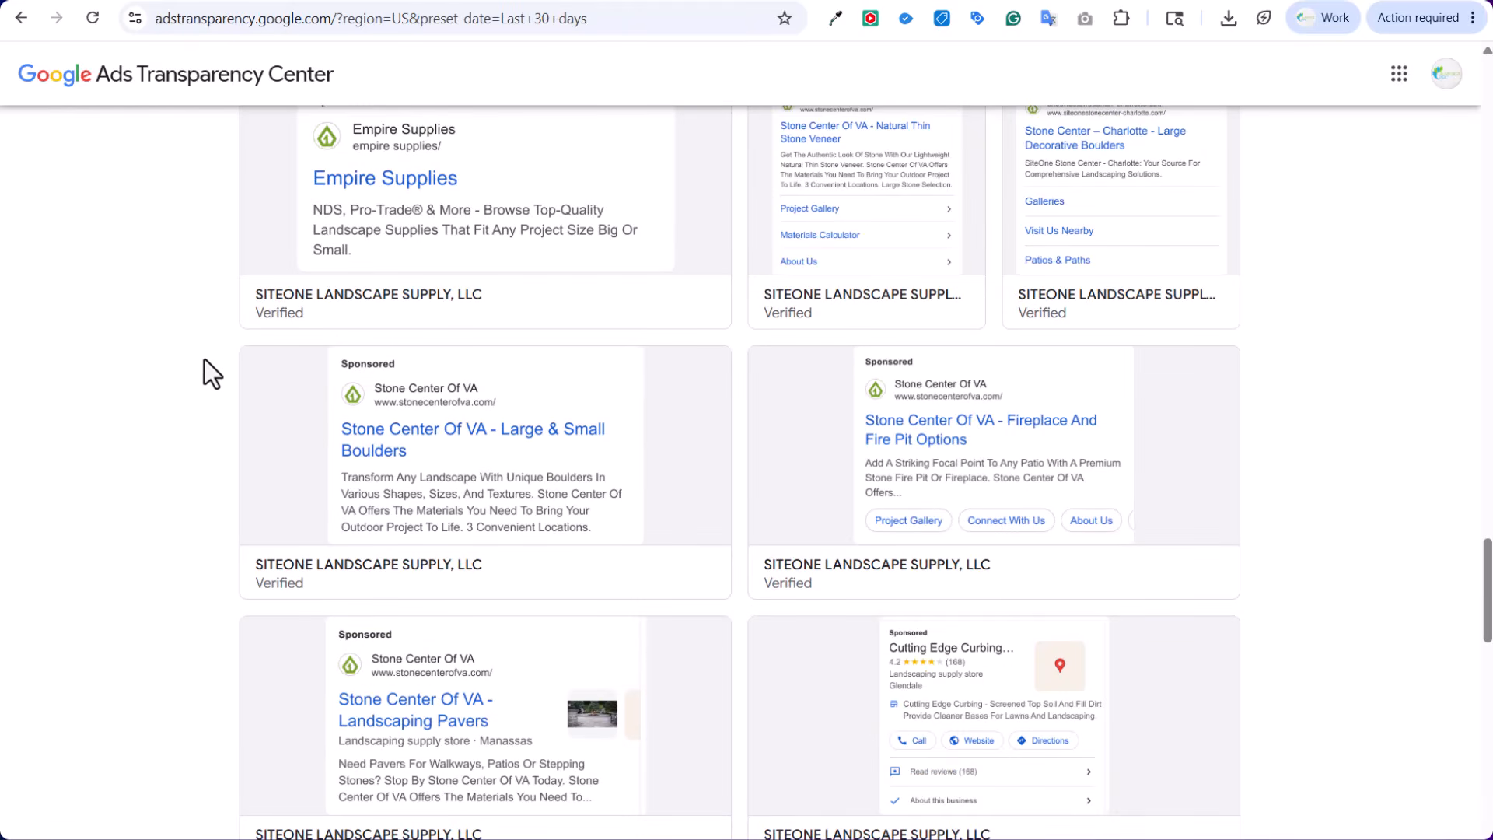
scroll(223, 441, down, 3)
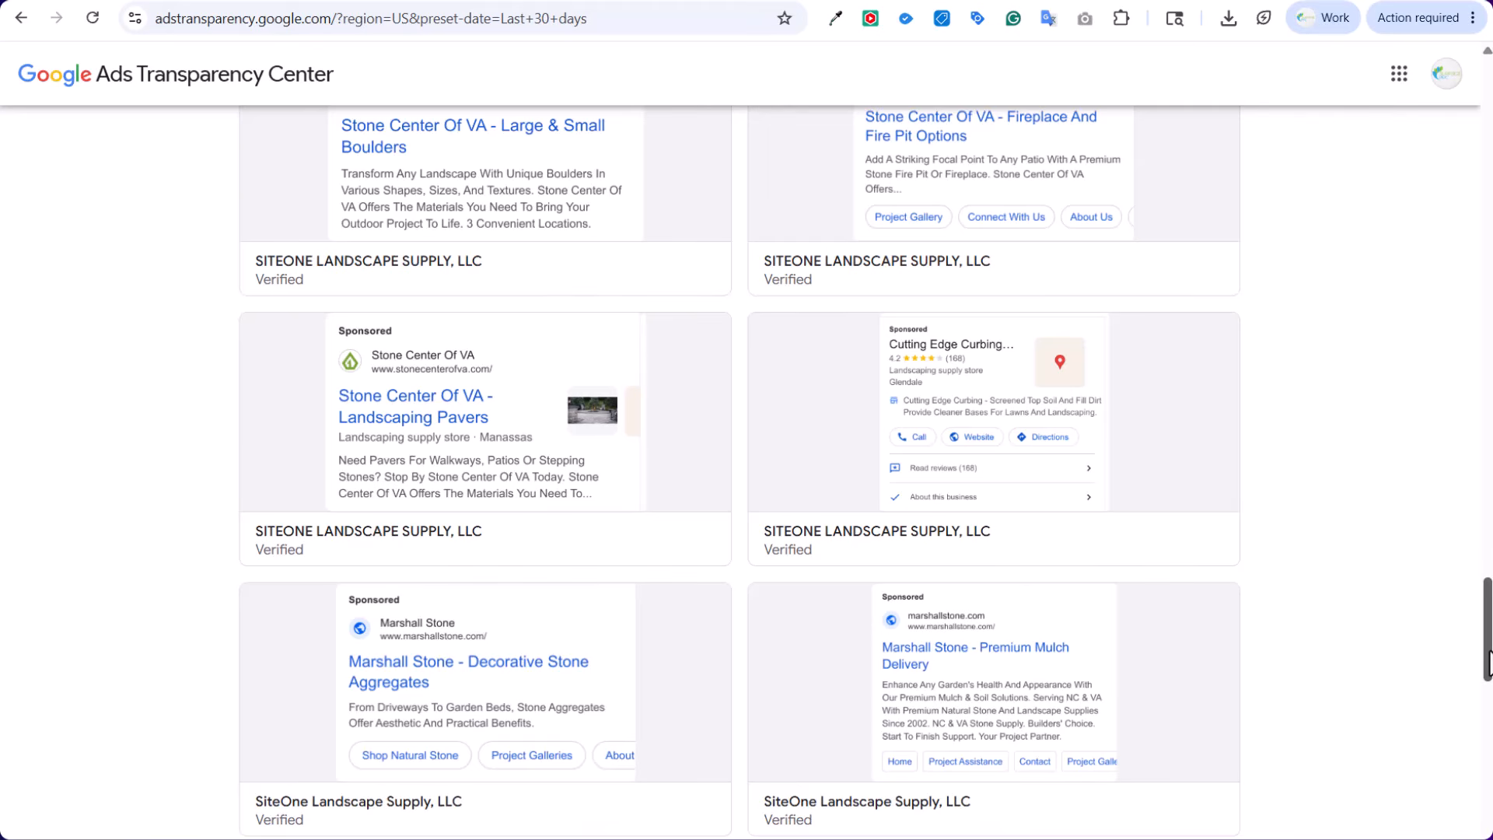
drag(1486, 657, 1488, 693)
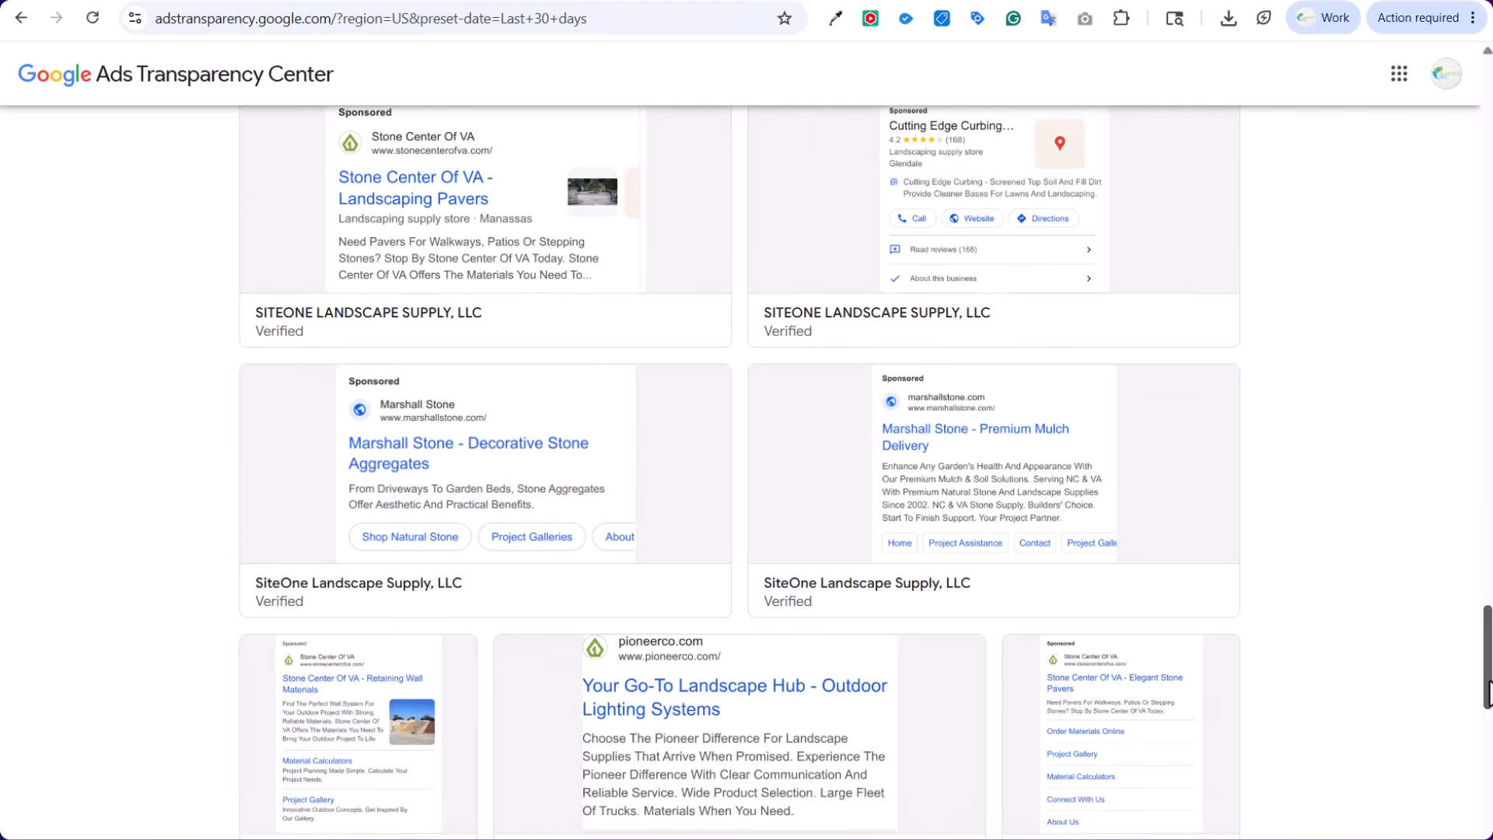
key(Home)
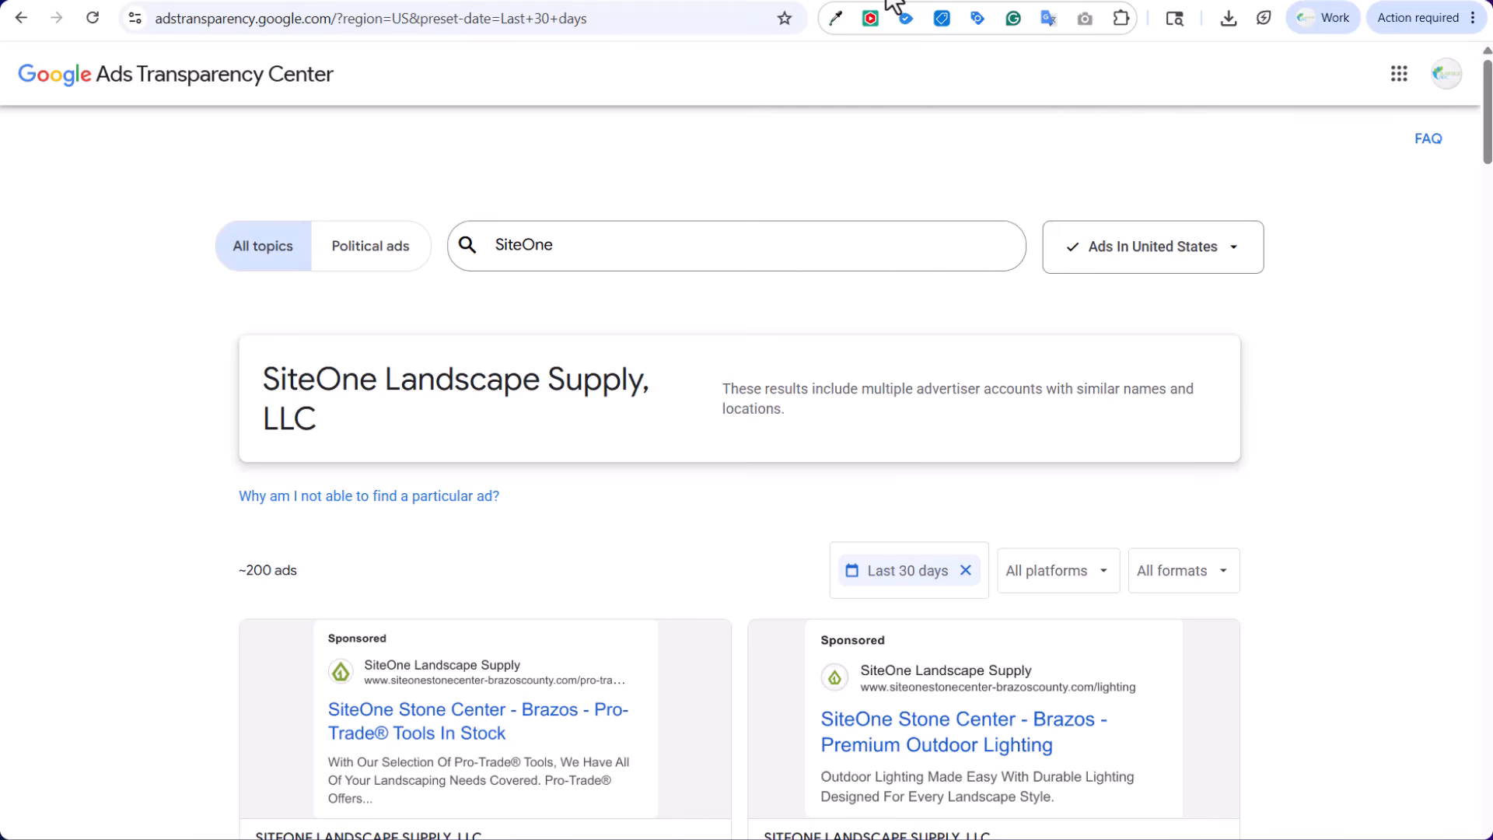
Check Claude's analysis and the "landscape supply" ideas in Keyword Planner, ending on SpyFu's domain overview for siteone.com
mouse_move(887, 1)
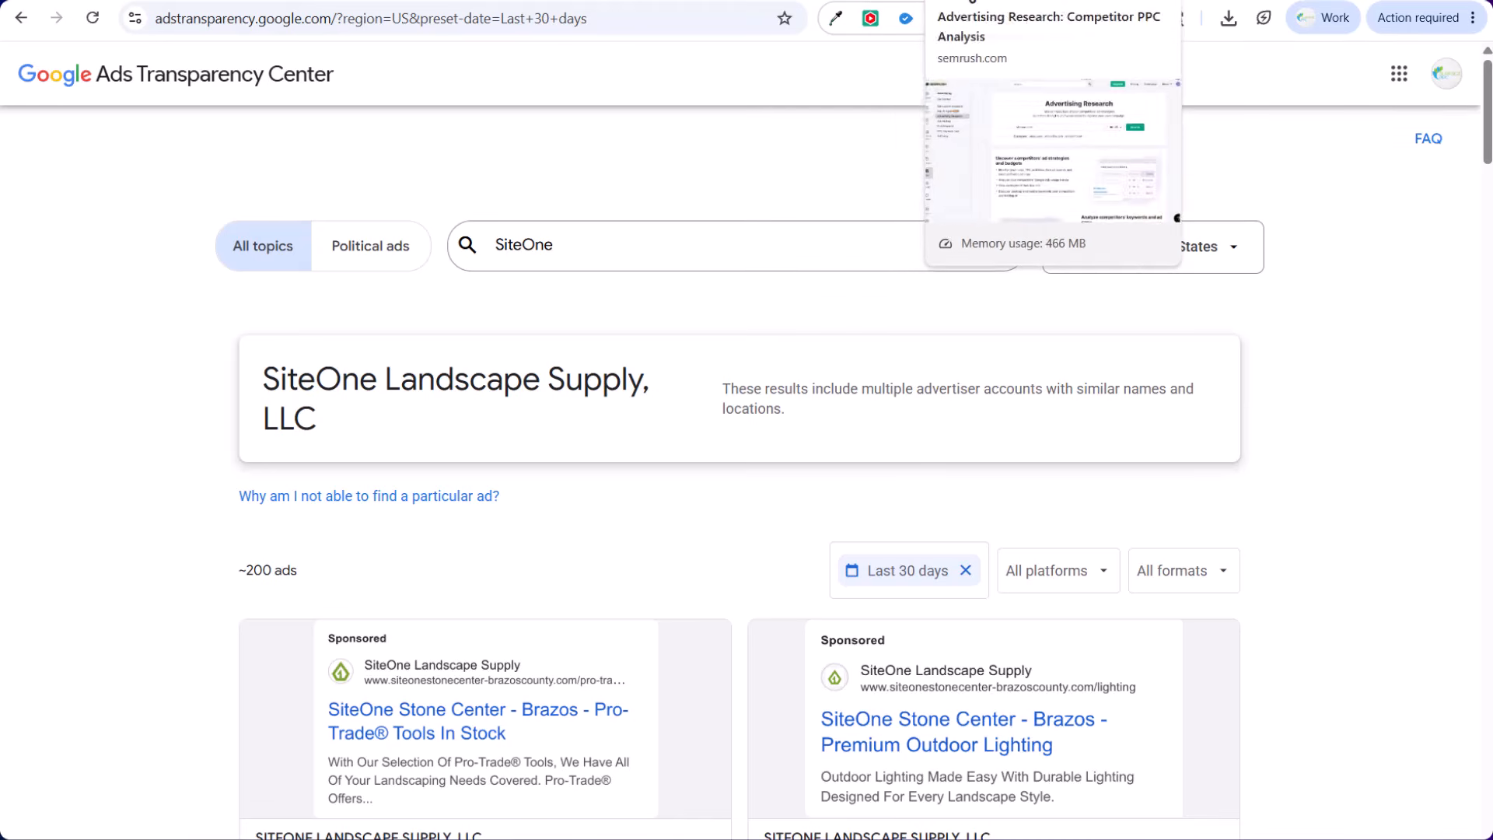
click(945, 2)
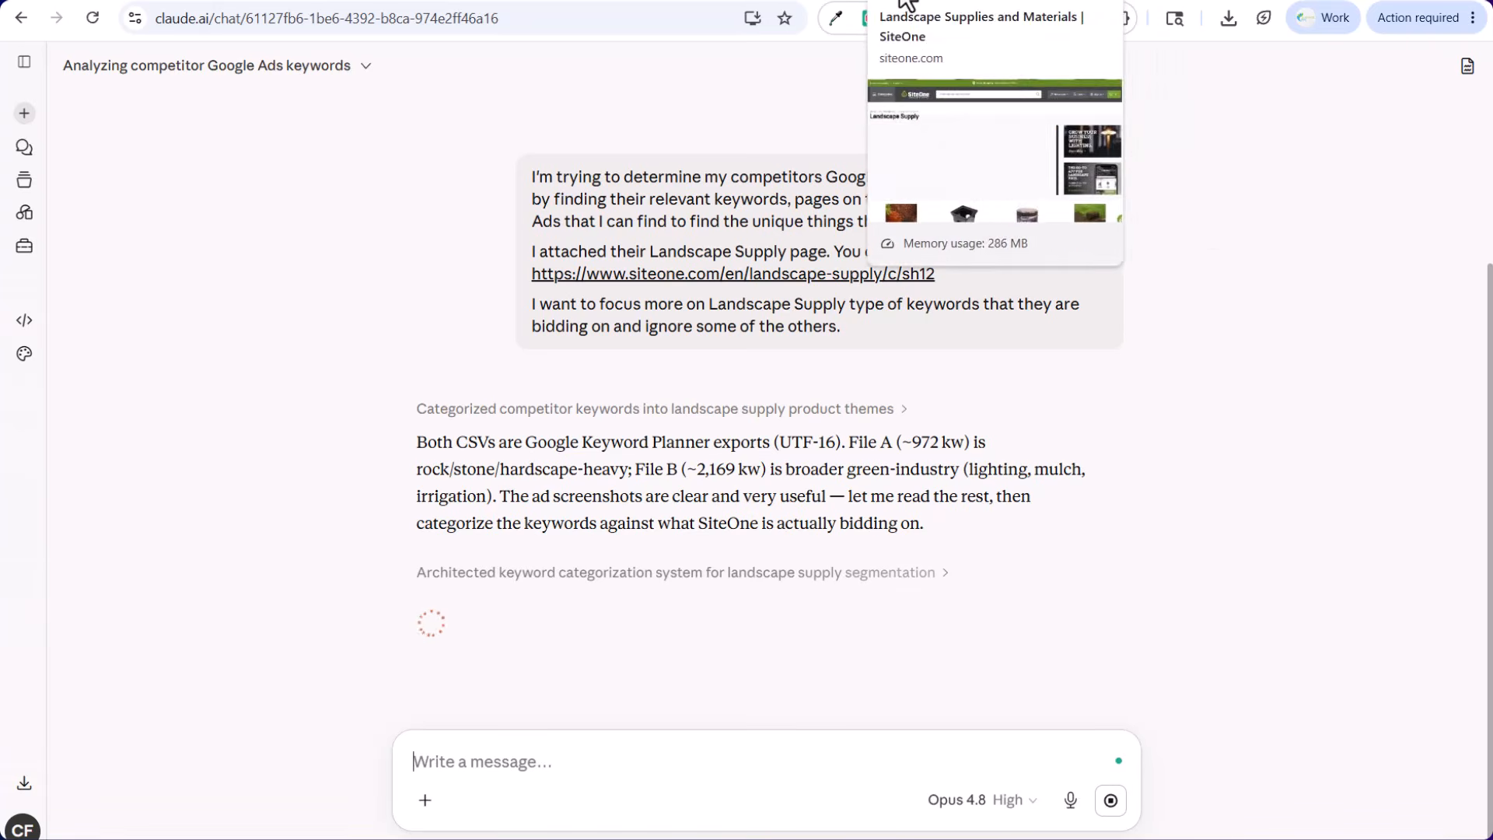
click(847, 3)
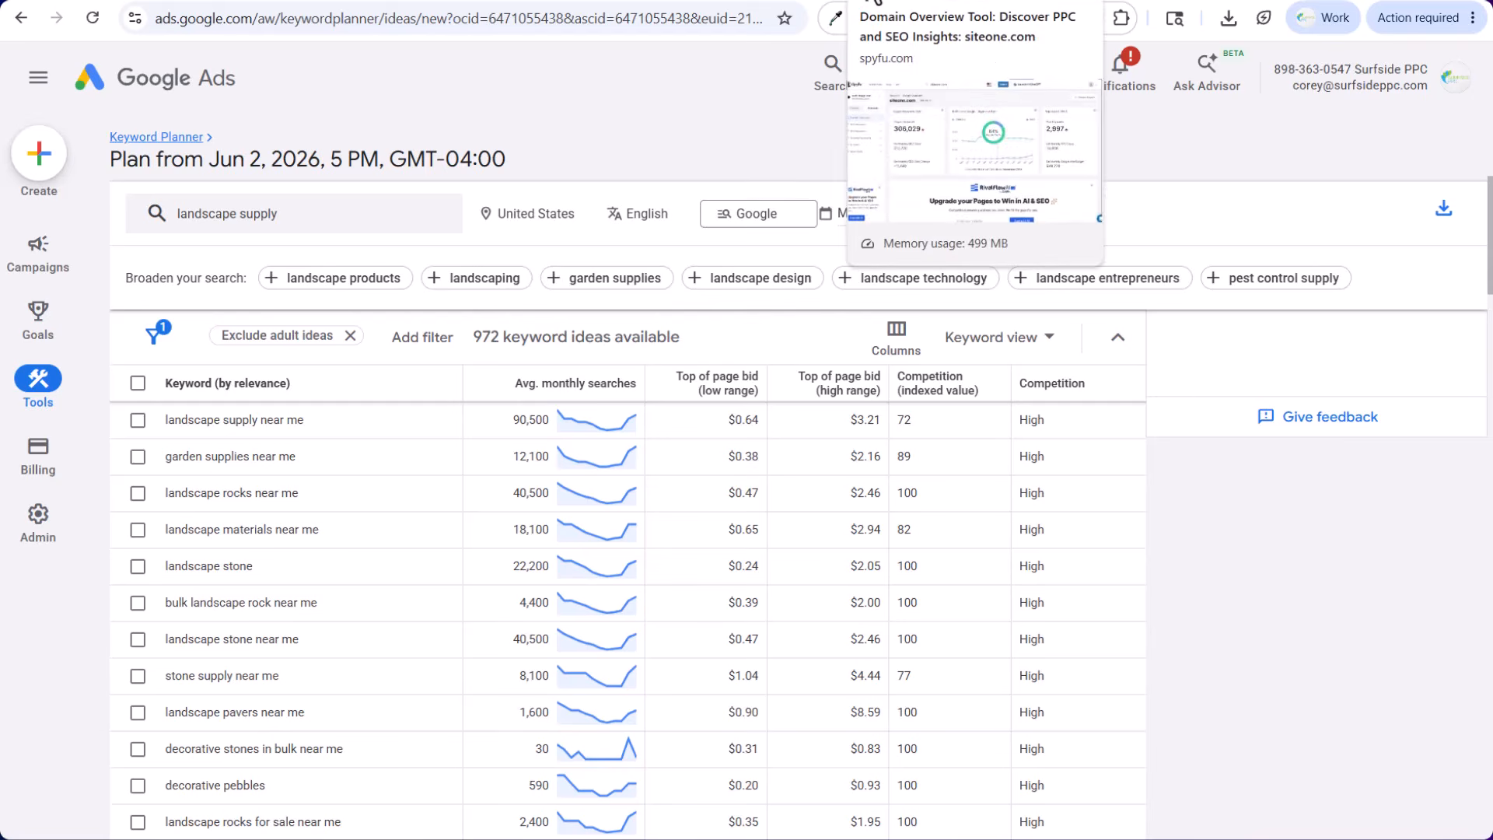
click(872, 3)
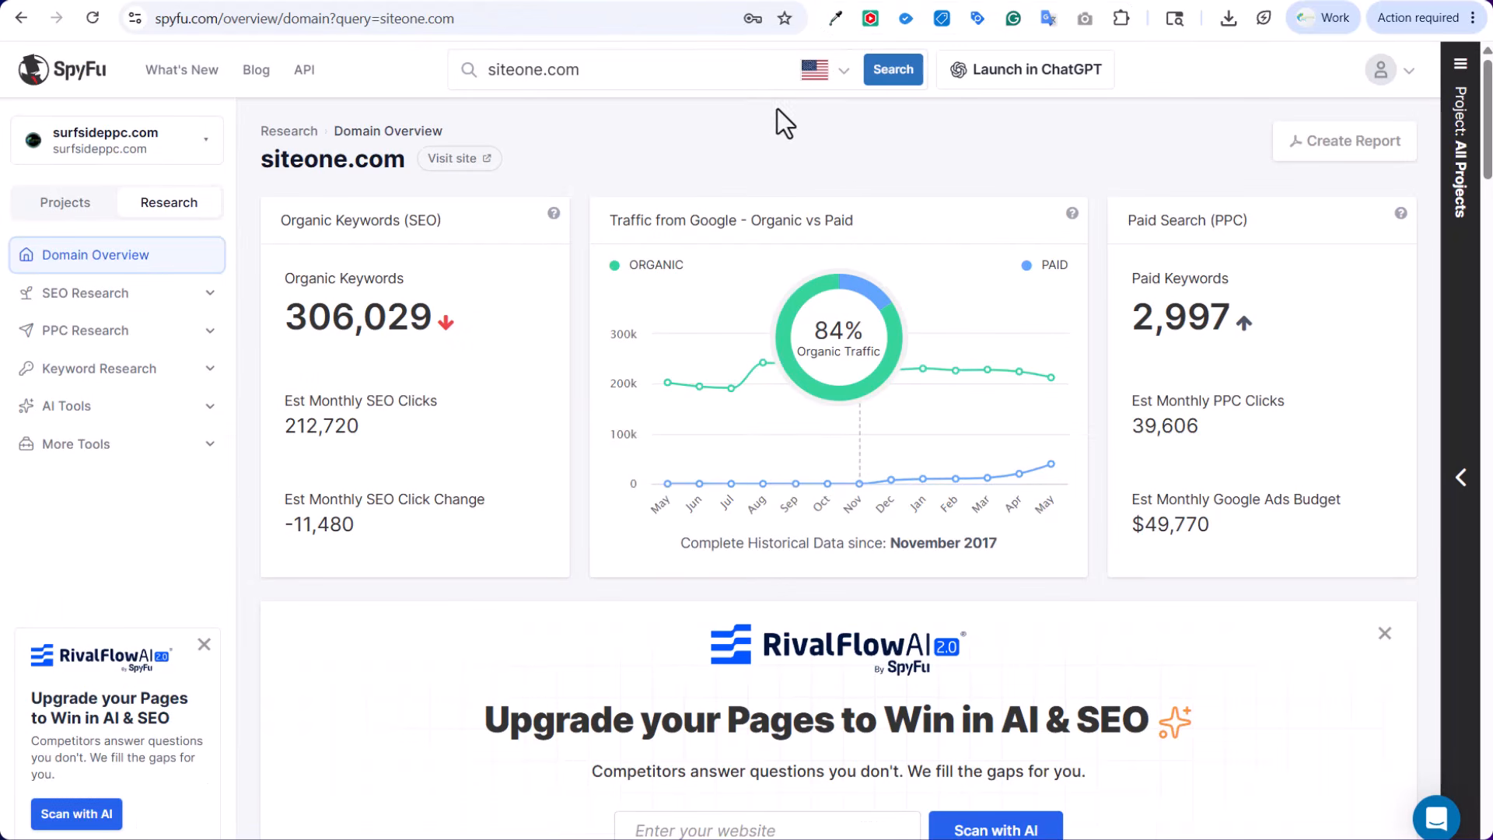
Open siteone.com's paid keywords in SpyFu and look through the Most Successful Keywords list to the end of its first page
click(1185, 336)
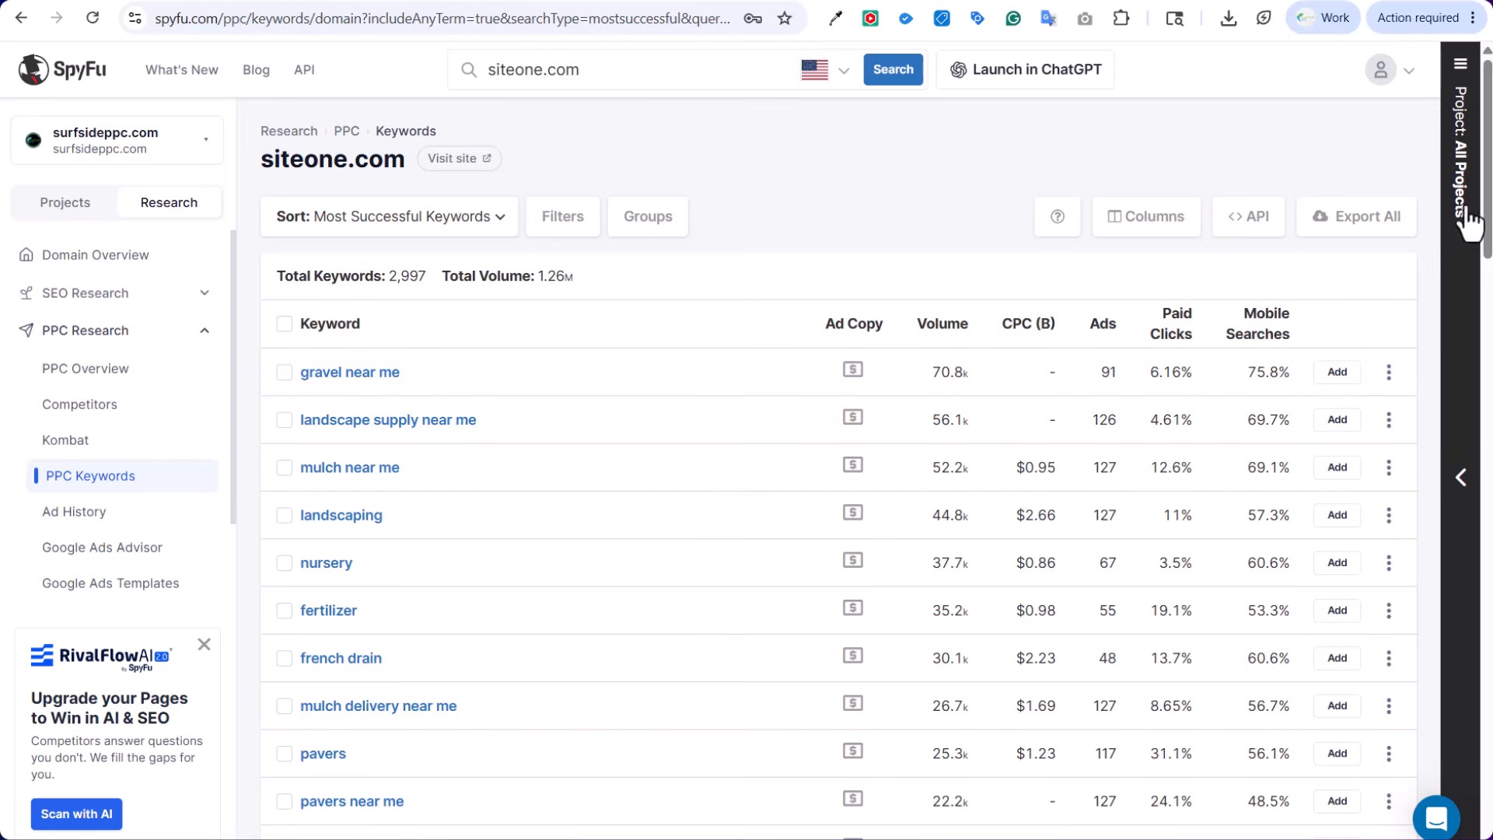
drag(1489, 184, 1489, 712)
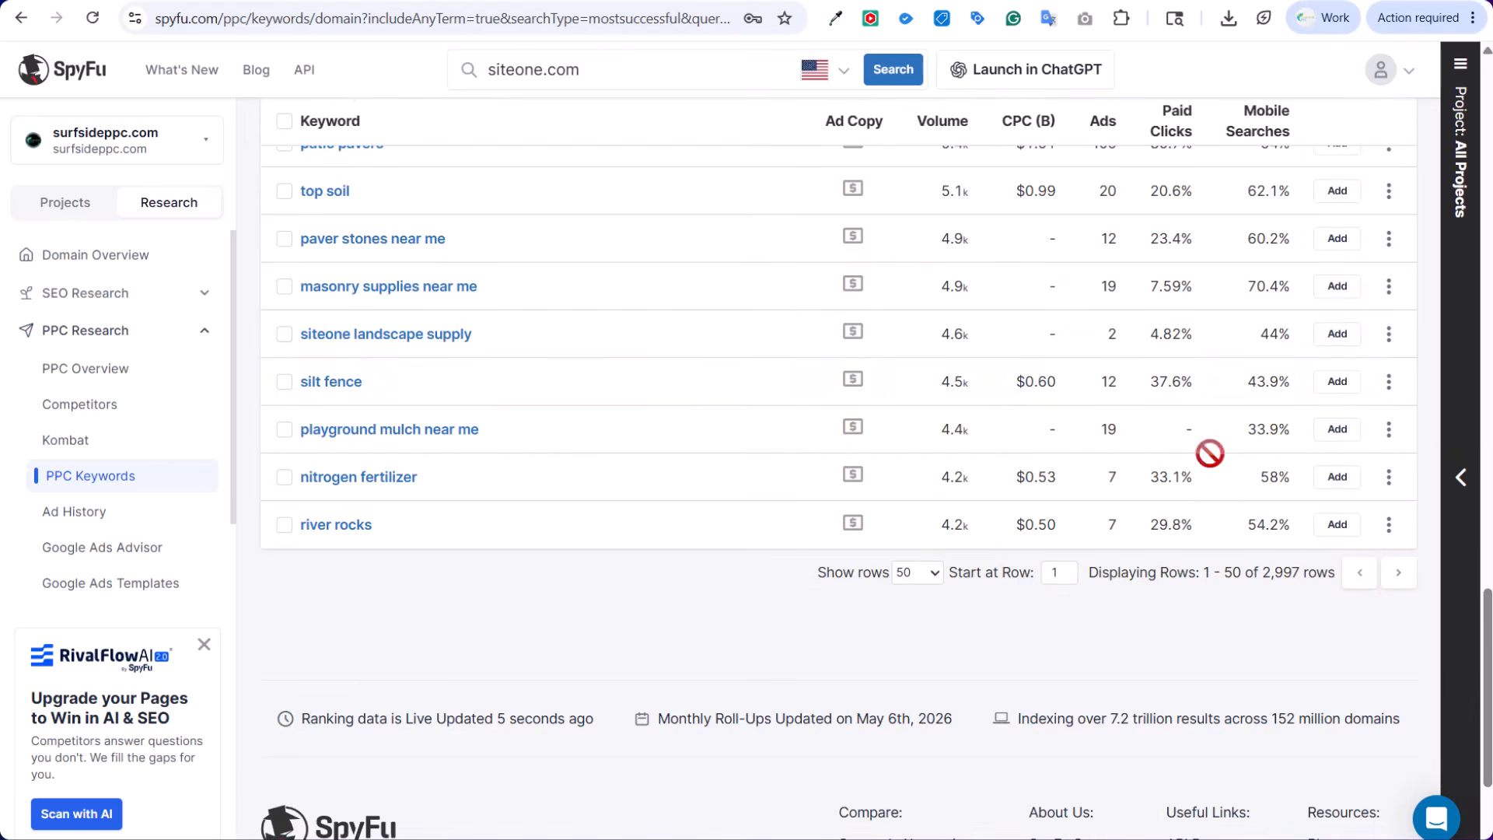
scroll(1081, 366, up, 5)
scroll(1078, 361, up, 20)
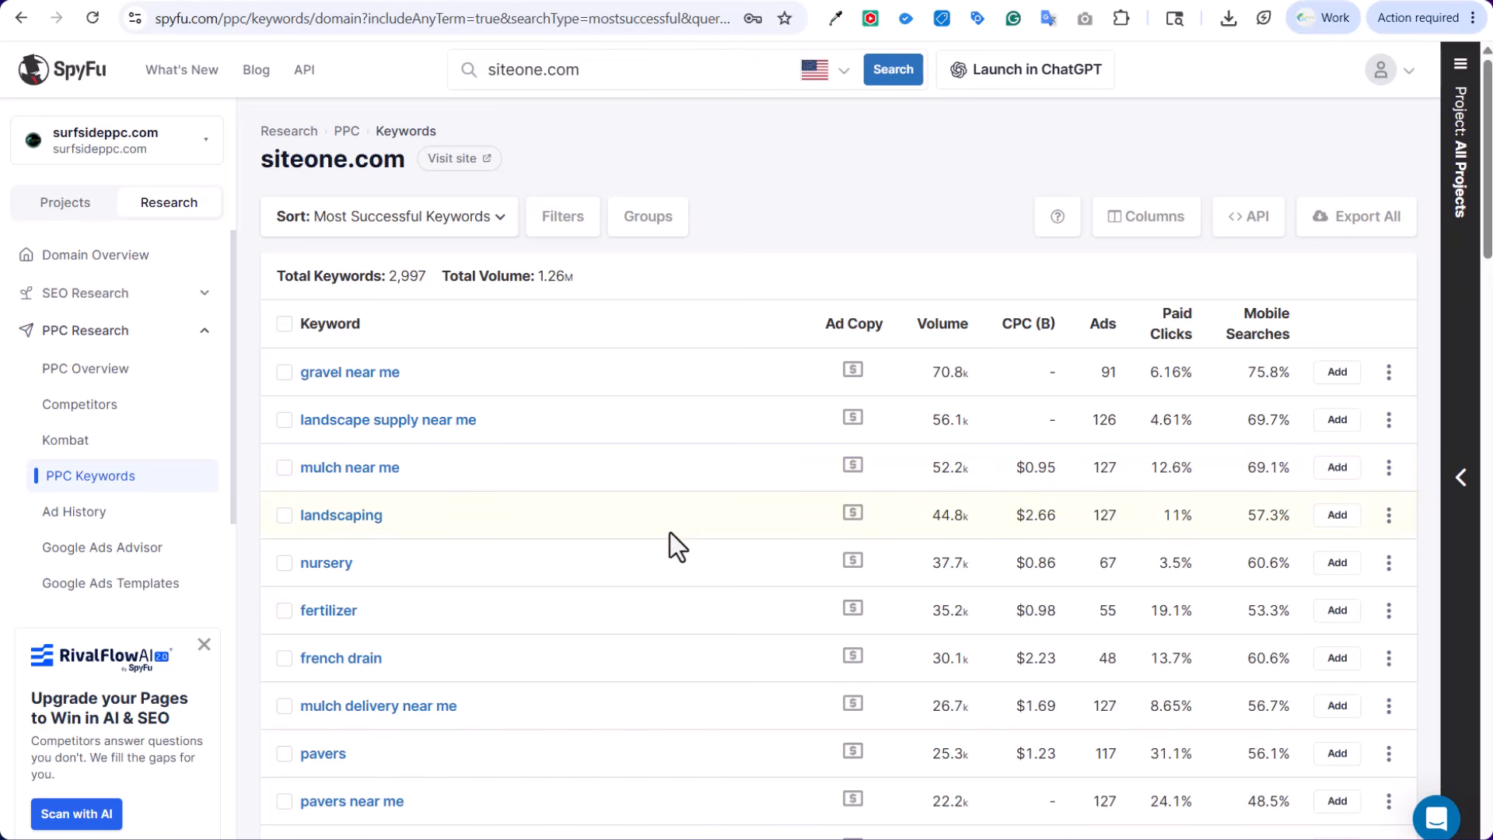
scroll(683, 517, down, 3)
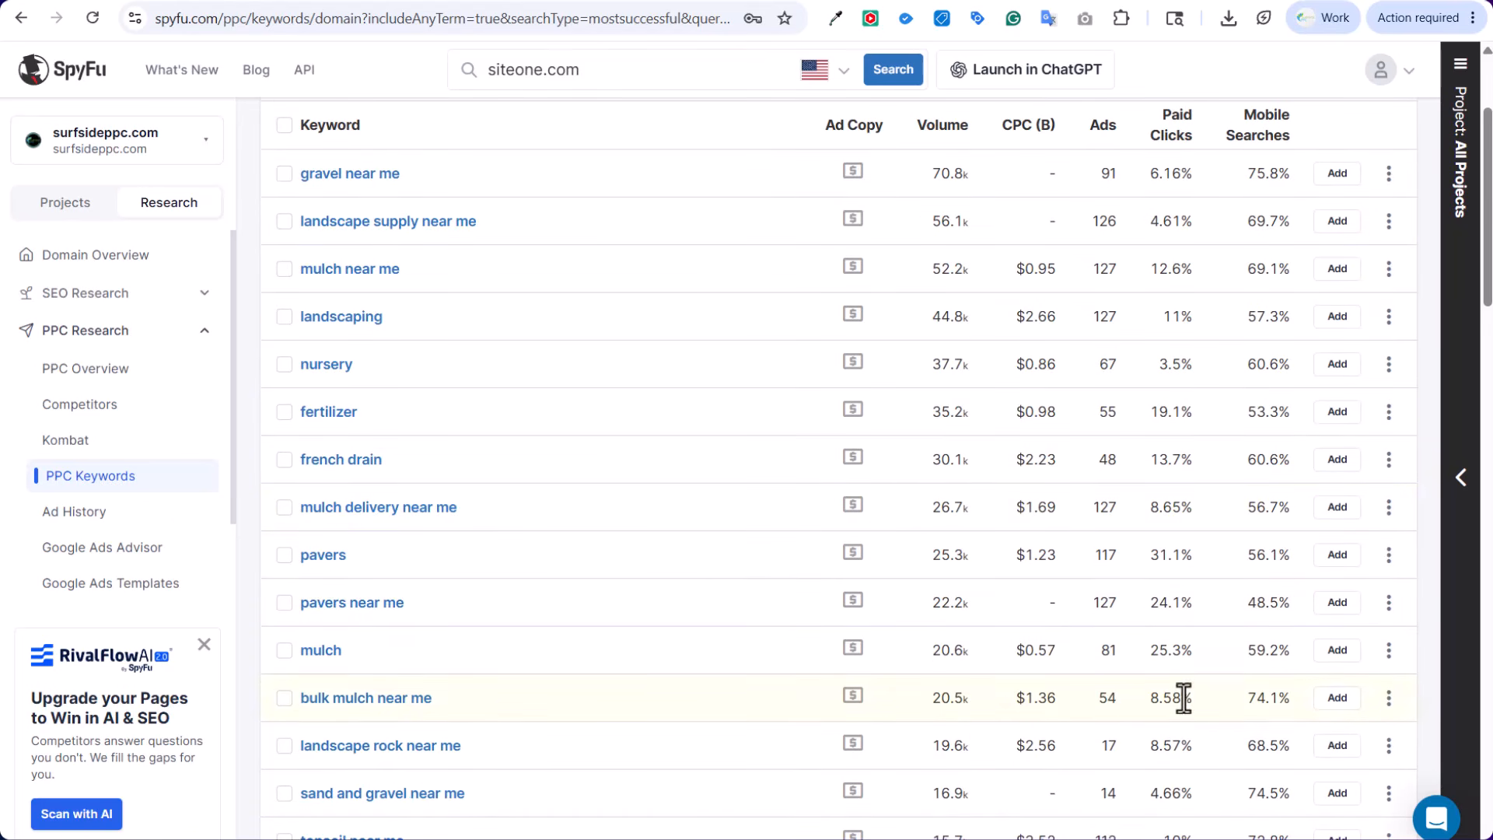
scroll(1220, 663, down, 4)
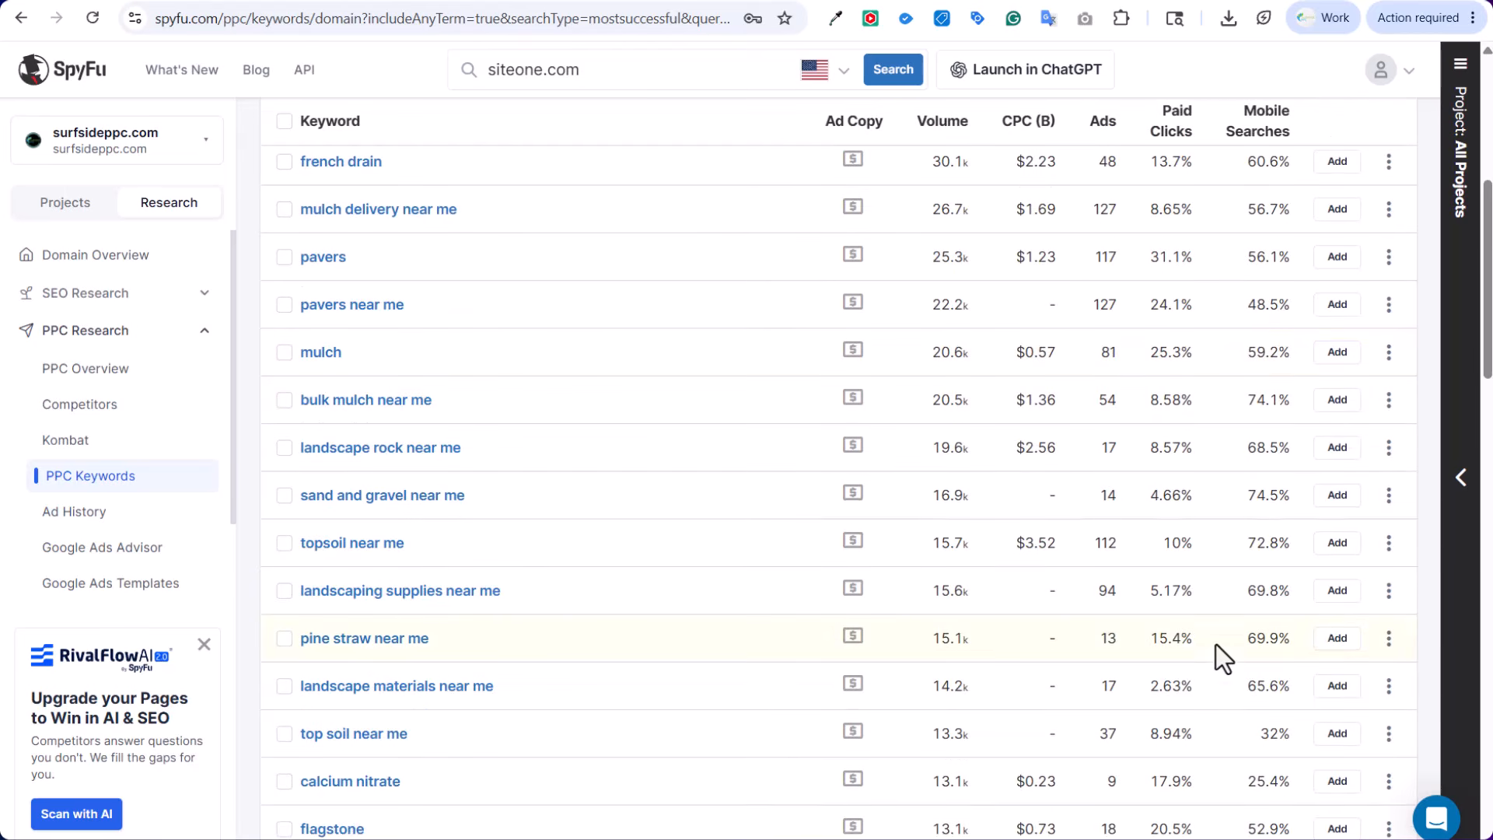
scroll(1224, 633, down, 3)
scroll(1225, 622, down, 5)
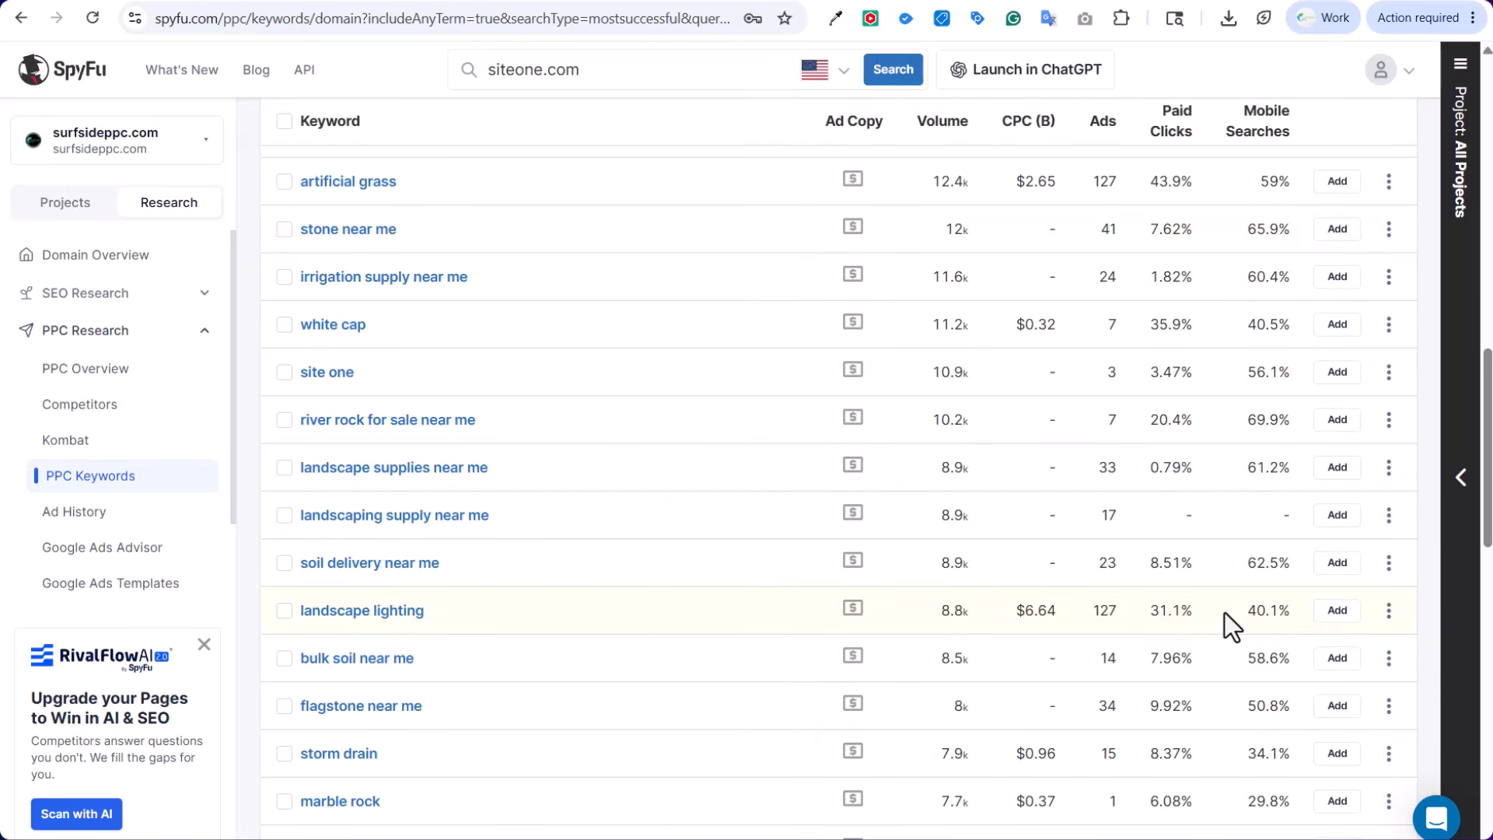
scroll(1223, 610, down, 12)
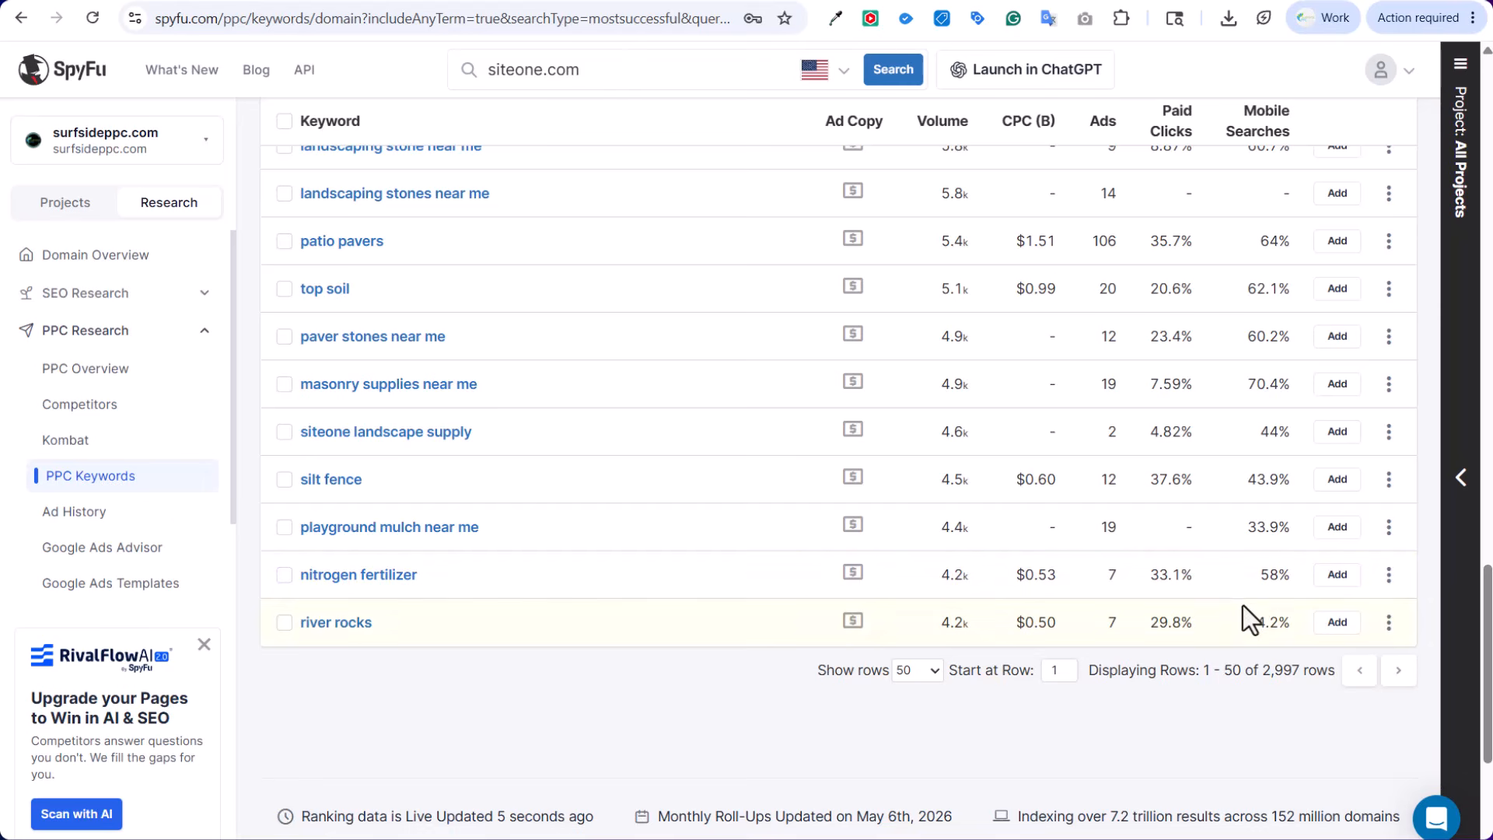
Set the PPC keyword list to show 1,000 rows per page and keep waiting for the unresponsive page
click(929, 670)
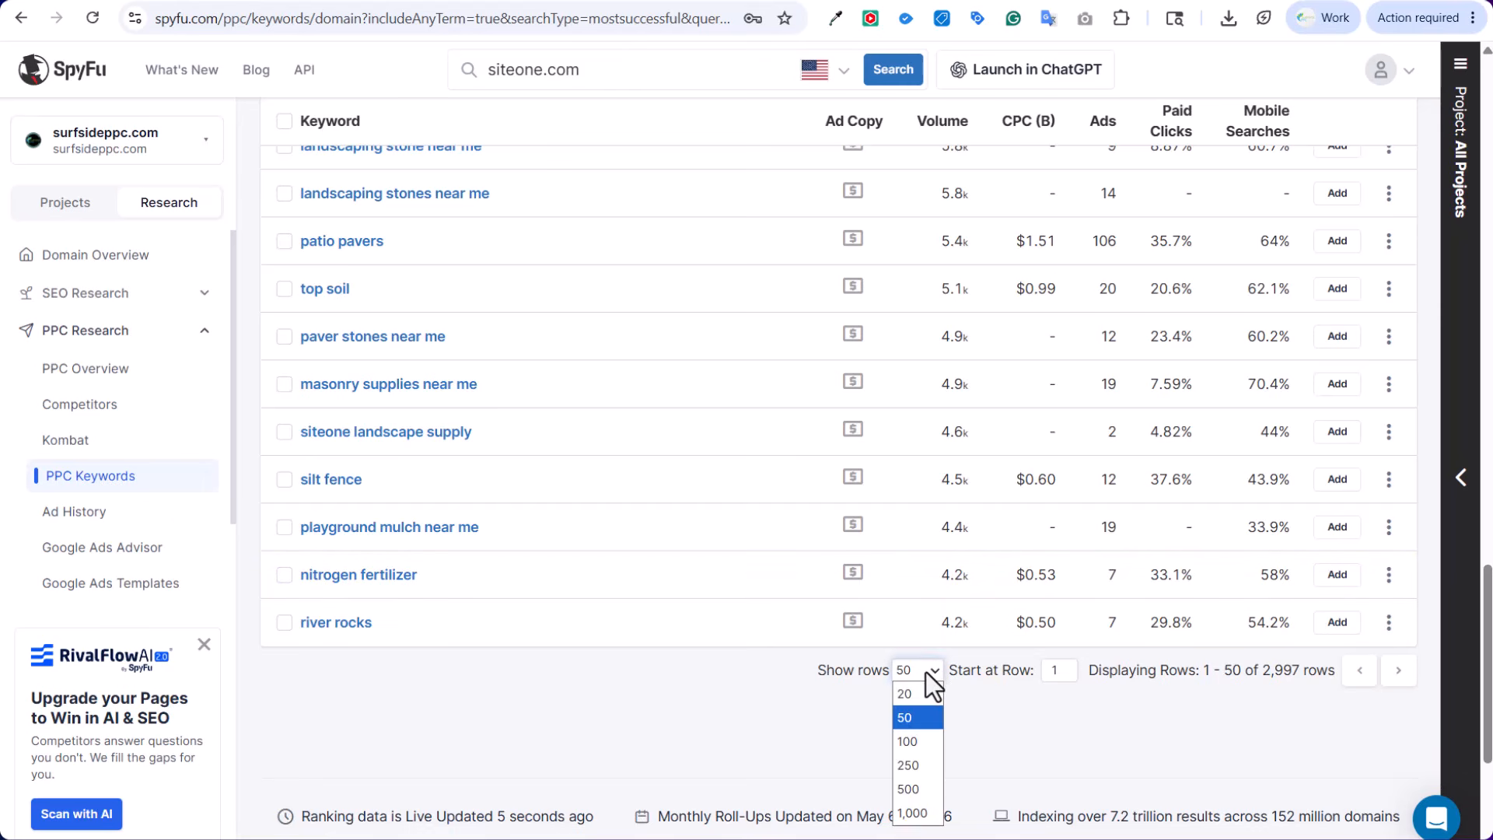
click(924, 815)
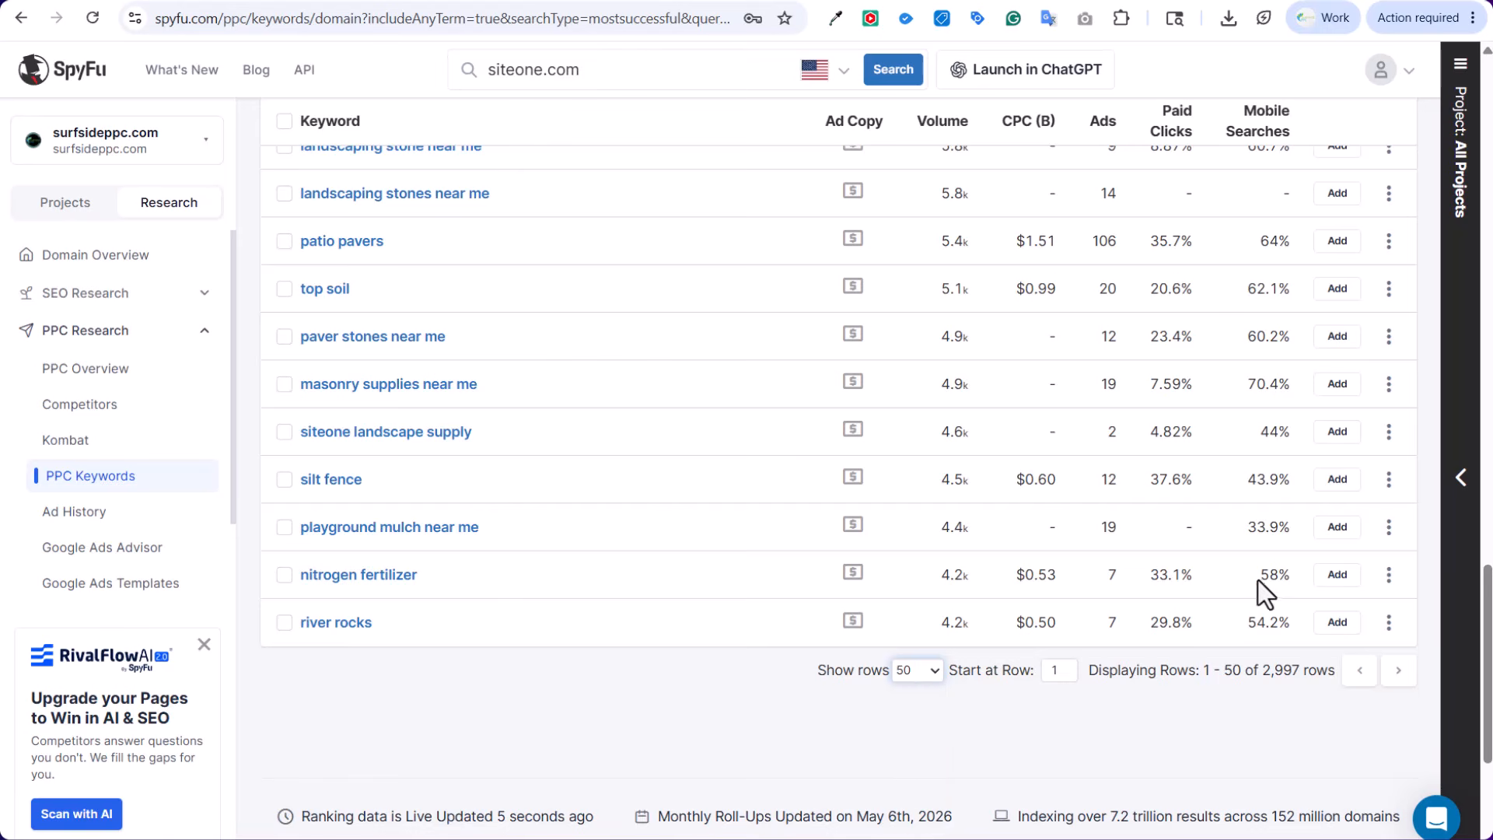
scroll(1327, 592, up, 20)
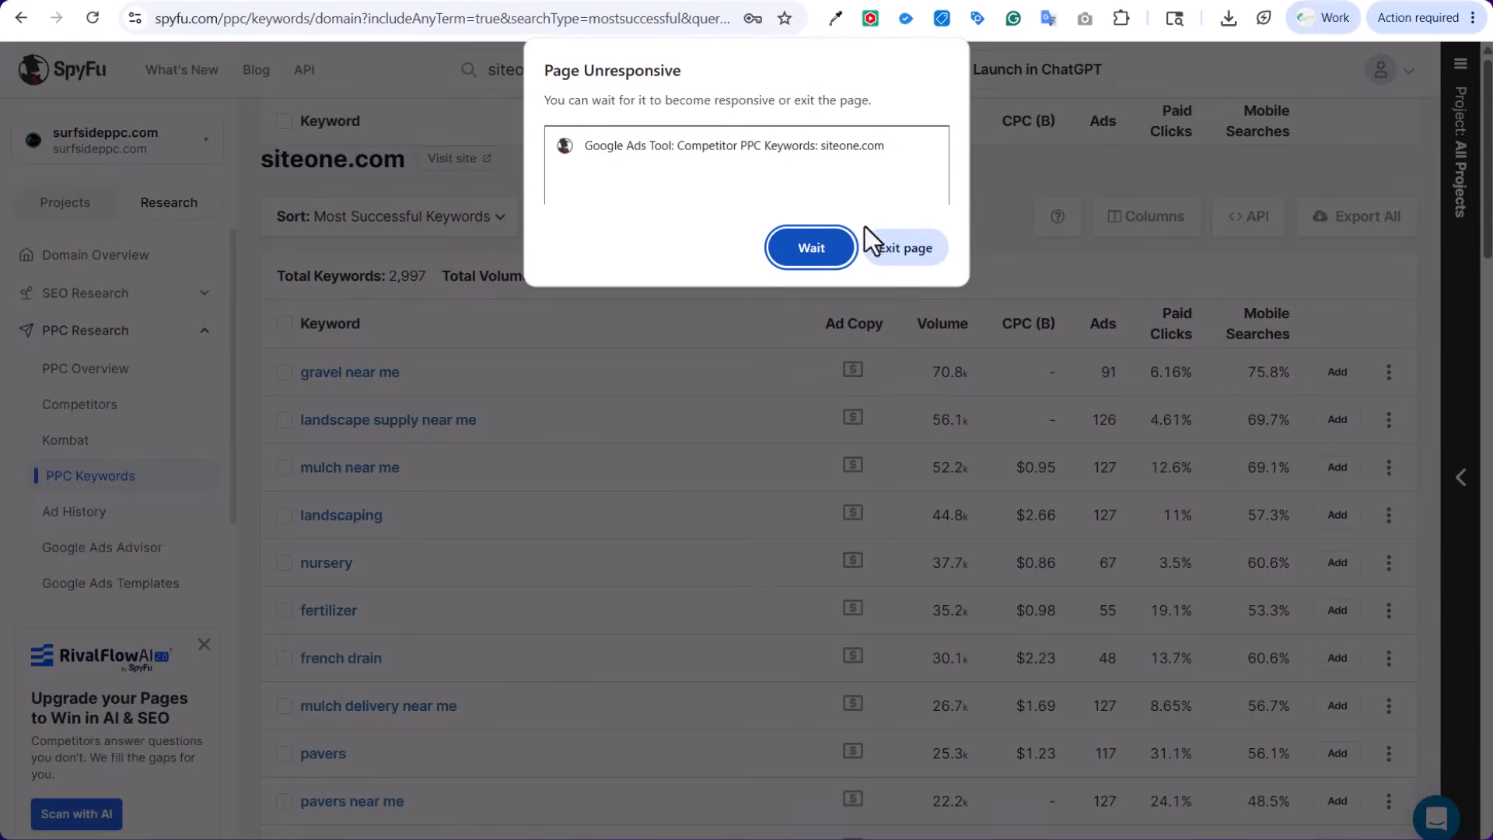
click(801, 246)
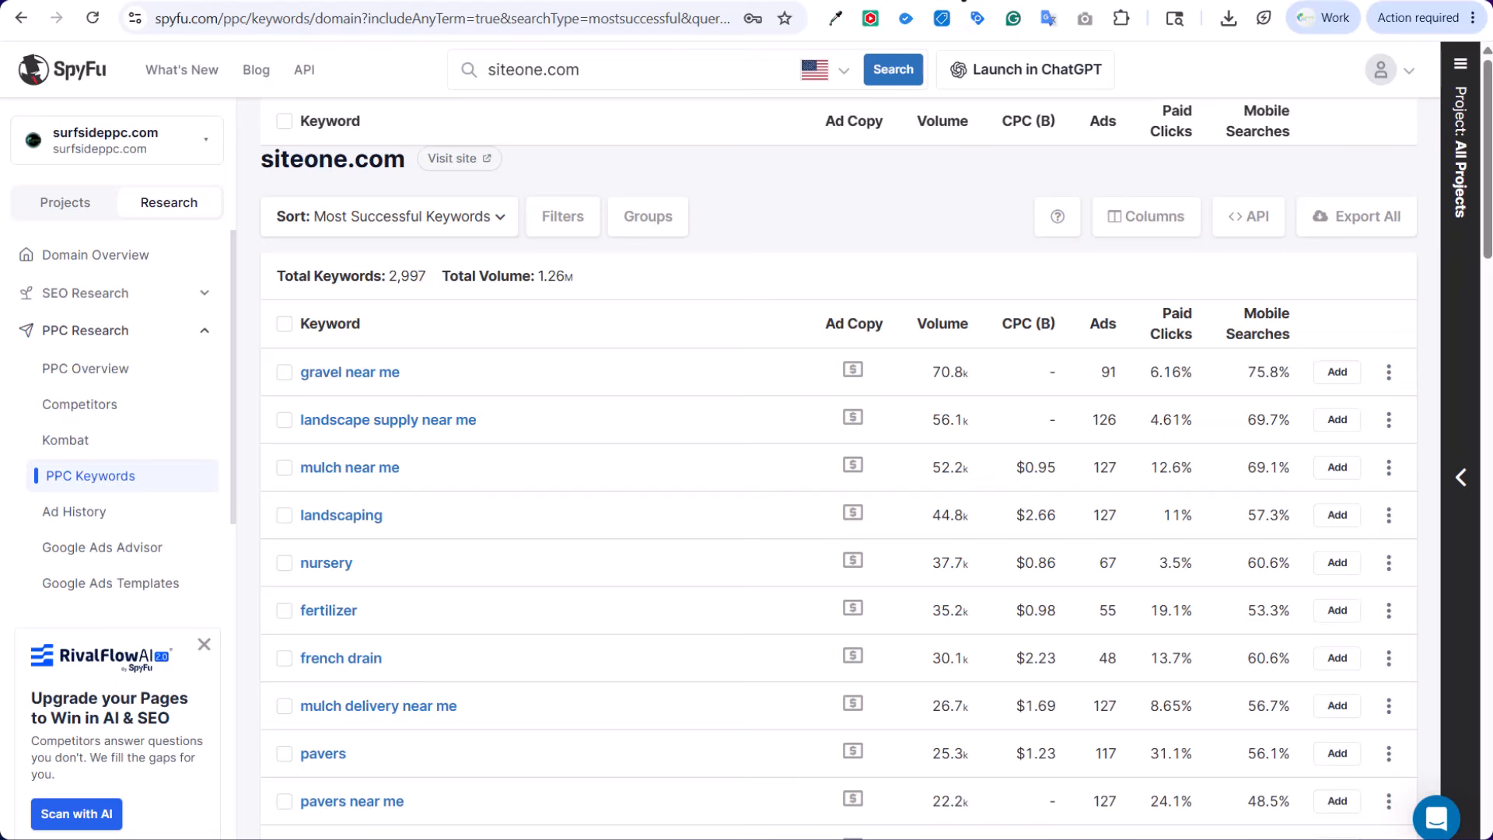
Switch to Claude, review the landscape-supply categories in the generated keyword spreadsheet's summary and open its Focus Keywords sheet
click(990, 2)
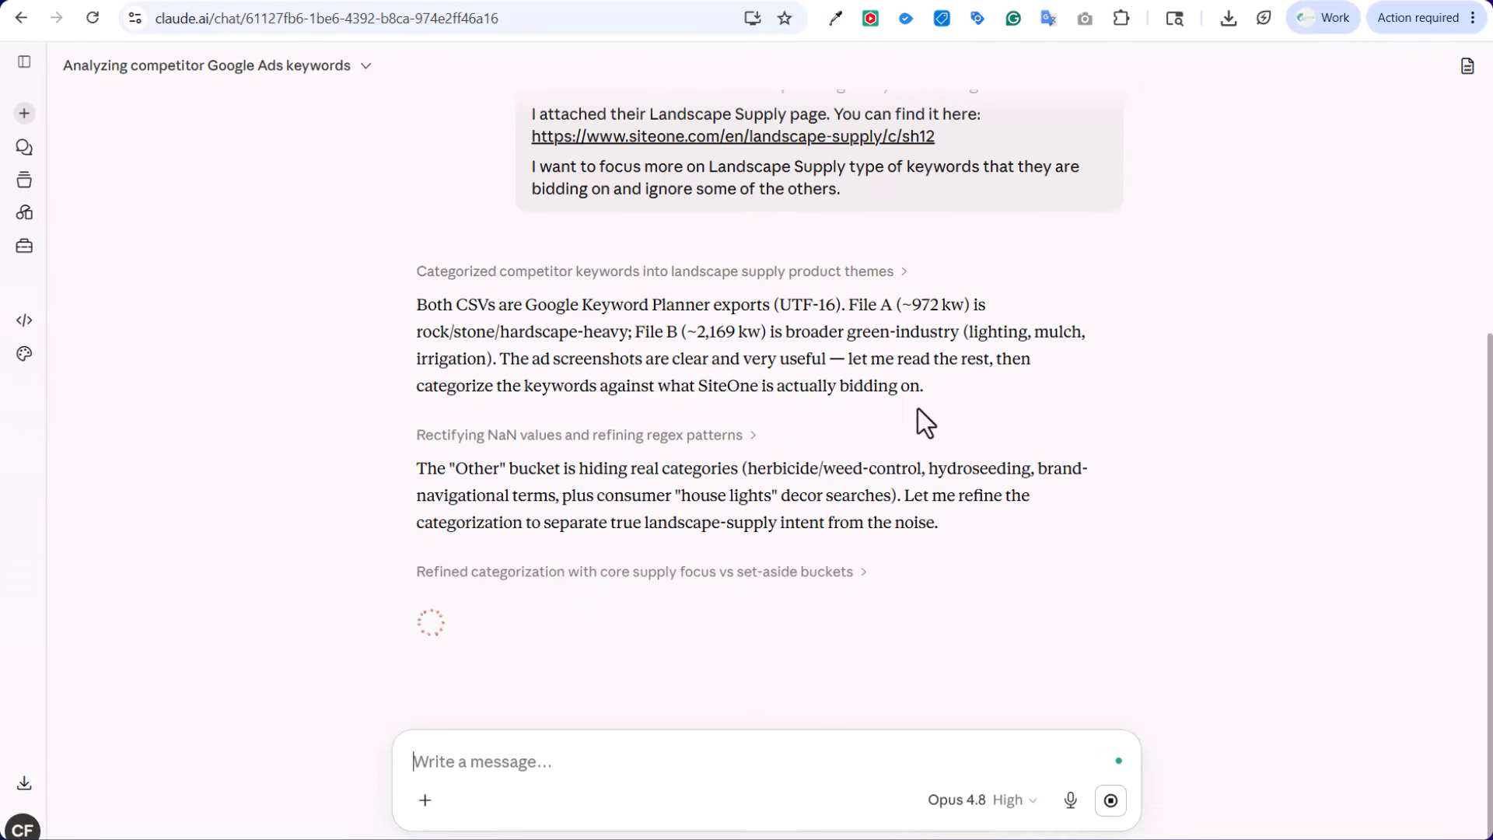
click(855, 2)
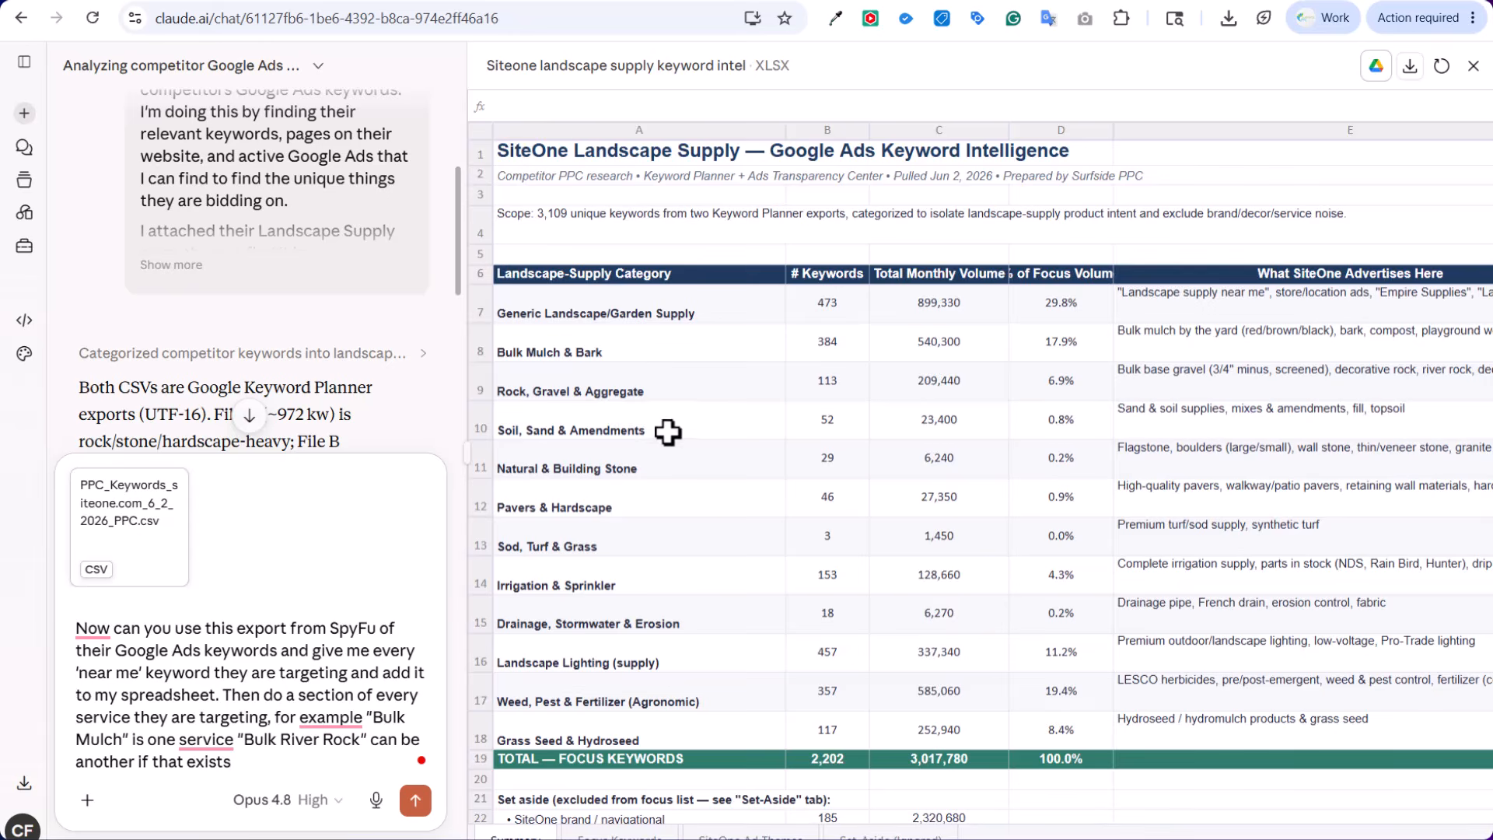
scroll(790, 514, down, 1)
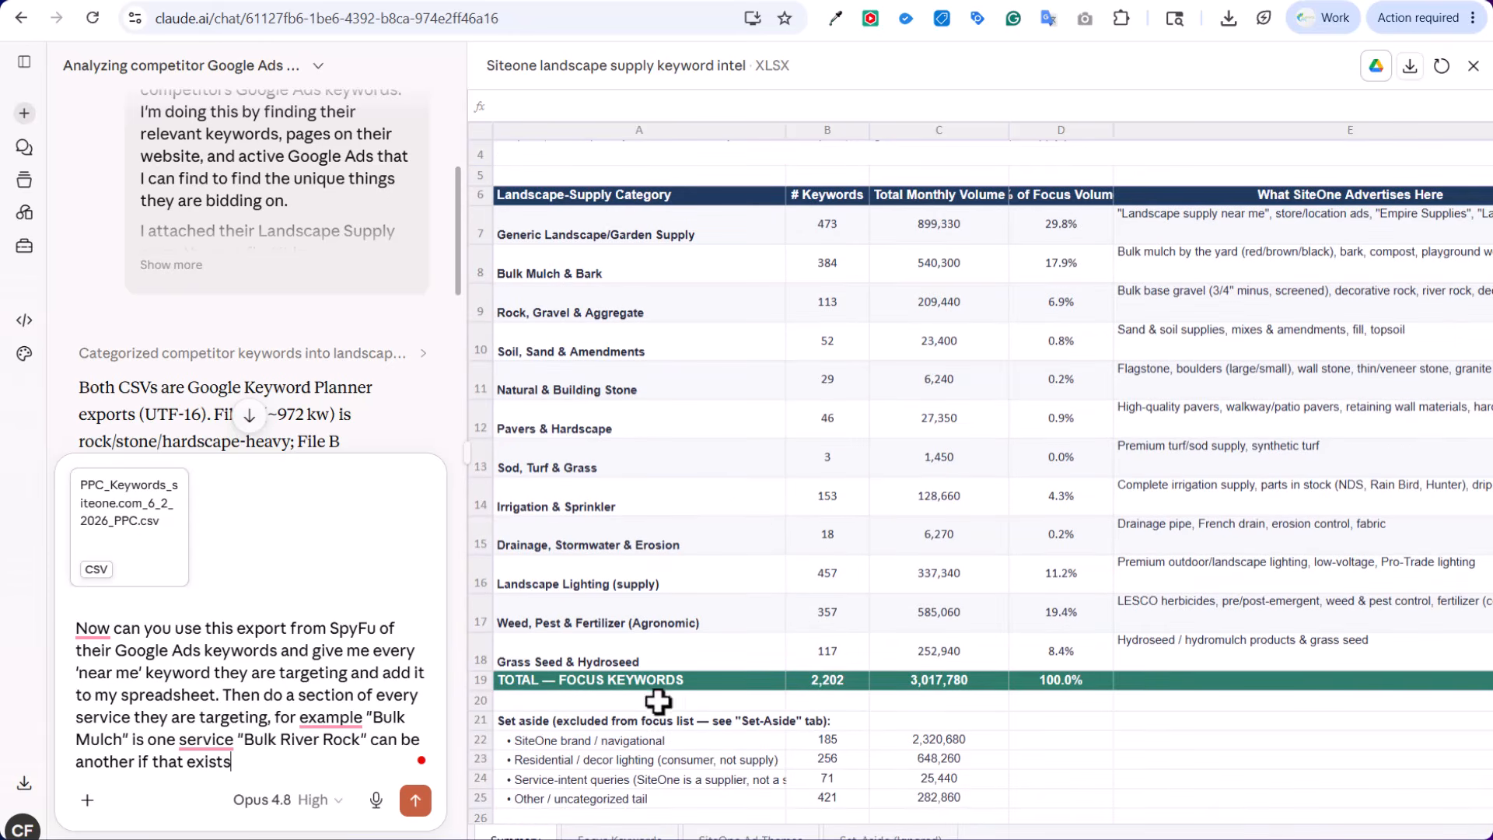
scroll(605, 586, up, 1)
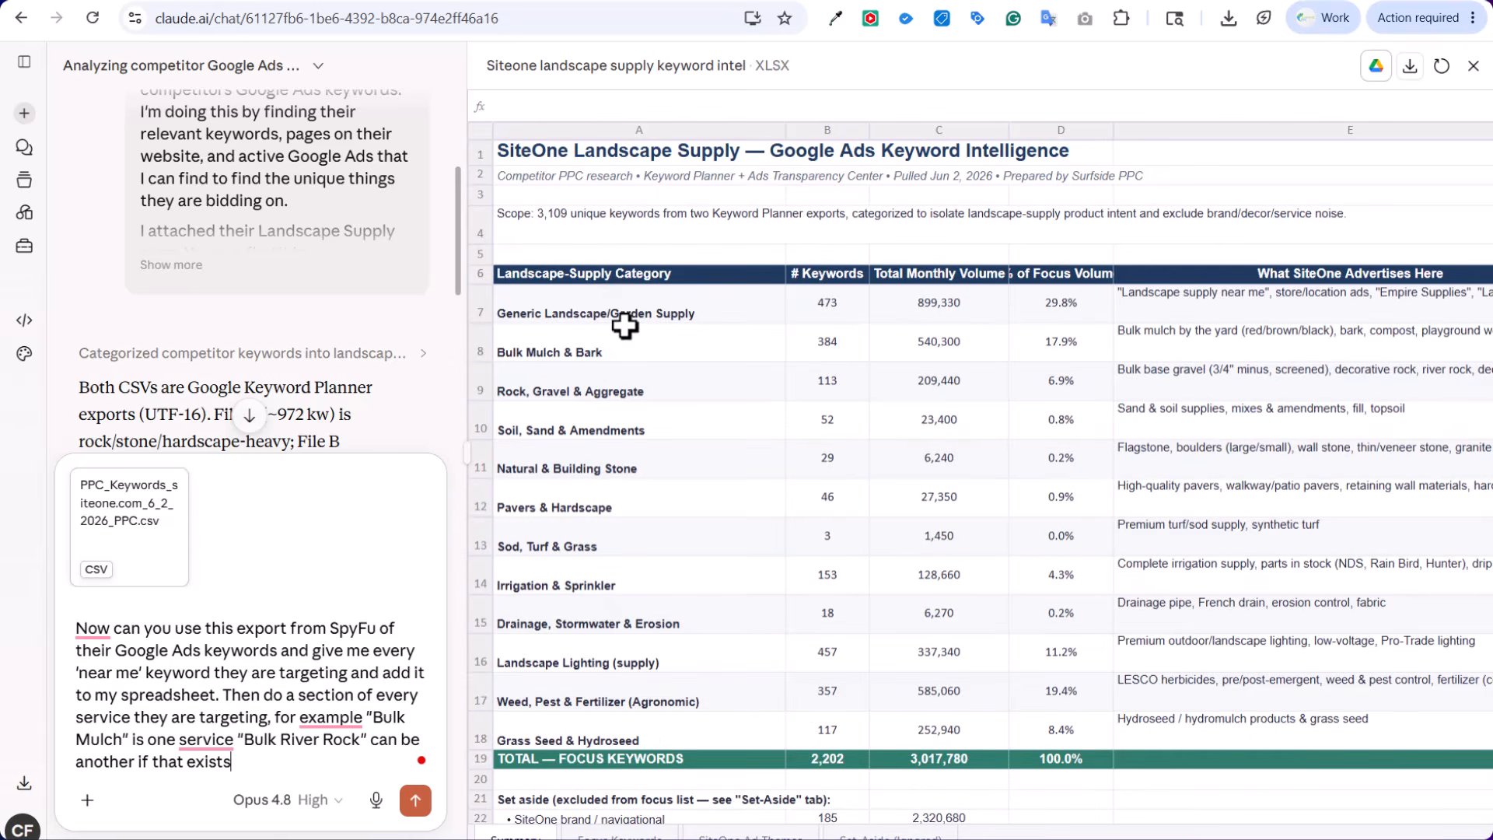
click(620, 835)
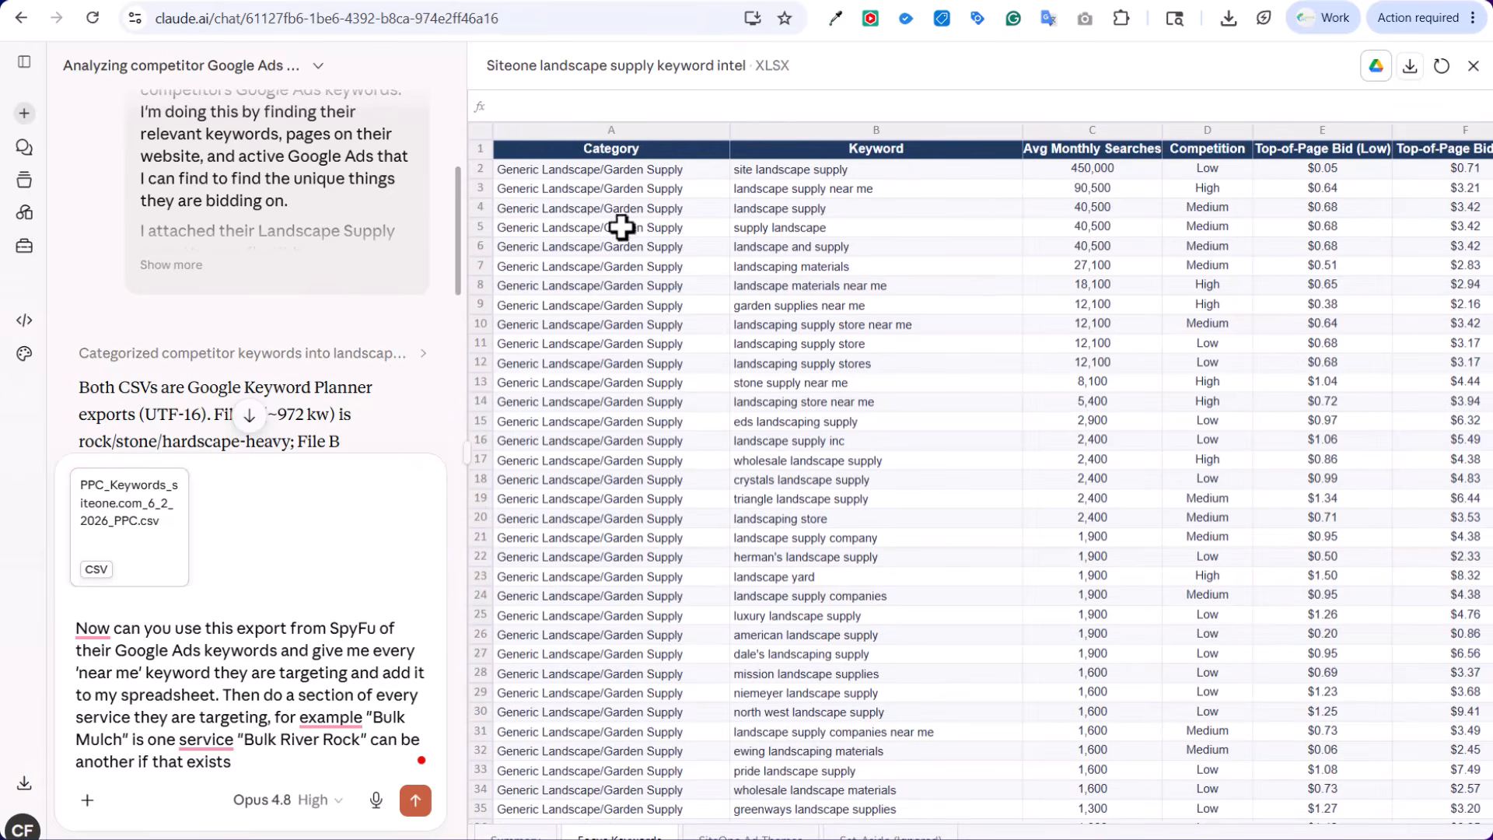
Look through the Generic Landscape/Garden Supply entries on the Focus Keywords sheet, checking for competitor brand names among the keywords
drag(648, 175, 826, 740)
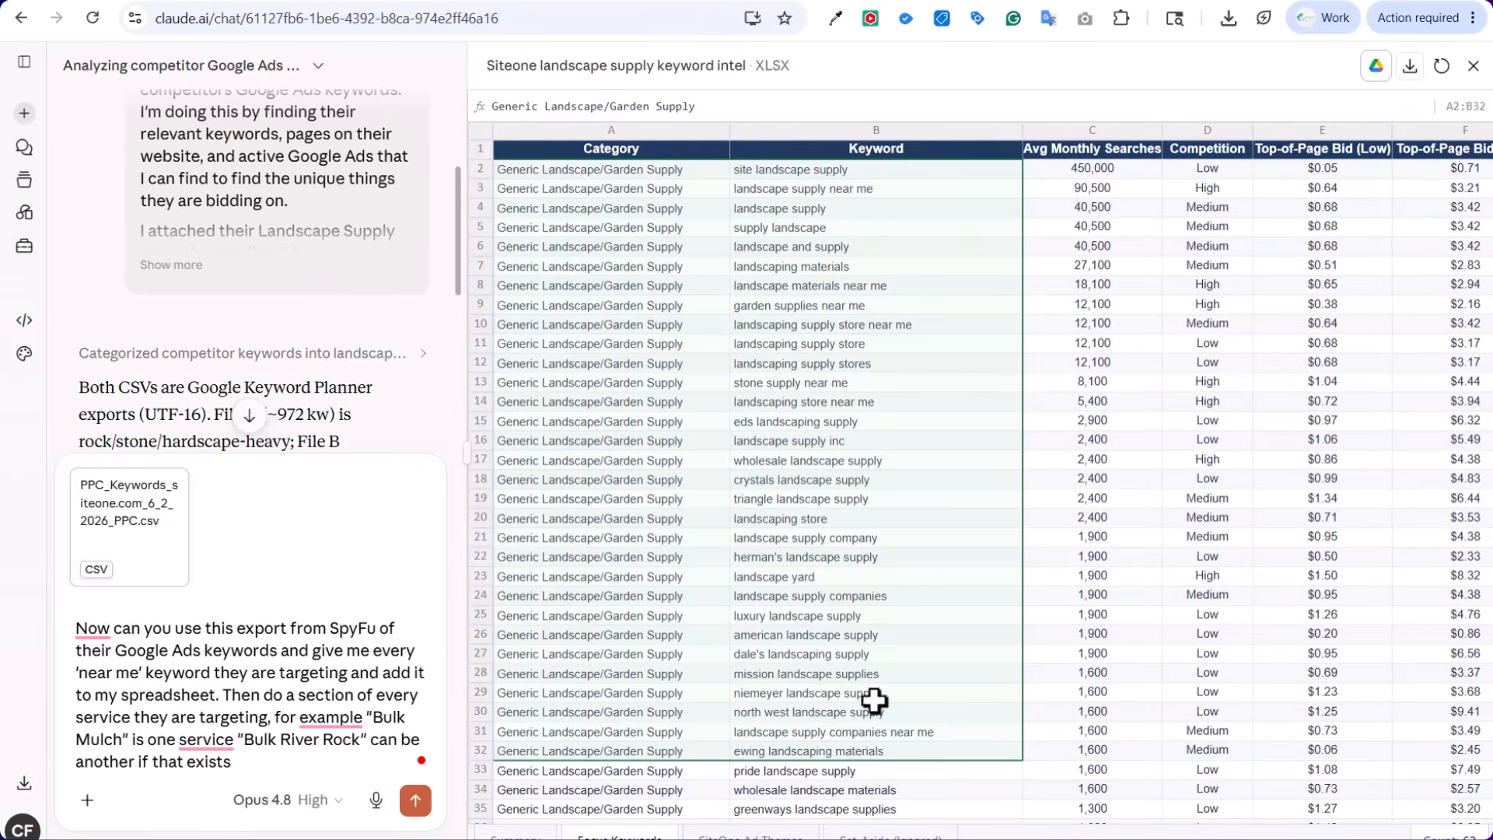
click(920, 595)
scroll(920, 595, down, 15)
scroll(918, 592, up, 12)
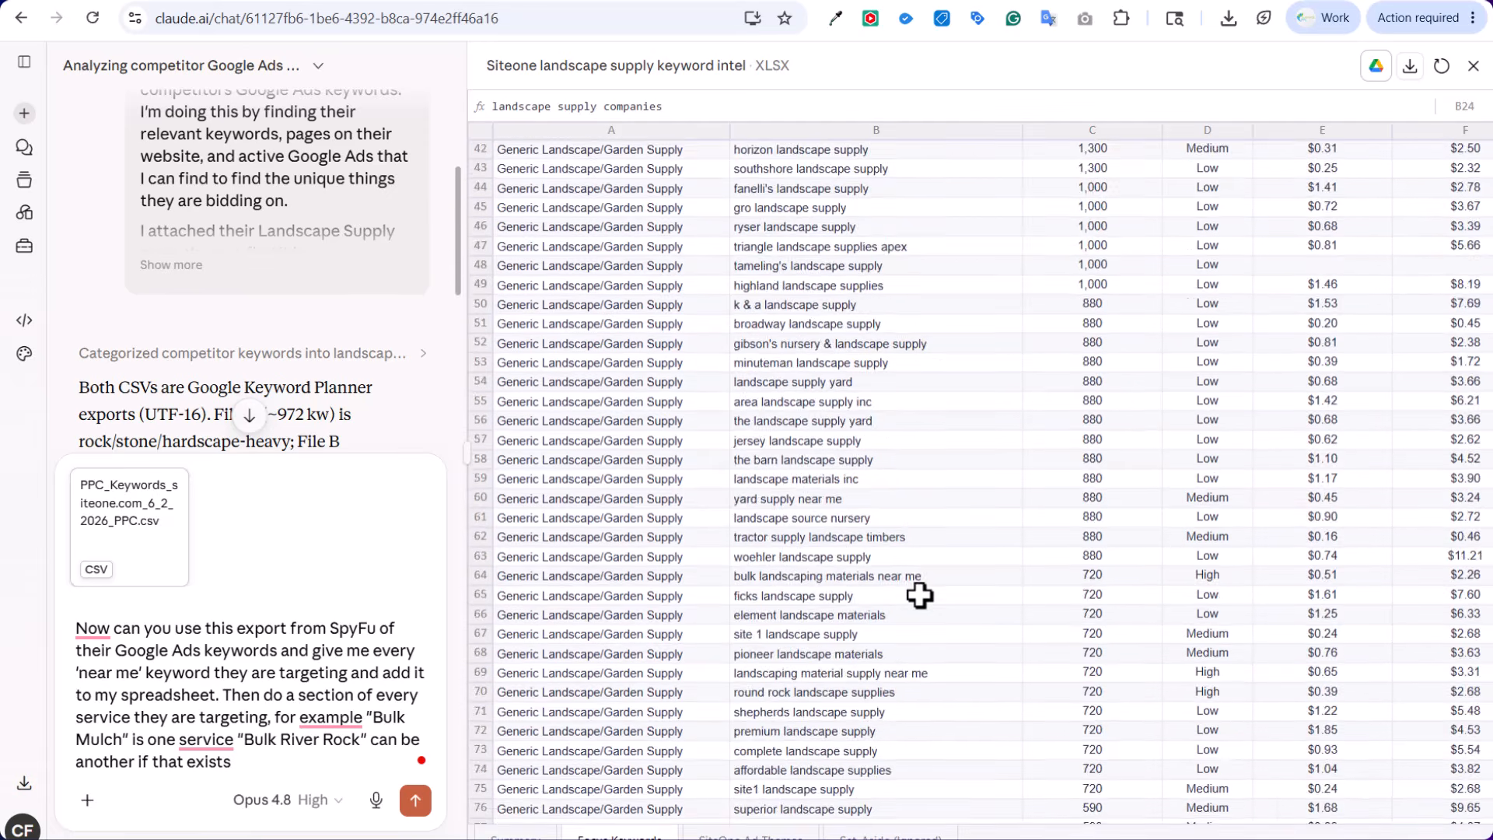
click(890, 339)
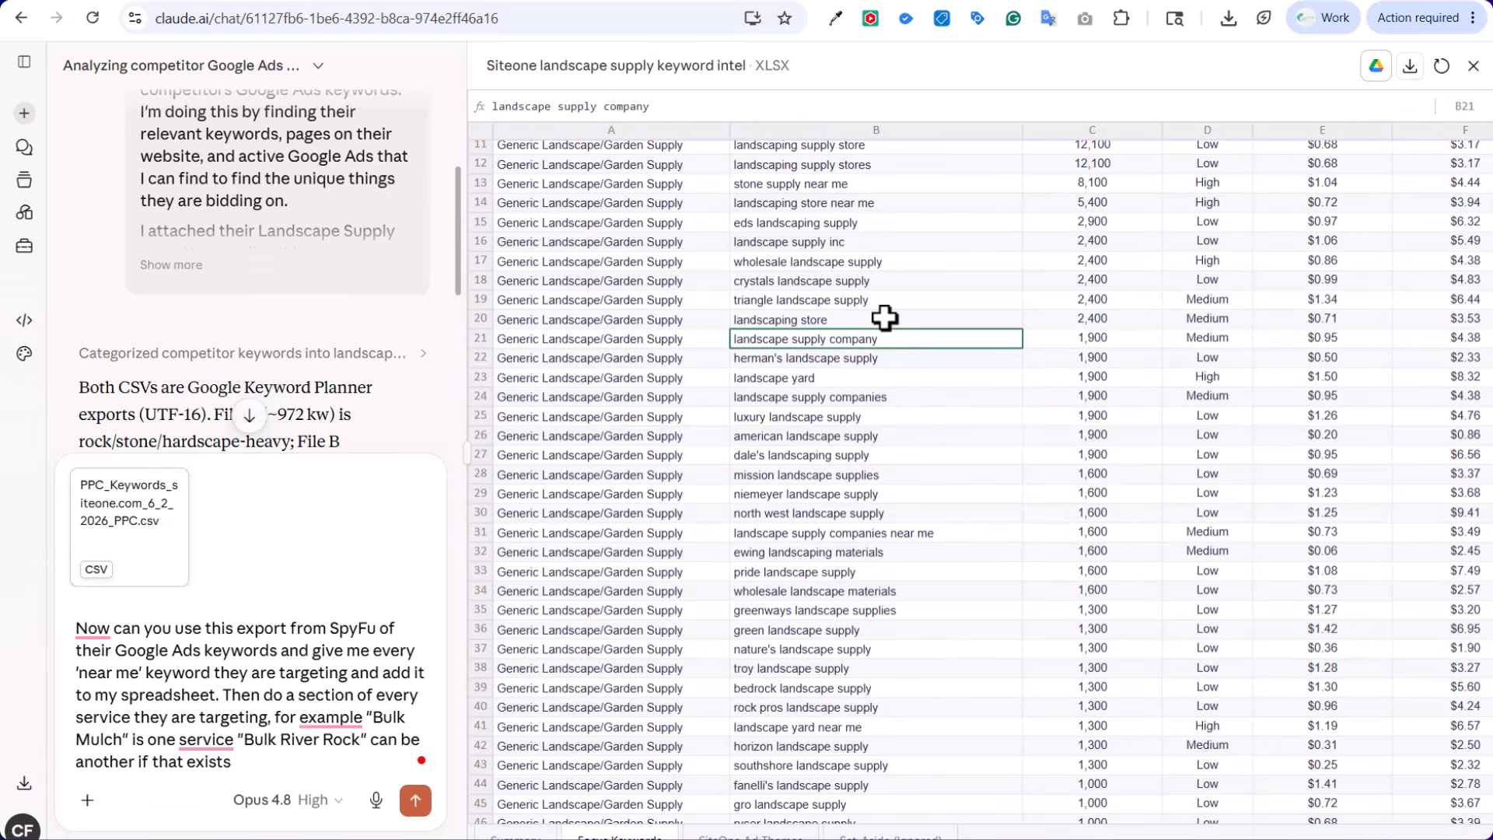
click(890, 318)
click(853, 222)
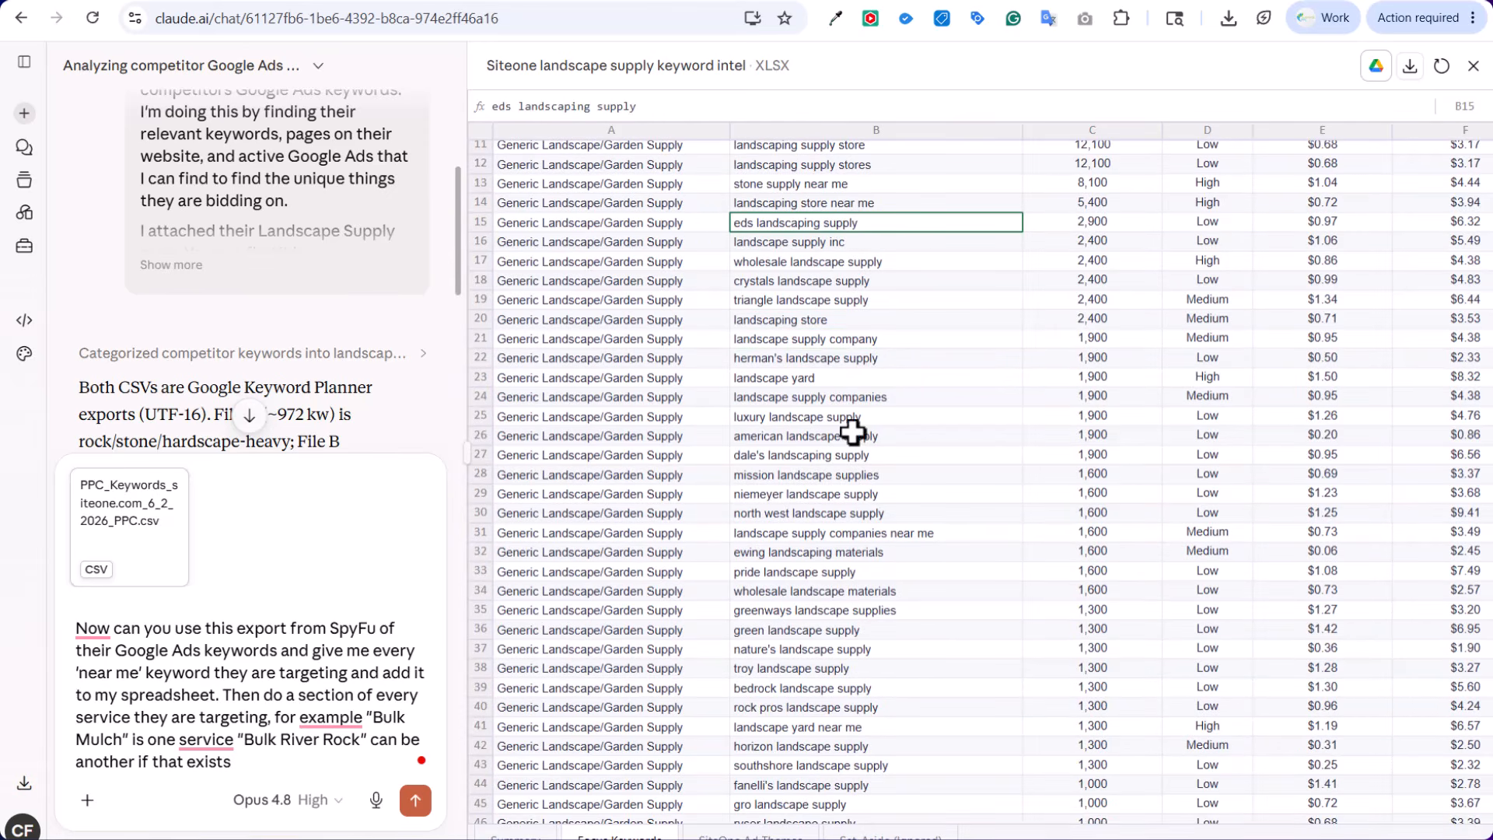
click(849, 459)
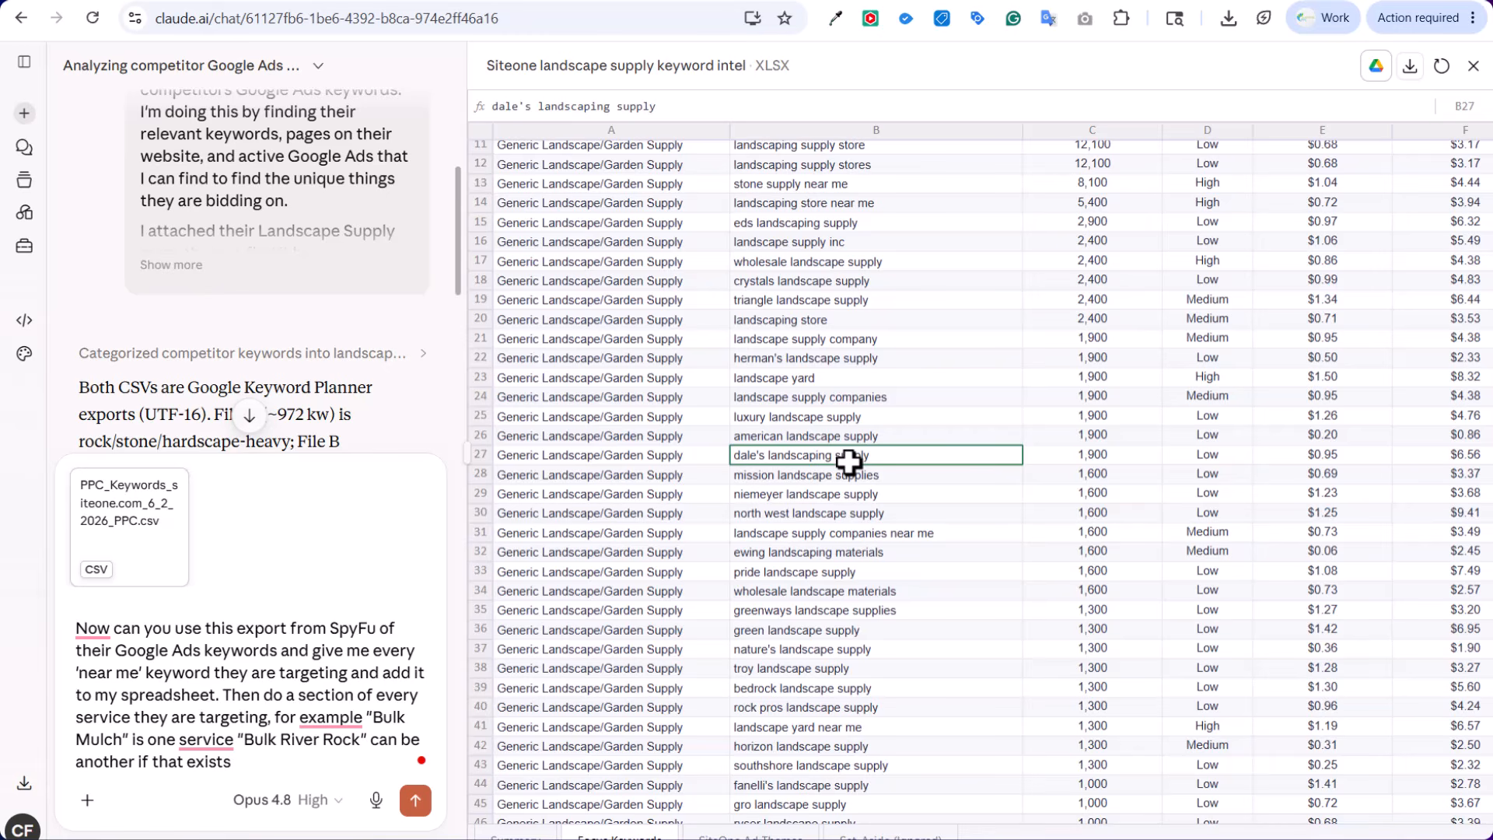
Review the SiteOne Ad Themes sheet, focusing on the observed ad headlines column, and check the Summary sheet's categories
click(773, 835)
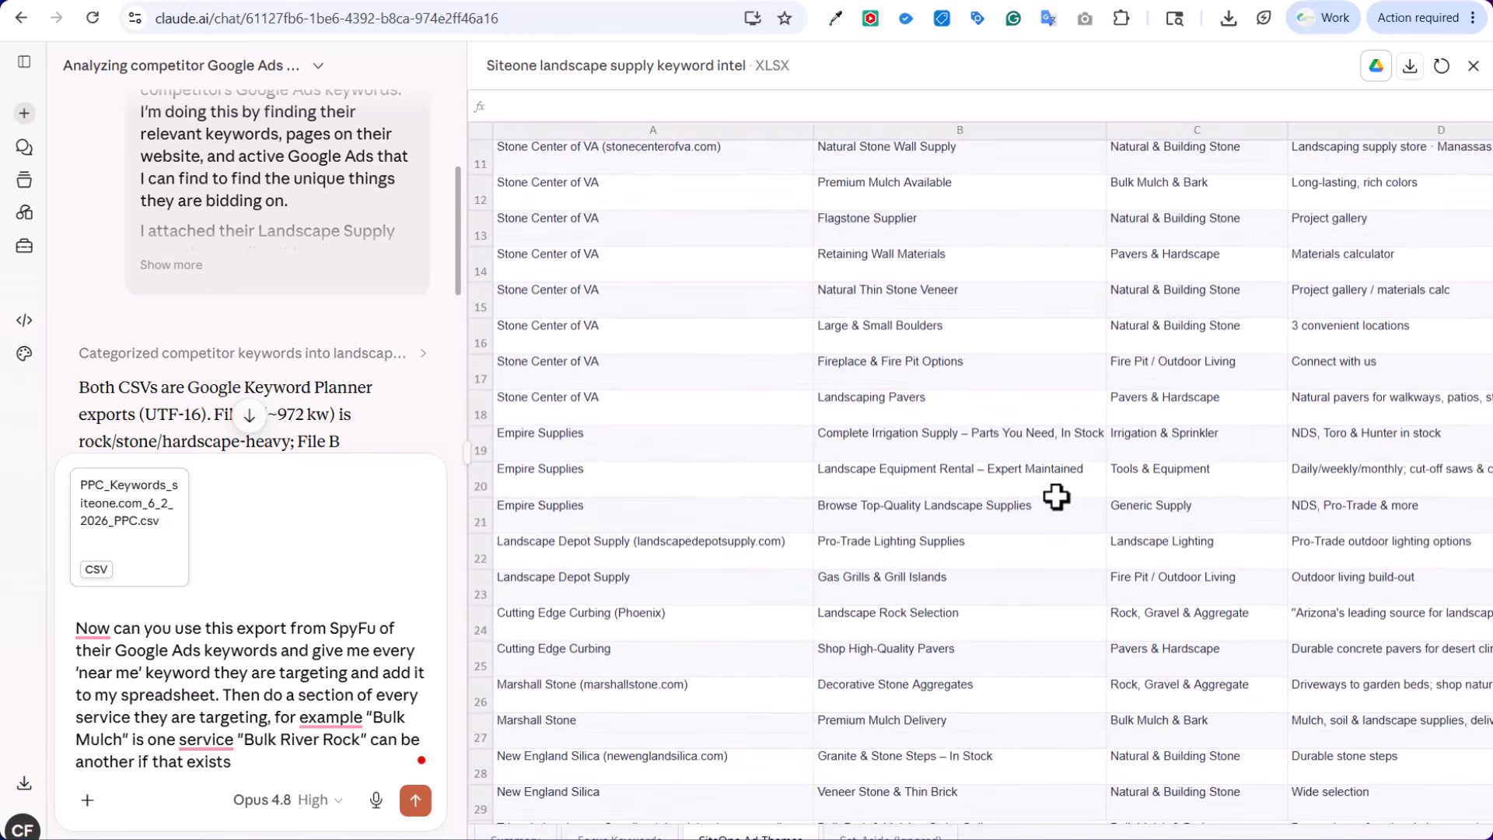
scroll(1056, 497, down, 3)
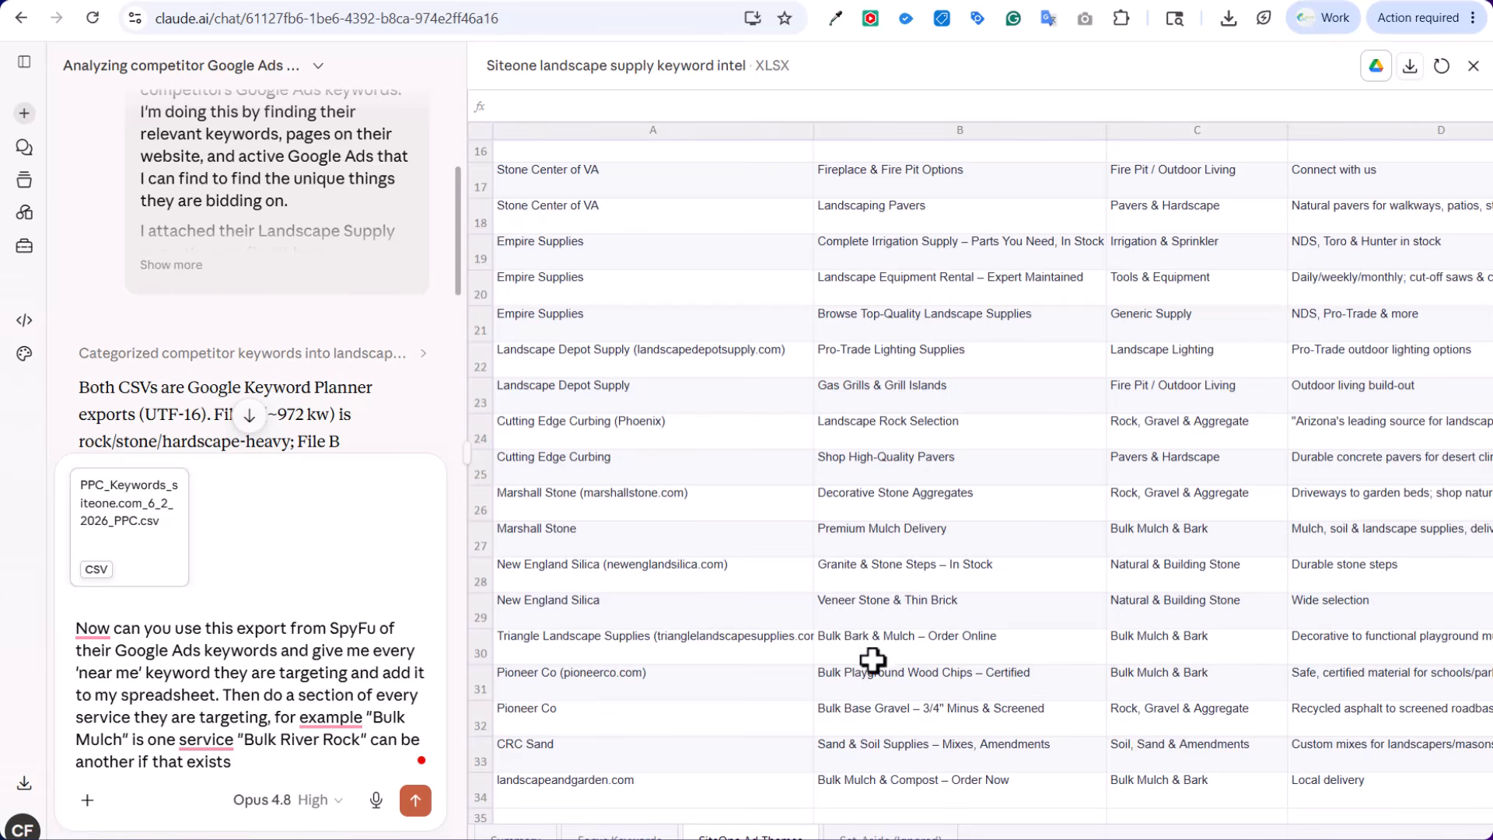
scroll(873, 661, up, 9)
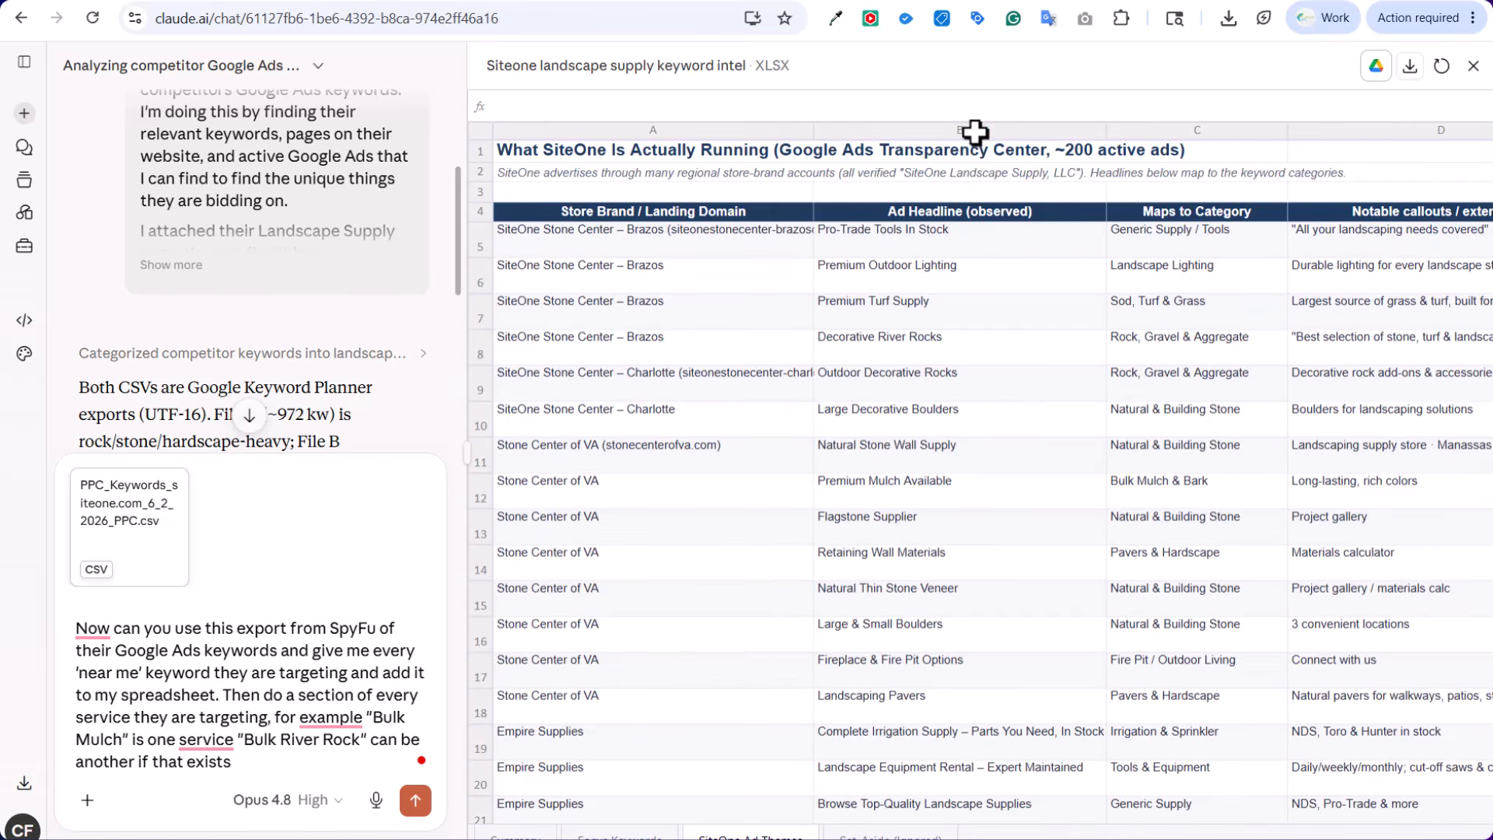
click(975, 132)
scroll(984, 346, down, 8)
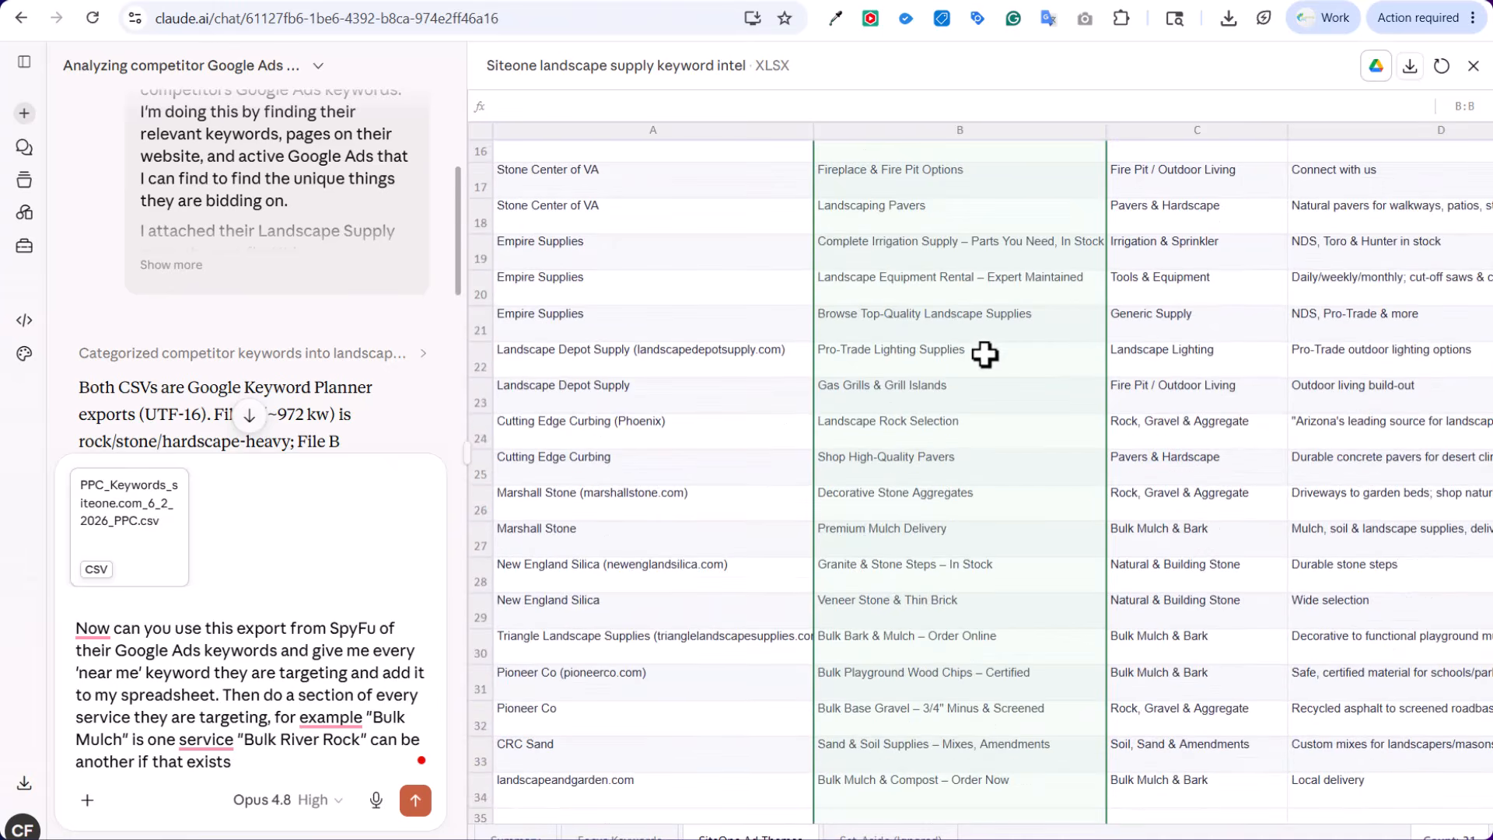
scroll(995, 350, down, 1)
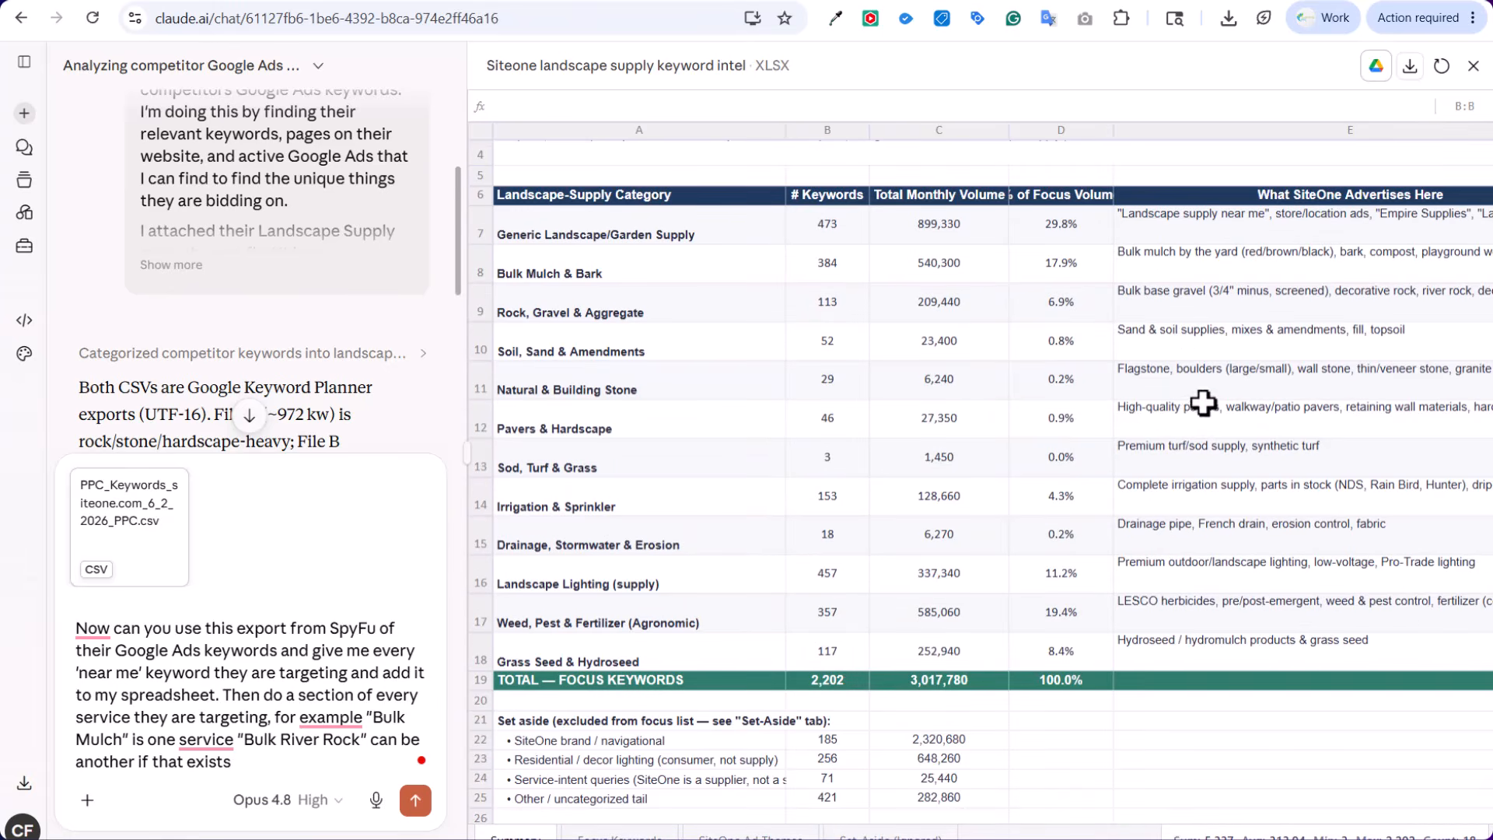
Examine the brand, residential lighting, service-intent and uncategorized keywords on the Set-Aside (Ignored) sheet, and return to the Summary sheet
click(851, 835)
scroll(1007, 443, down, 5)
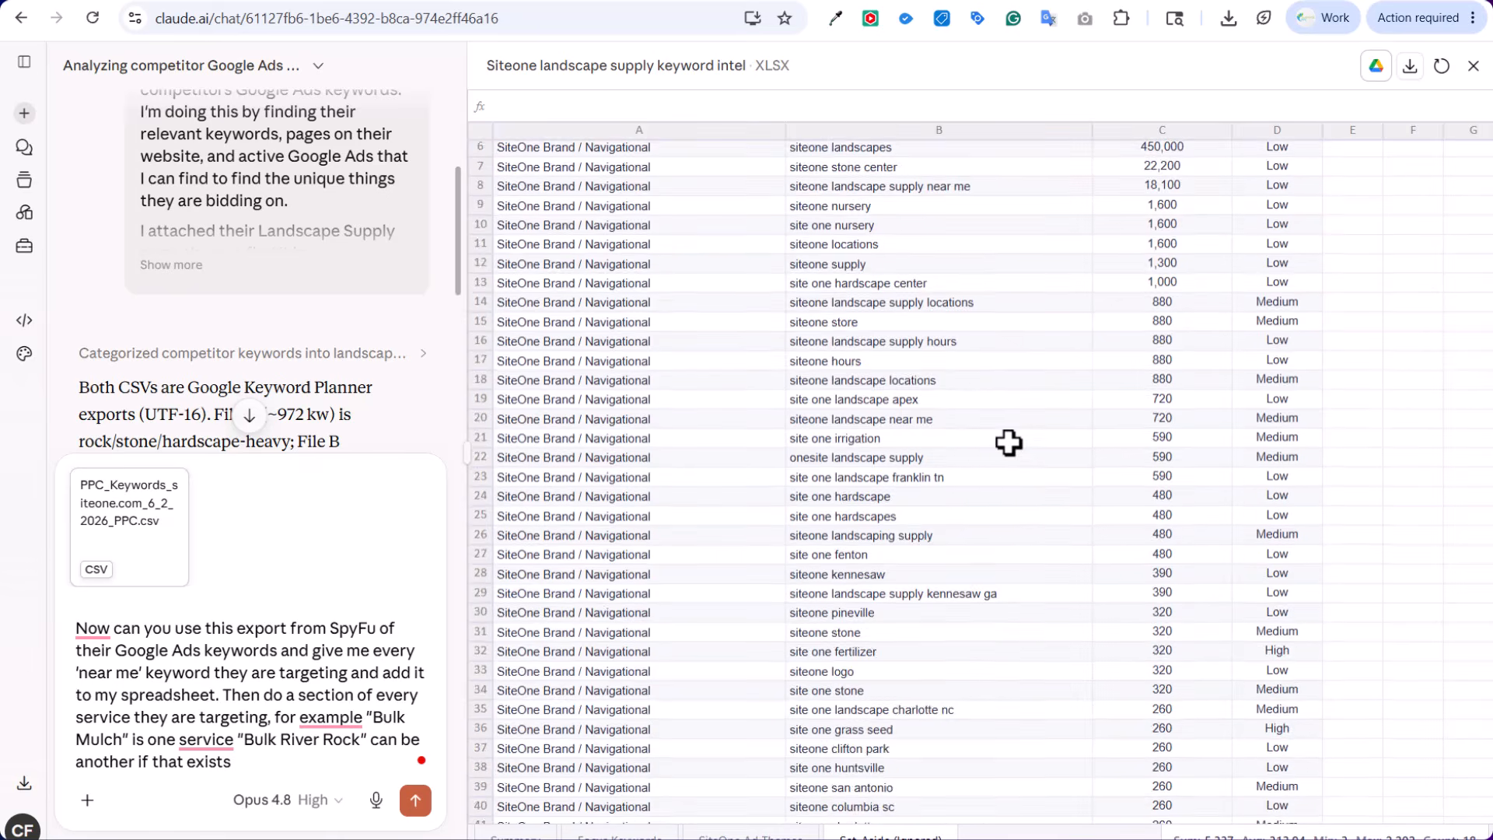
scroll(1009, 444, down, 20)
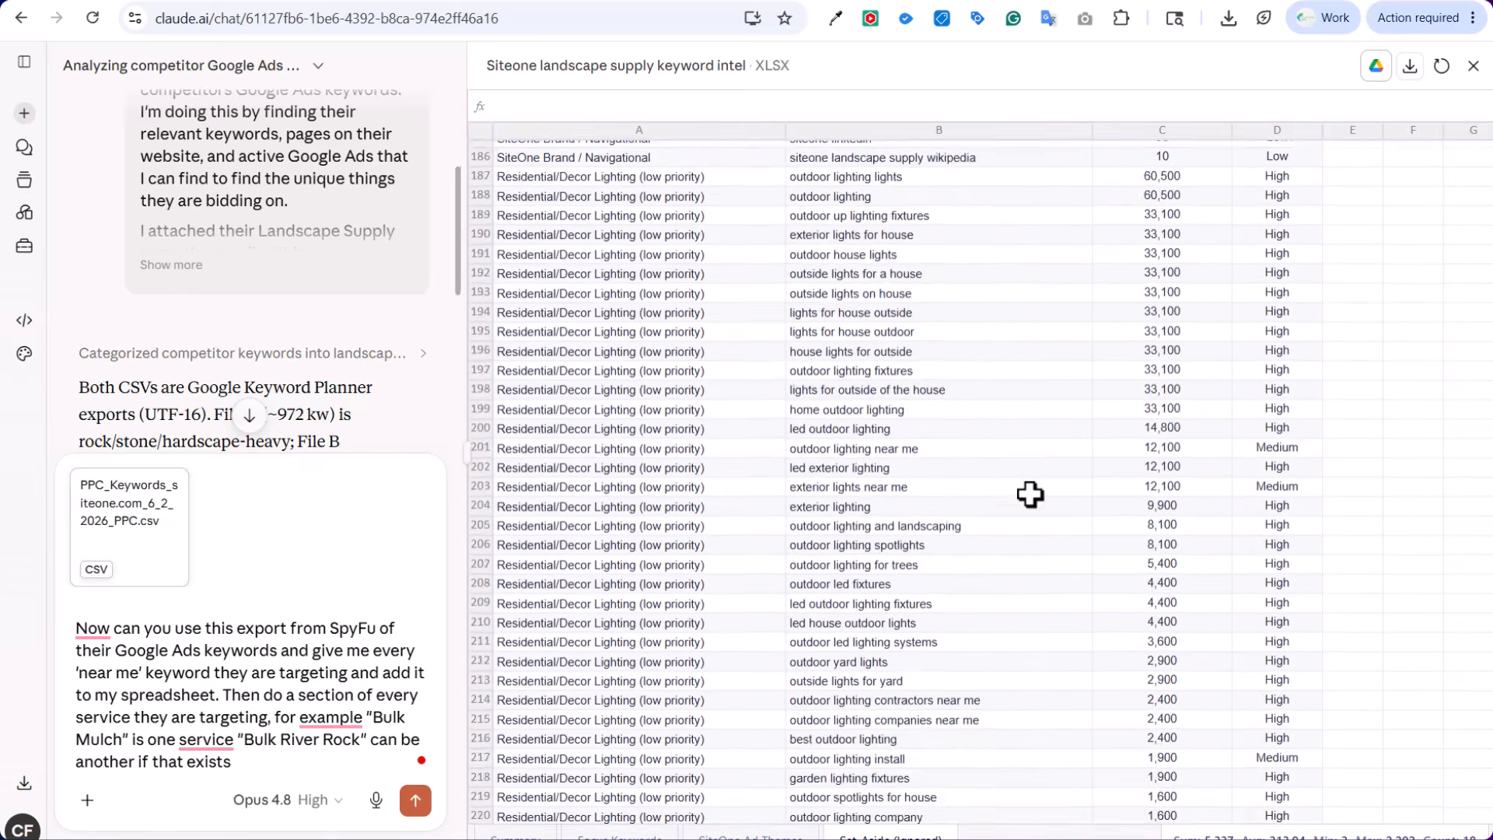
scroll(1035, 513, down, 20)
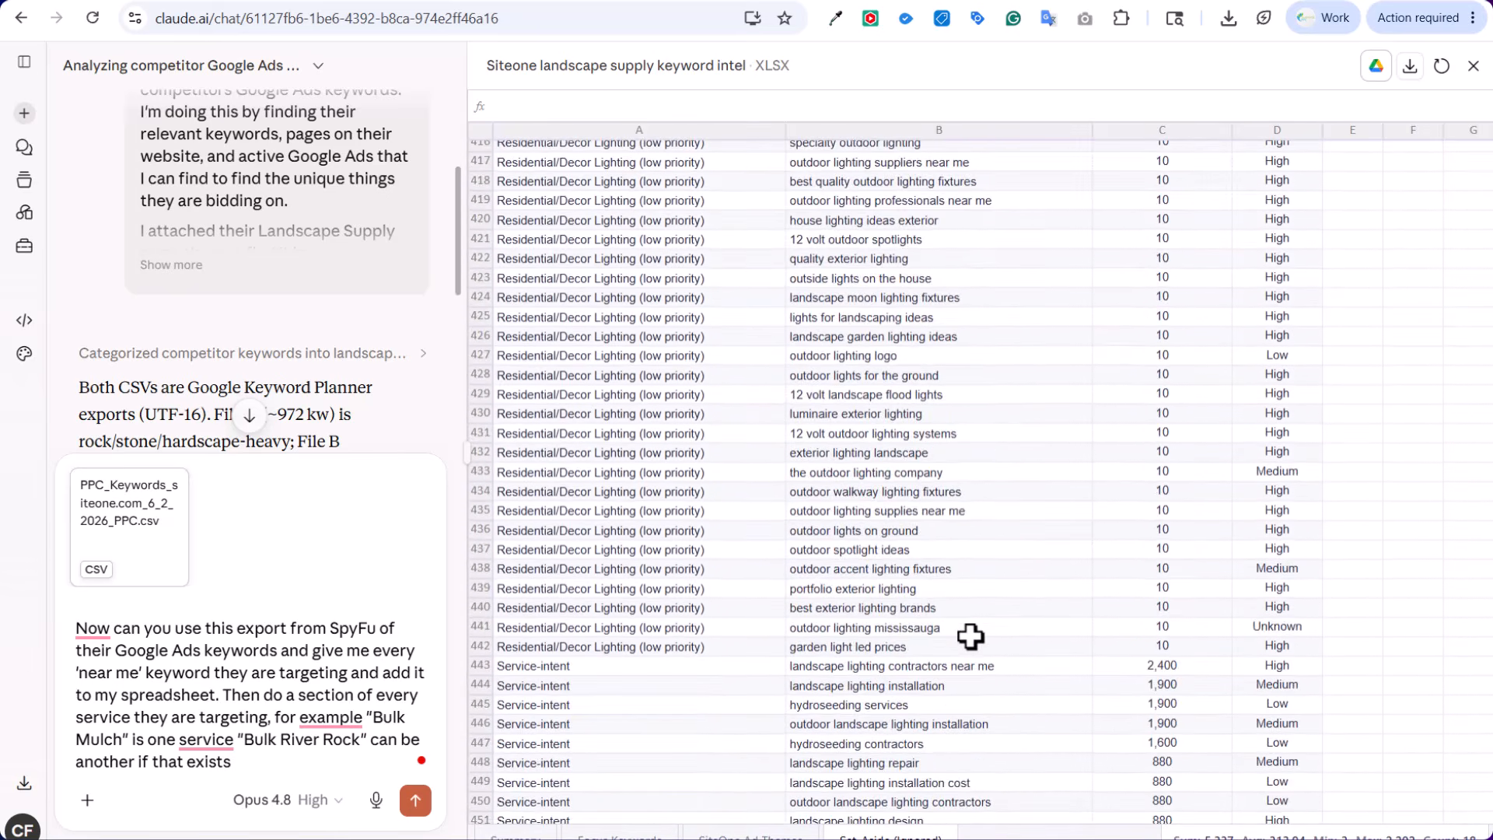
scroll(975, 620, down, 6)
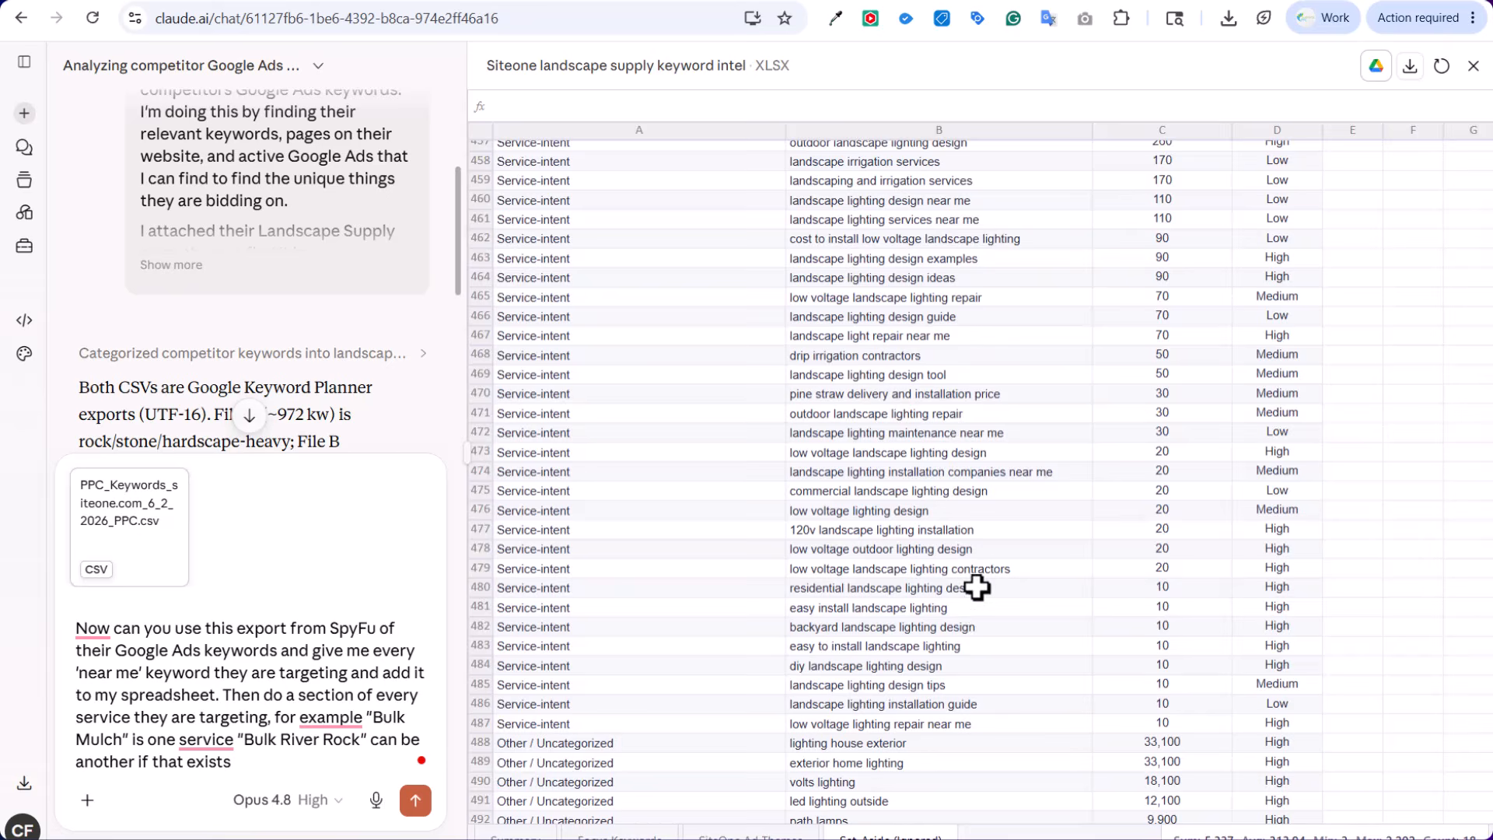
scroll(970, 592, up, 10)
scroll(960, 652, up, 15)
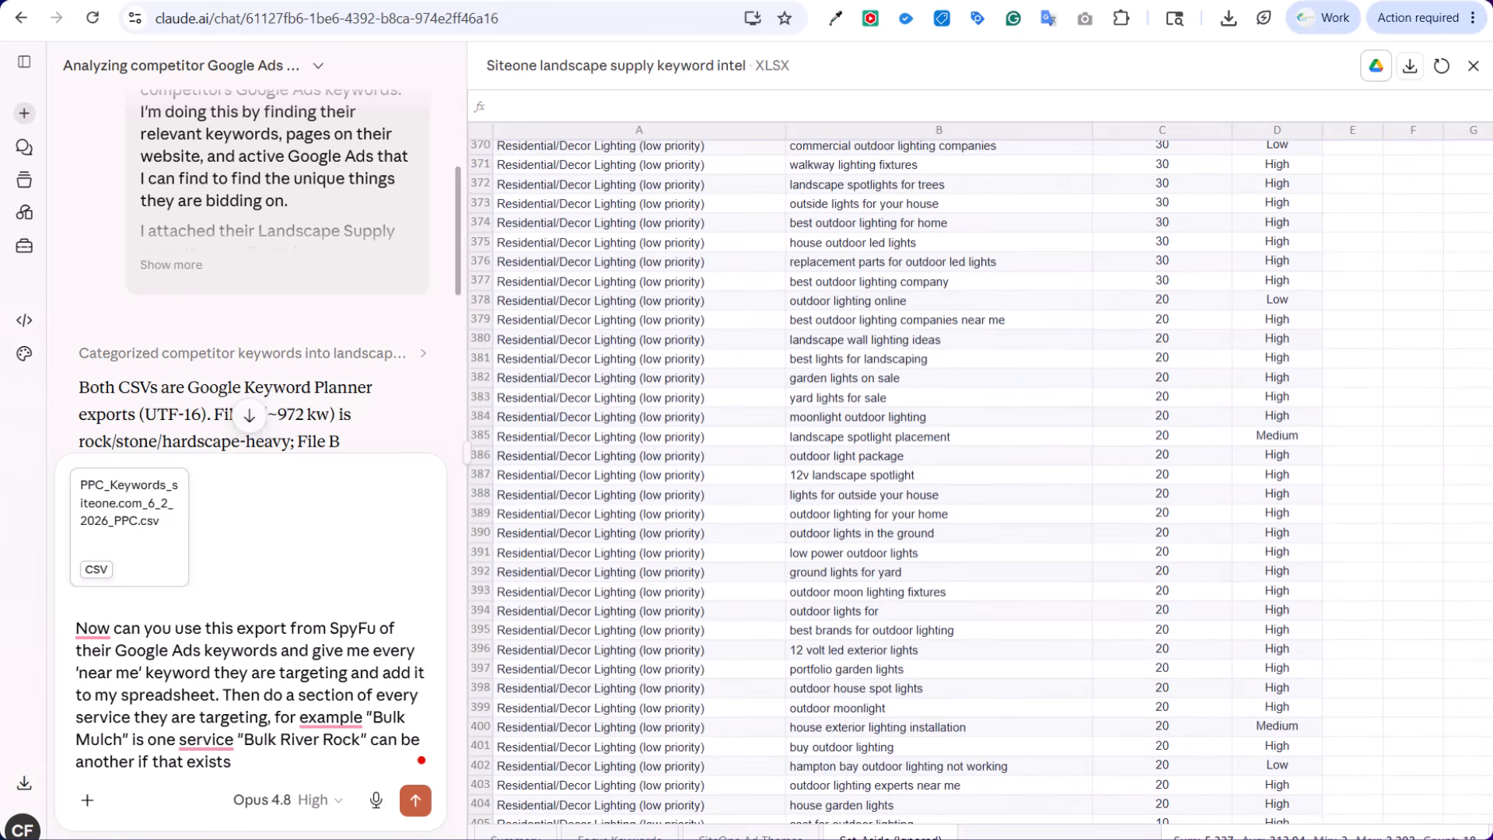
click(747, 837)
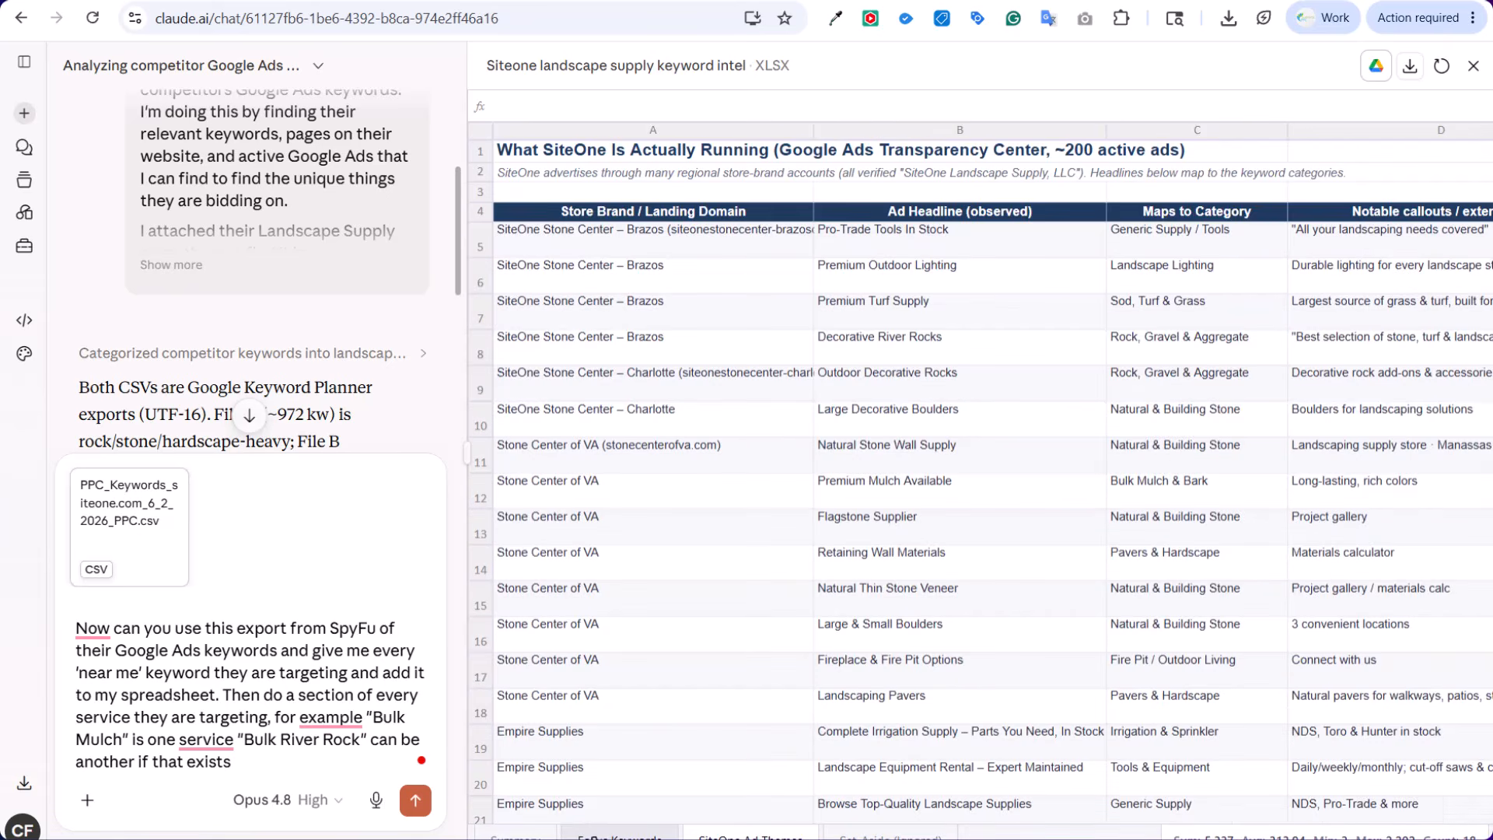
click(601, 837)
click(516, 837)
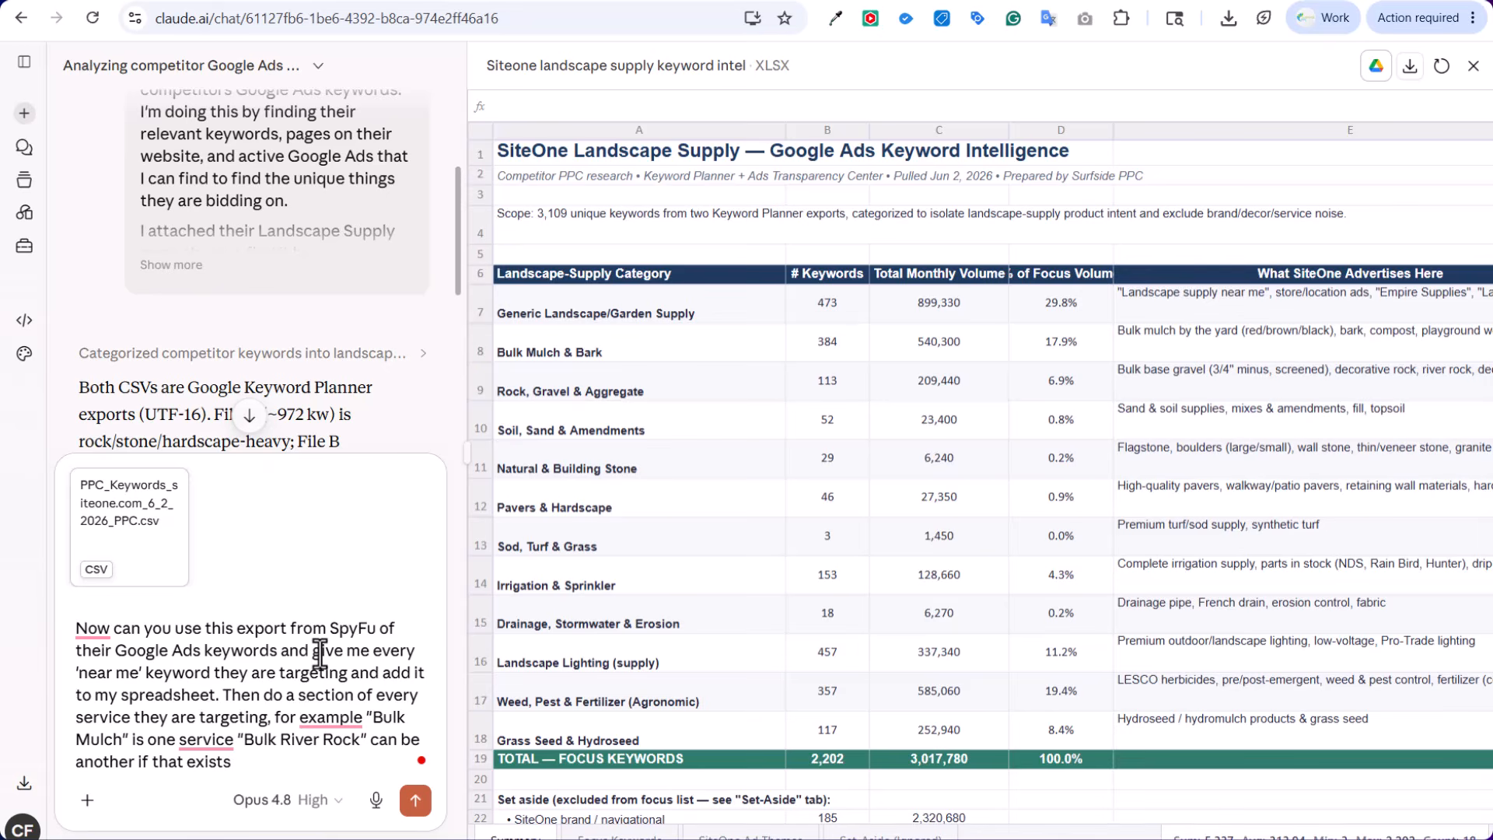
Send Claude the prepared request with the SpyFu PPC keywords CSV and go to the sent message in the conversation
click(415, 801)
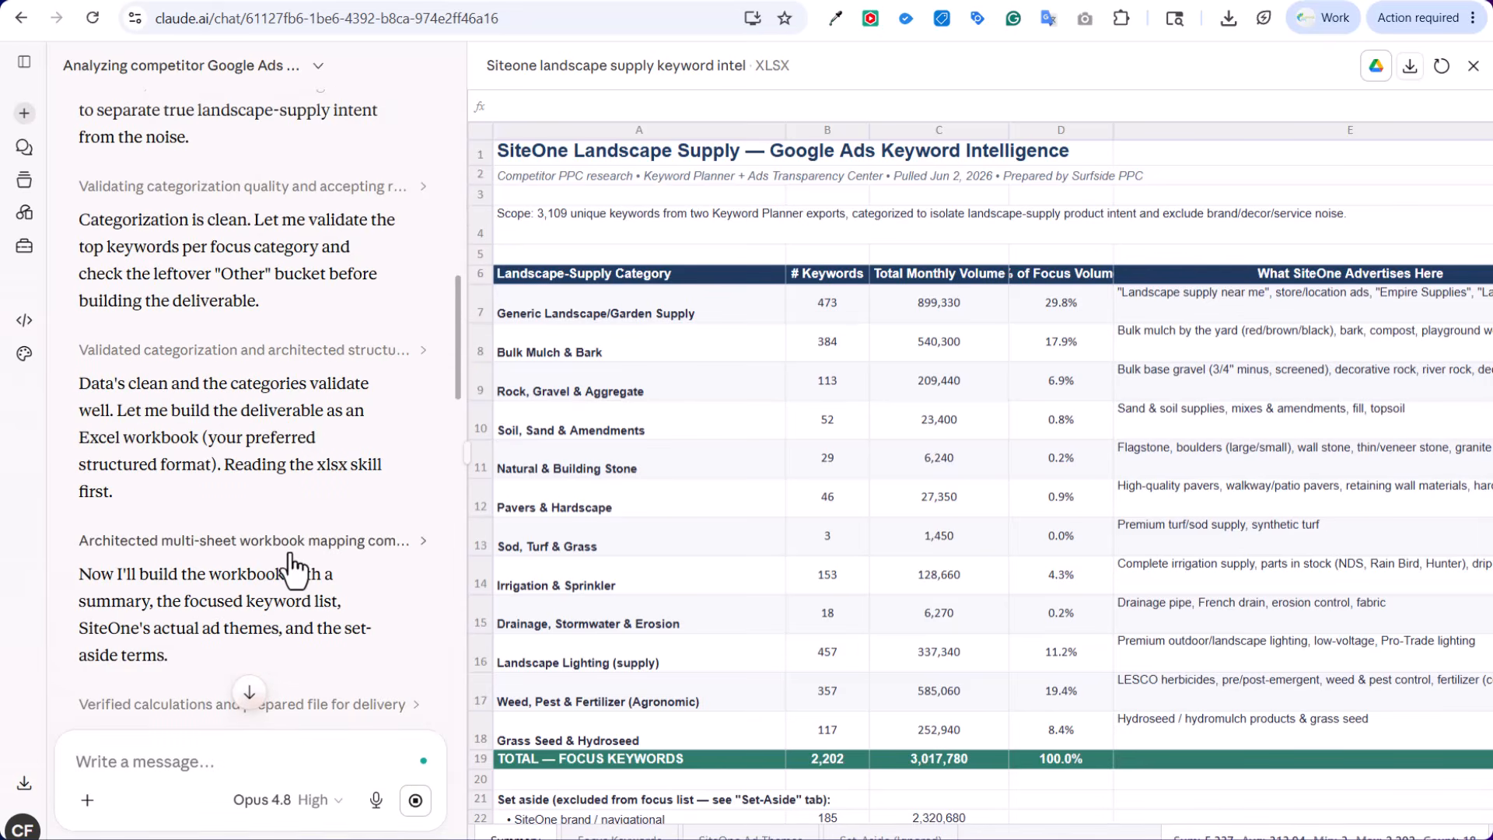
scroll(340, 554, down, 15)
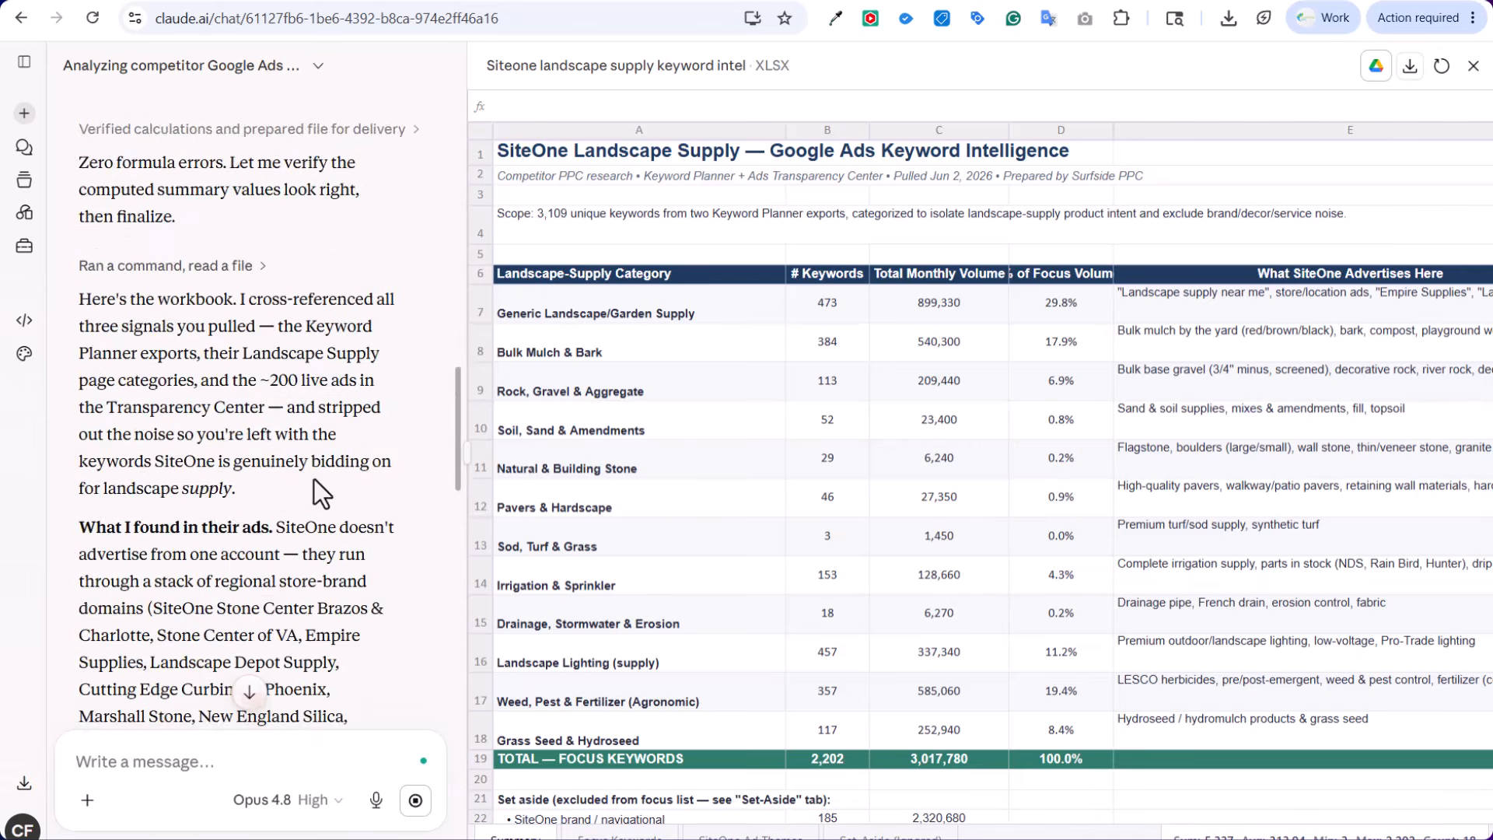
scroll(340, 553, down, 10)
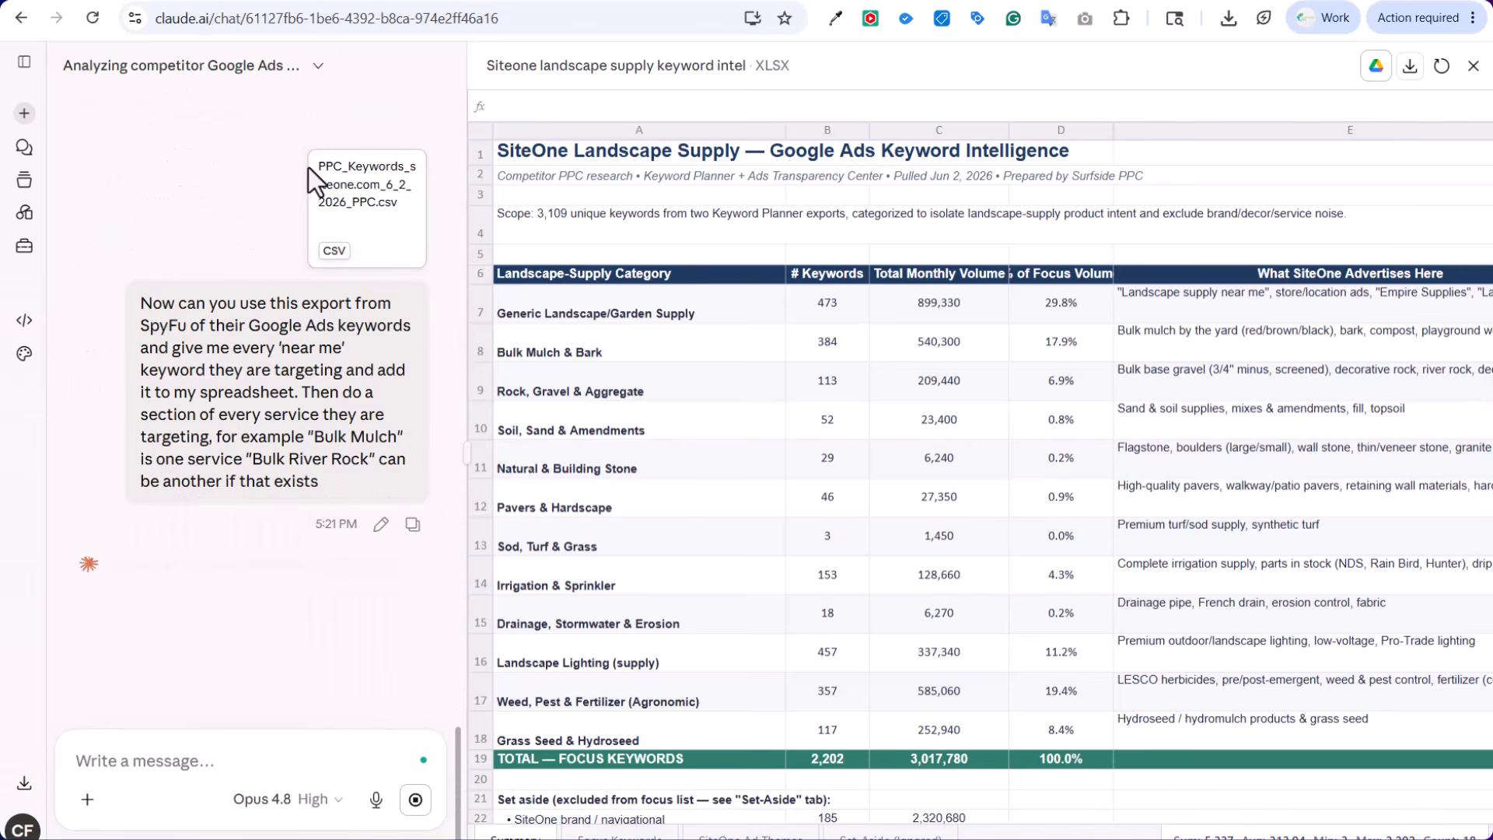
Switch to SpyFu's Ad History for siteone.com and browse the Top Ads through to the last ones
click(872, 2)
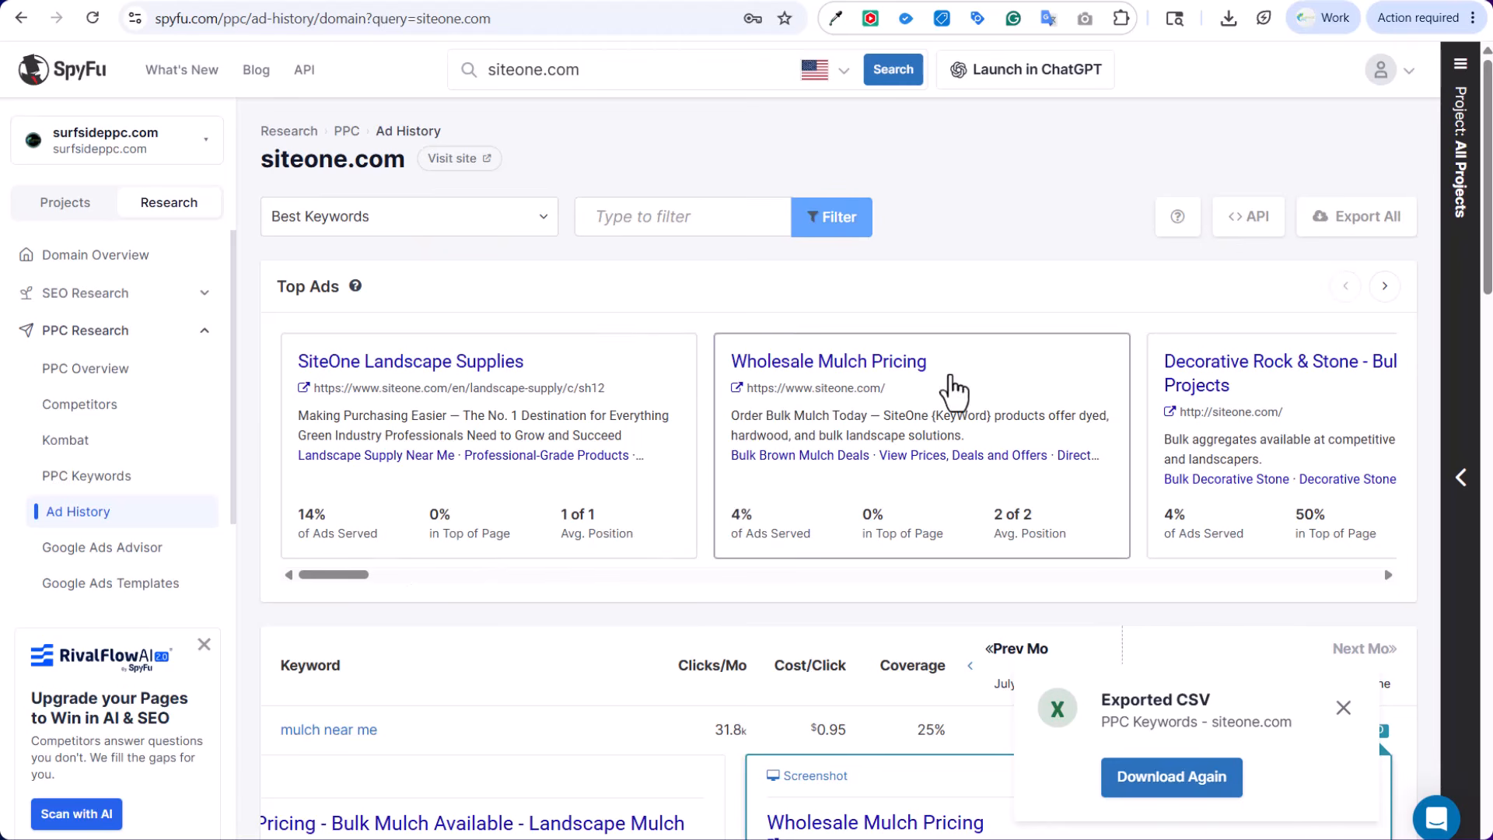
drag(342, 576, 390, 574)
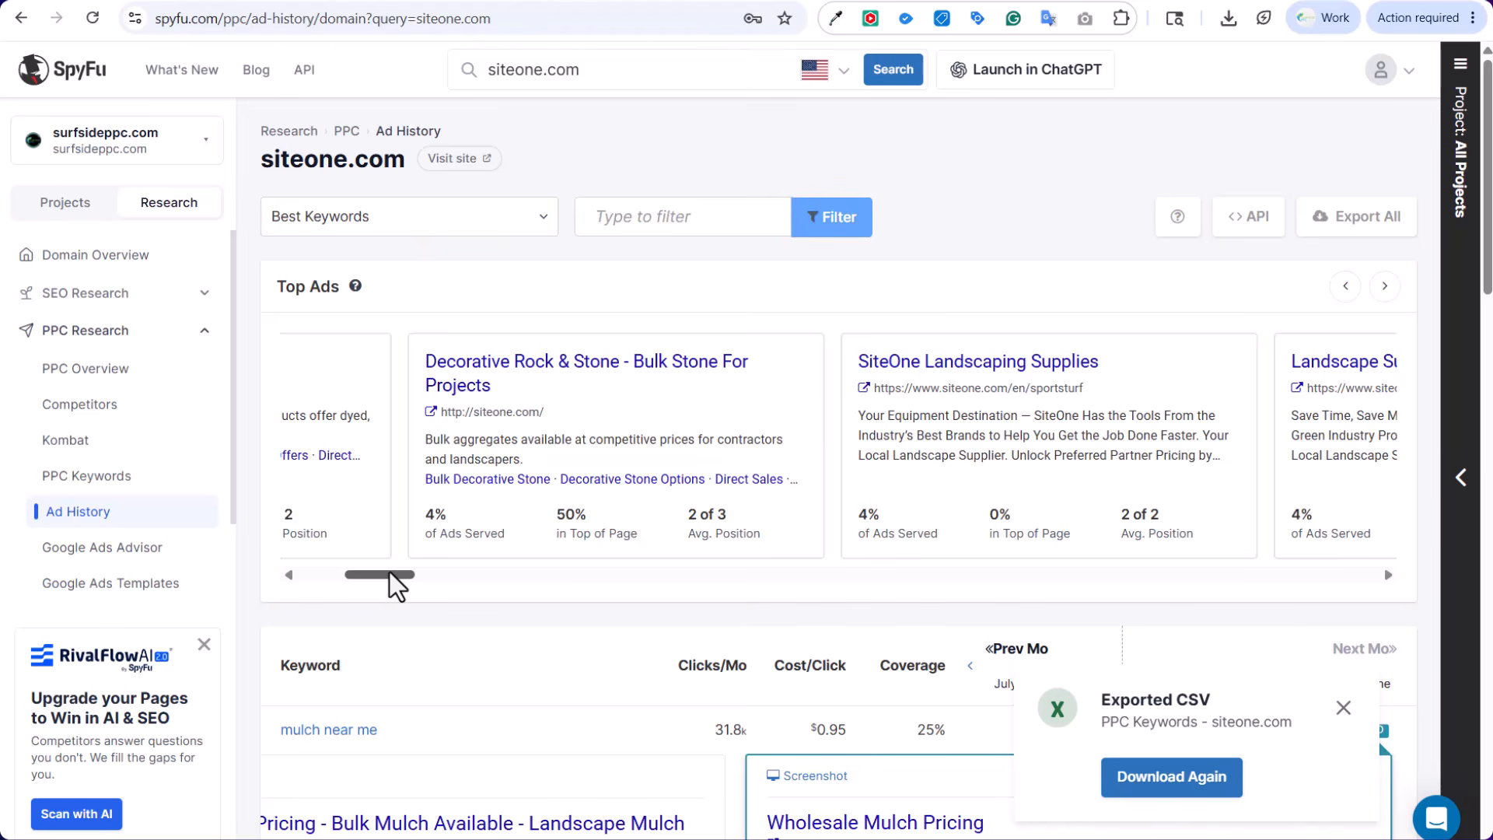
drag(390, 572, 1366, 608)
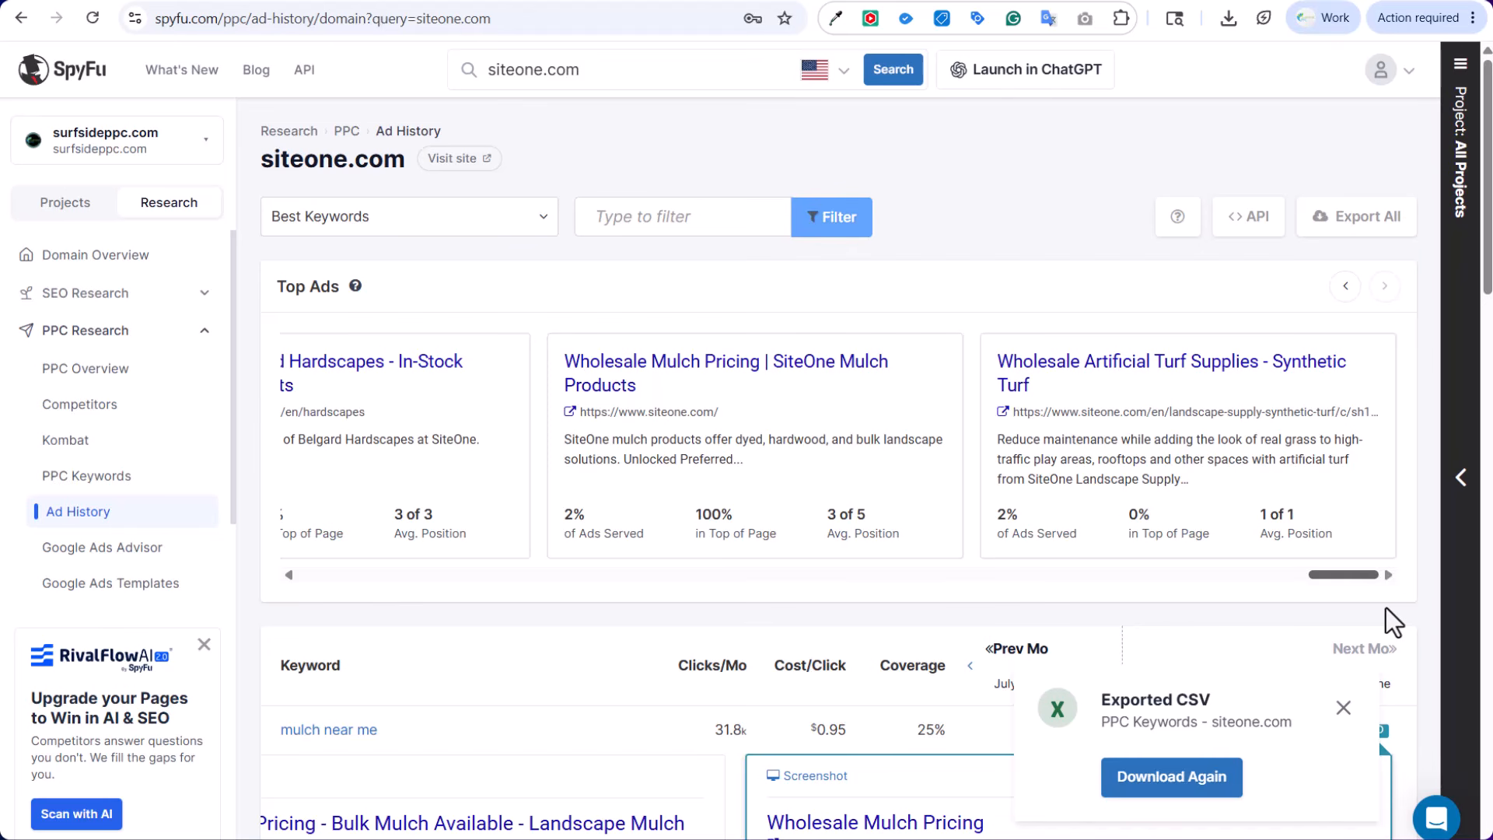
drag(1375, 609, 1327, 618)
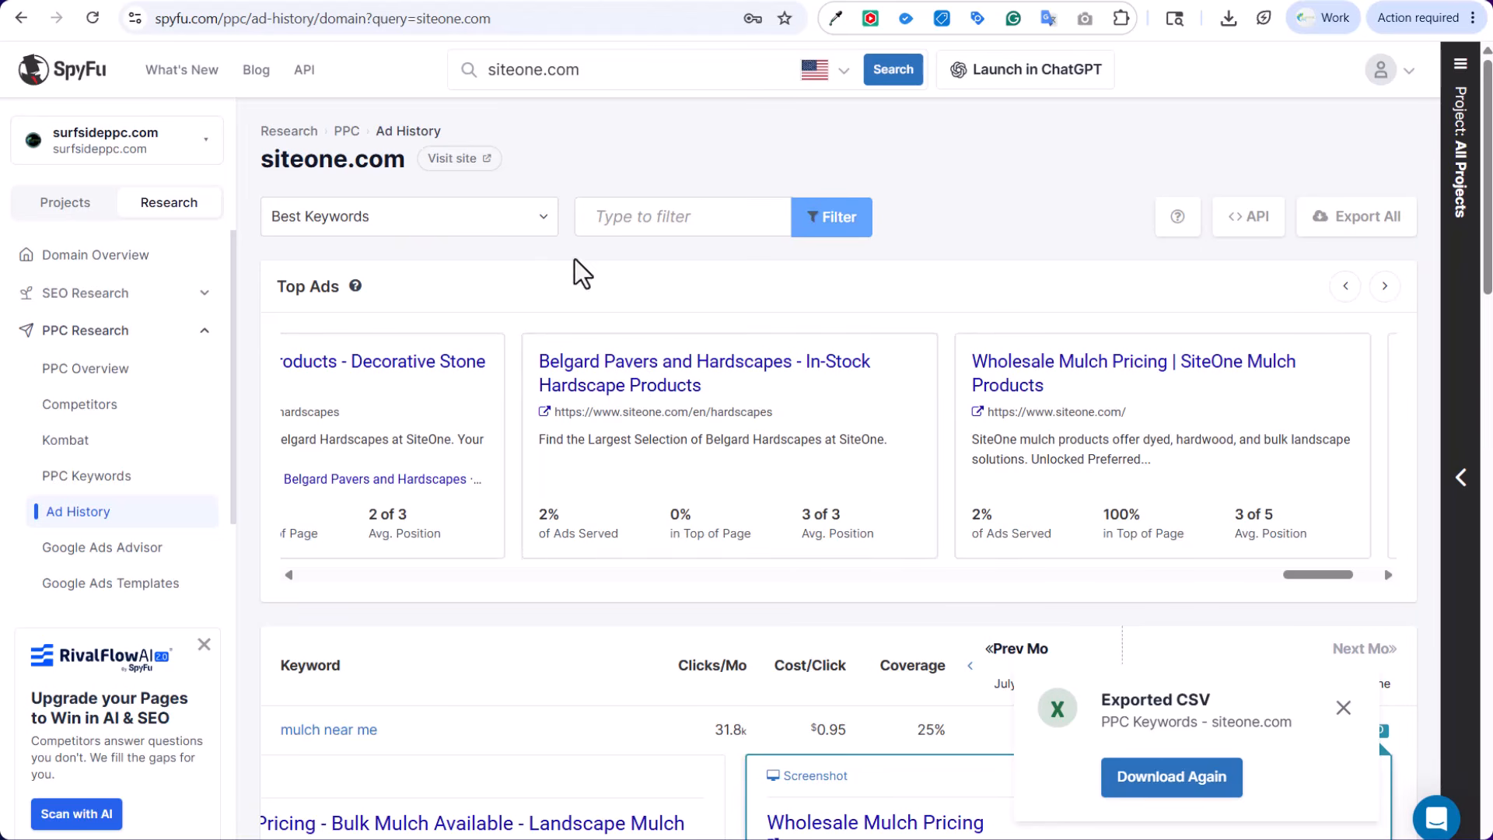
Filter the ad history to the Belgard Pavers and Hardscapes in-stock ad and open its siteone.com/en/hardscapes landing page
click(545, 429)
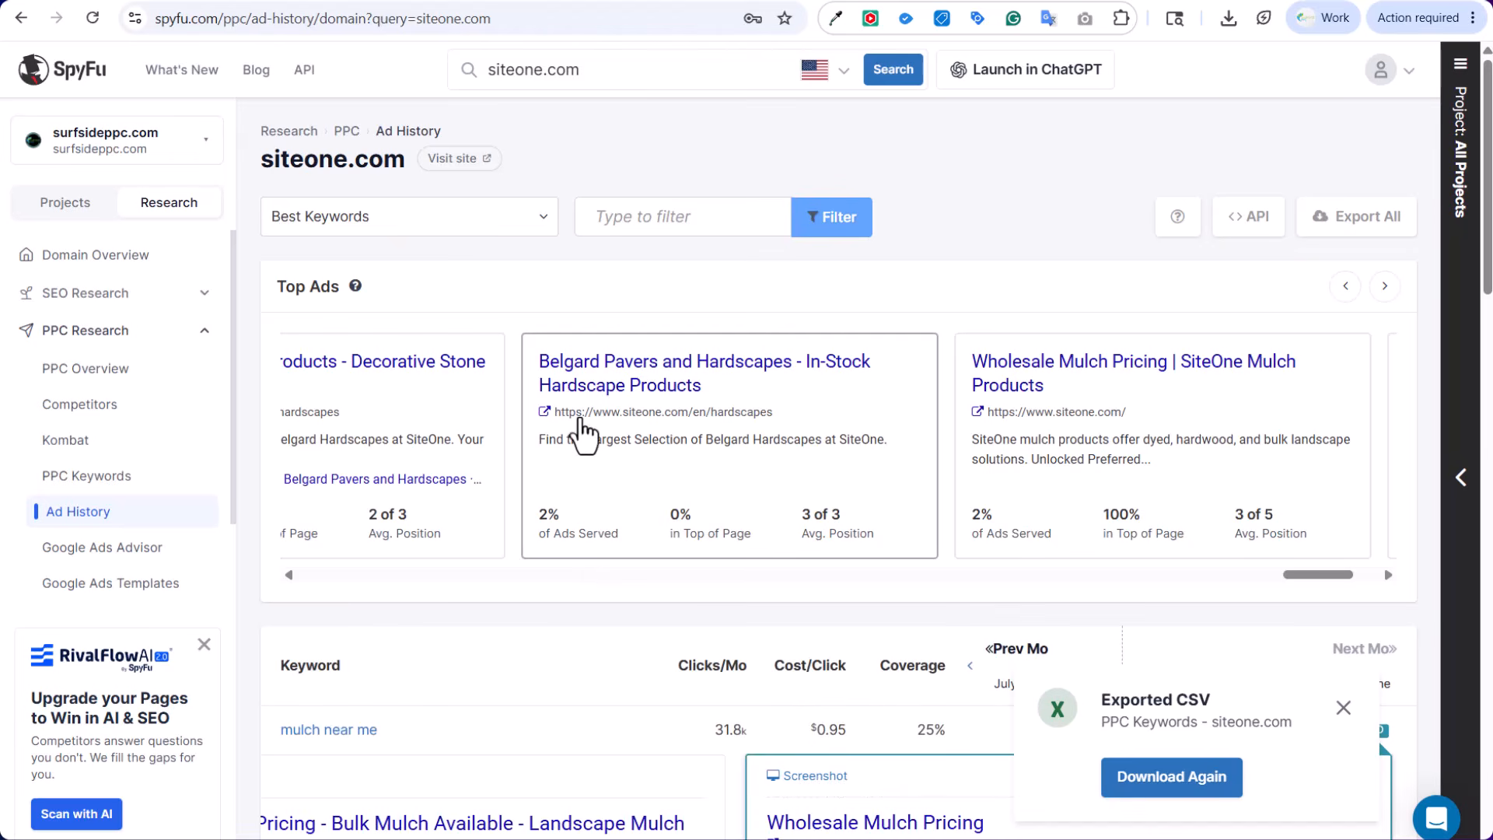
click(580, 430)
scroll(568, 560, down, 2)
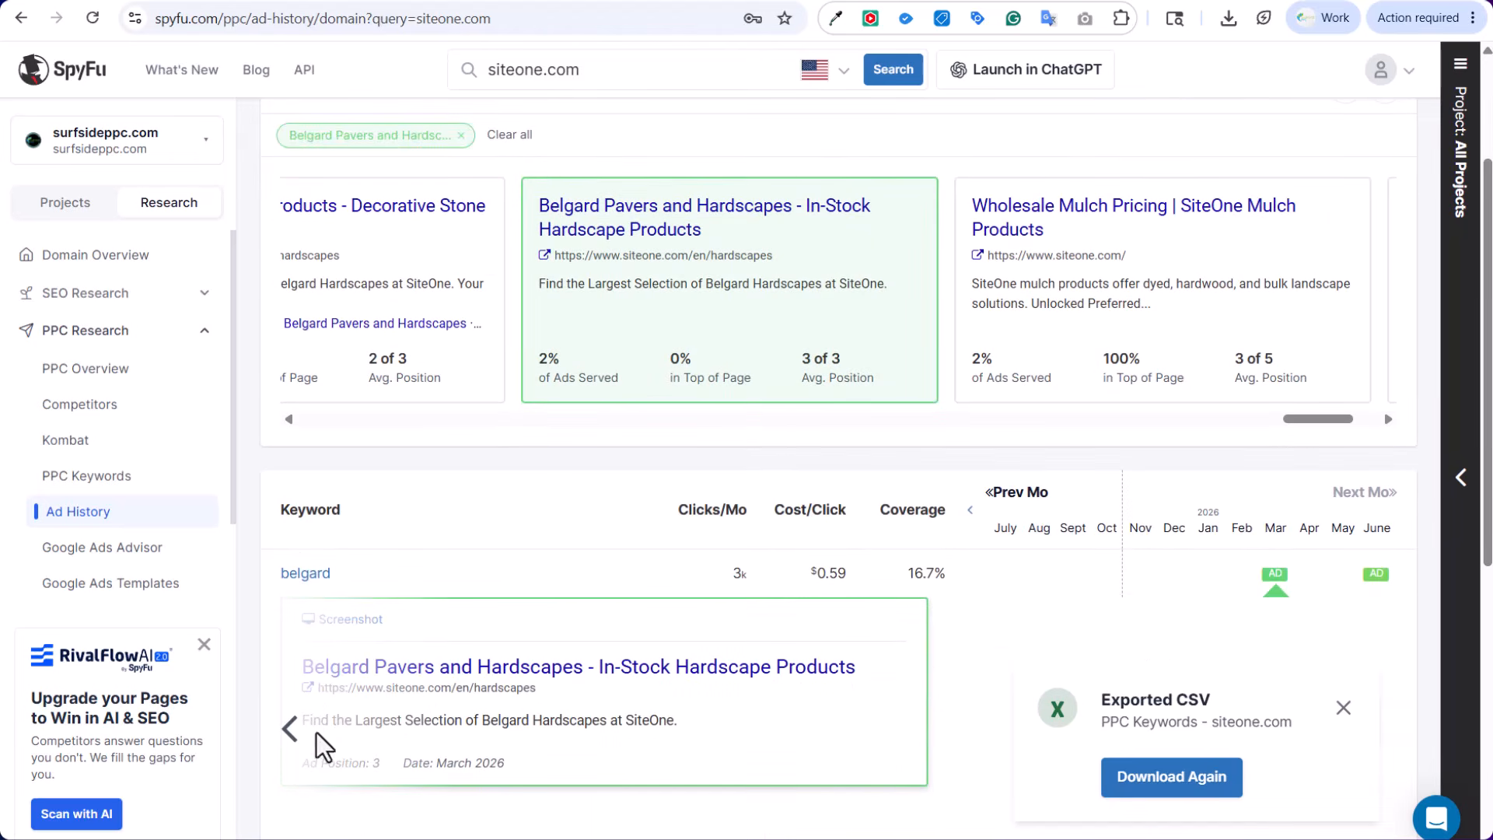
click(475, 687)
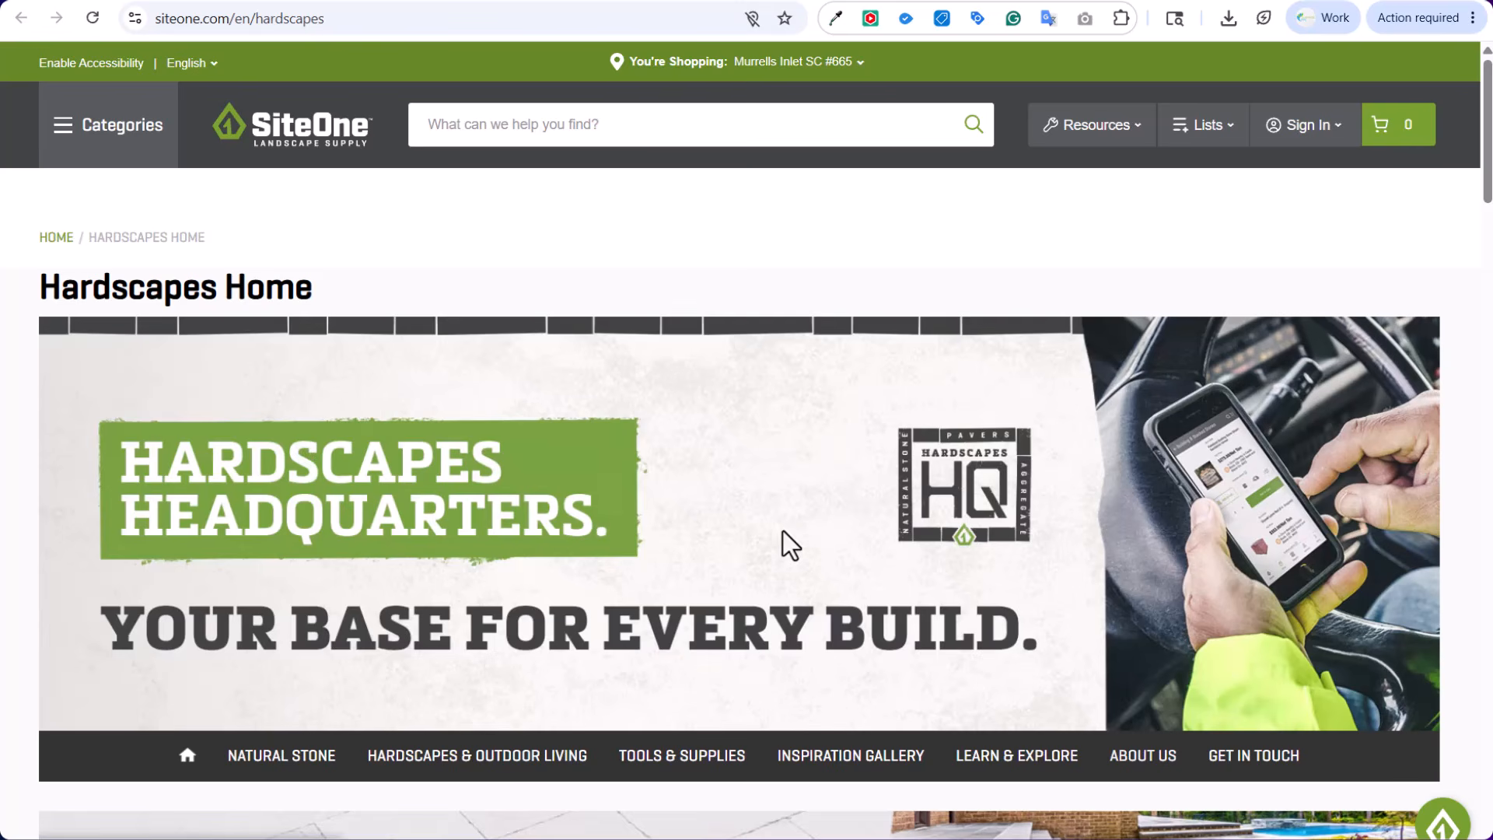
Examine the hardscapes landing page's sections and navigation categories for keyword themes, and switch back to the Claude conversation
scroll(778, 513, down, 5)
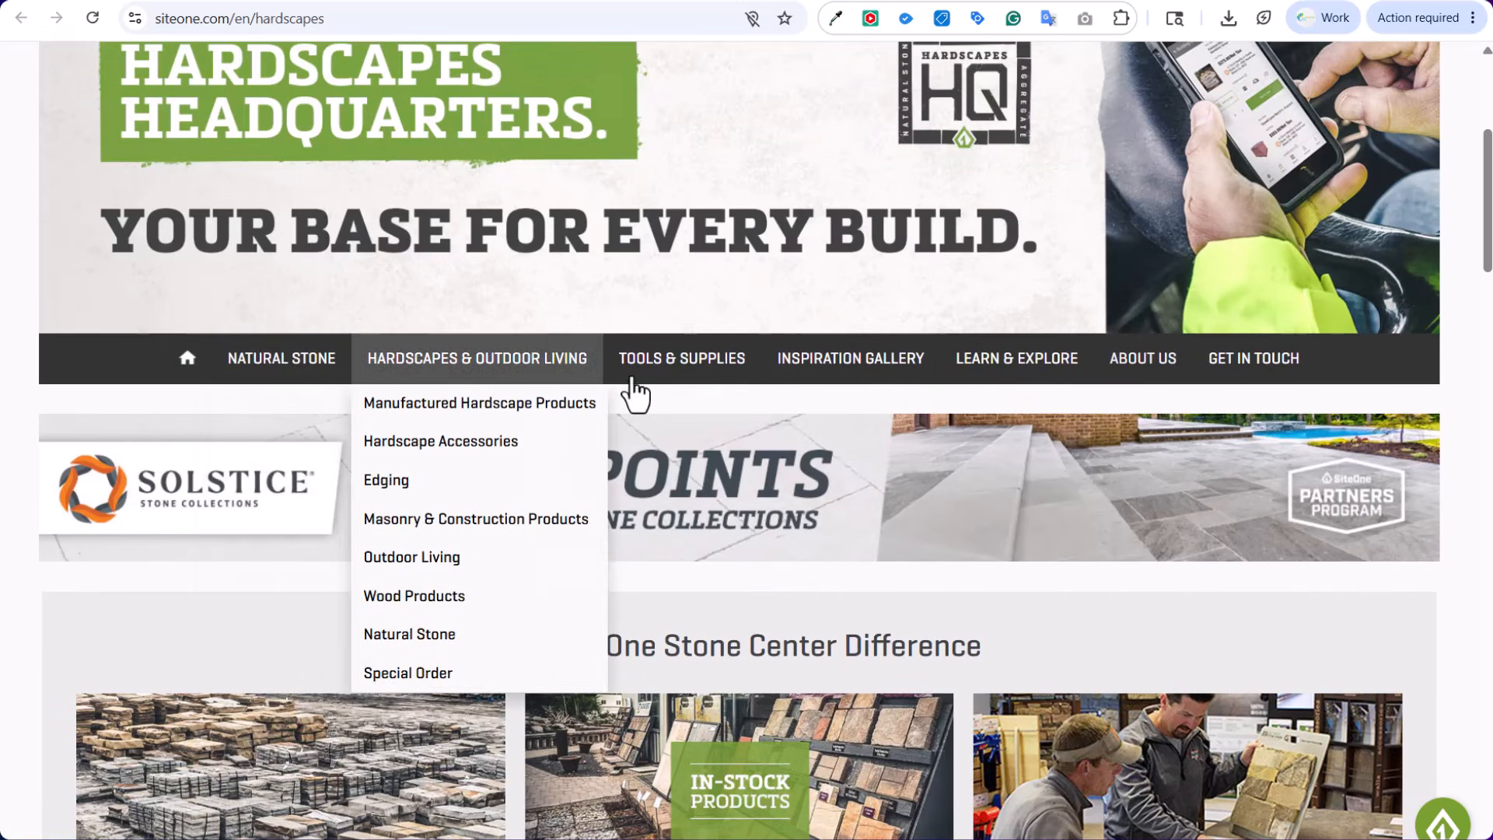
scroll(1089, 443, down, 15)
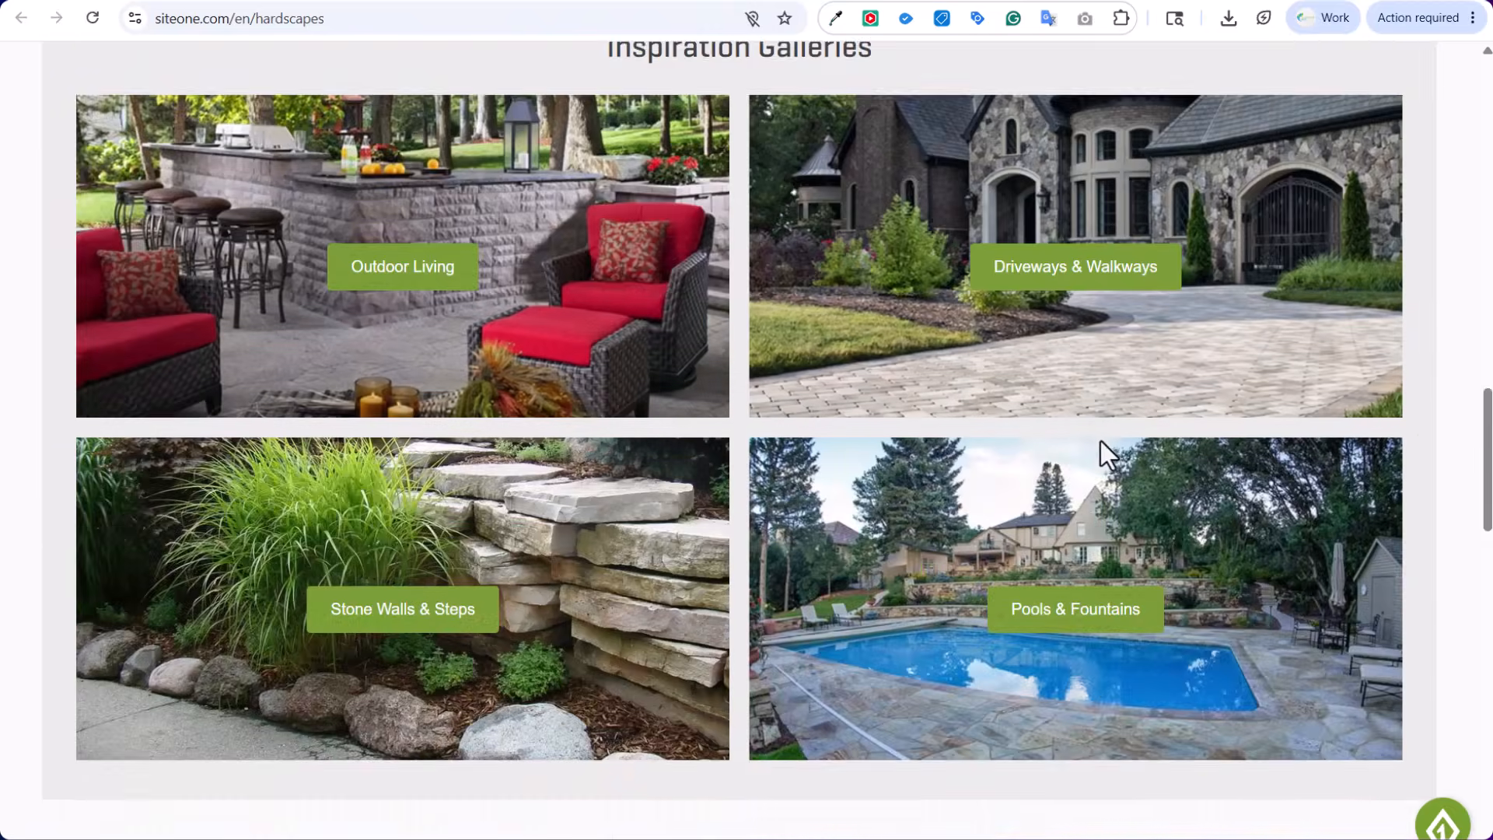
scroll(1100, 441, down, 9)
scroll(1132, 493, up, 12)
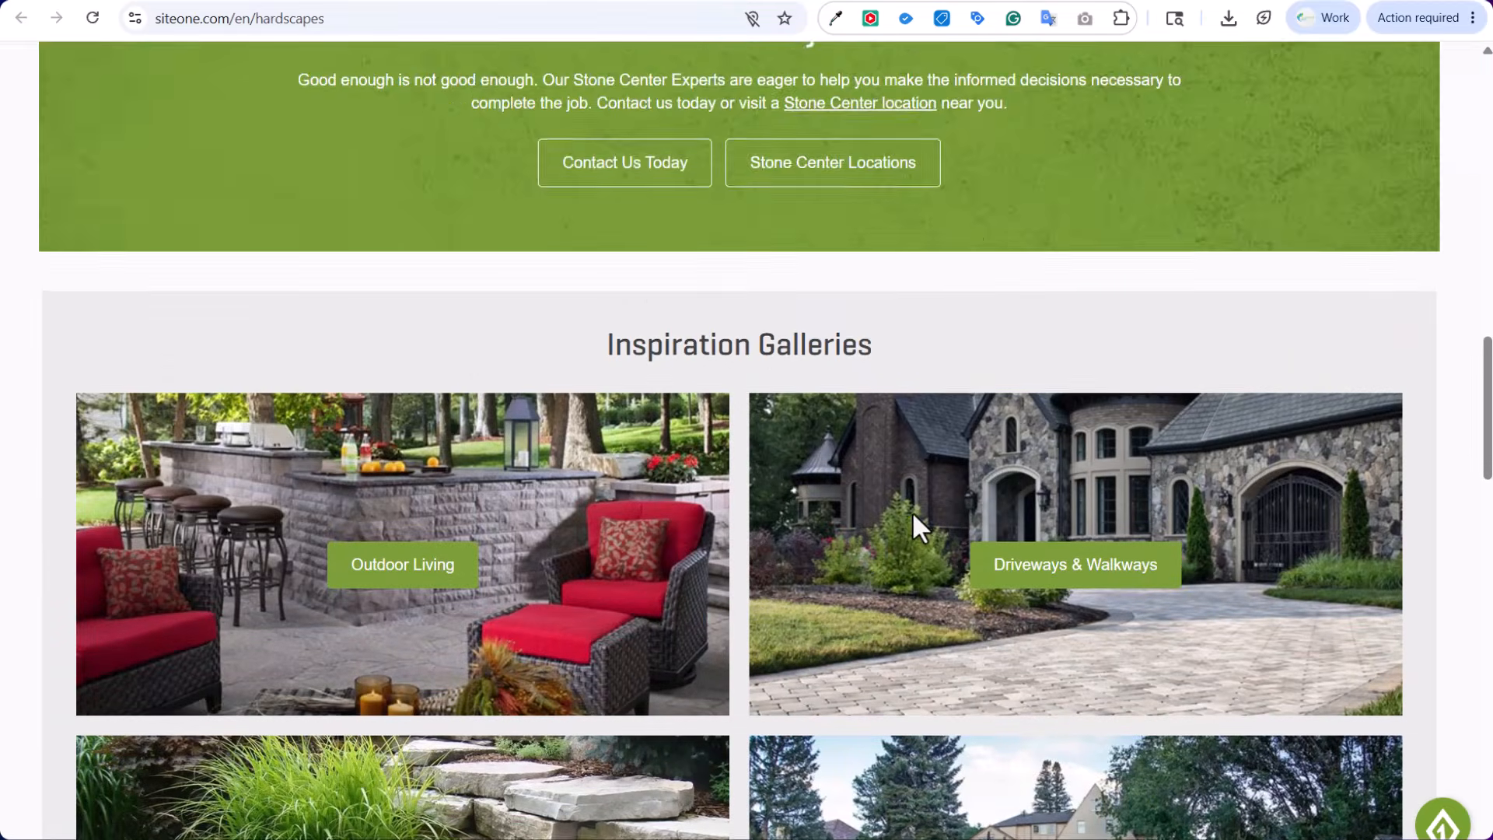
scroll(895, 544, up, 16)
mouse_move(472, 467)
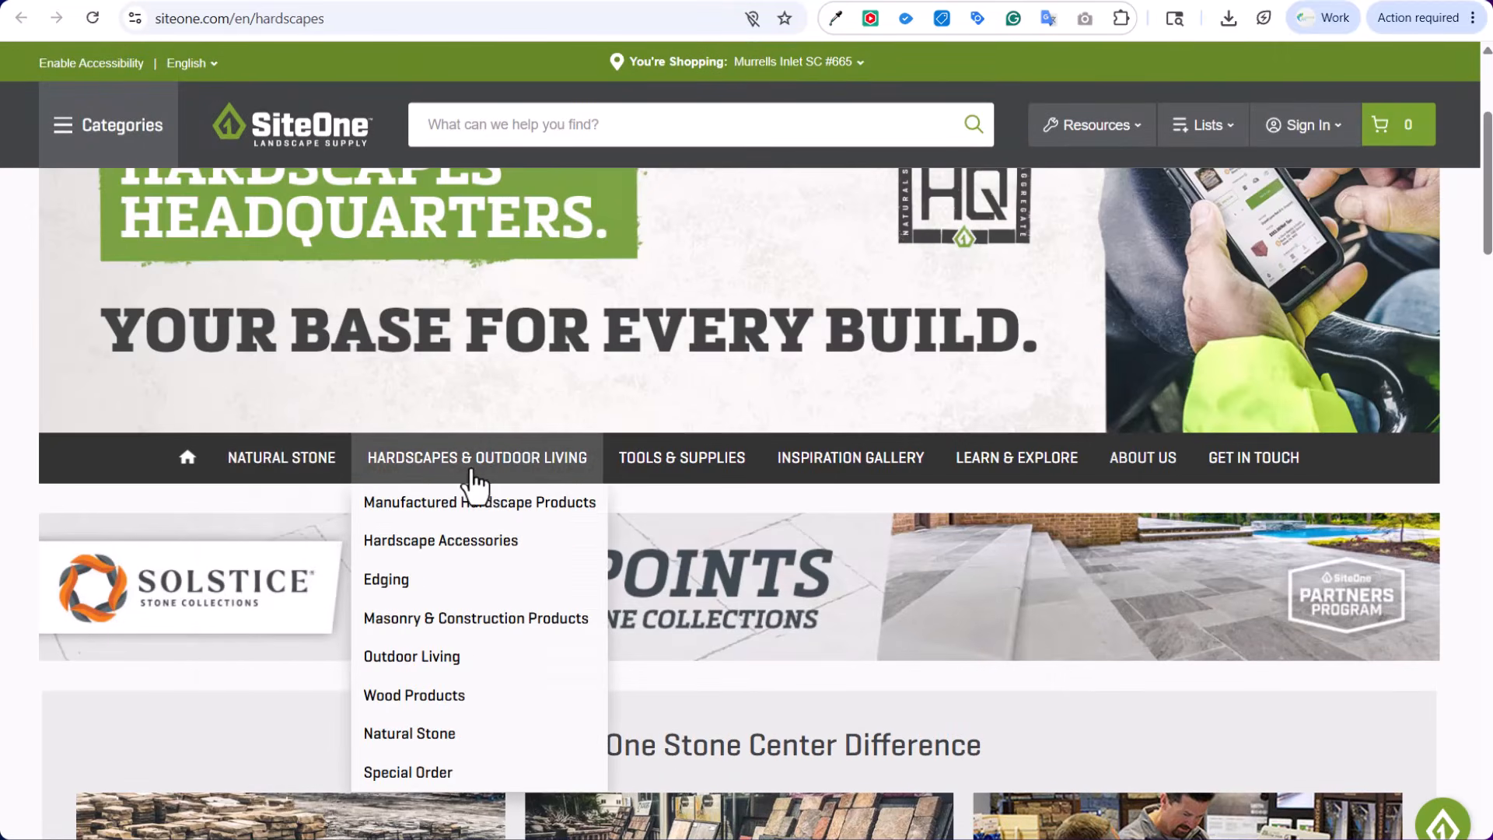
scroll(472, 476, down, 6)
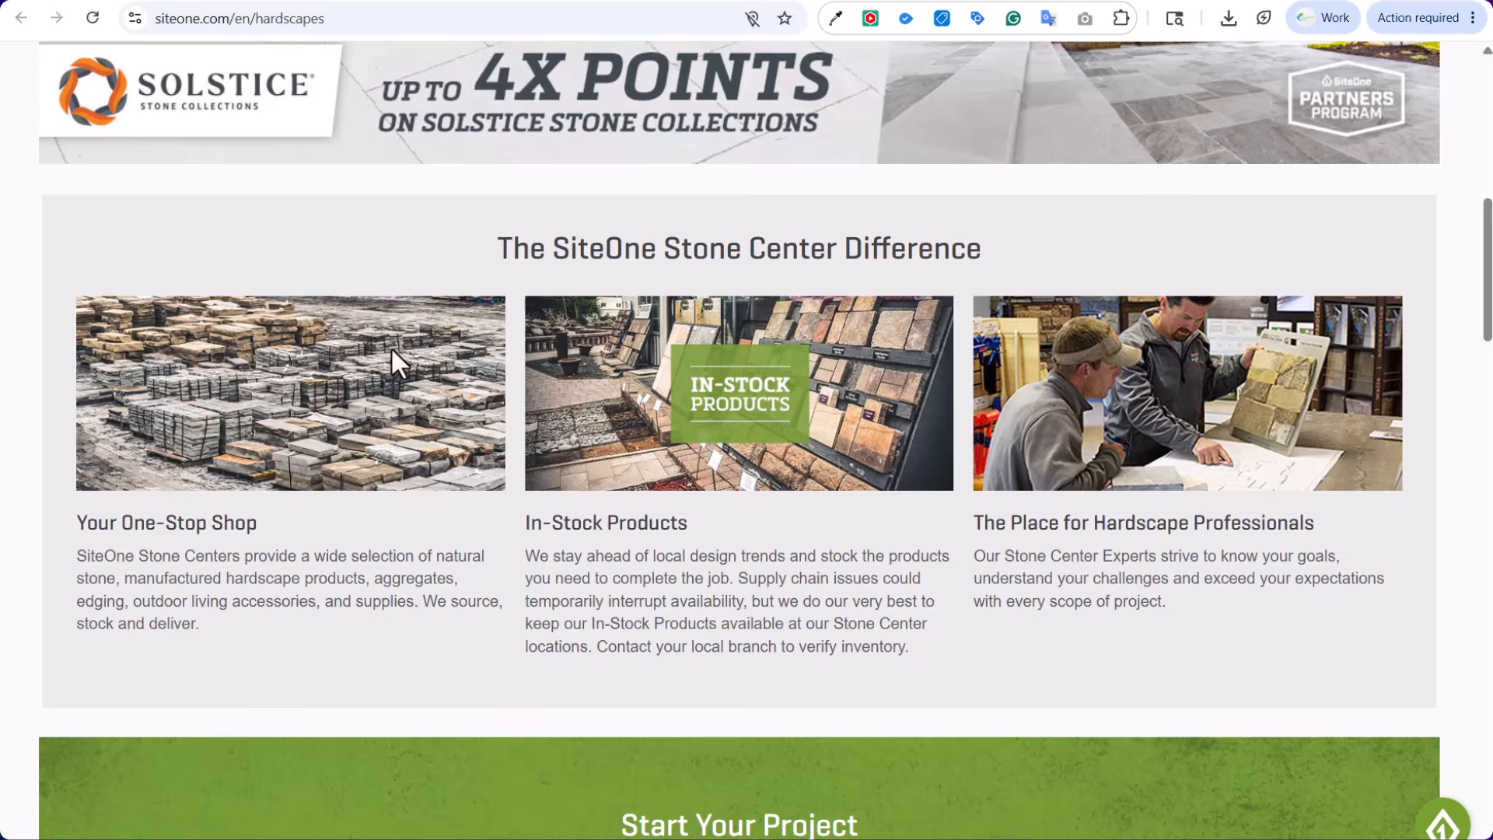
scroll(390, 347, up, 6)
mouse_move(430, 482)
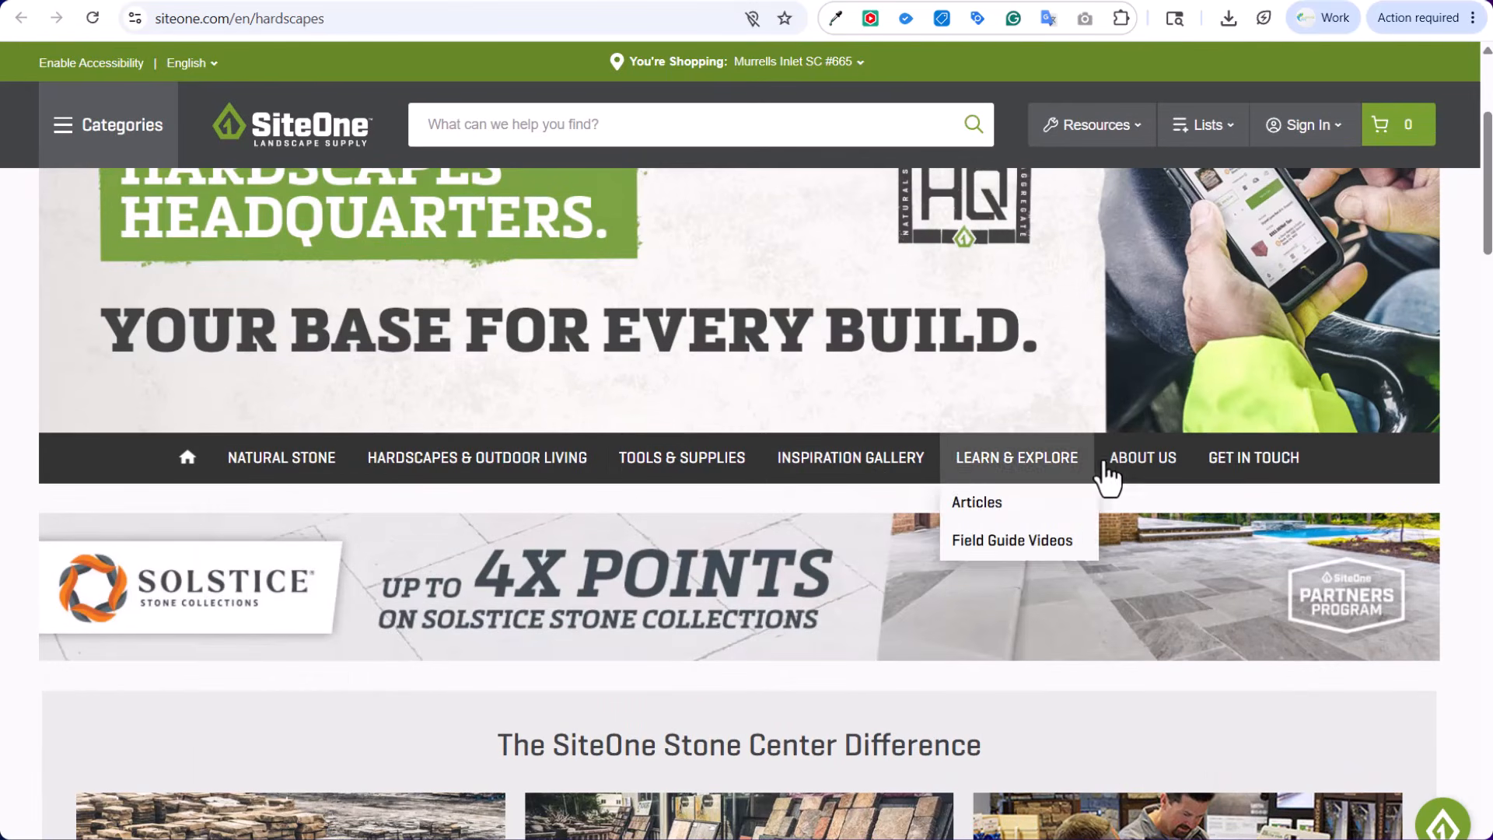
mouse_move(282, 467)
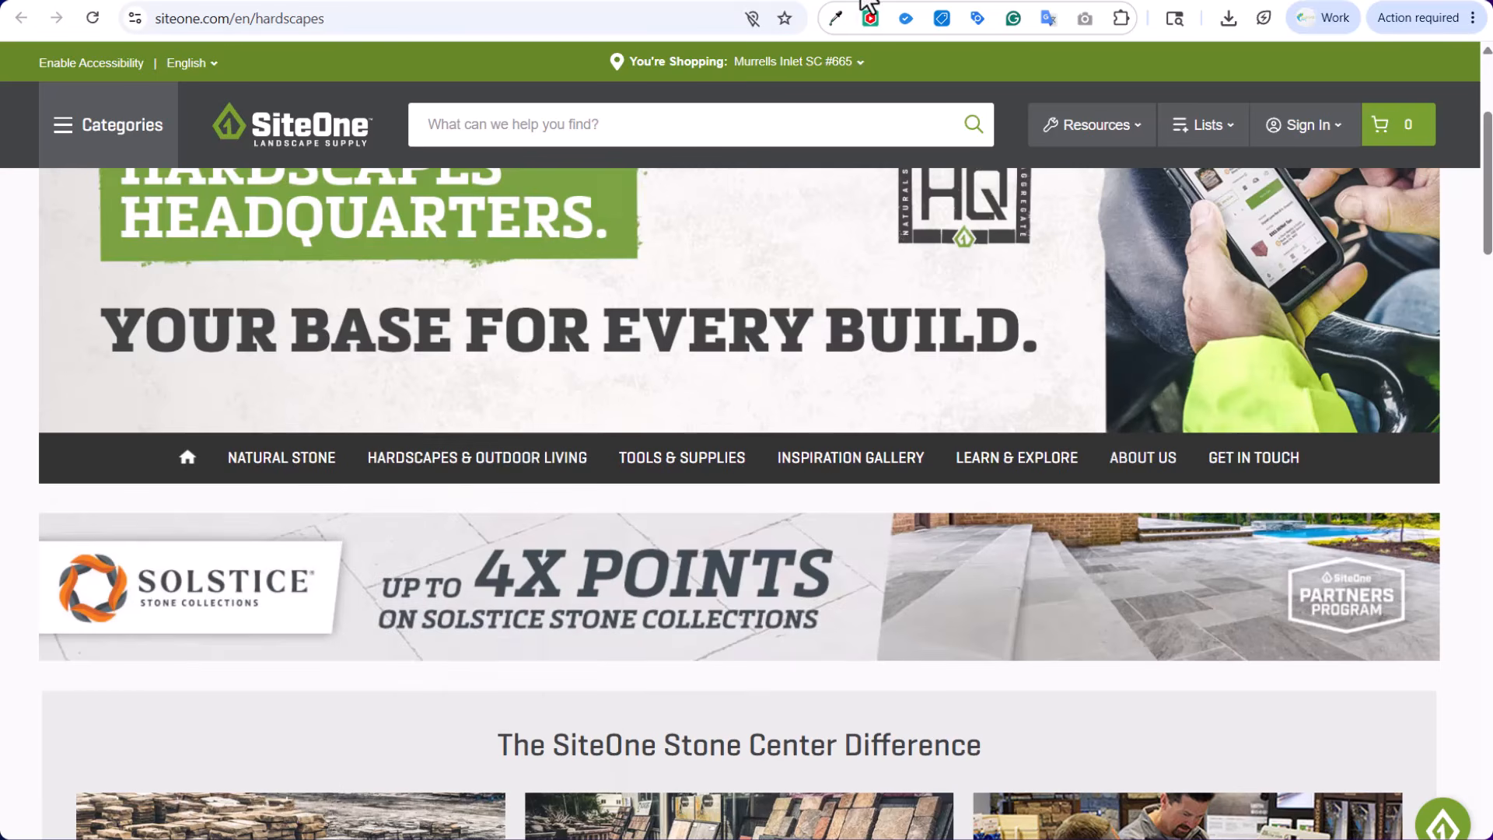
click(983, 4)
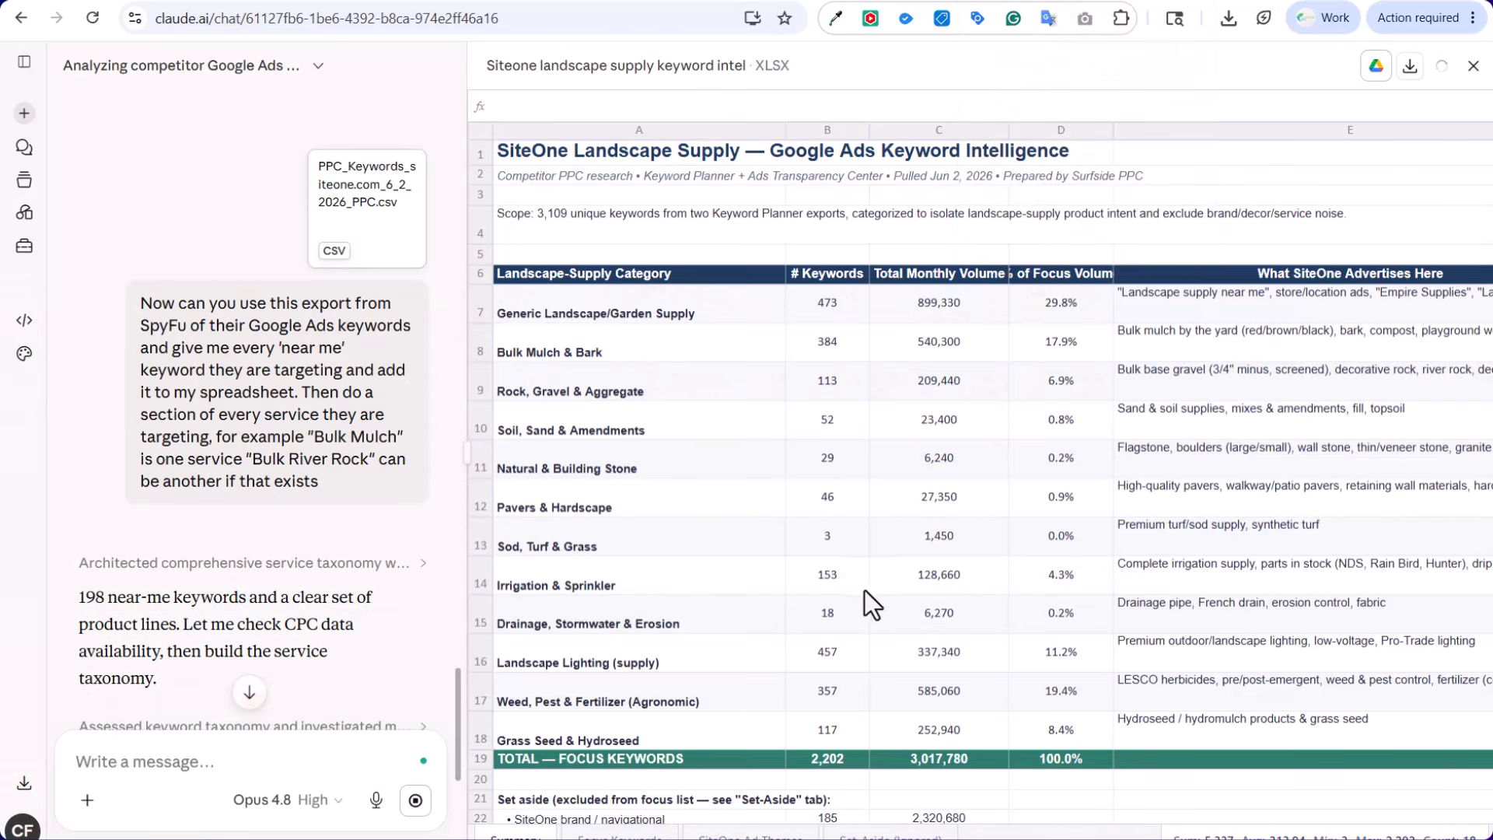
Review the Summary and Focus Keywords sheets in the spreadsheet preview, and check Claude's progress in the conversation
scroll(828, 583, down, 1)
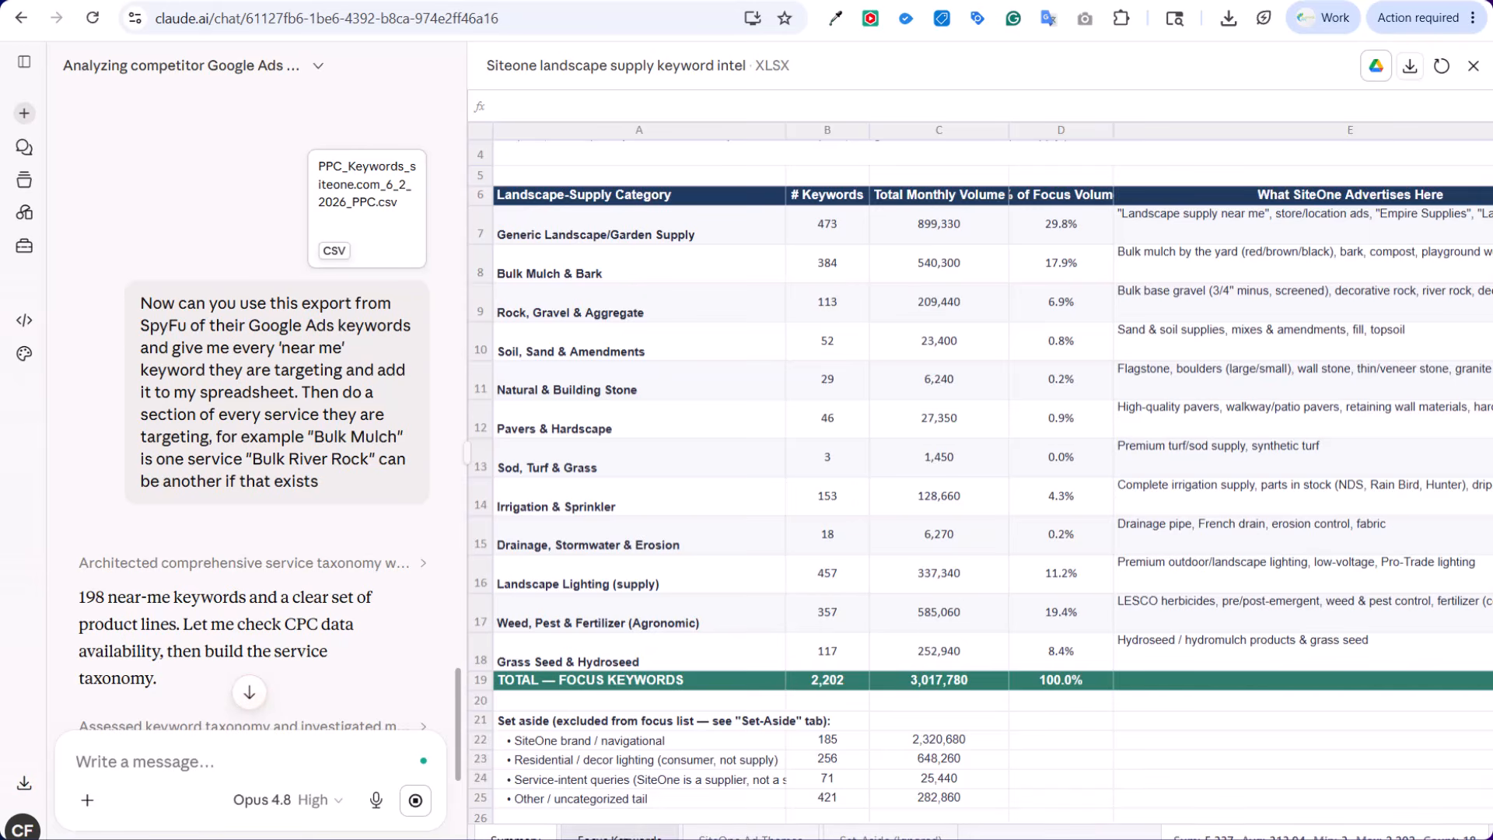
click(619, 837)
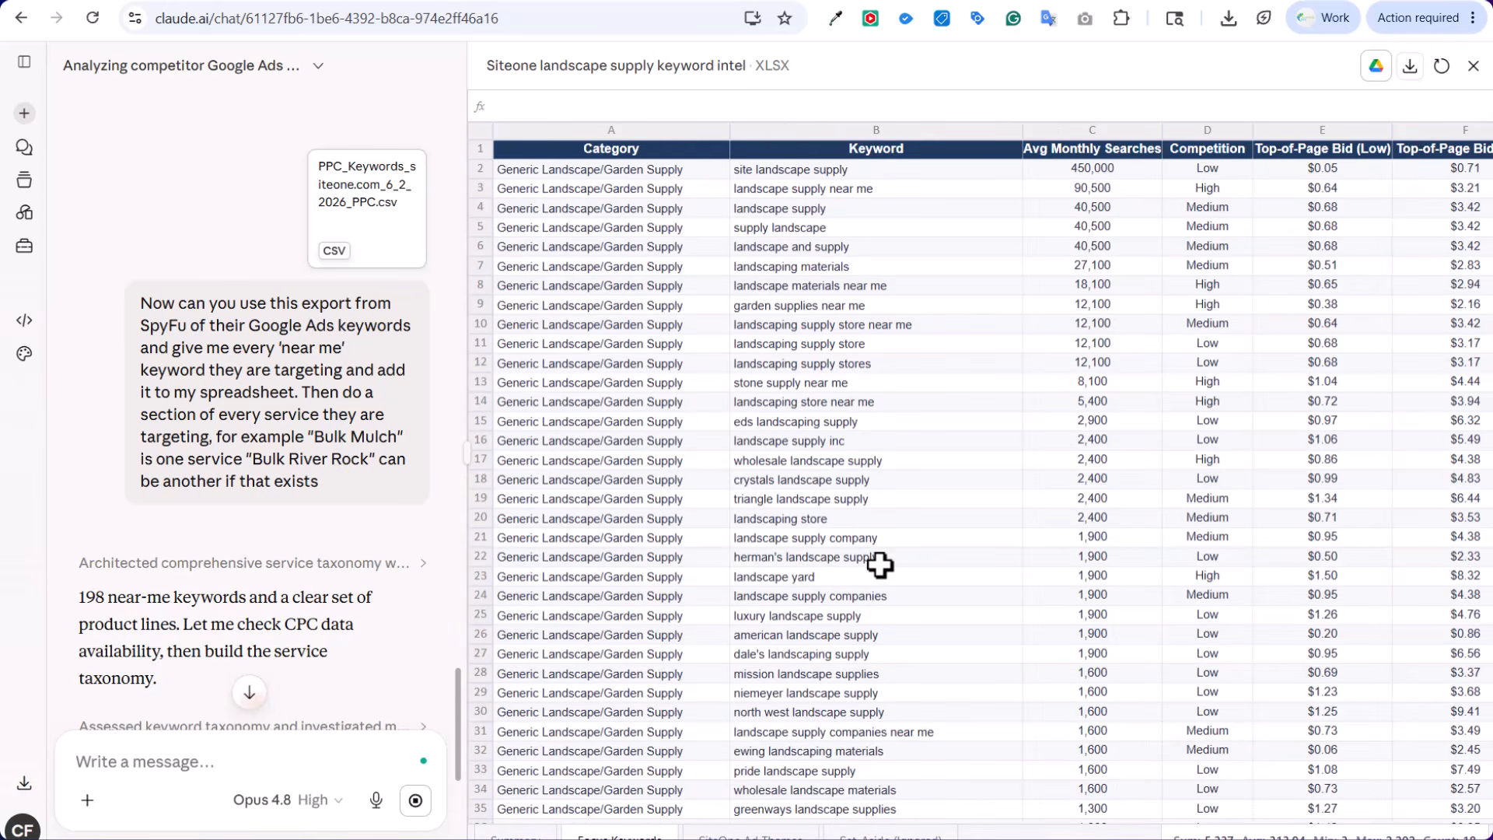
scroll(311, 531, down, 6)
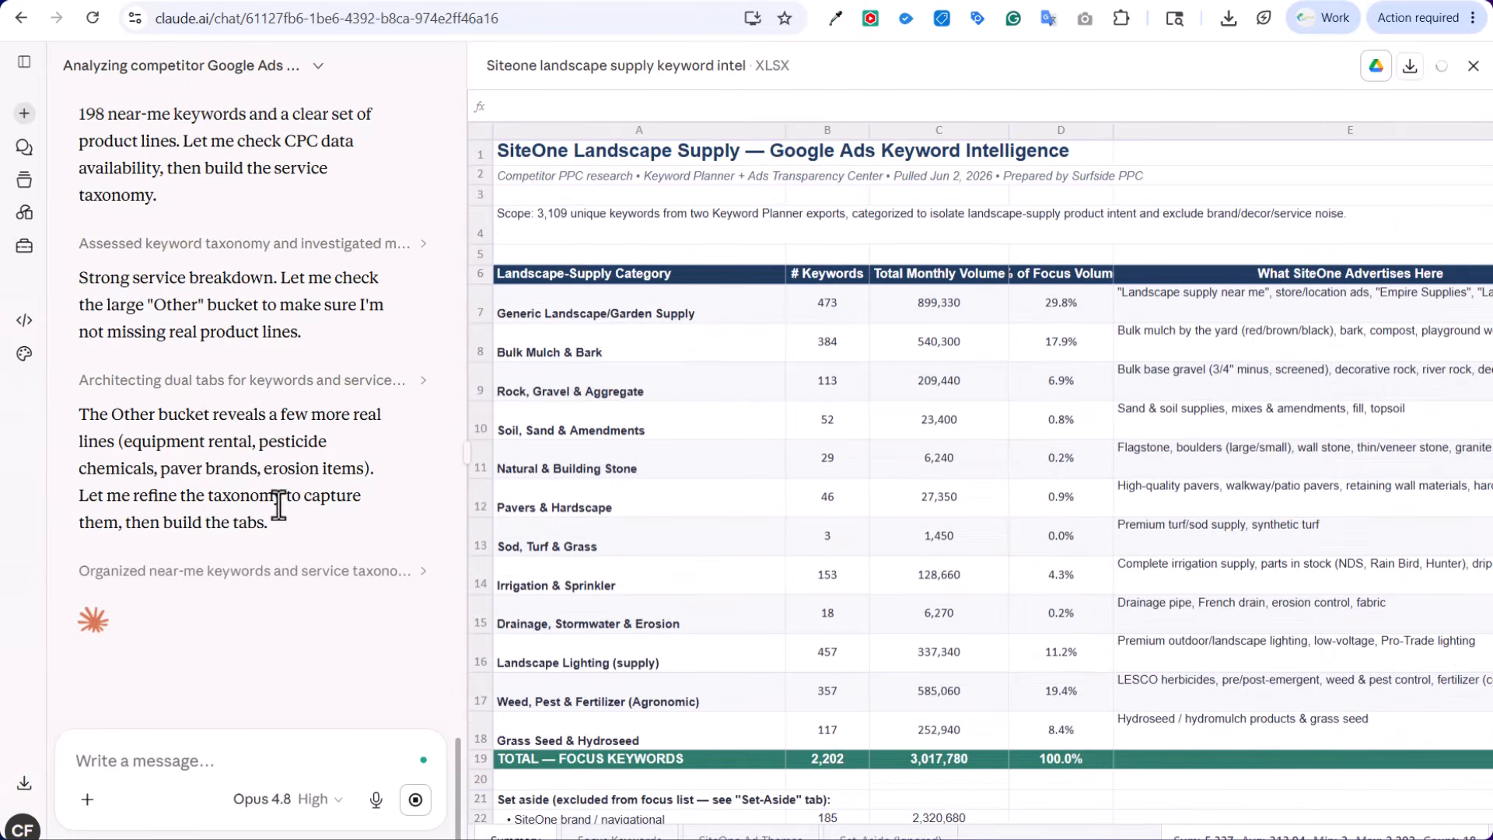
Switch to SpyFu's Ad History for siteone.com and browse the Top Ads around the selected Belgard Pavers and Hardscapes ad
click(846, 4)
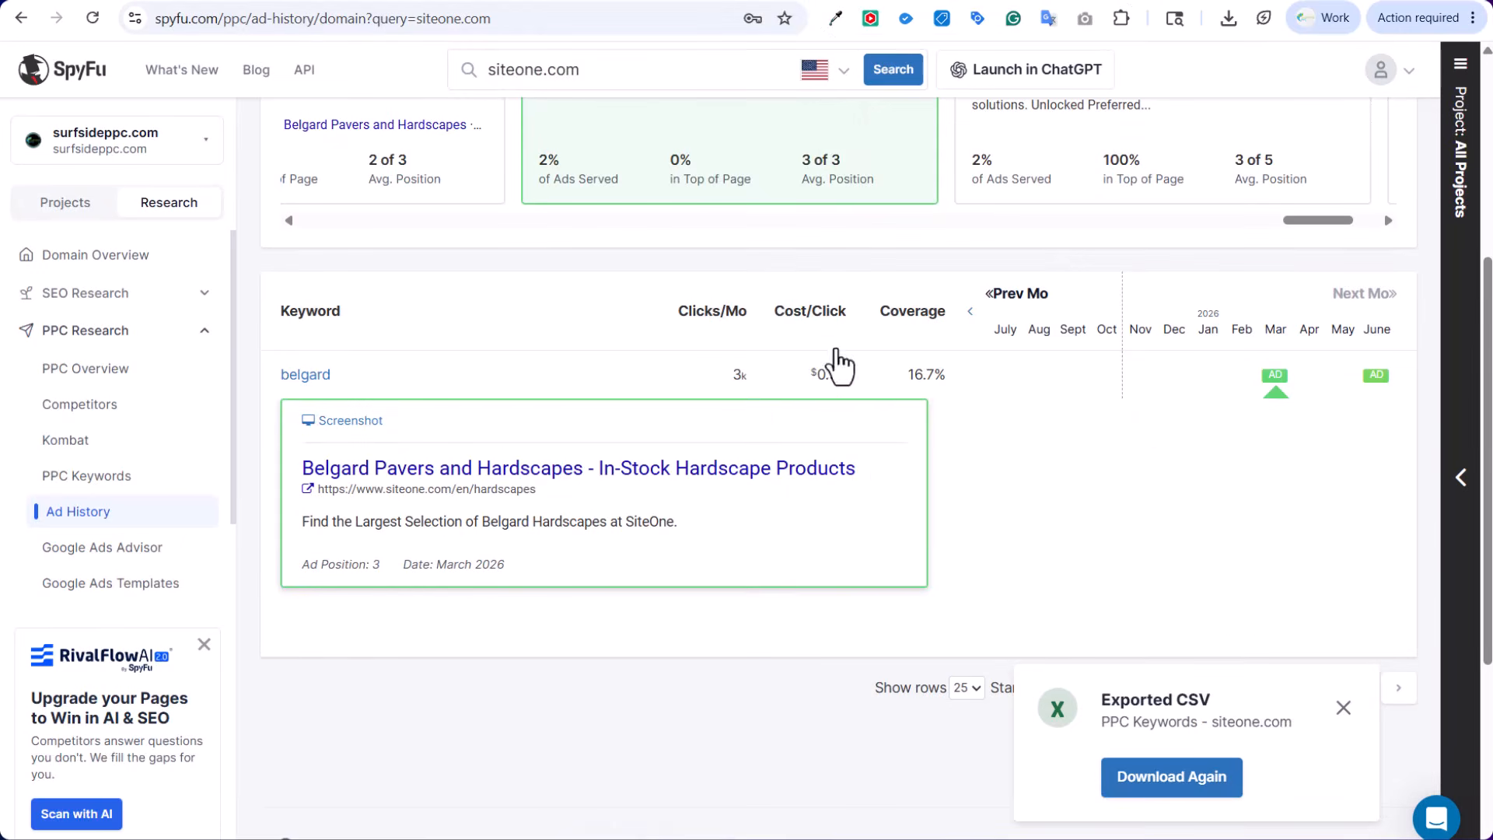
scroll(833, 370, up, 4)
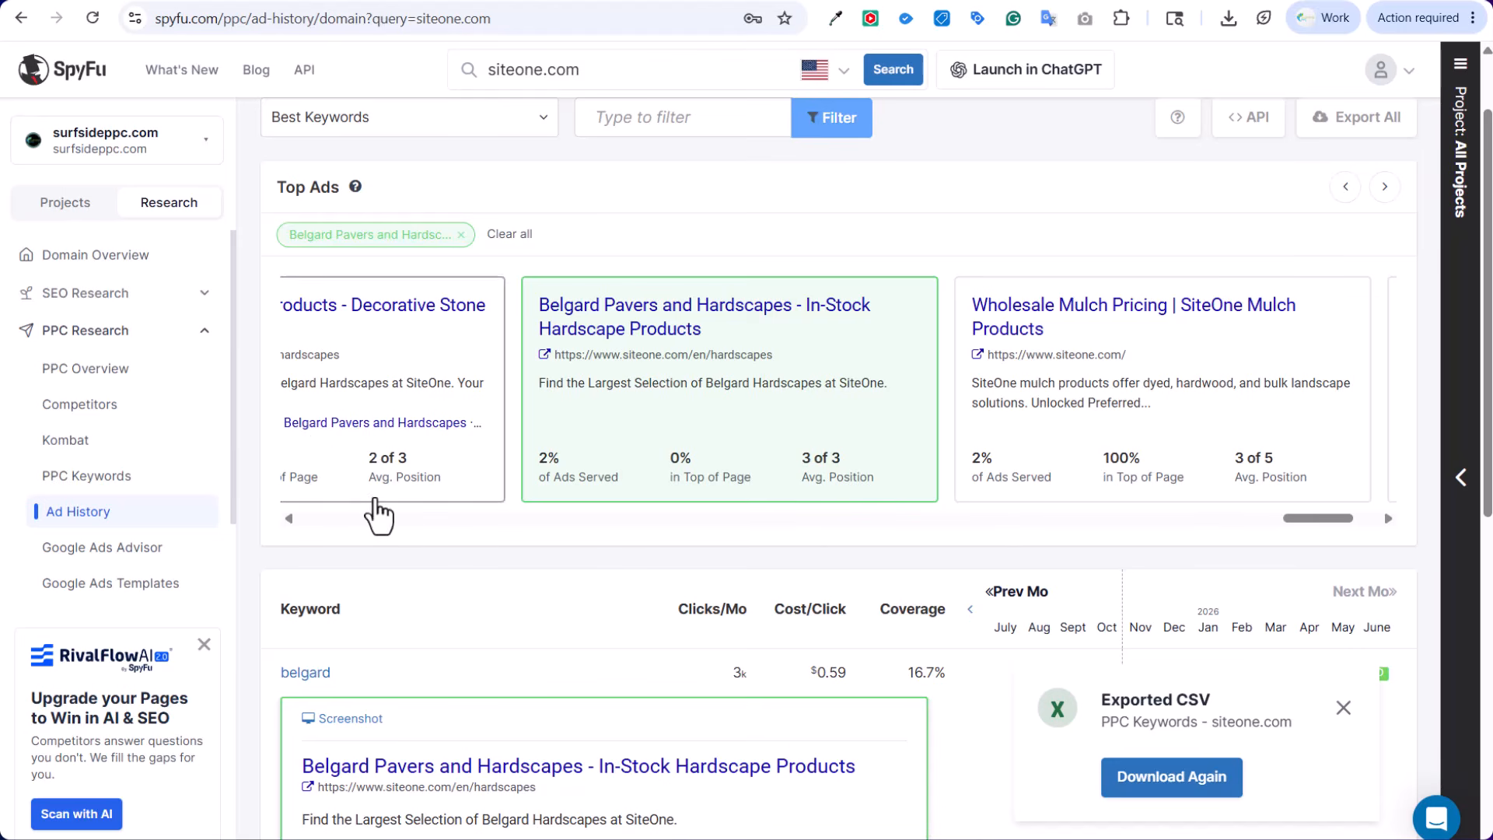
drag(1329, 518, 1292, 518)
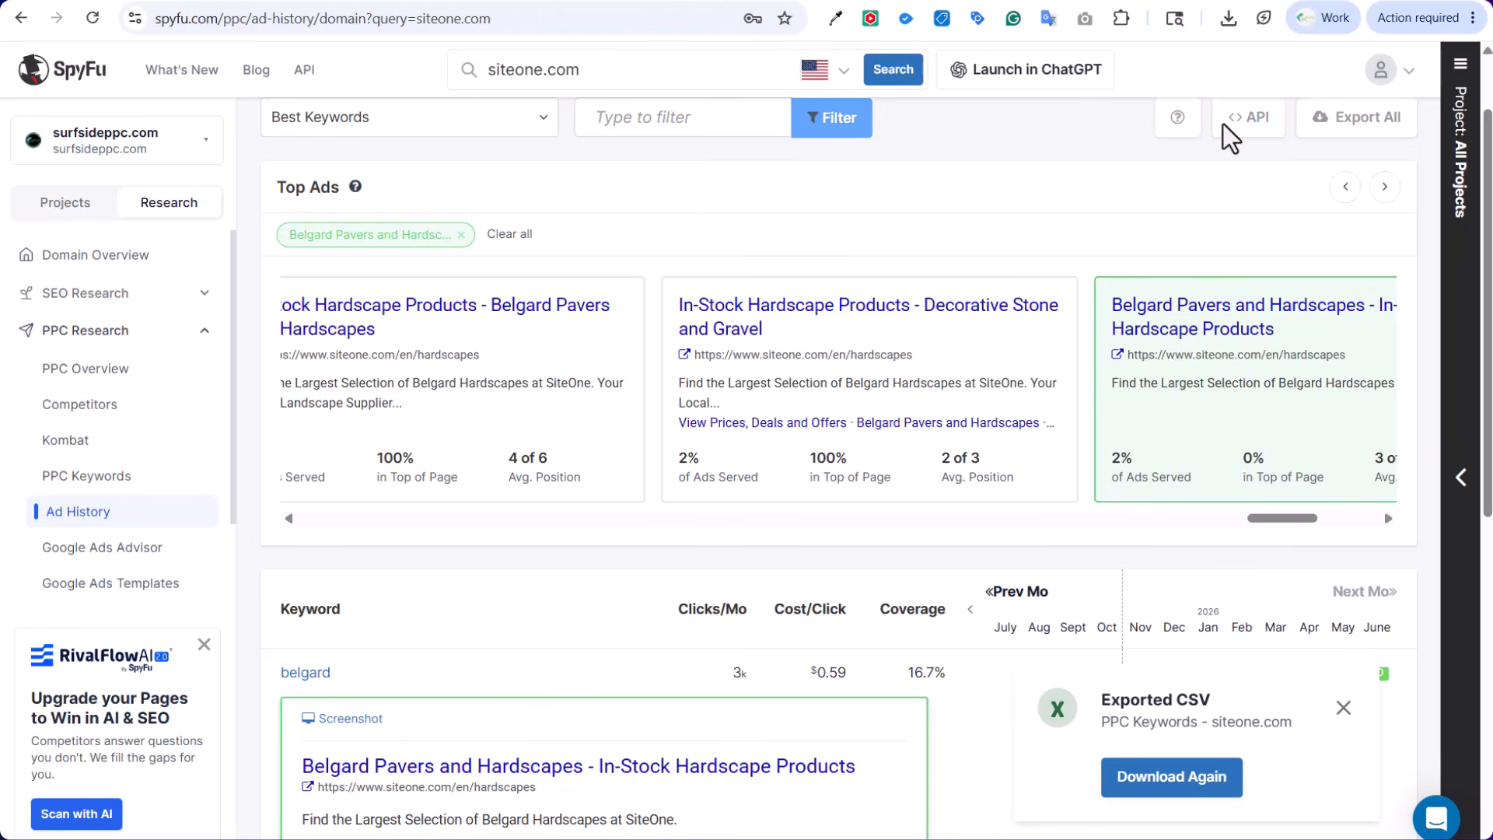
Switch to Google Ads Keyword Planner and replace the landscape supply seed with "landscape rocks" to get new keyword ideas
click(829, 4)
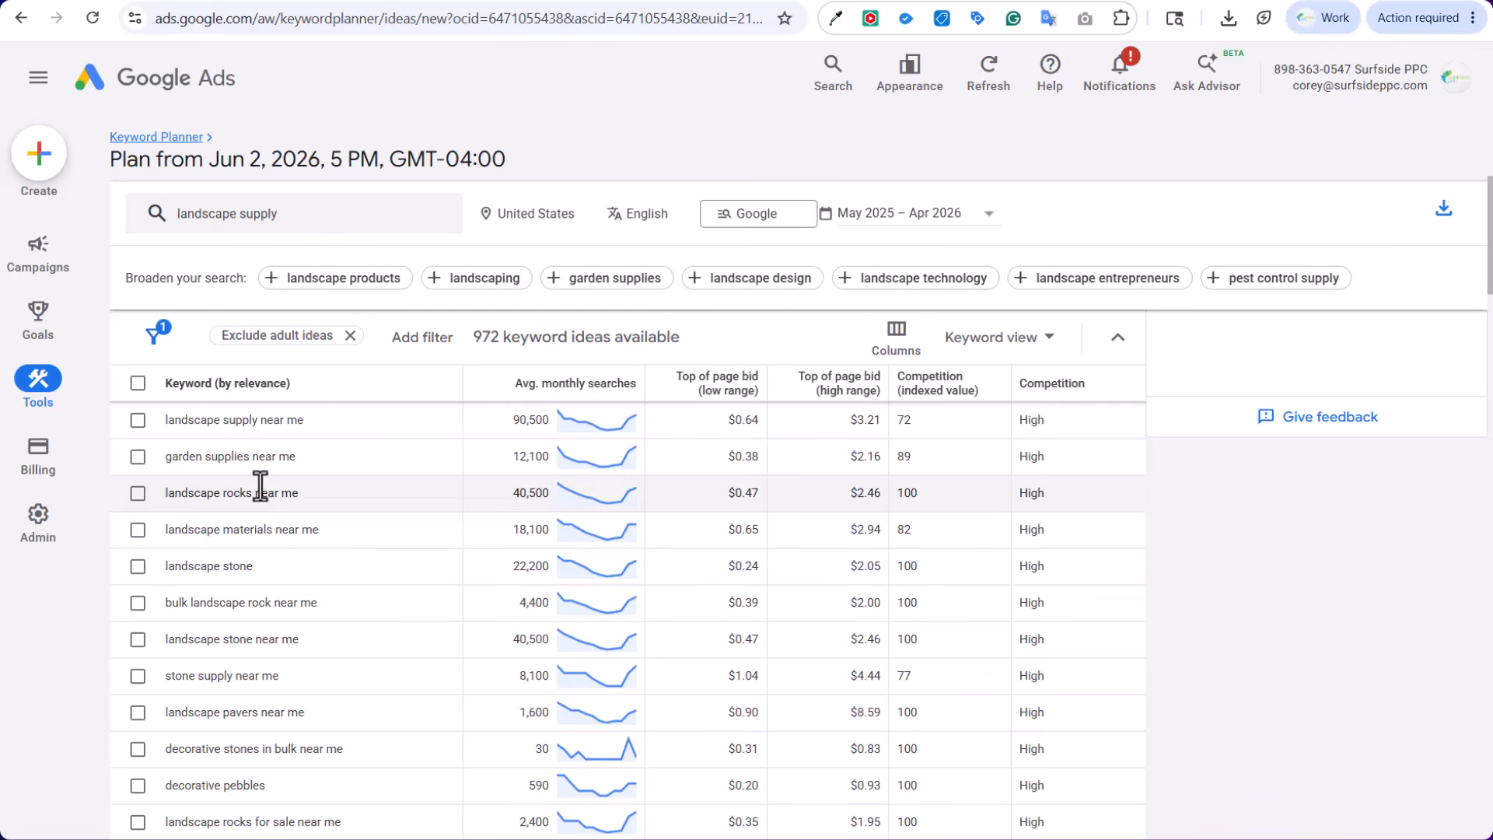
drag(310, 489, 165, 491)
click(284, 220)
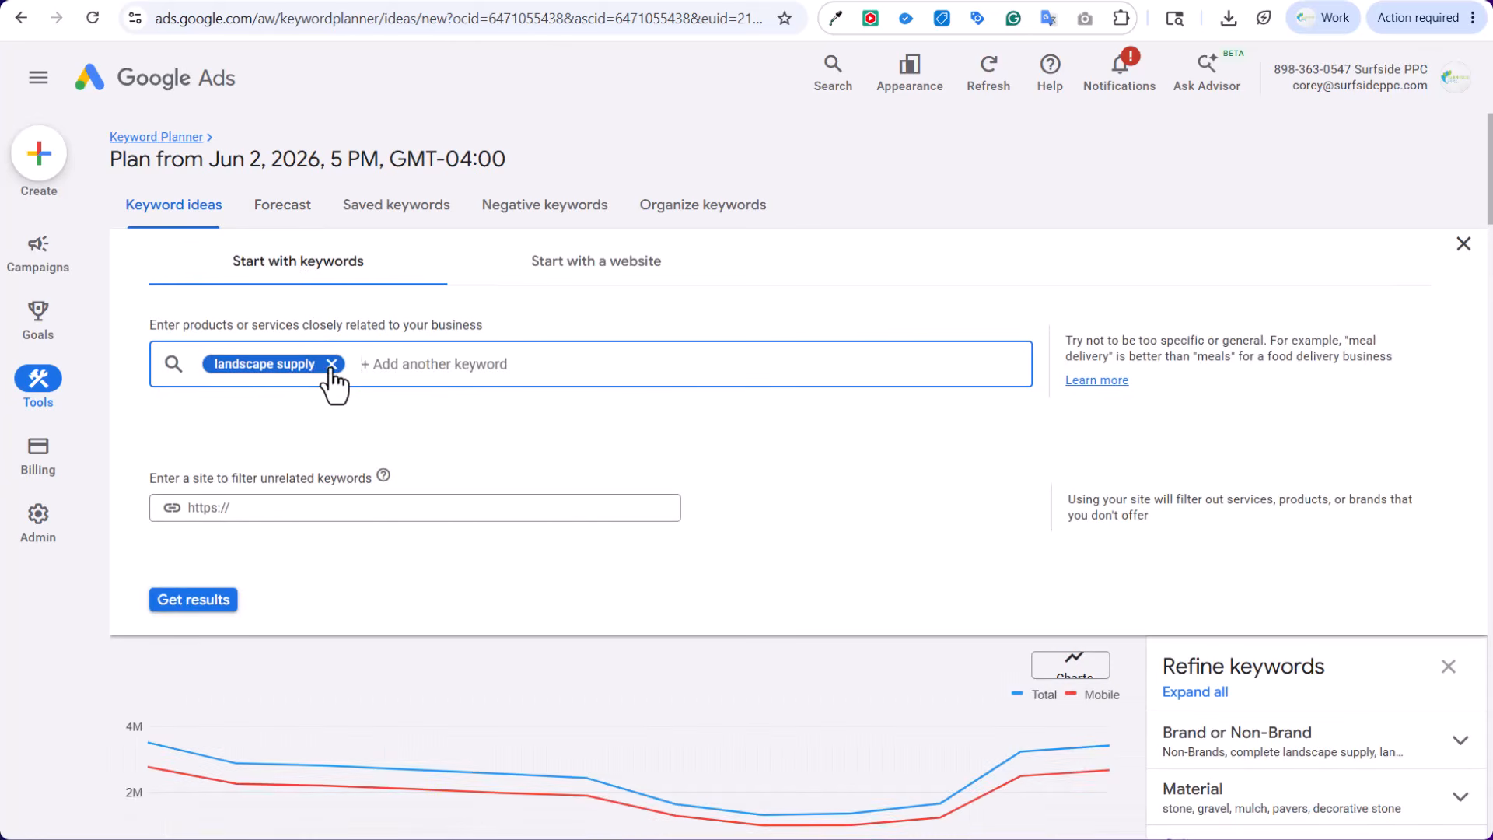
click(331, 369)
text(landscape rocks)
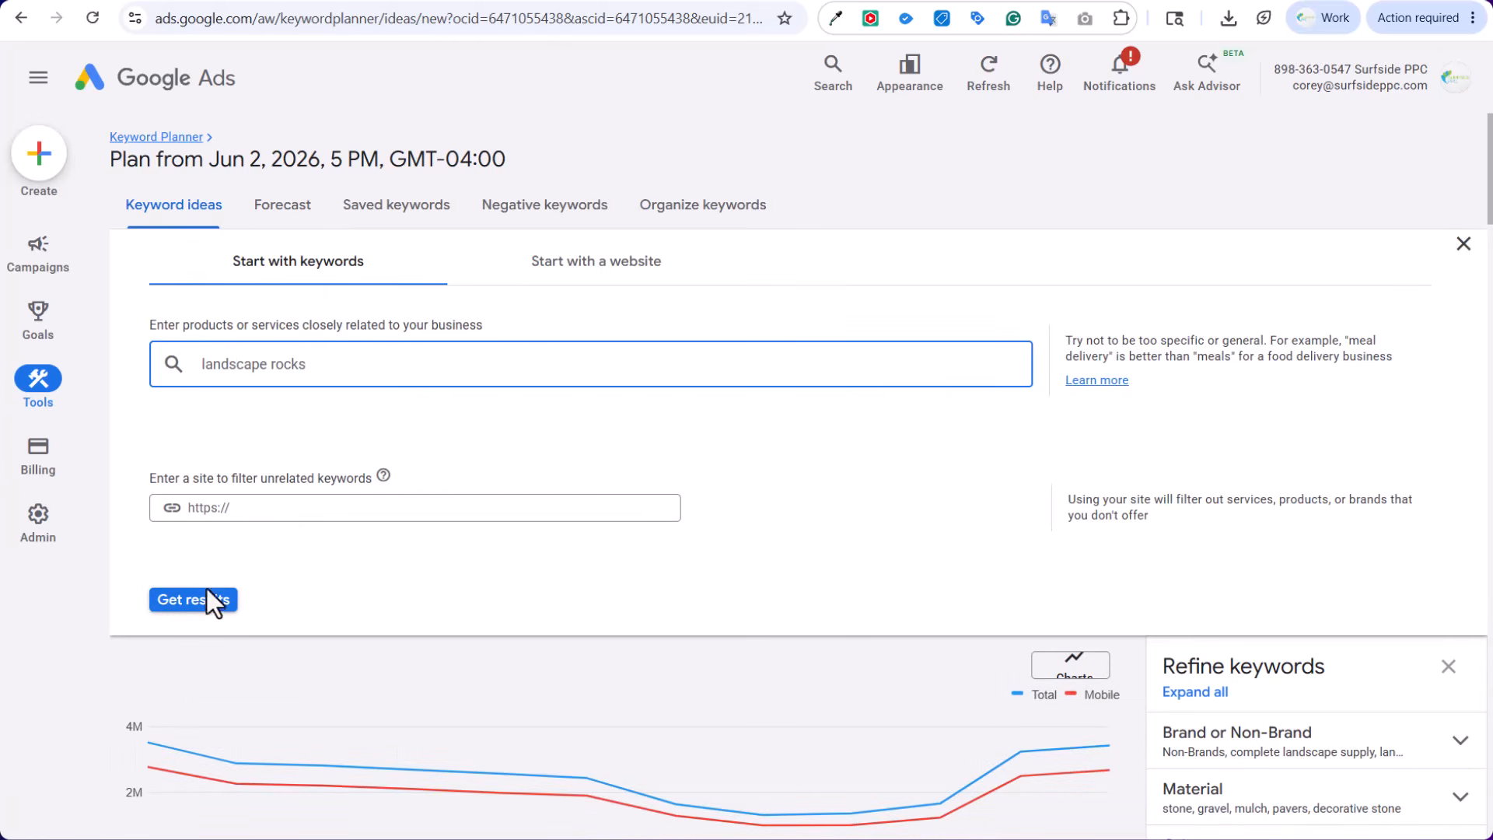
click(207, 592)
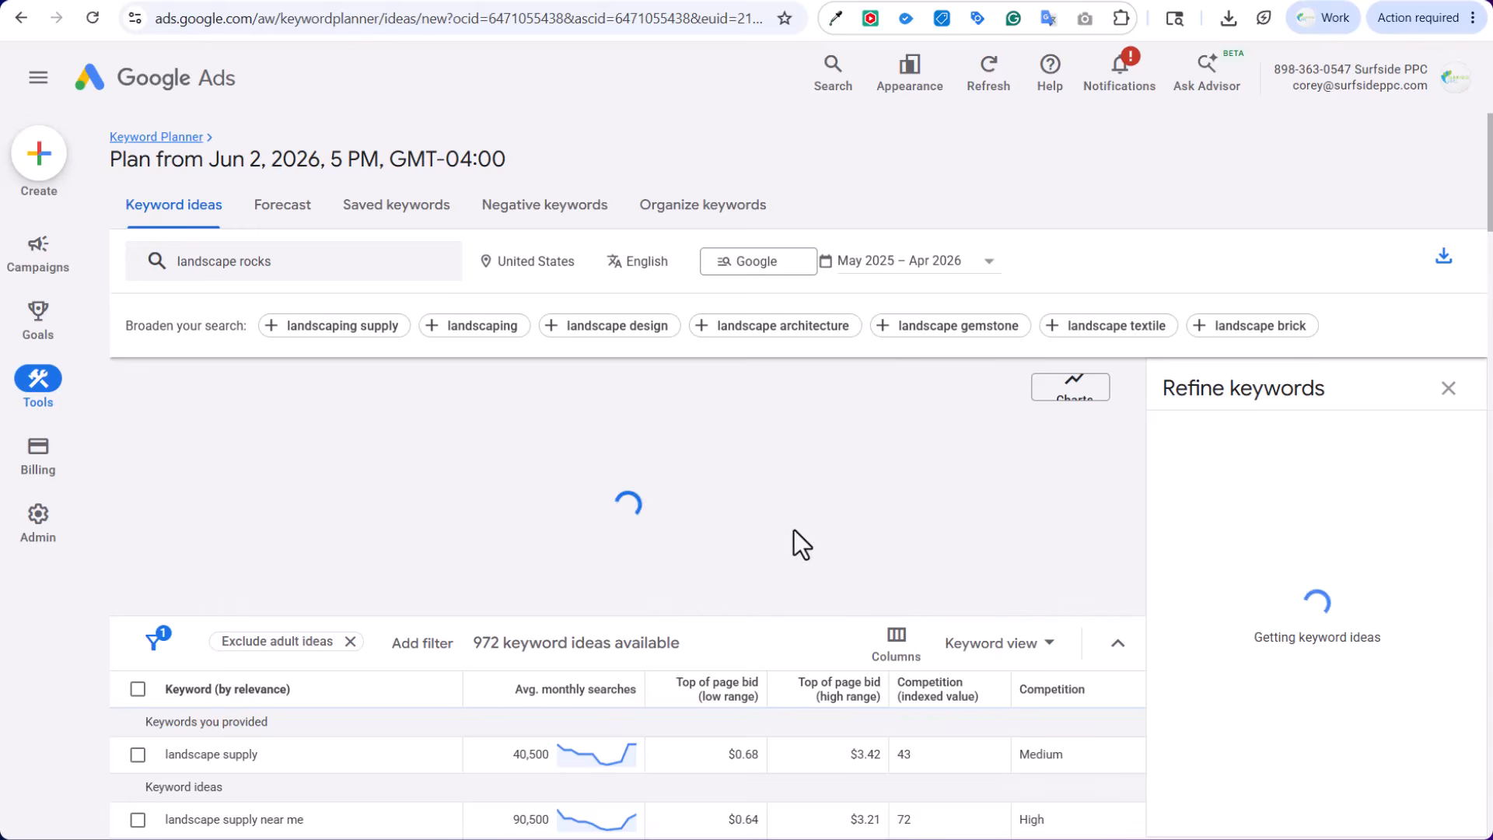
Examine the landscape rocks keyword ideas for product terms such as driveway gravel, river rock, black landscape rock and decomposed granite
scroll(988, 535, down, 5)
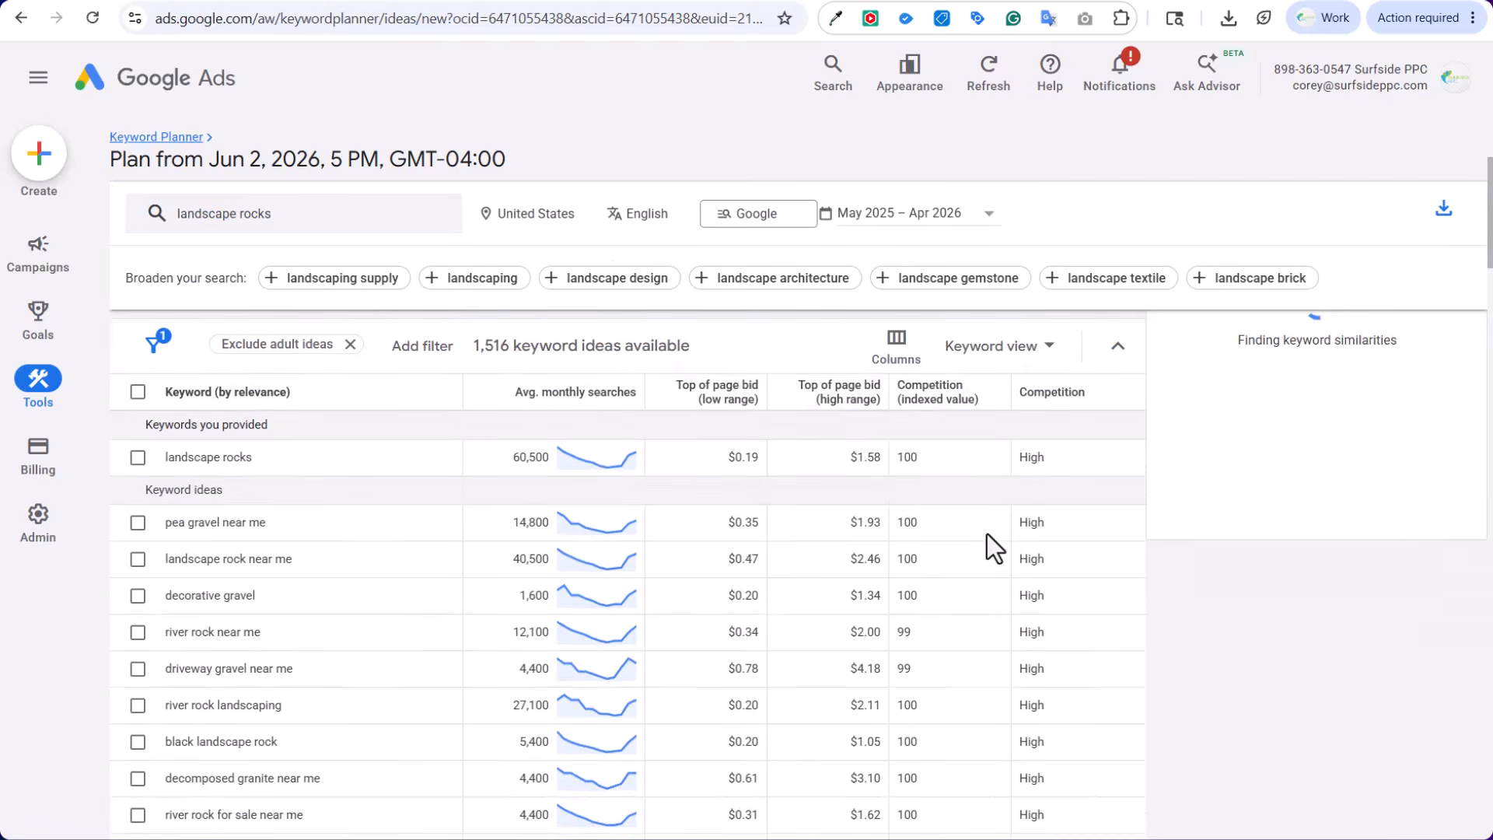
scroll(987, 534, down, 2)
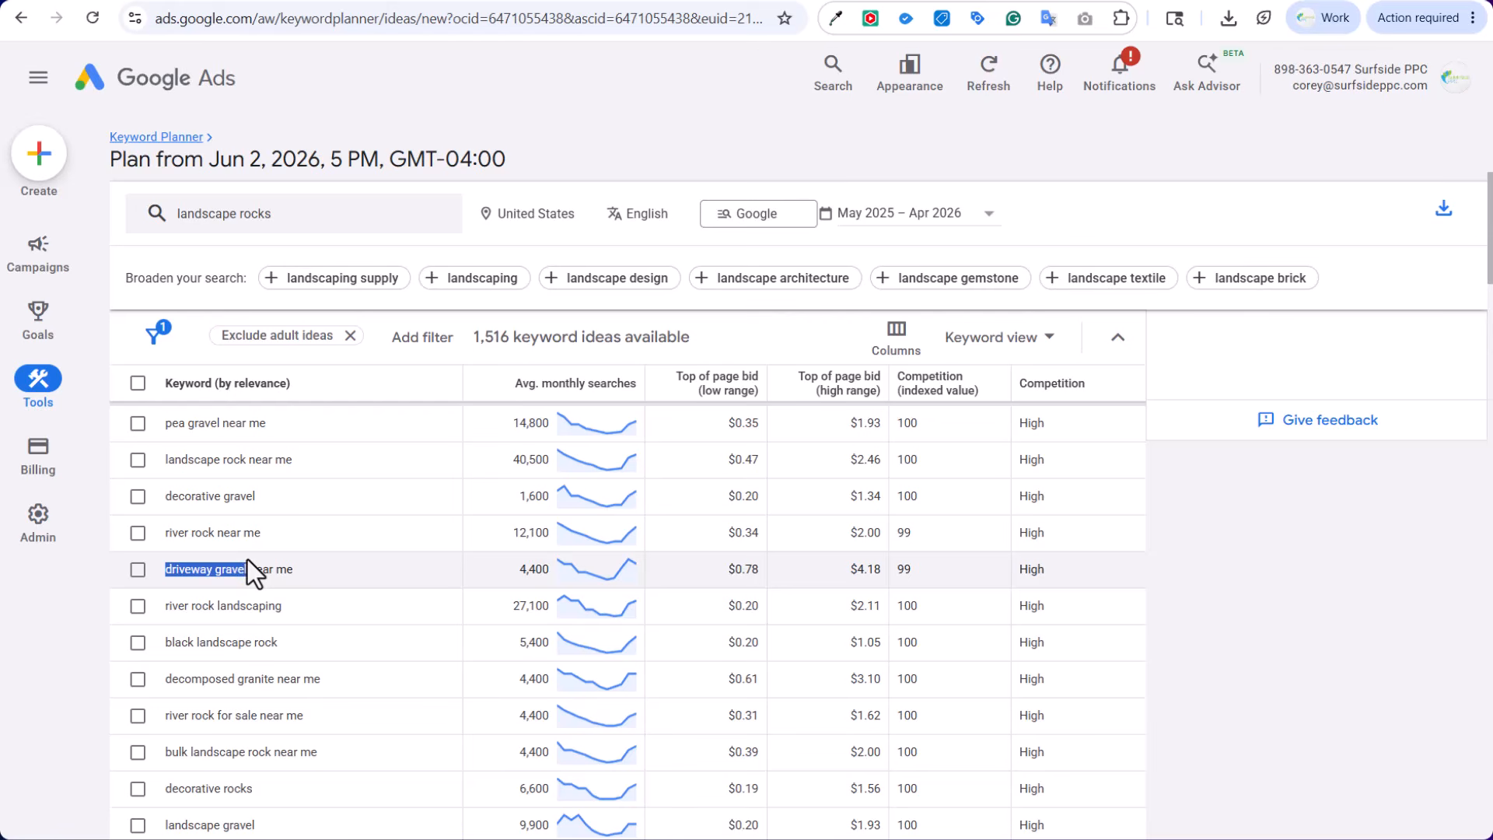
drag(166, 605, 218, 599)
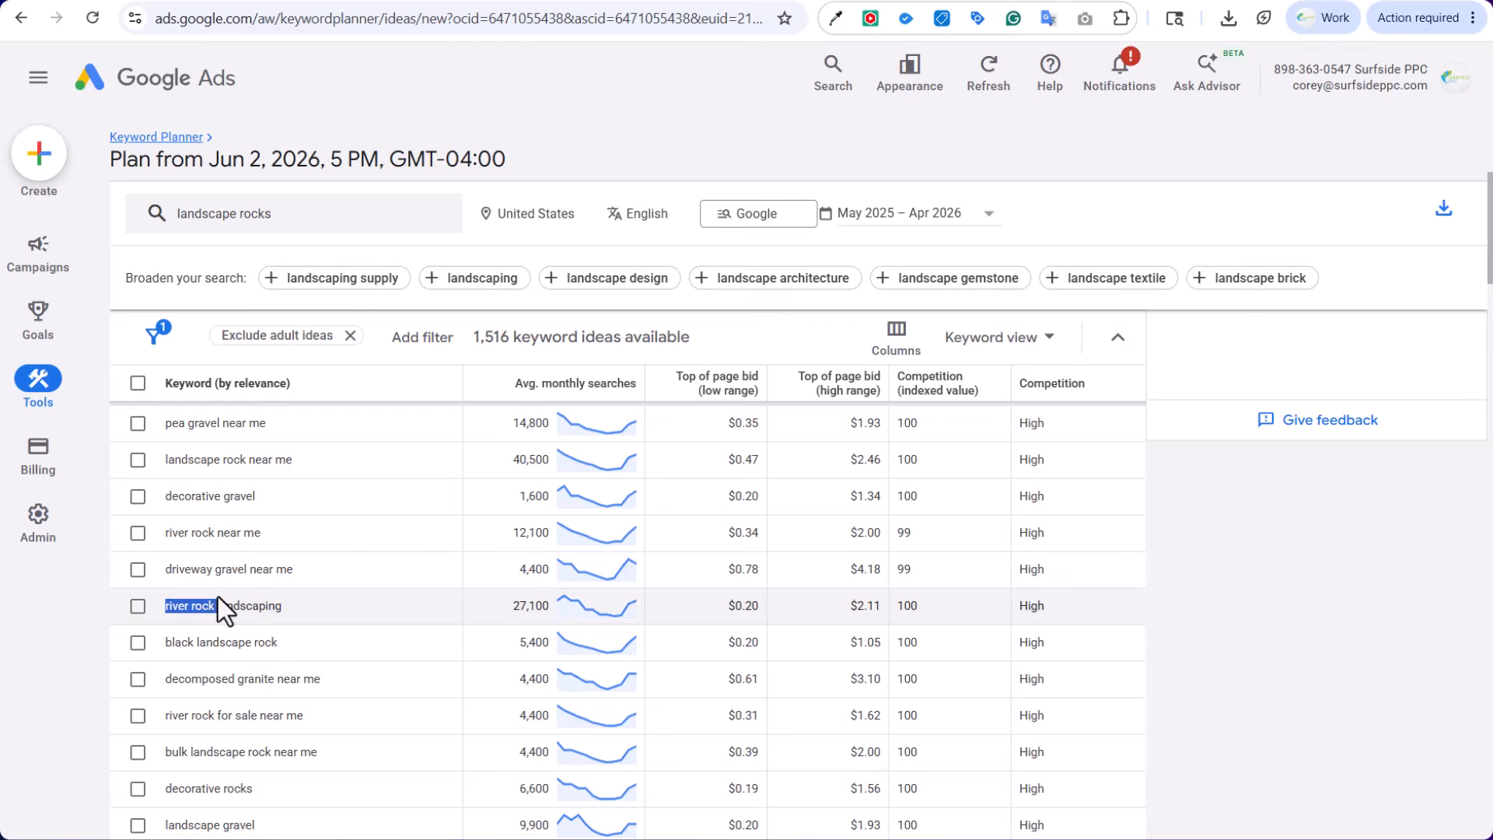
drag(165, 642, 285, 653)
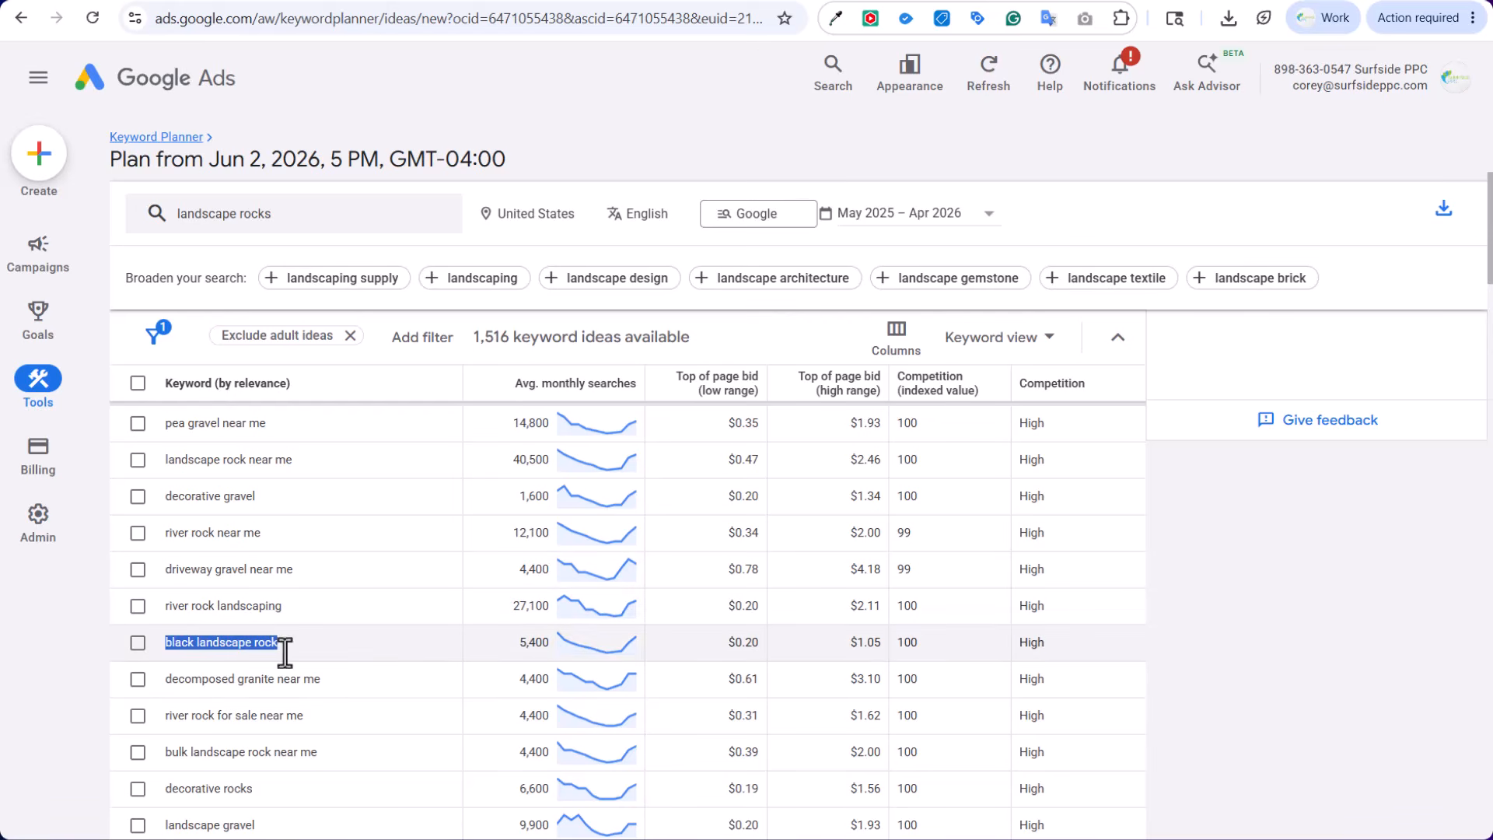
drag(171, 678, 307, 688)
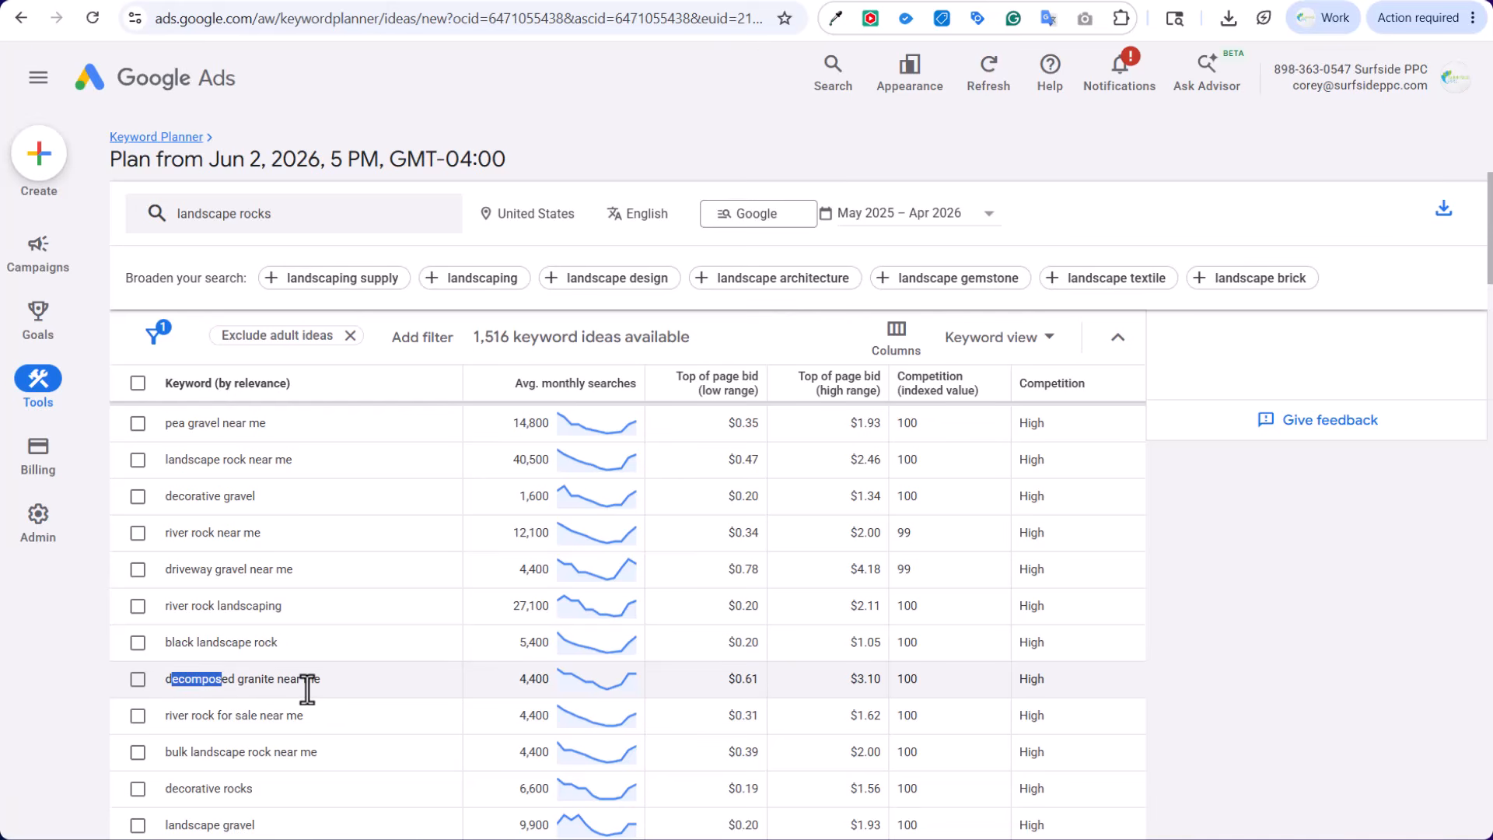
click(307, 689)
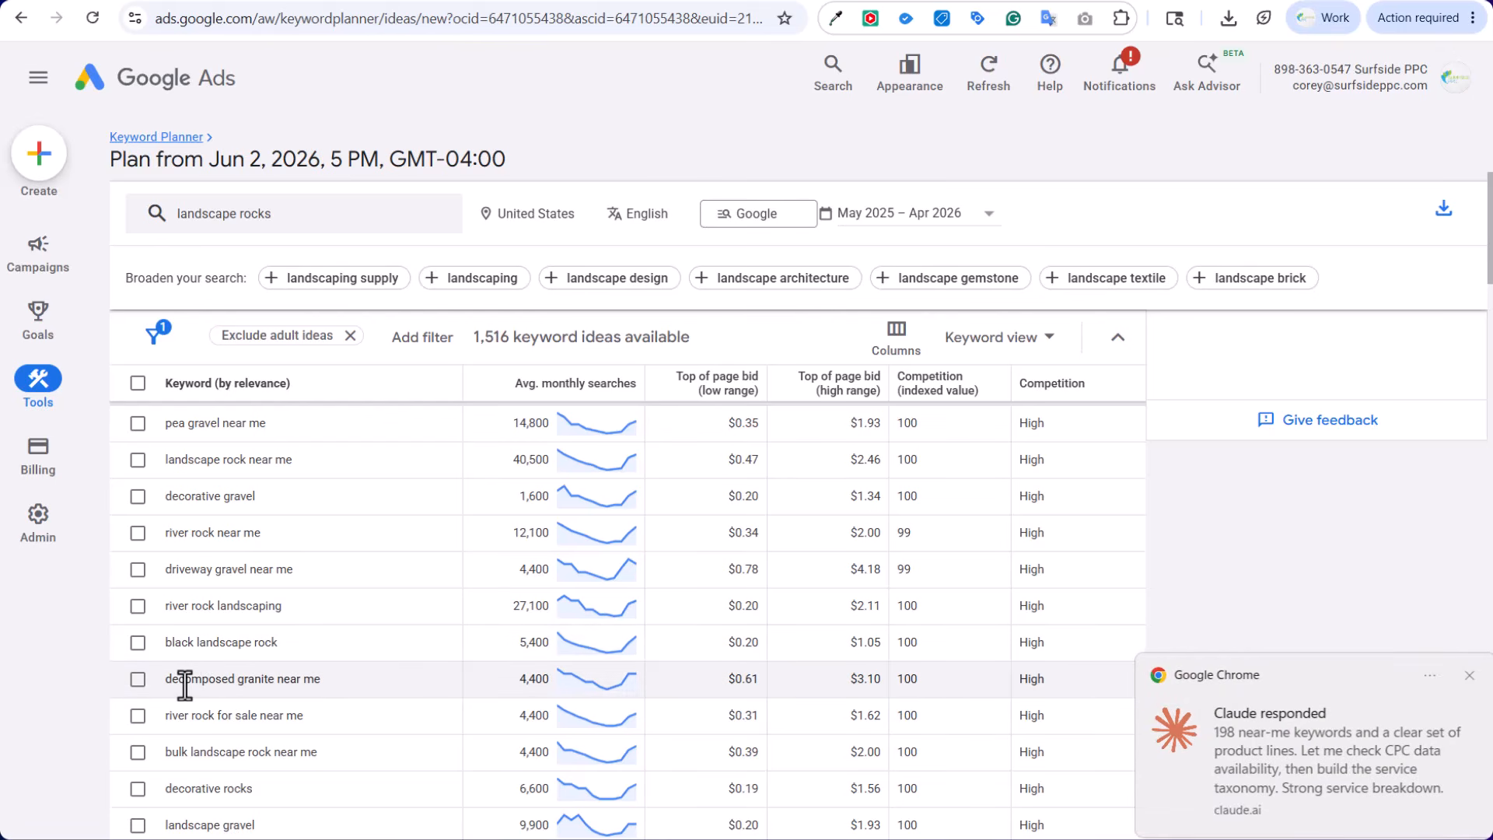
drag(305, 672, 361, 670)
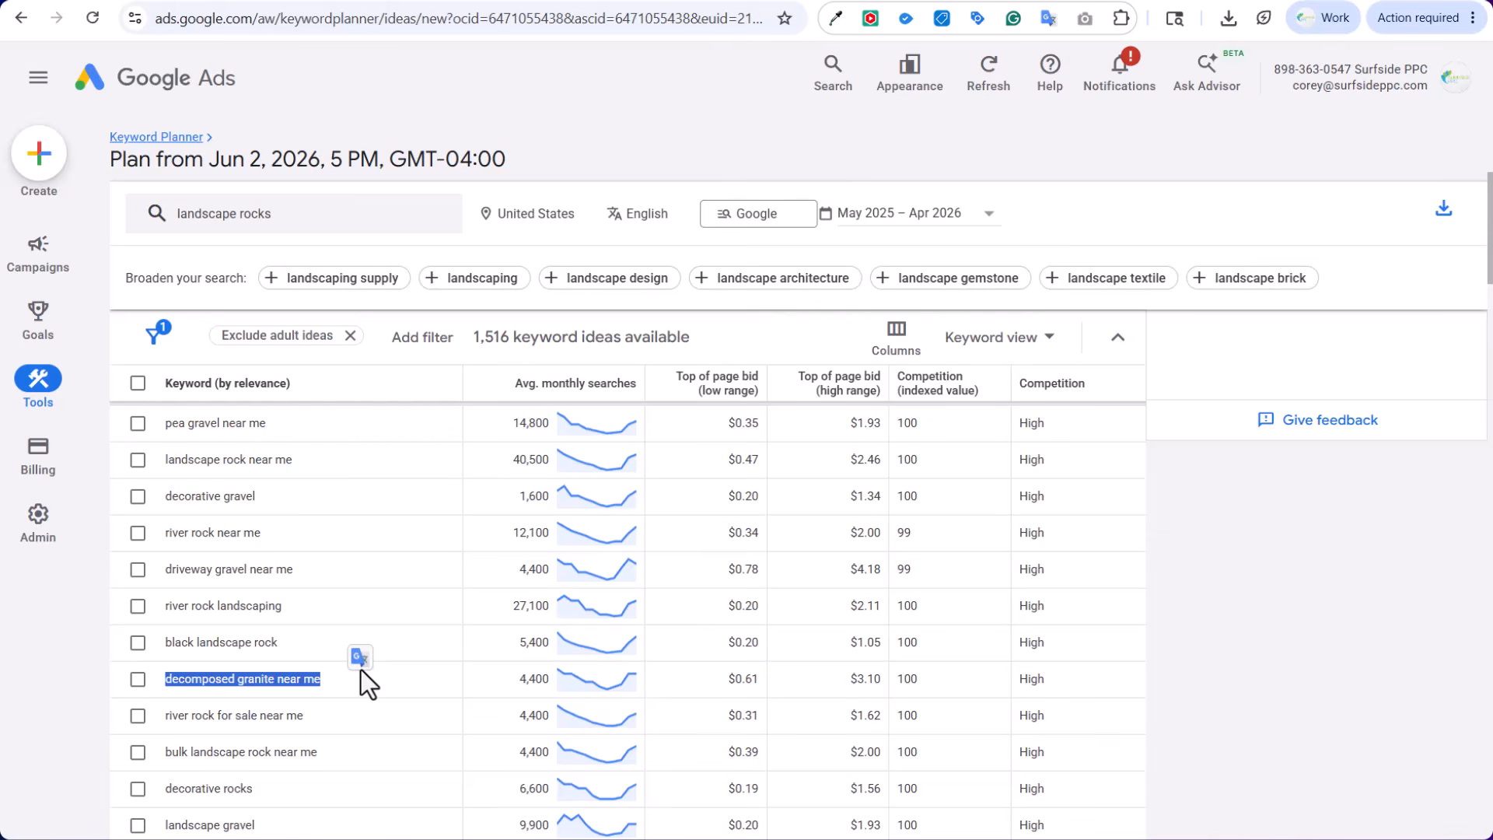
click(699, 143)
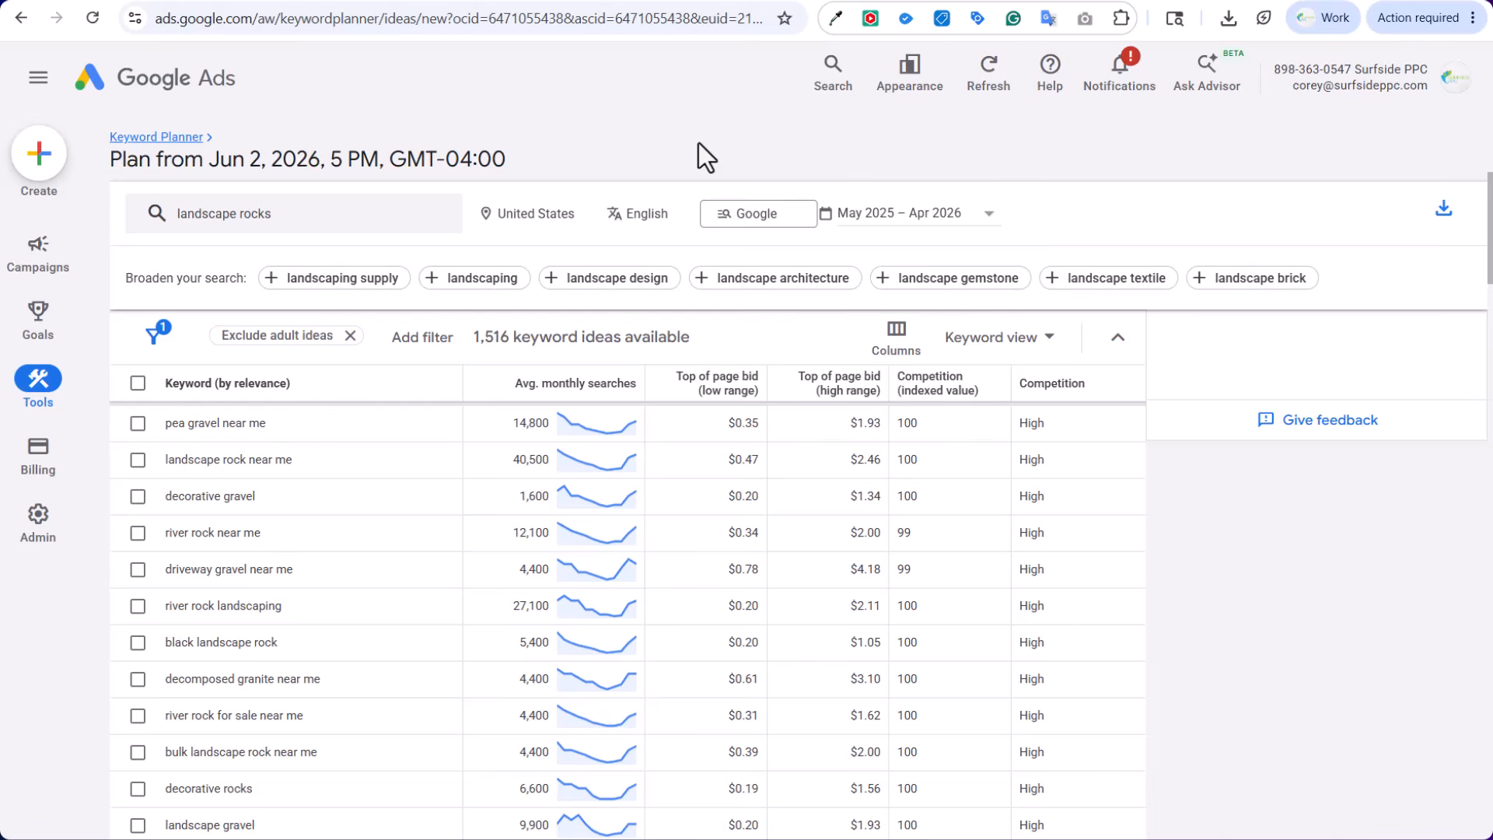
Switch back to the Claude conversation, open the updated SiteOne keyword workbook in Google Sheets and review its Summary sheet
click(992, 0)
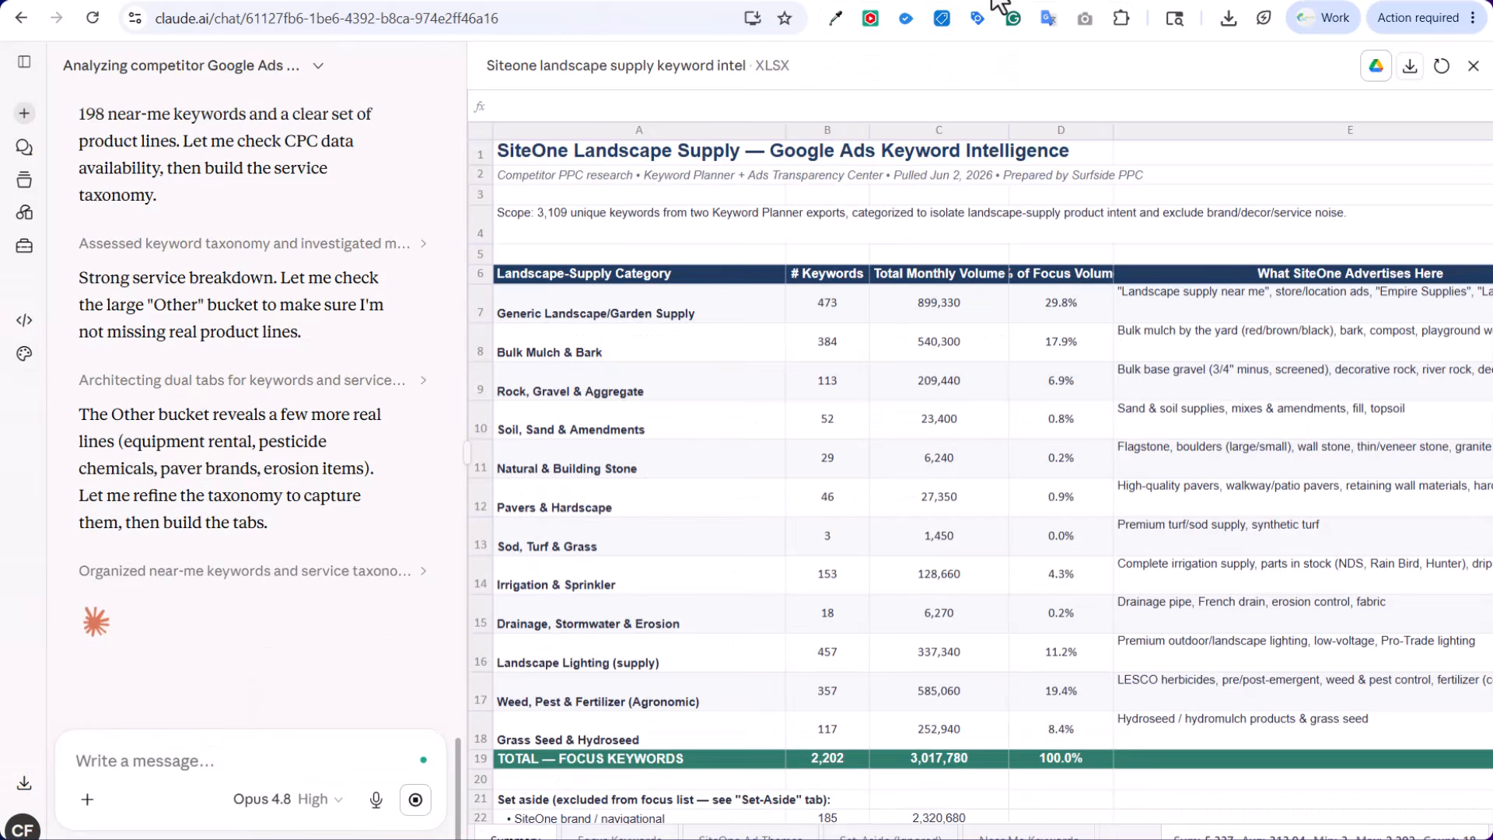
scroll(287, 467, down, 15)
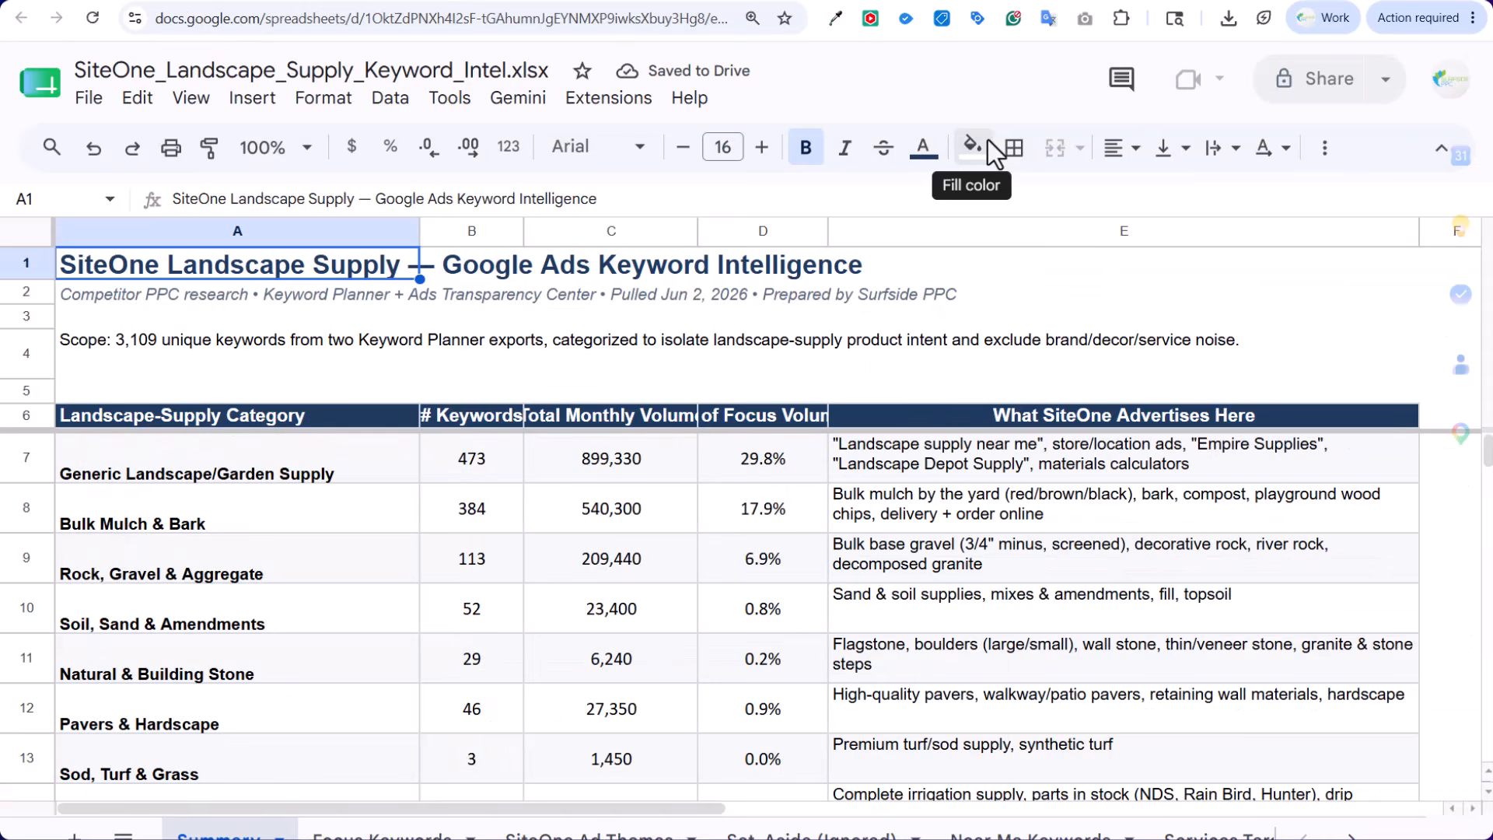
scroll(1168, 539, down, 8)
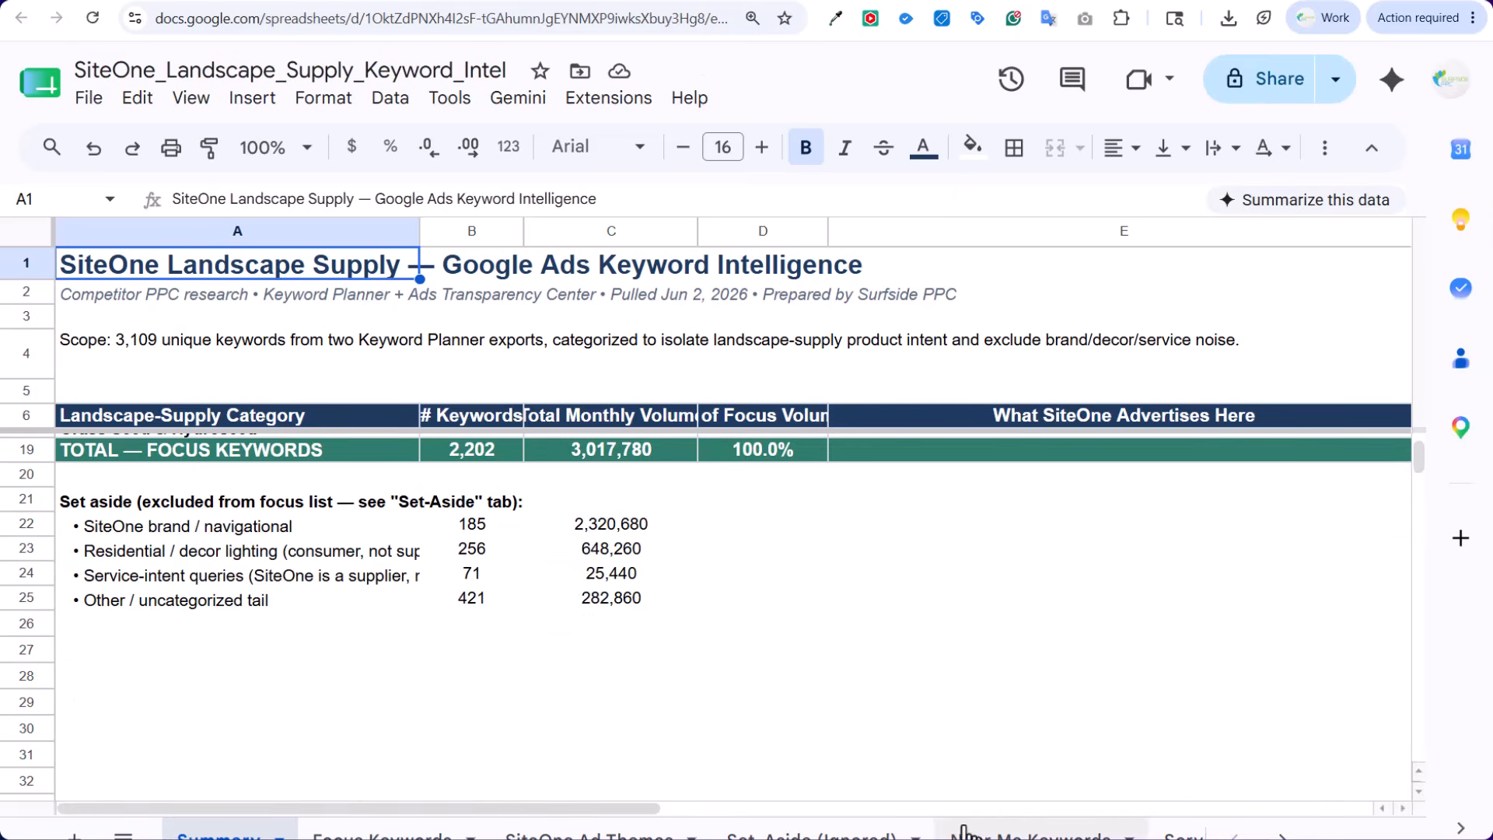
Open the Near Me Keywords sheet and review its keyword list through to the last row and back to the first
click(1030, 833)
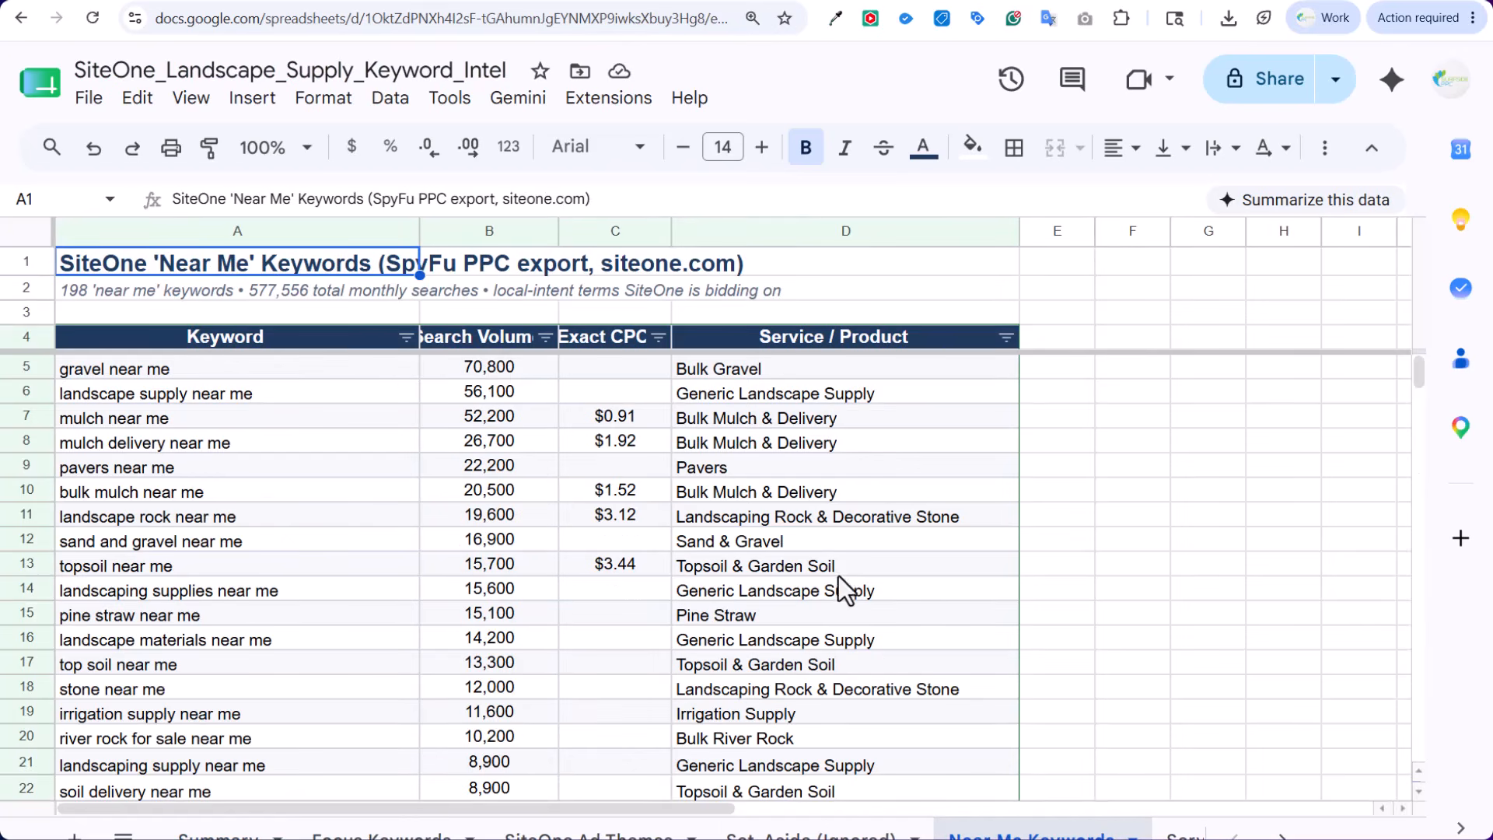
scroll(840, 584, down, 20)
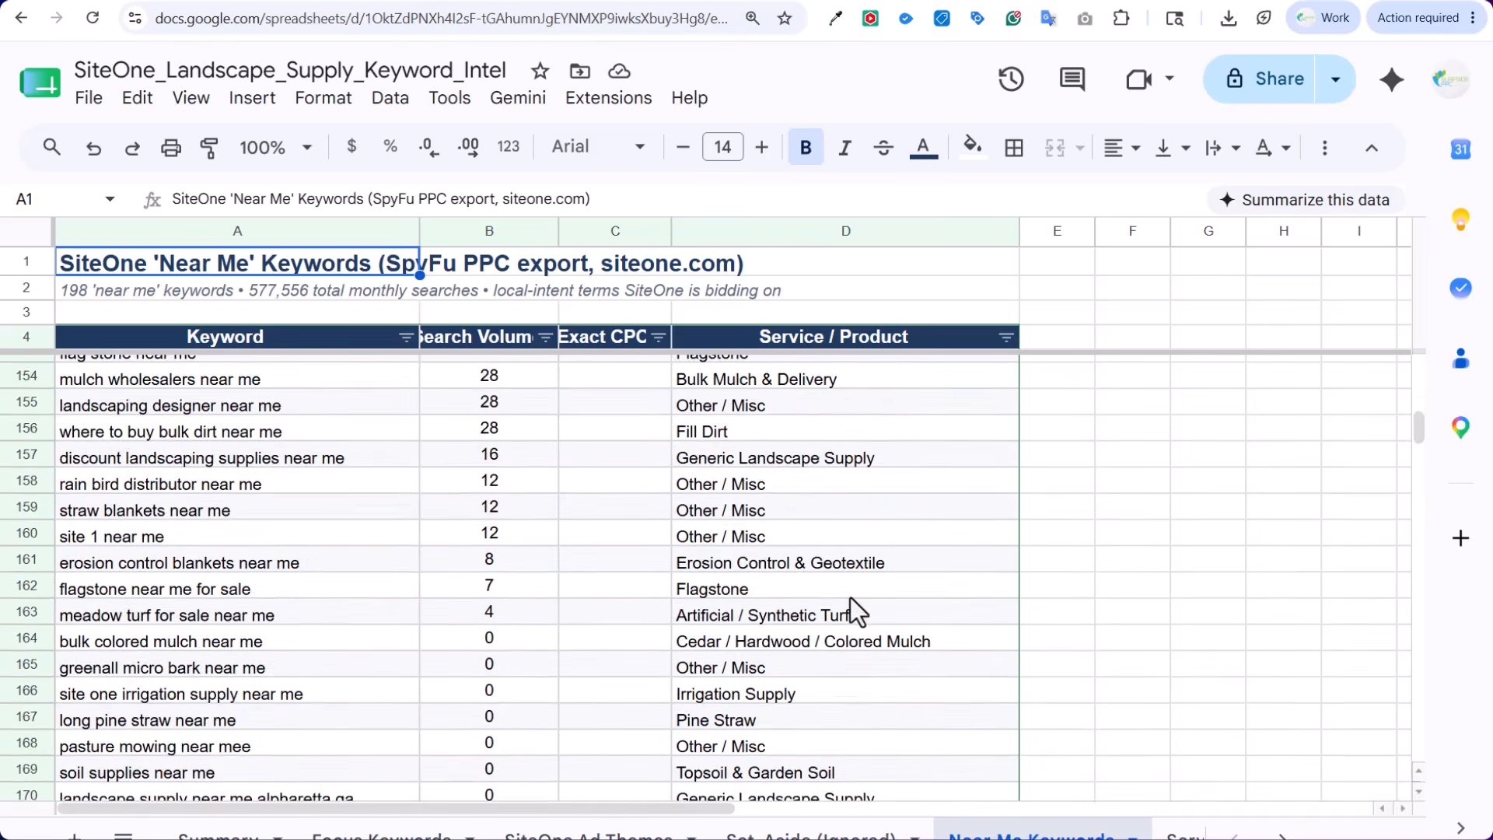
drag(1420, 432, 1408, 554)
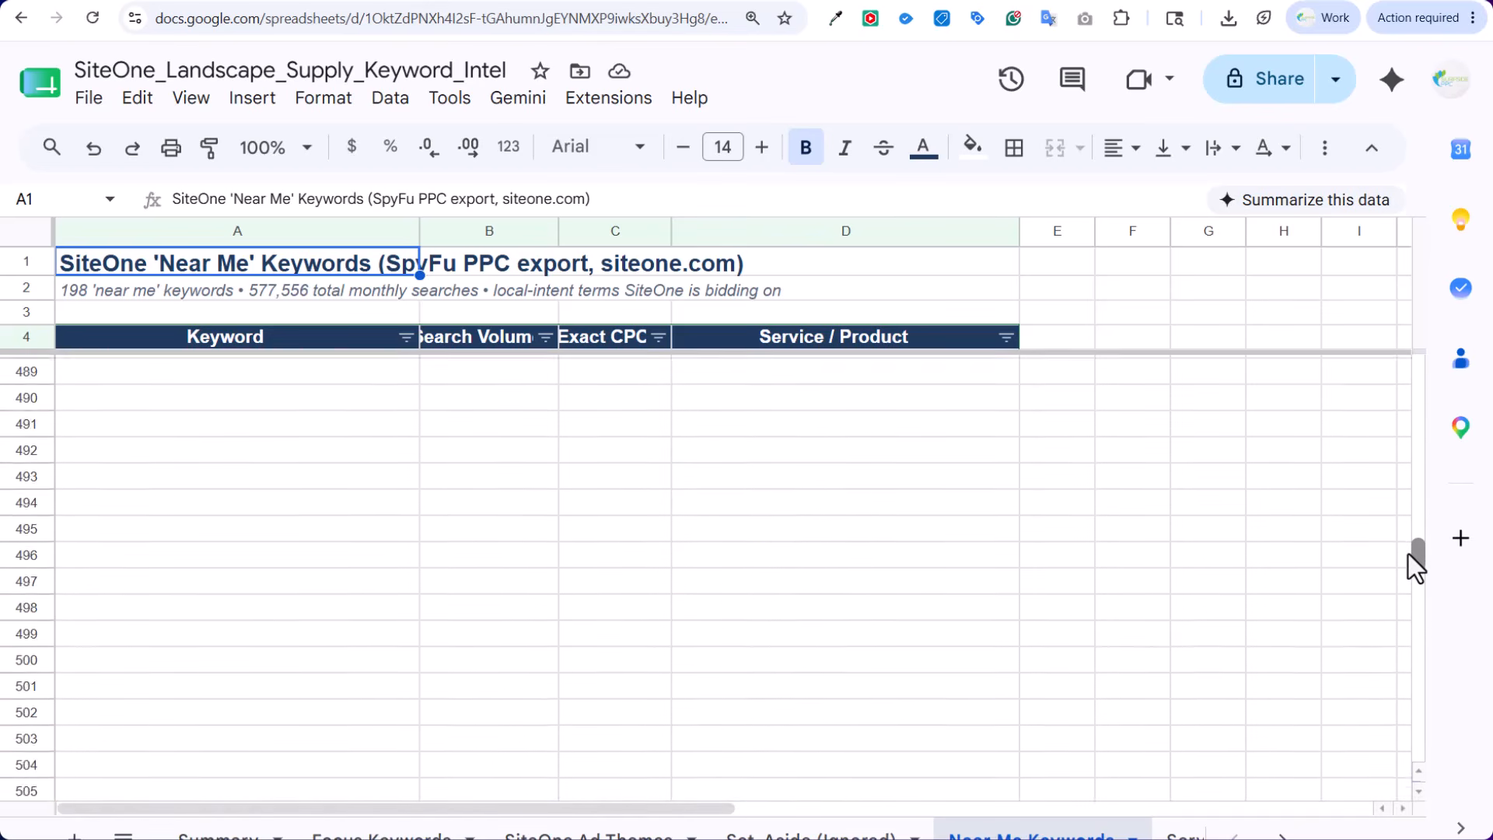
scroll(356, 287, up, 20)
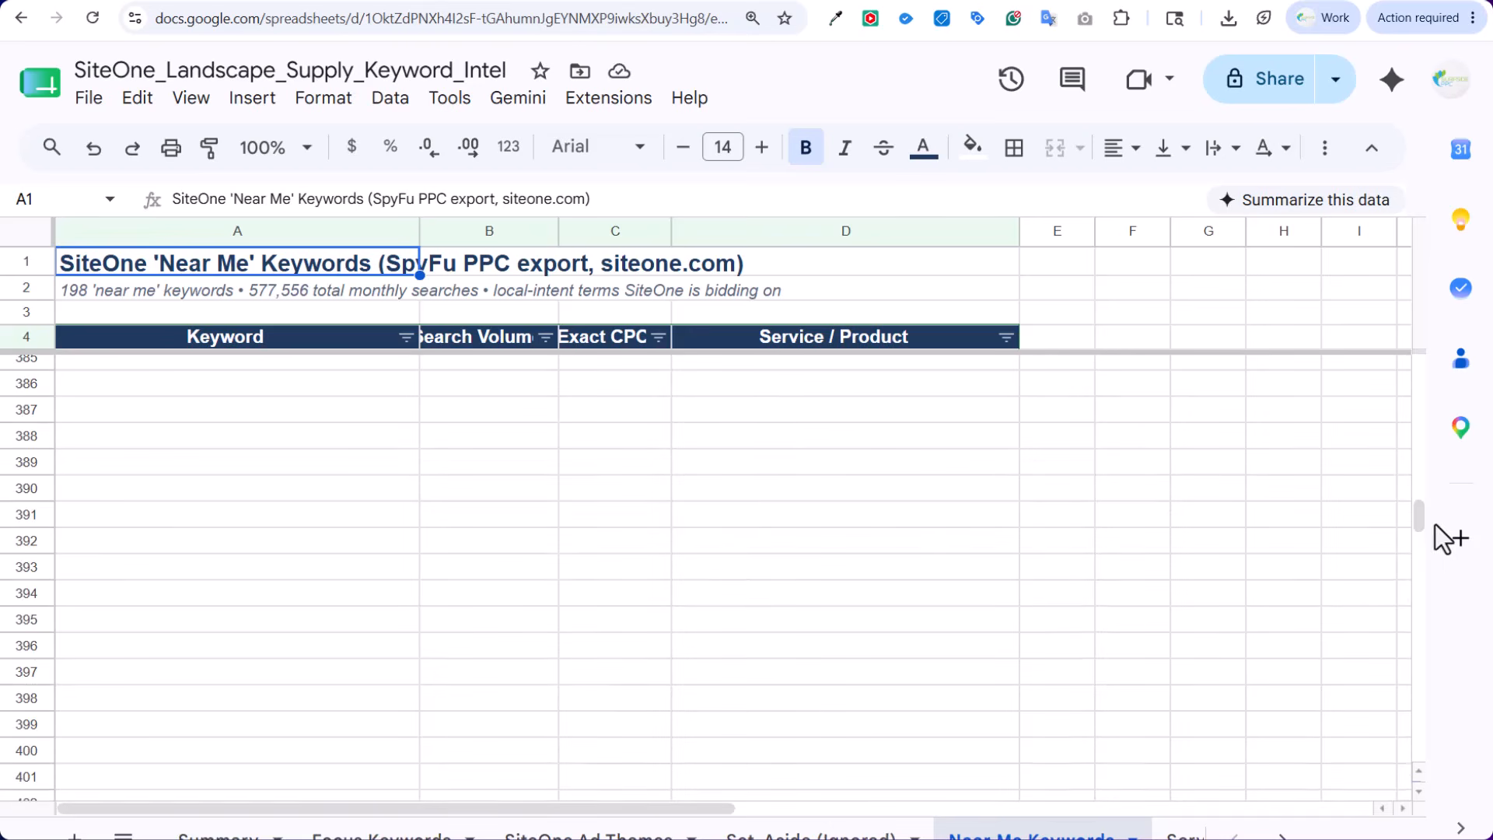
drag(1420, 517, 1414, 445)
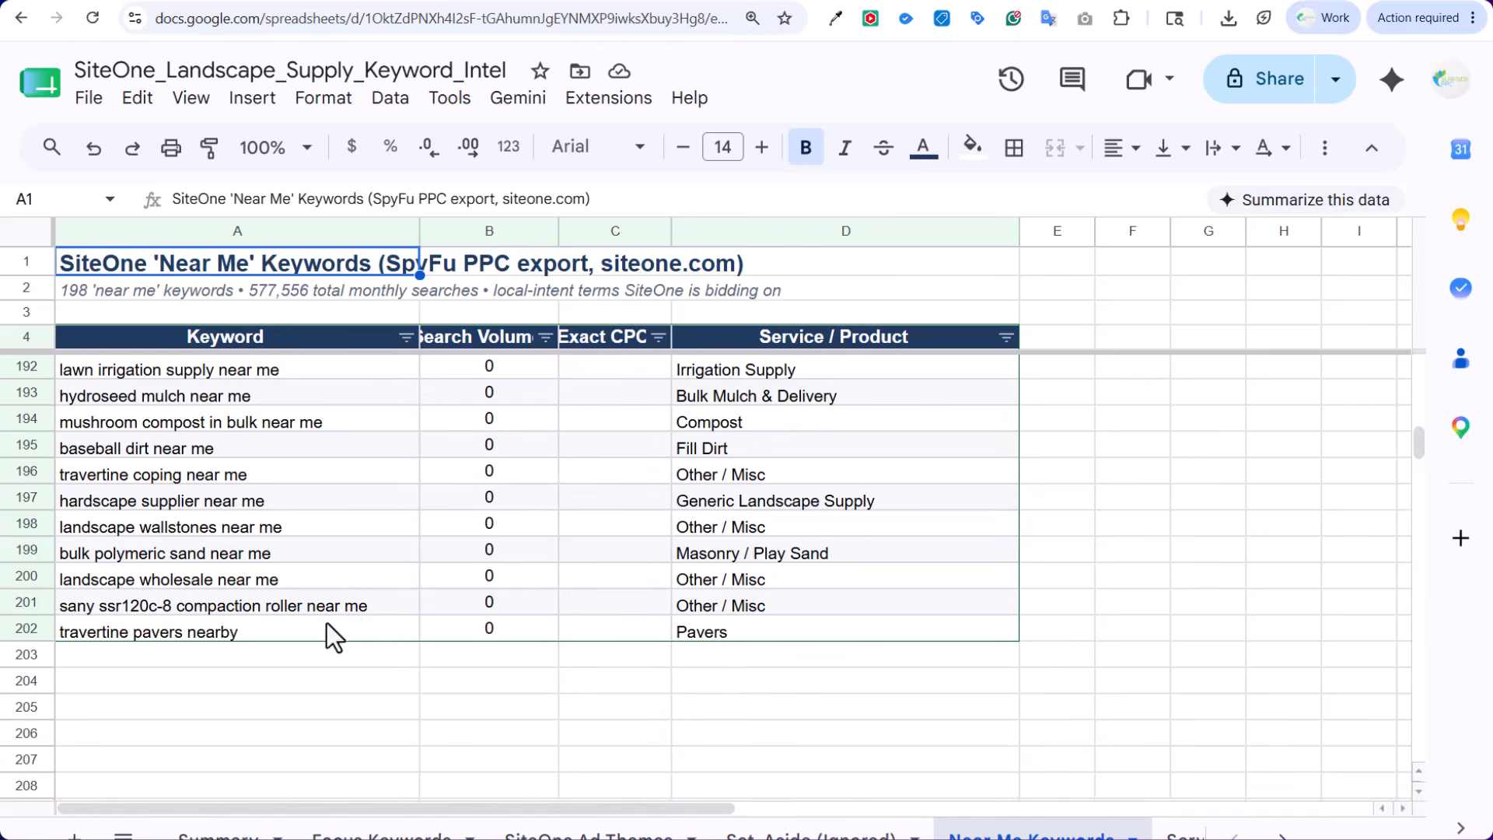
scroll(230, 566, up, 20)
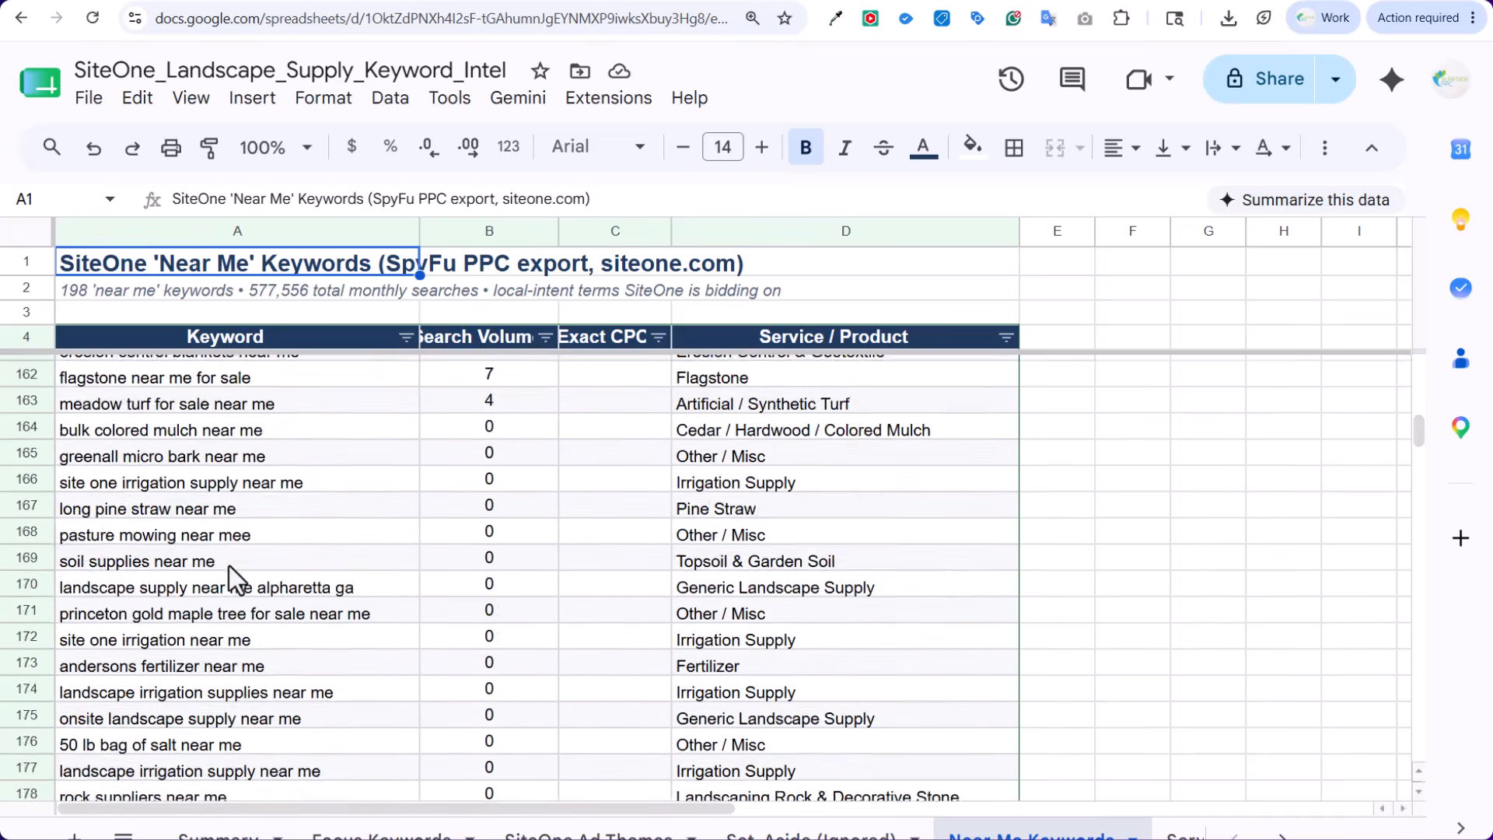
scroll(234, 566, up, 20)
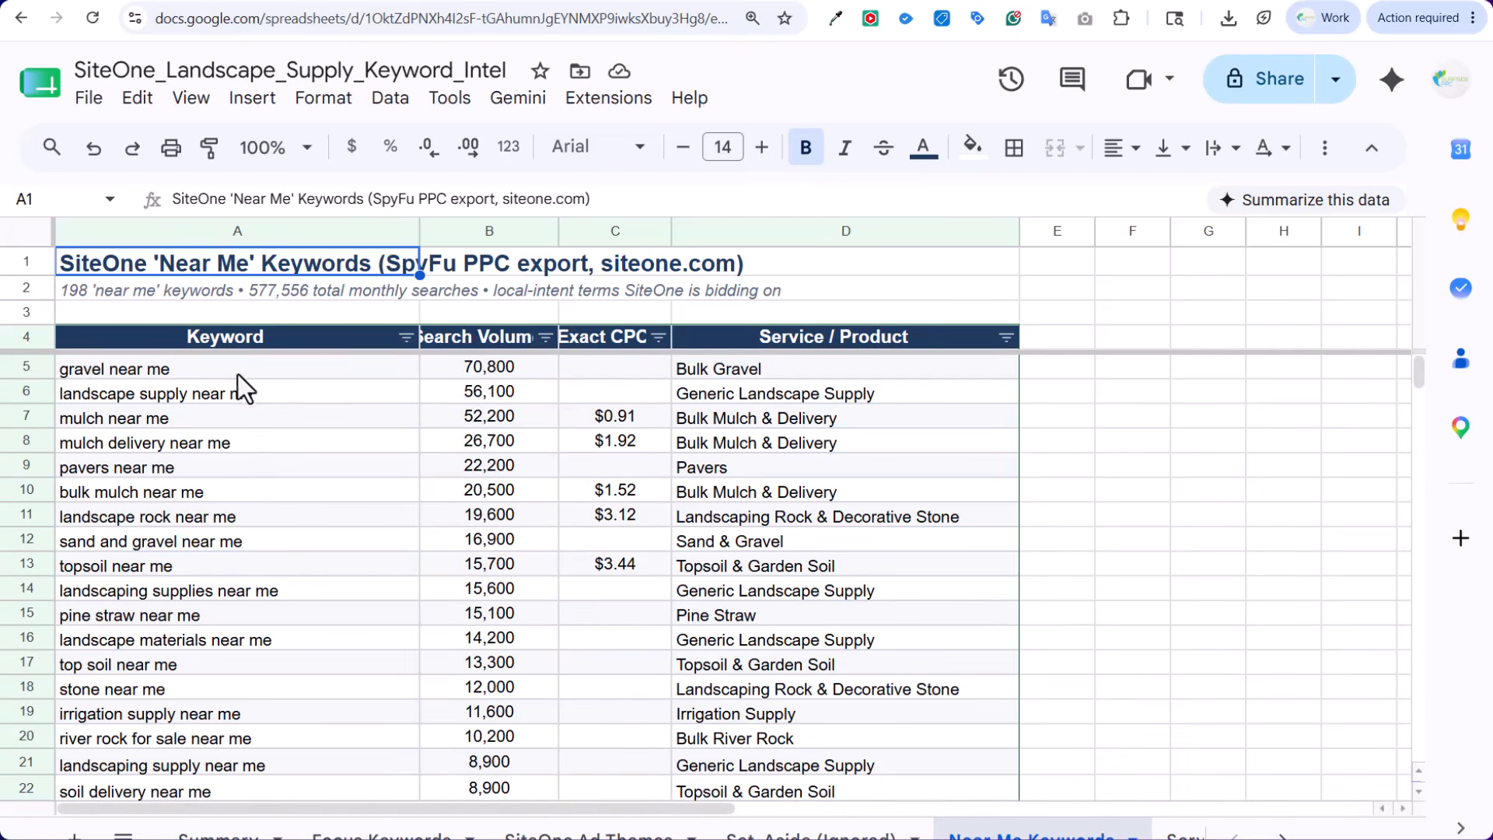
List the seed terms gravel, landscape supply, mulch and pavers in cells F6 to F9, beside the near-me keywords
click(238, 375)
click(1170, 401)
text(gravel)
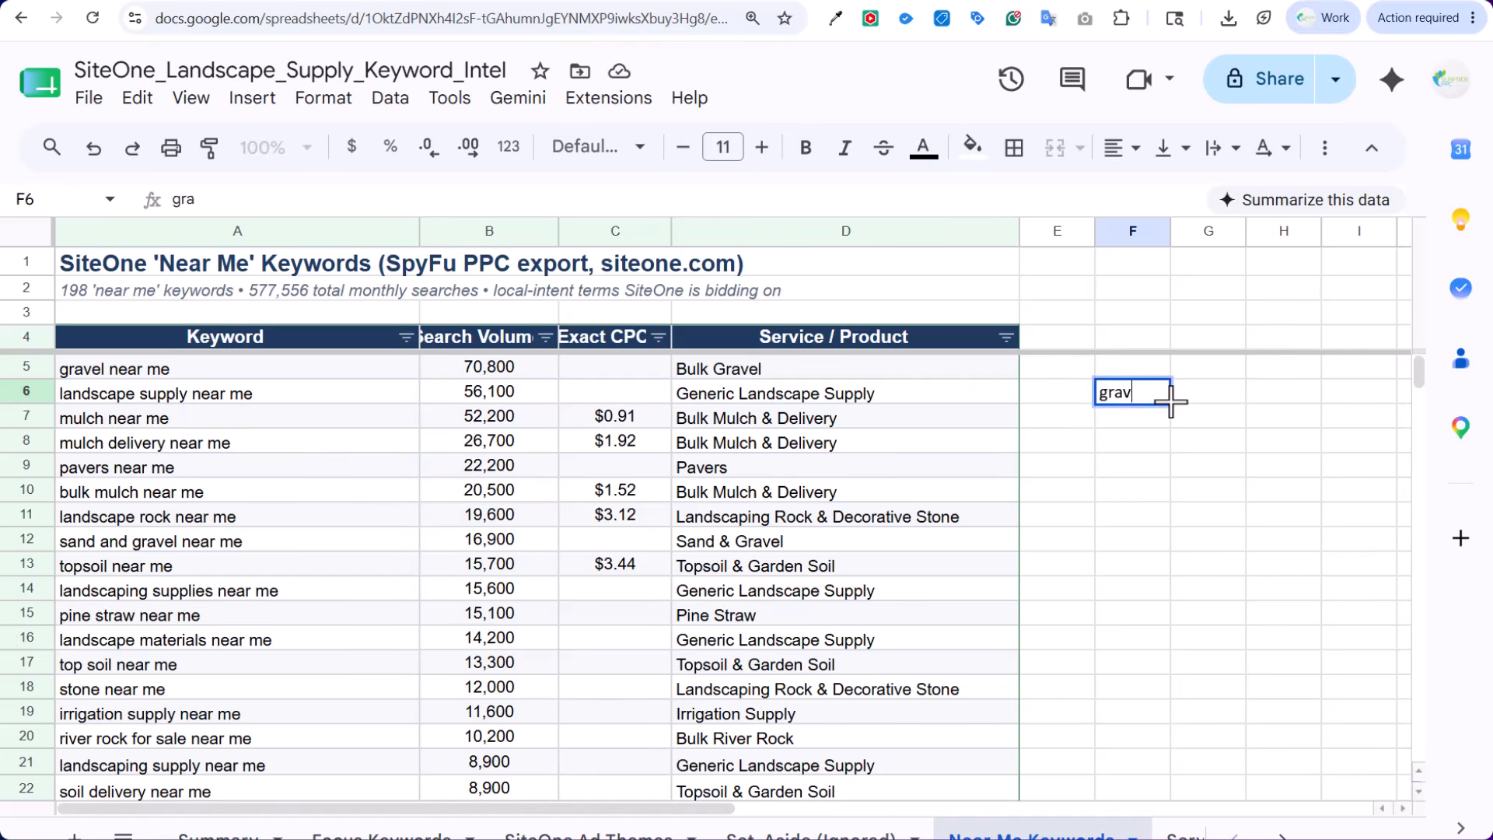
key(Return)
text(landscape supply)
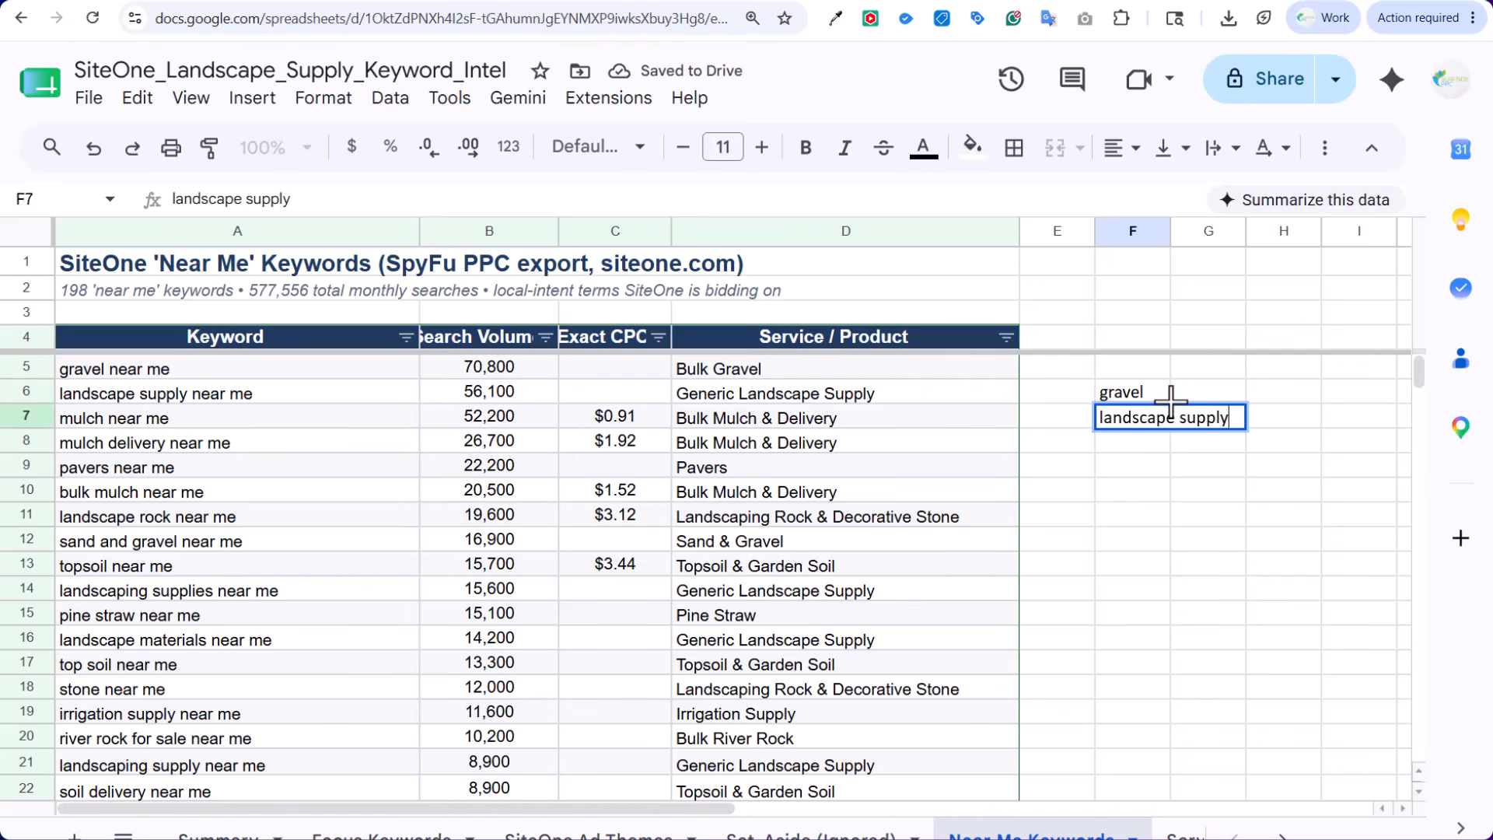
key(Return)
text(mulch)
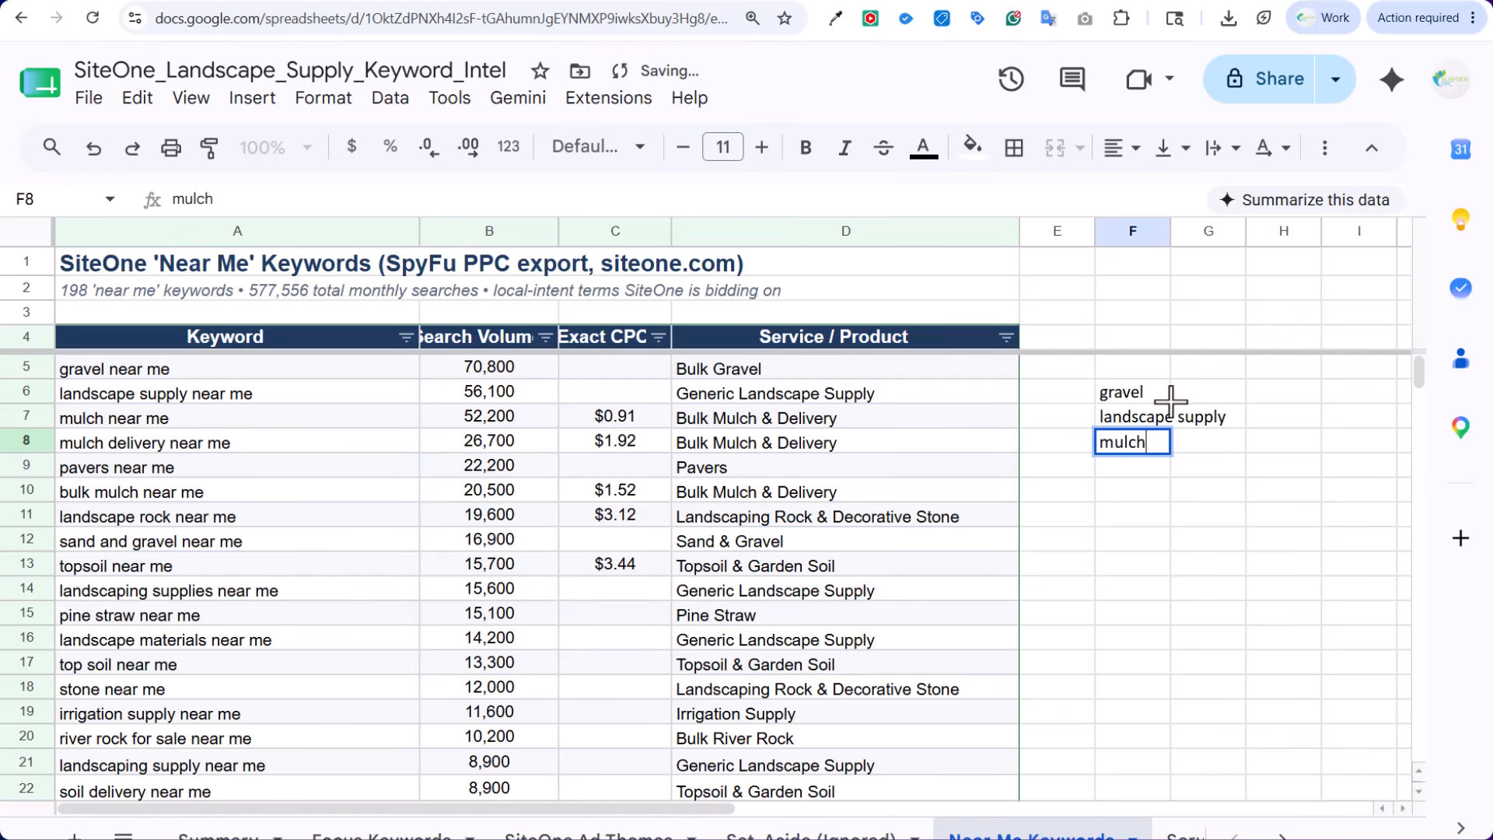
key(Return)
text(pavers)
key(Return)
Add bulk mulch, mulch delivery, sand and topsoil to the seed-term list in cells F10 to F13
text(bu)
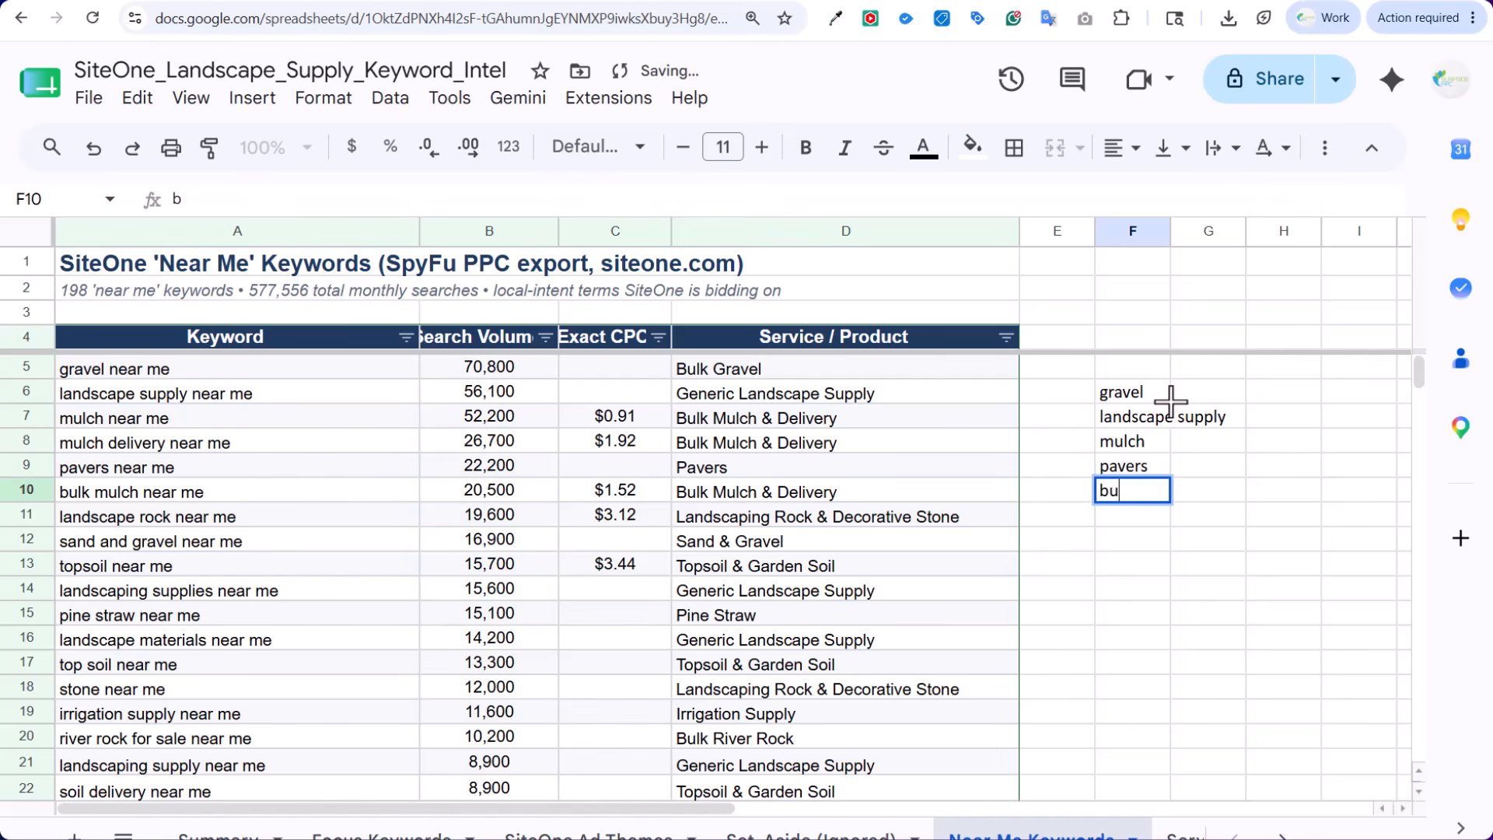
text(lk mulch)
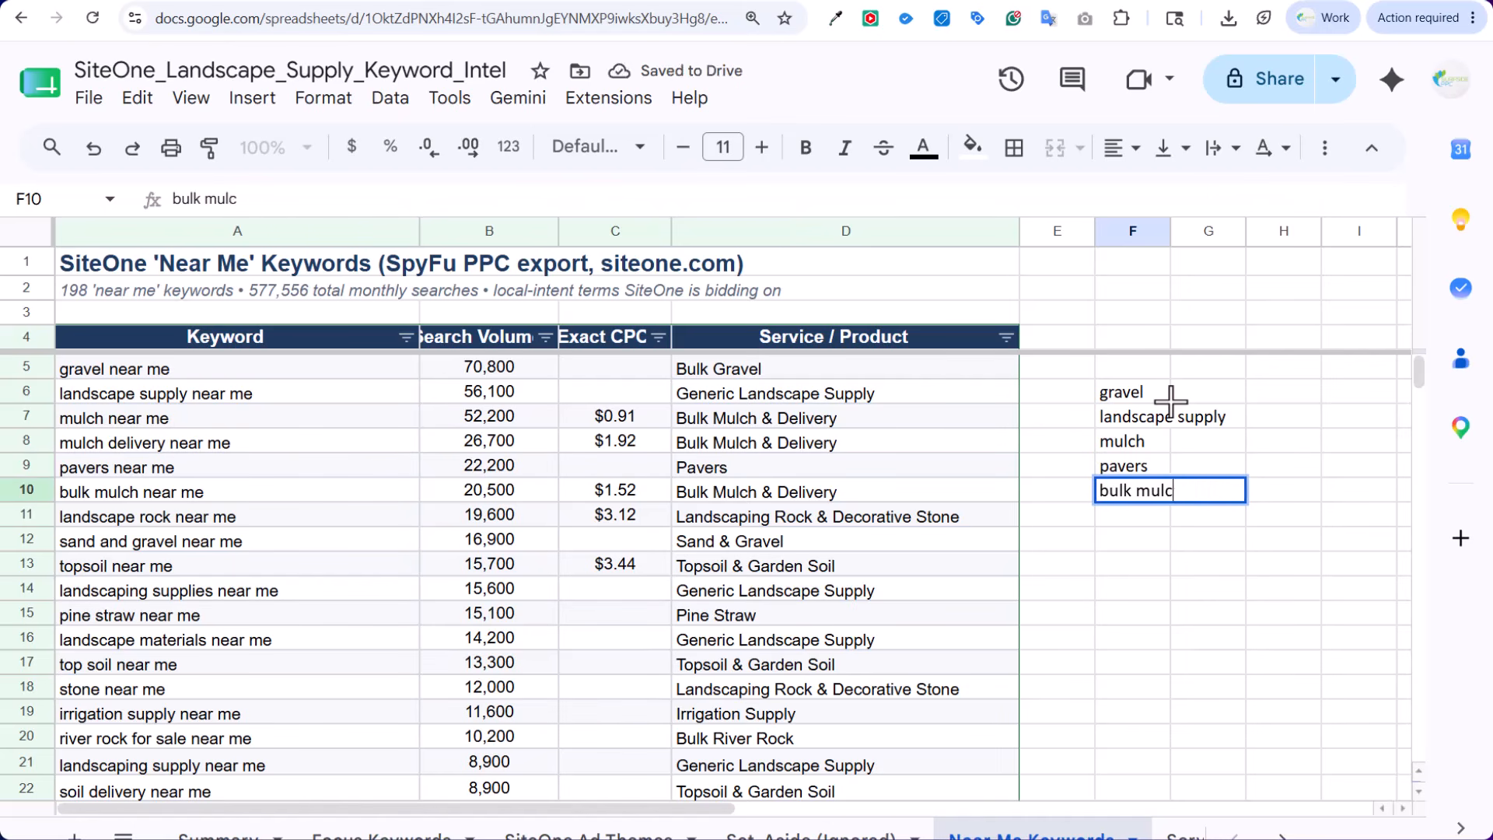
key(Return)
text(mulch delivery)
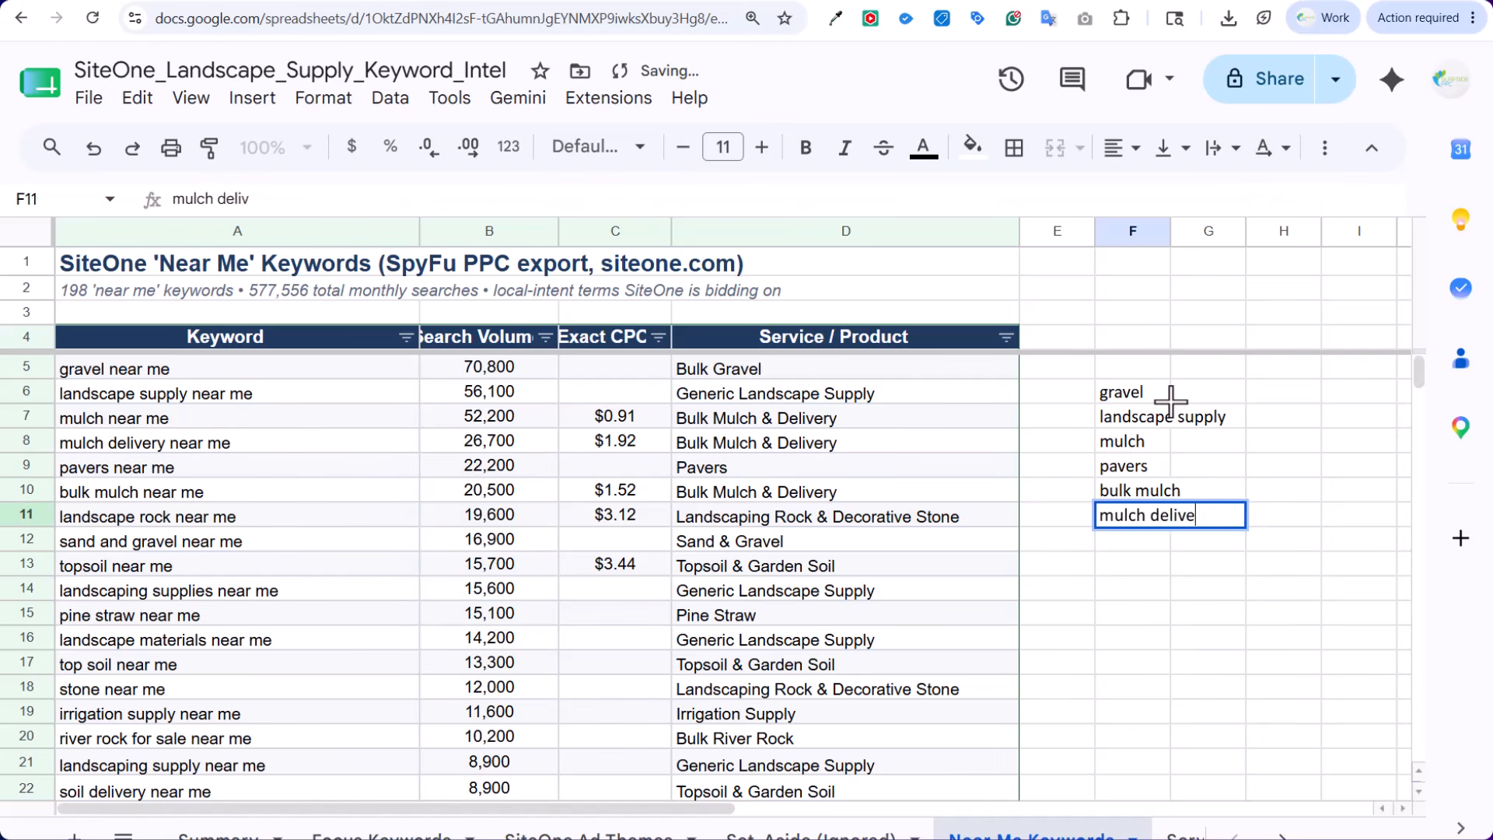
key(Return)
text(sand)
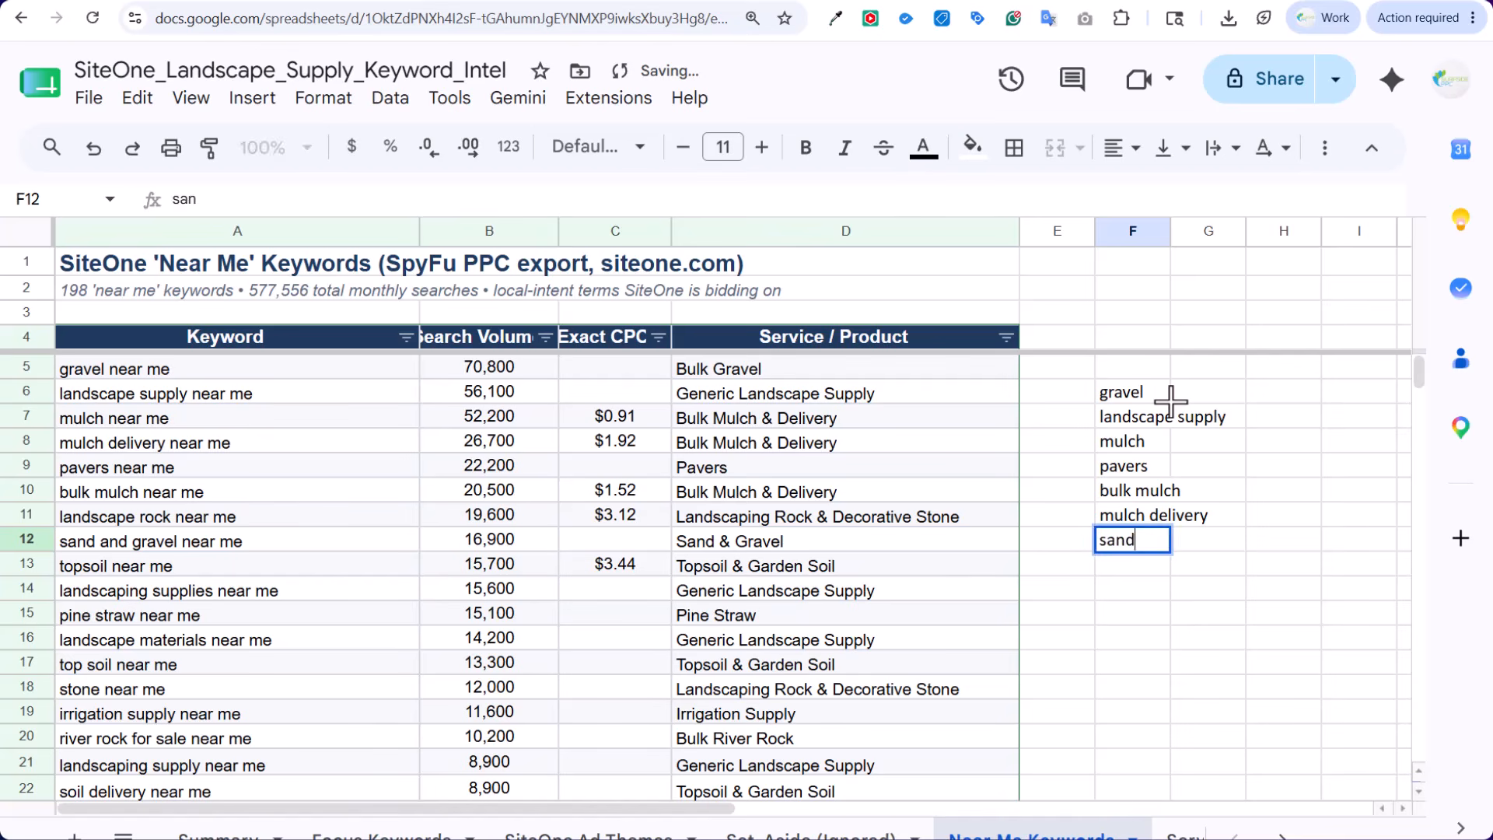
key(Return)
text(topsoil)
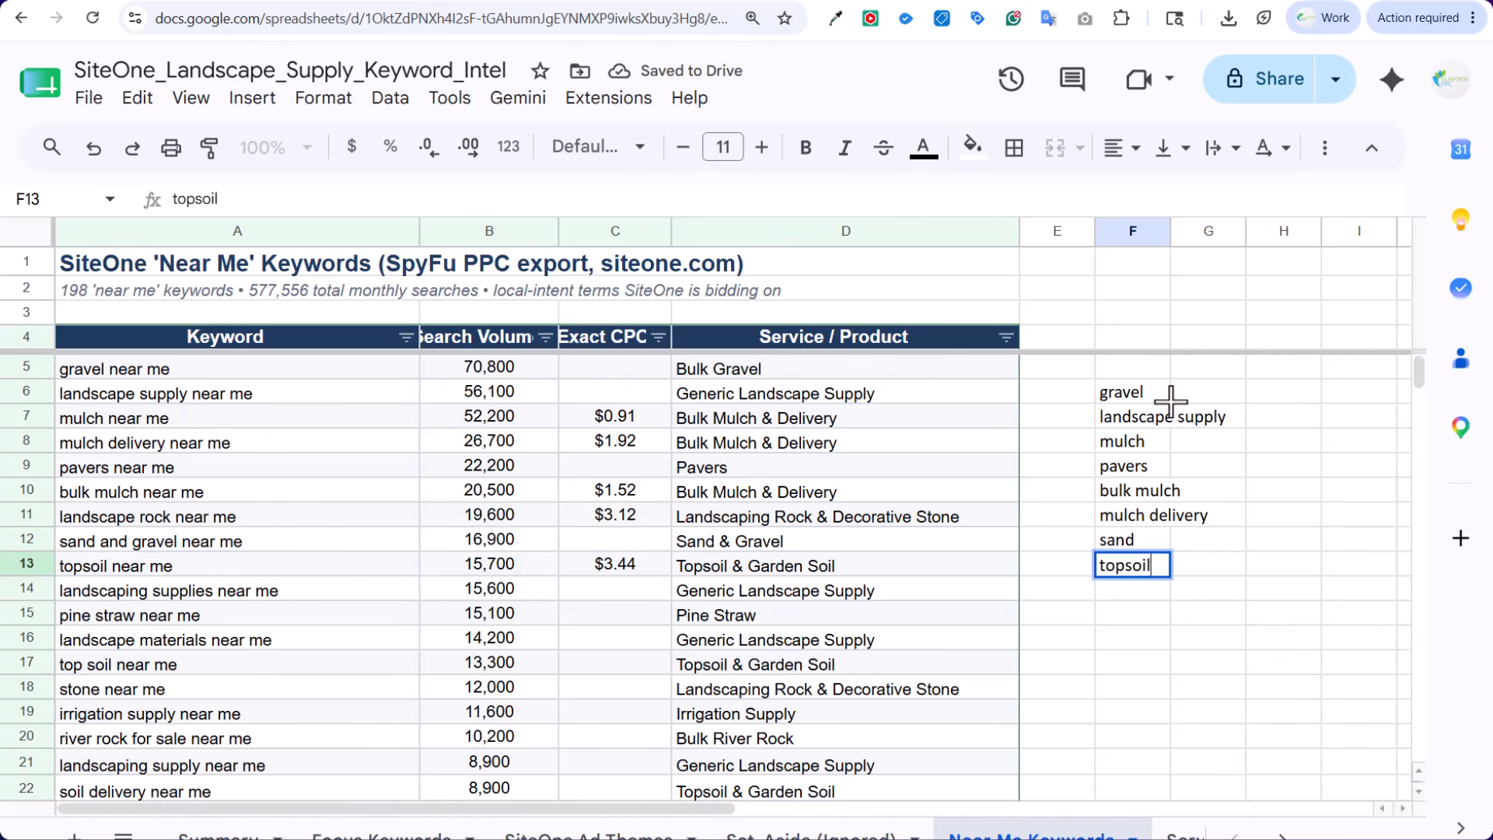
key(Return)
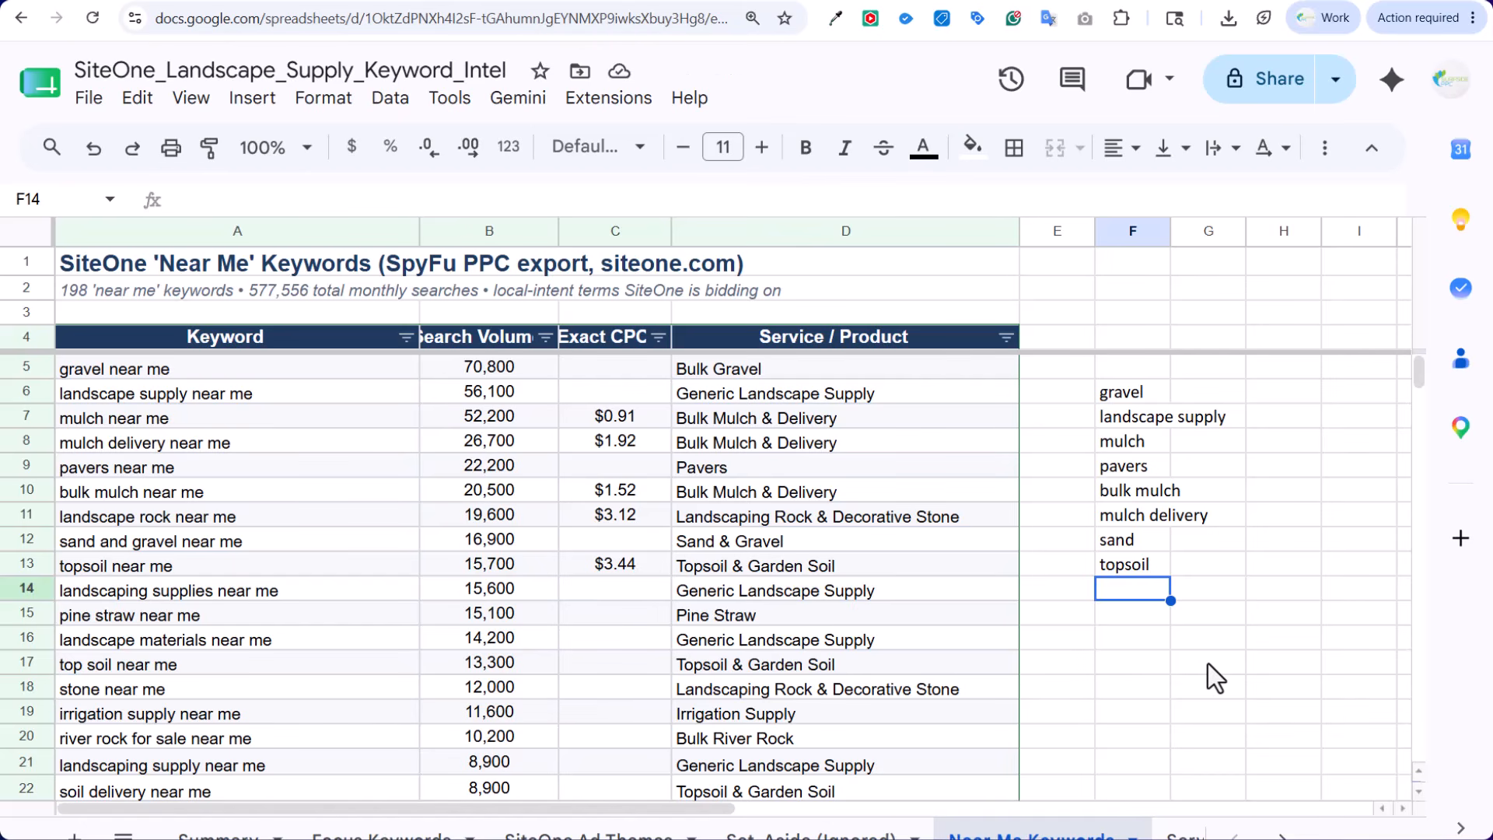
Open the Services Targeted sheet and review its service lines and example keywords down to the total row
drag(93, 470, 207, 690)
click(497, 665)
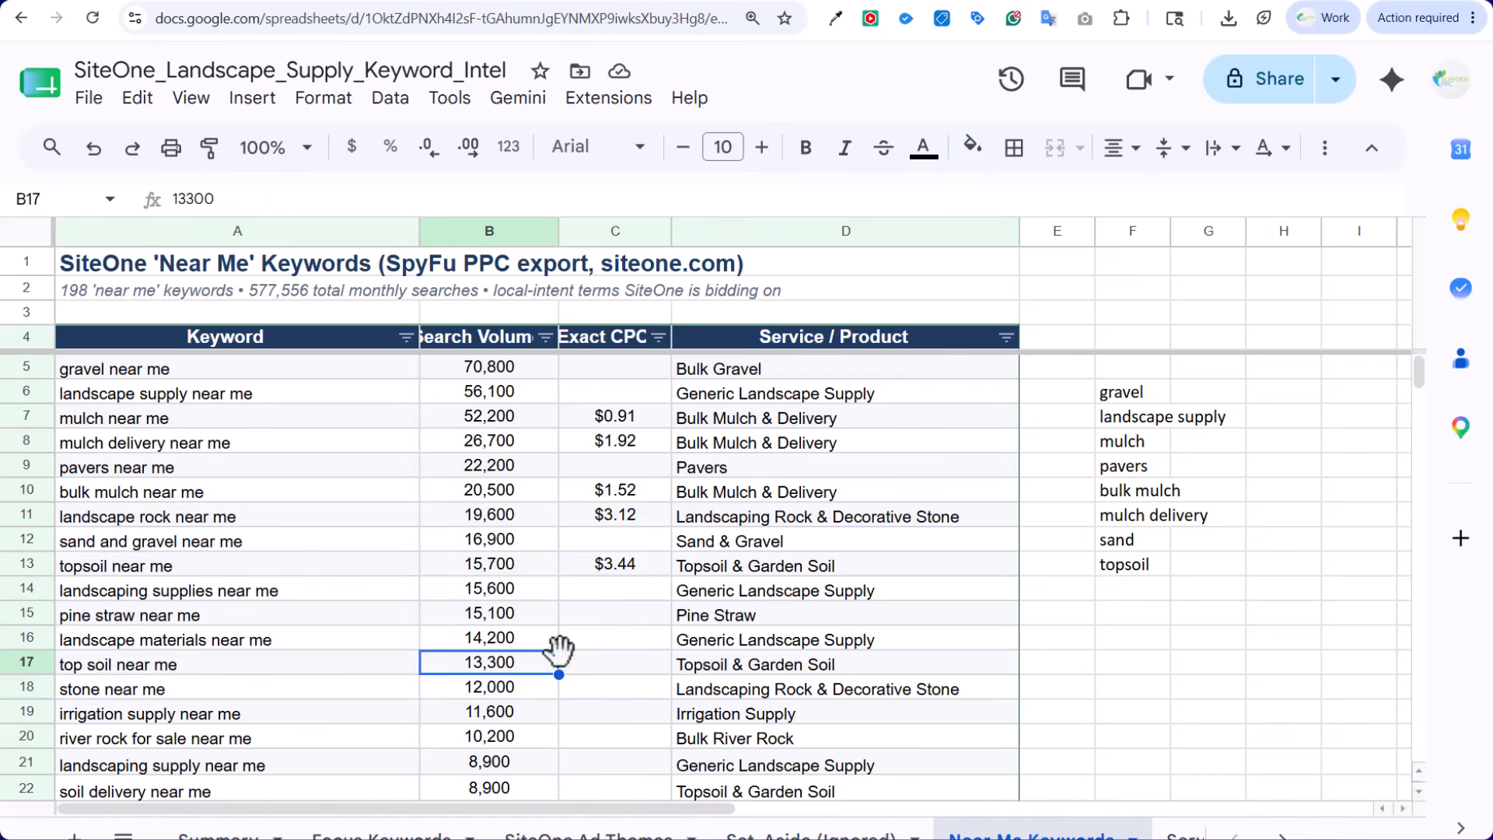
click(1186, 831)
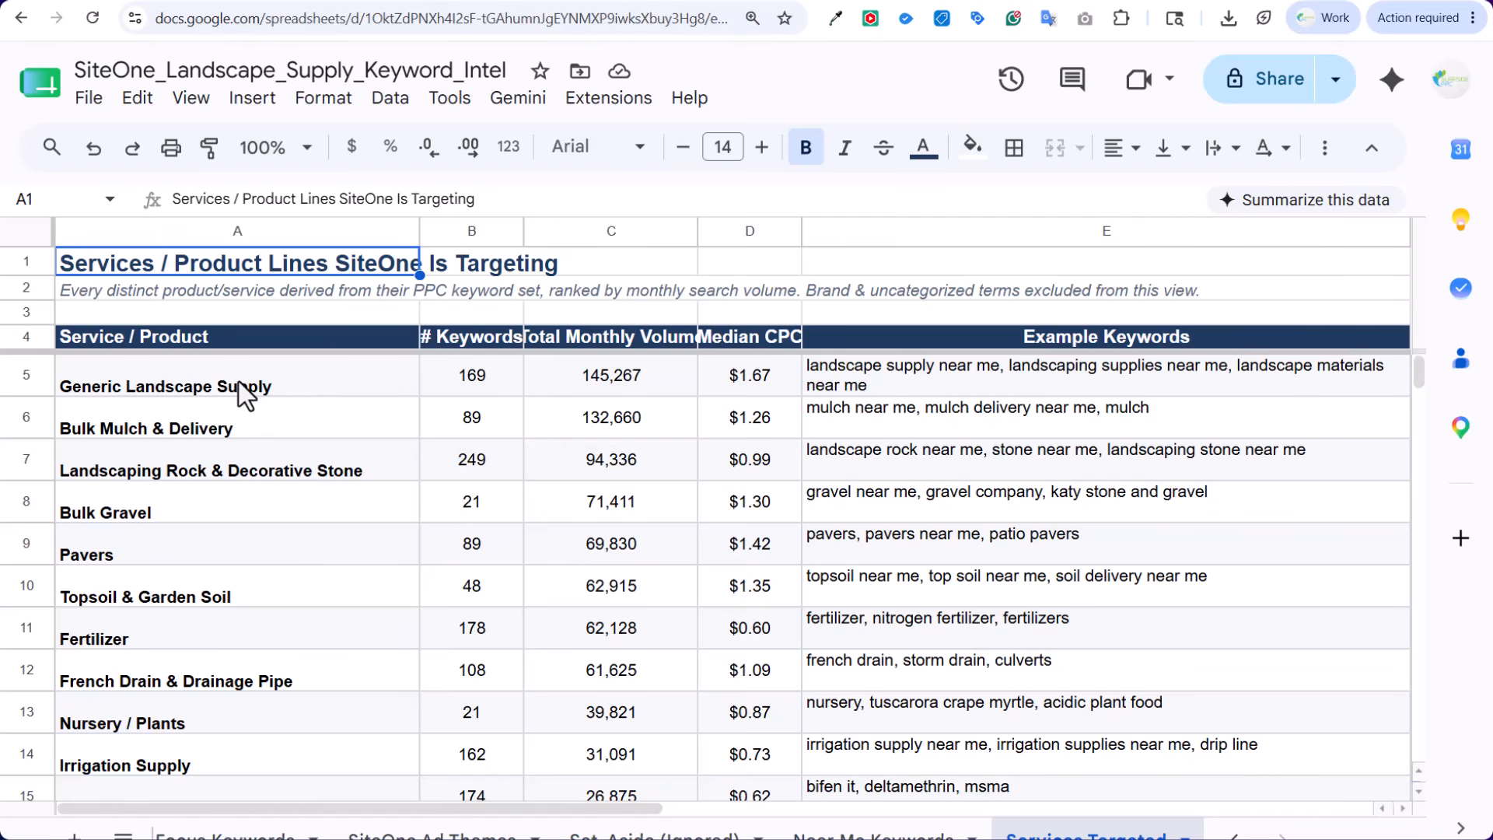
scroll(899, 549, down, 10)
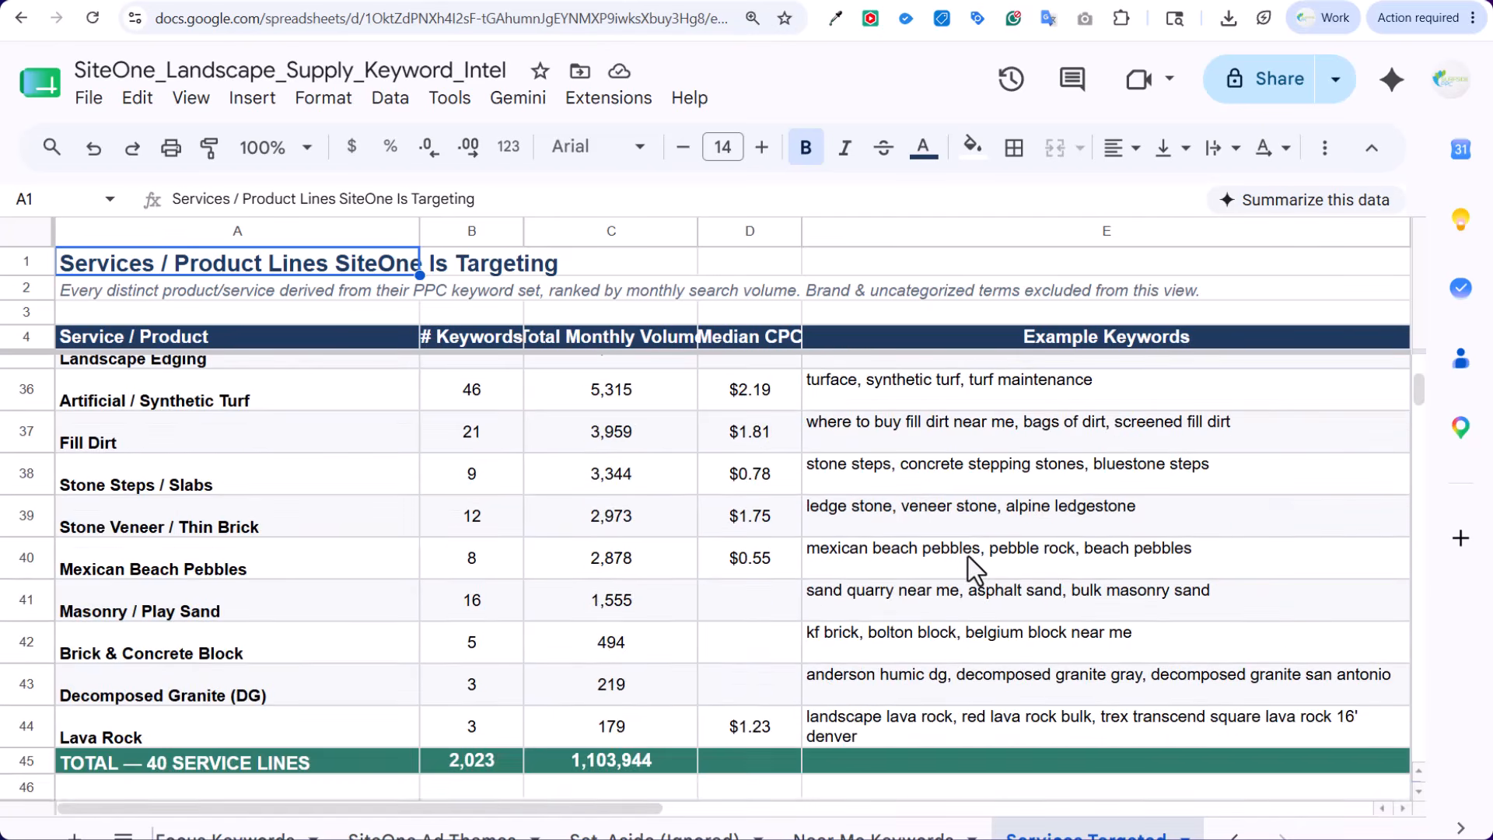
click(975, 540)
click(982, 503)
click(991, 460)
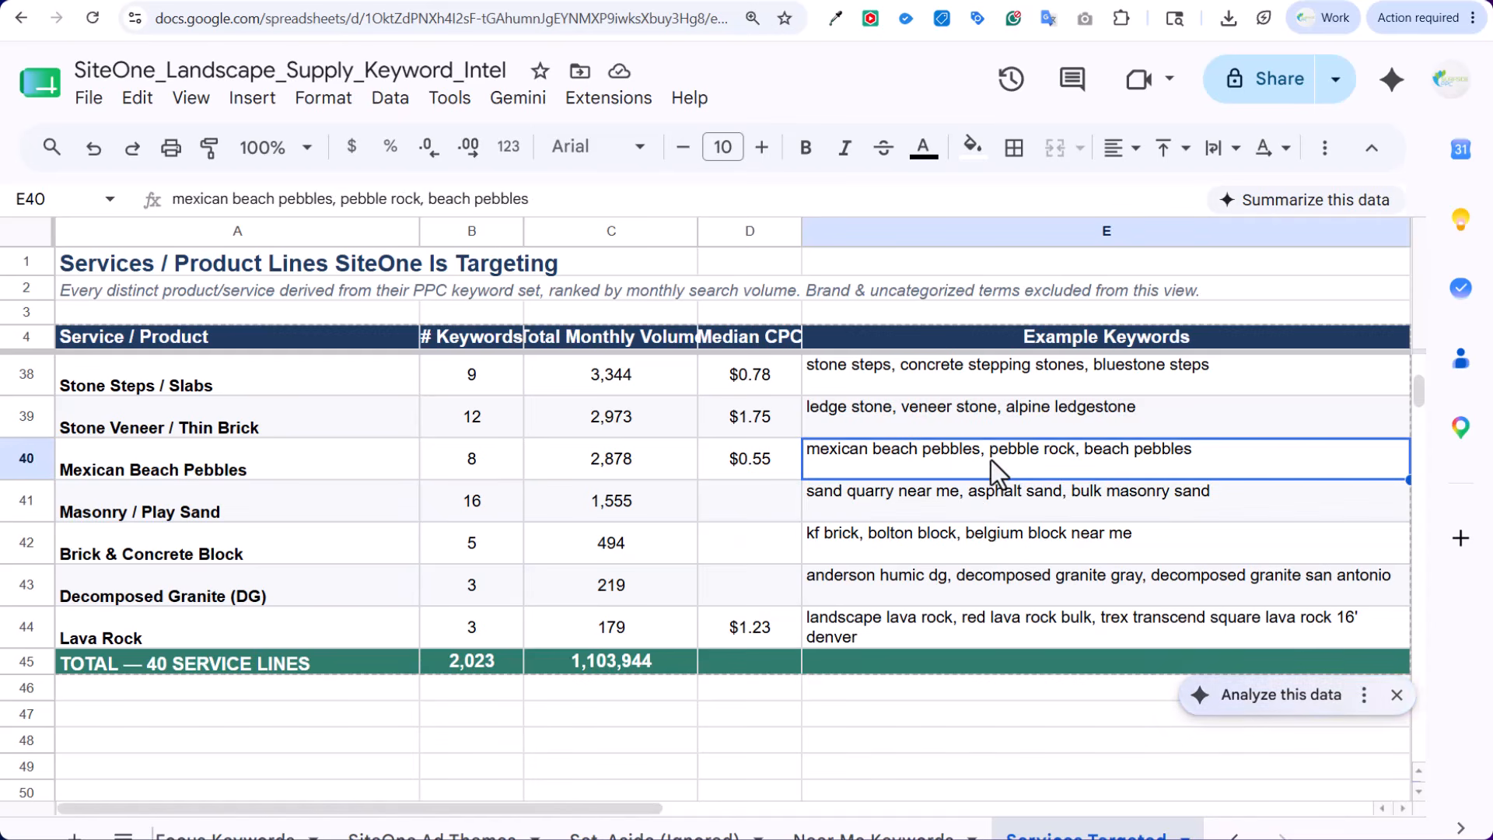
click(987, 495)
click(986, 450)
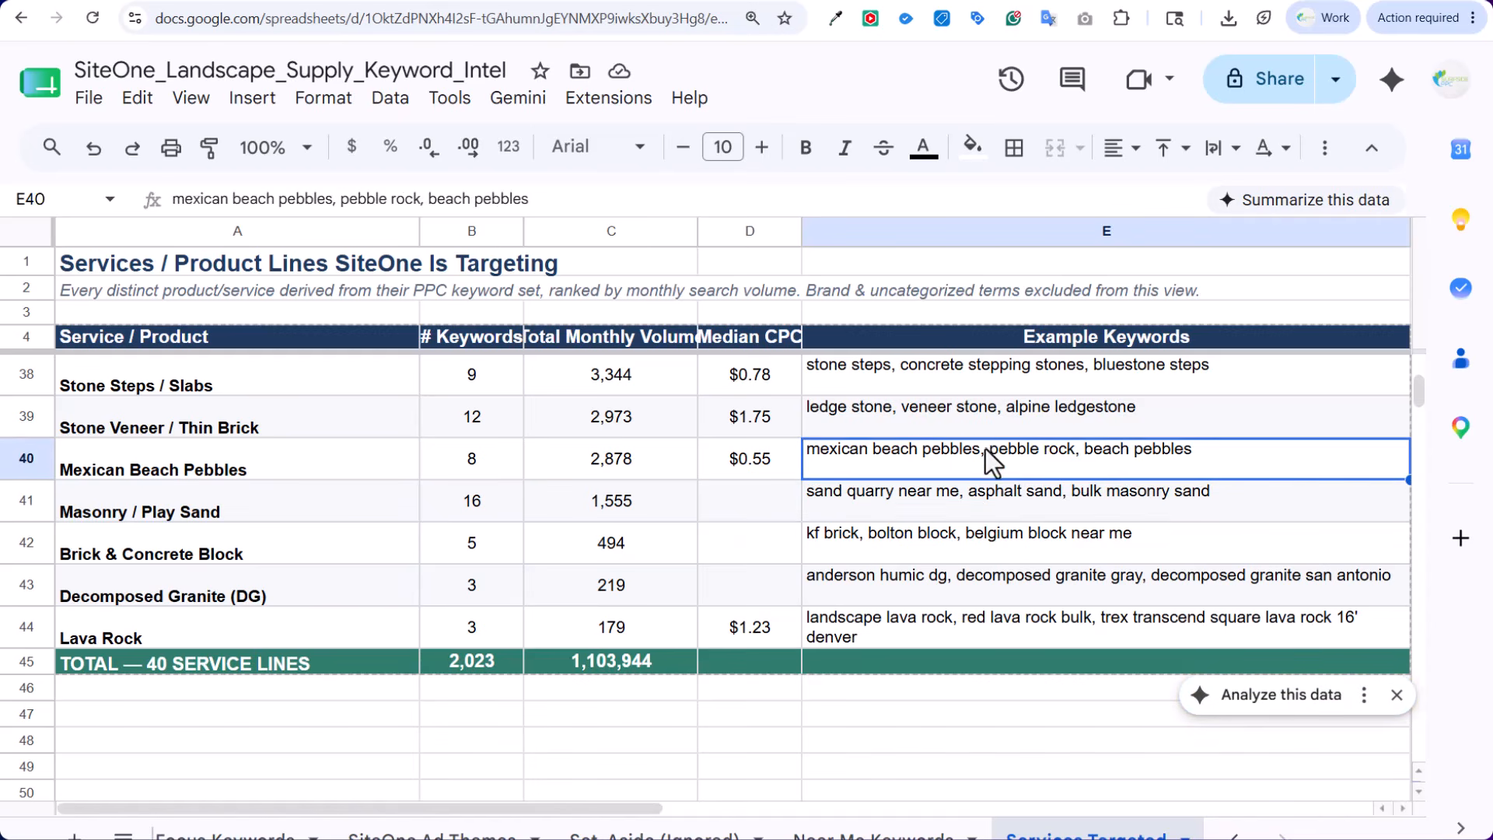
Review the targeted service lines back up to Generic Landscape Supply, examining the example keywords for pavers, topsoil and French drains
scroll(987, 451, up, 3)
scroll(986, 451, up, 2)
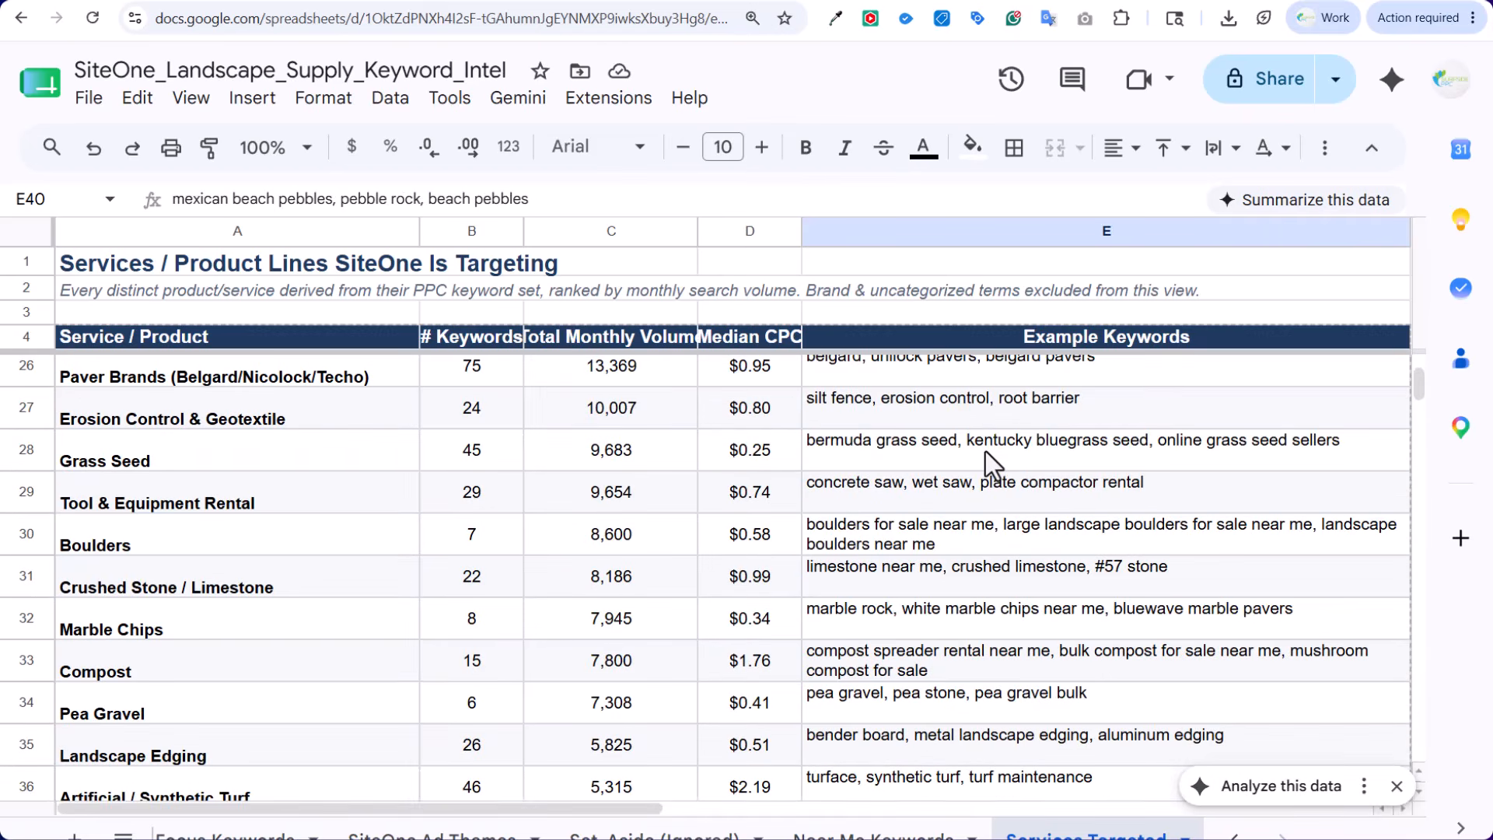
scroll(986, 452, up, 2)
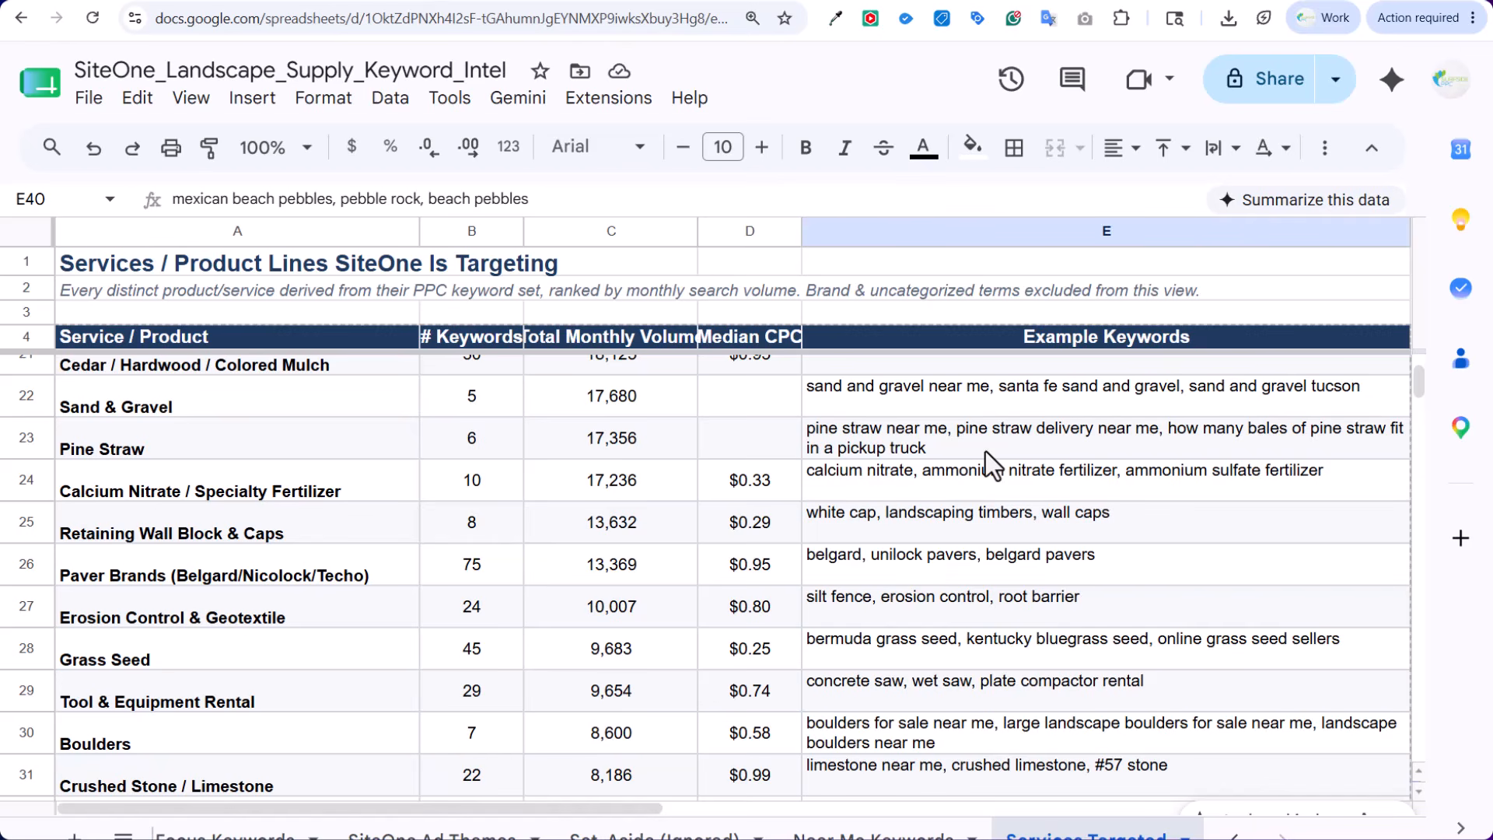
scroll(976, 469, up, 3)
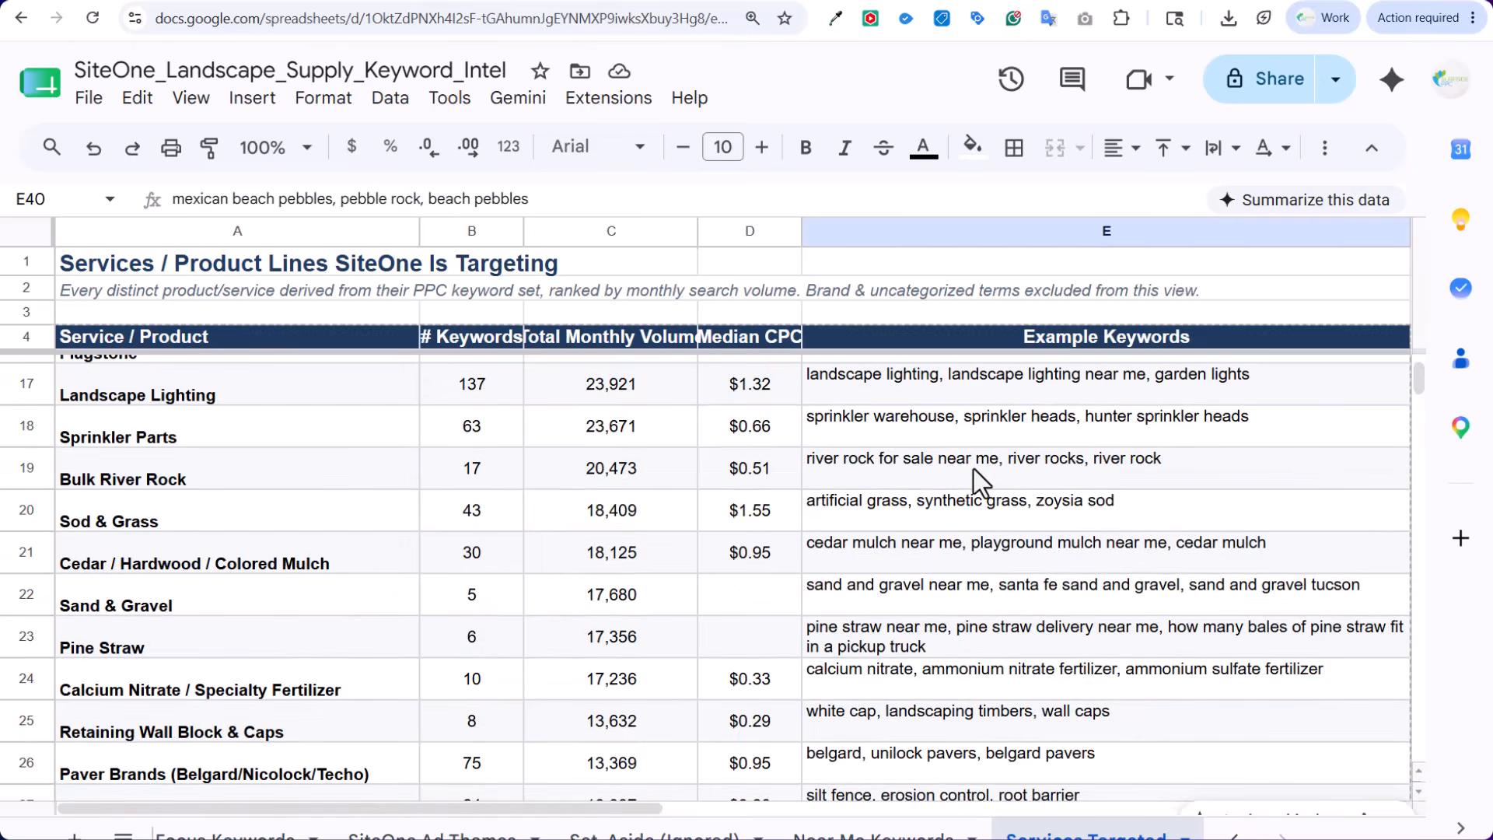
scroll(190, 506, up, 3)
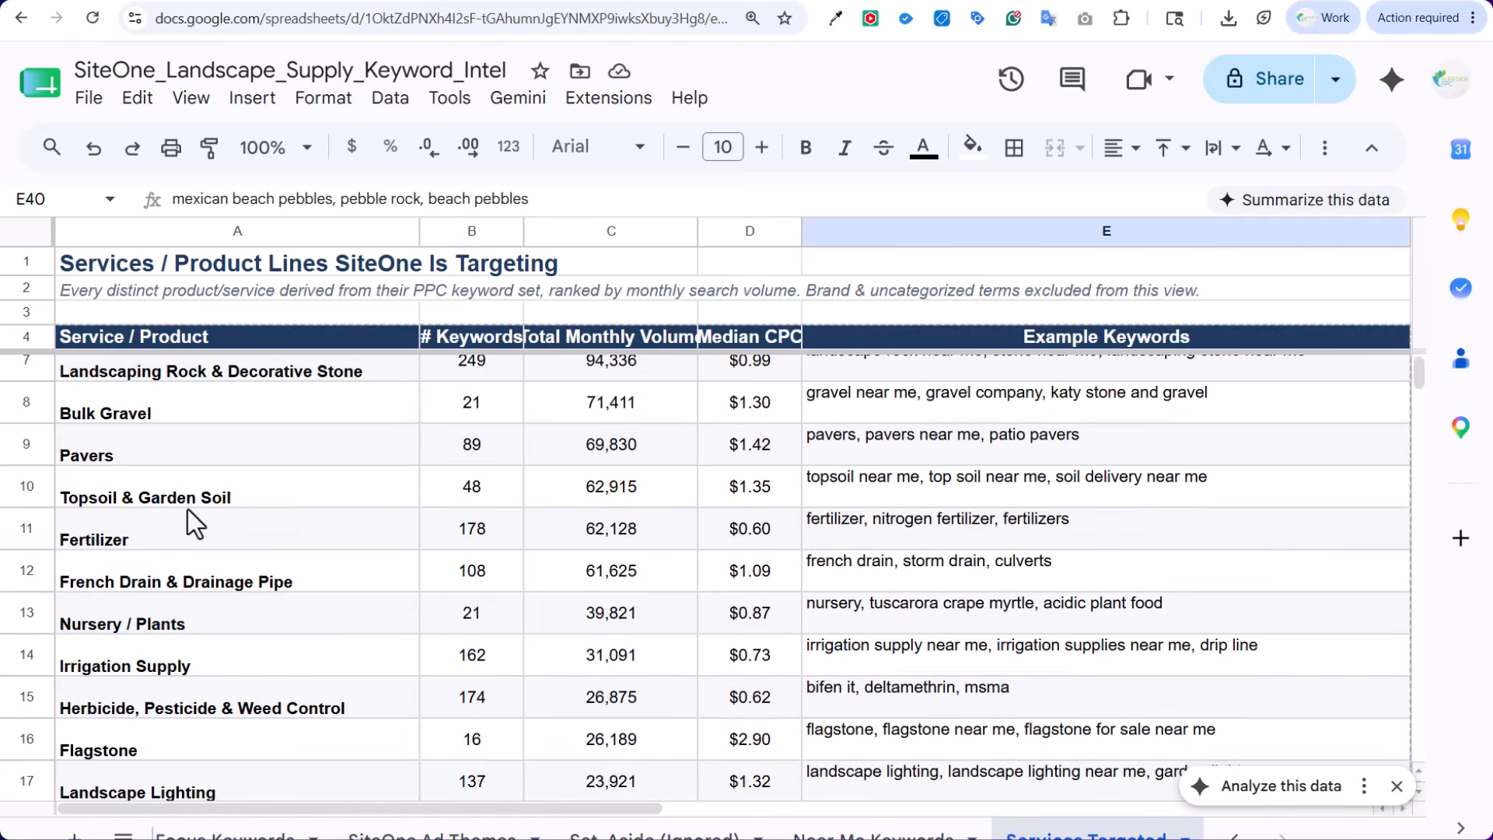
click(1106, 459)
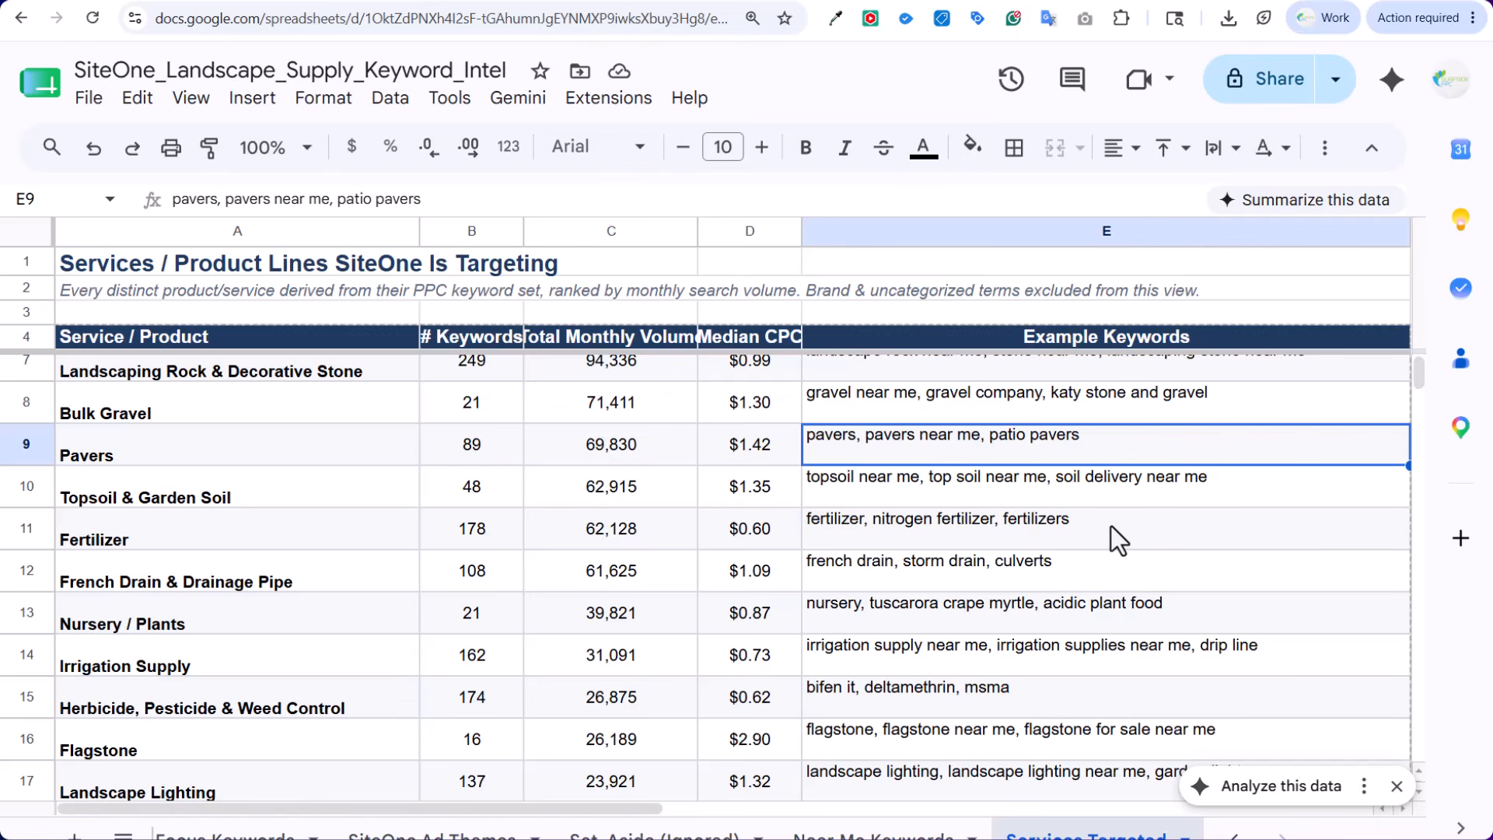
scroll(1050, 536, up, 2)
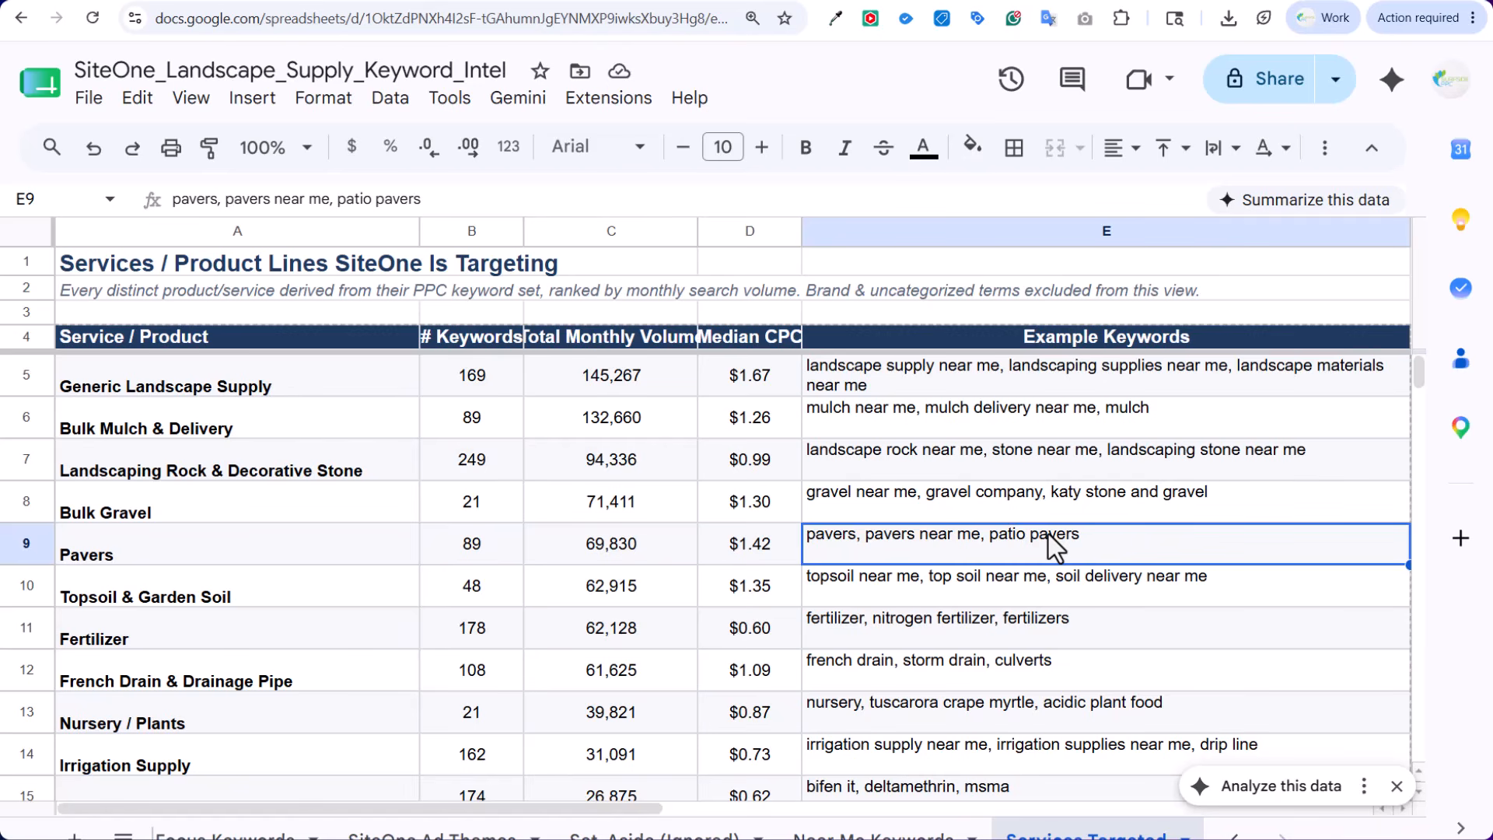
drag(930, 385, 1053, 786)
click(1007, 669)
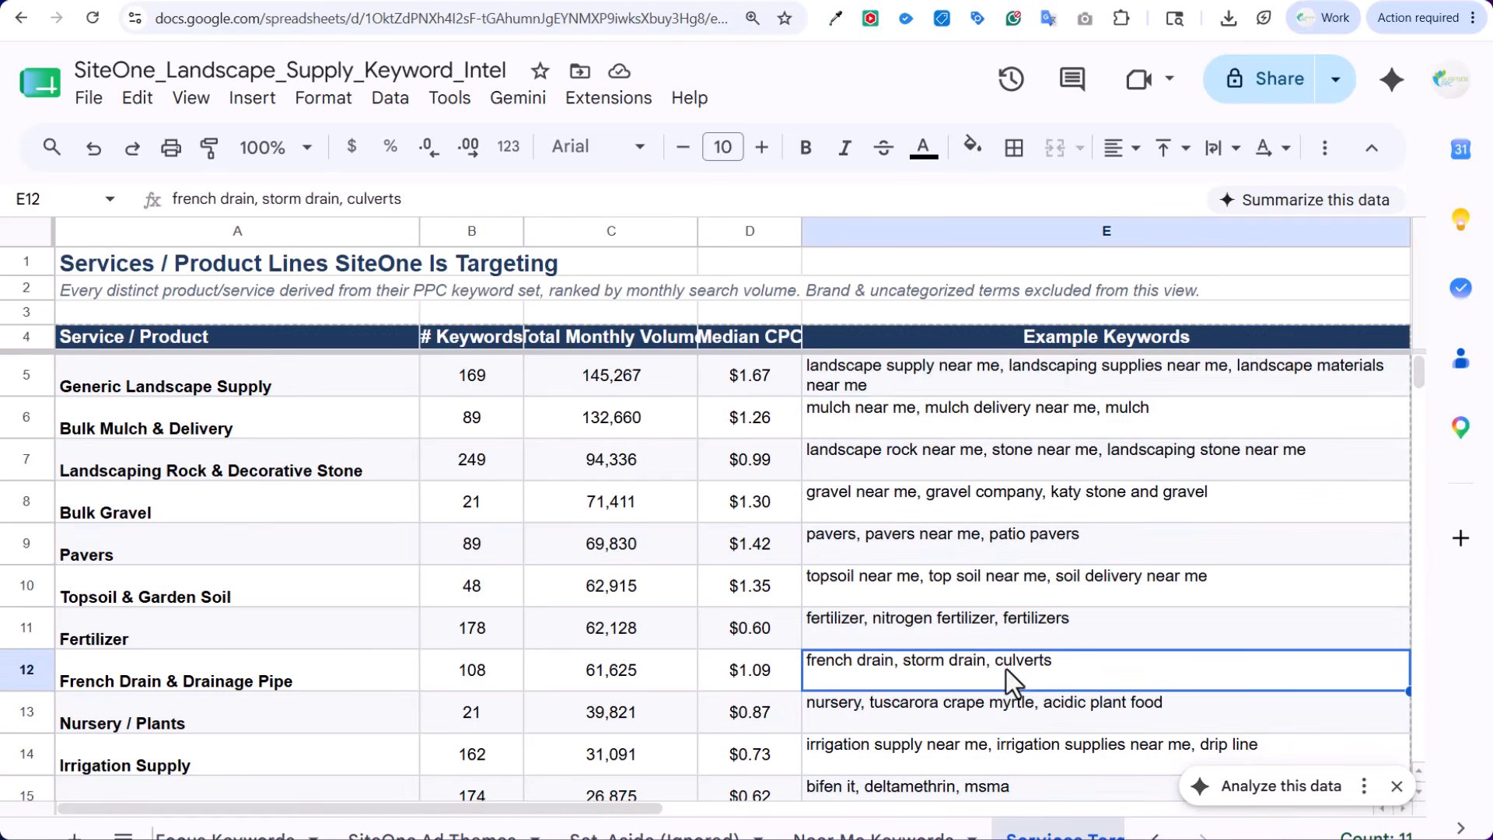
click(984, 583)
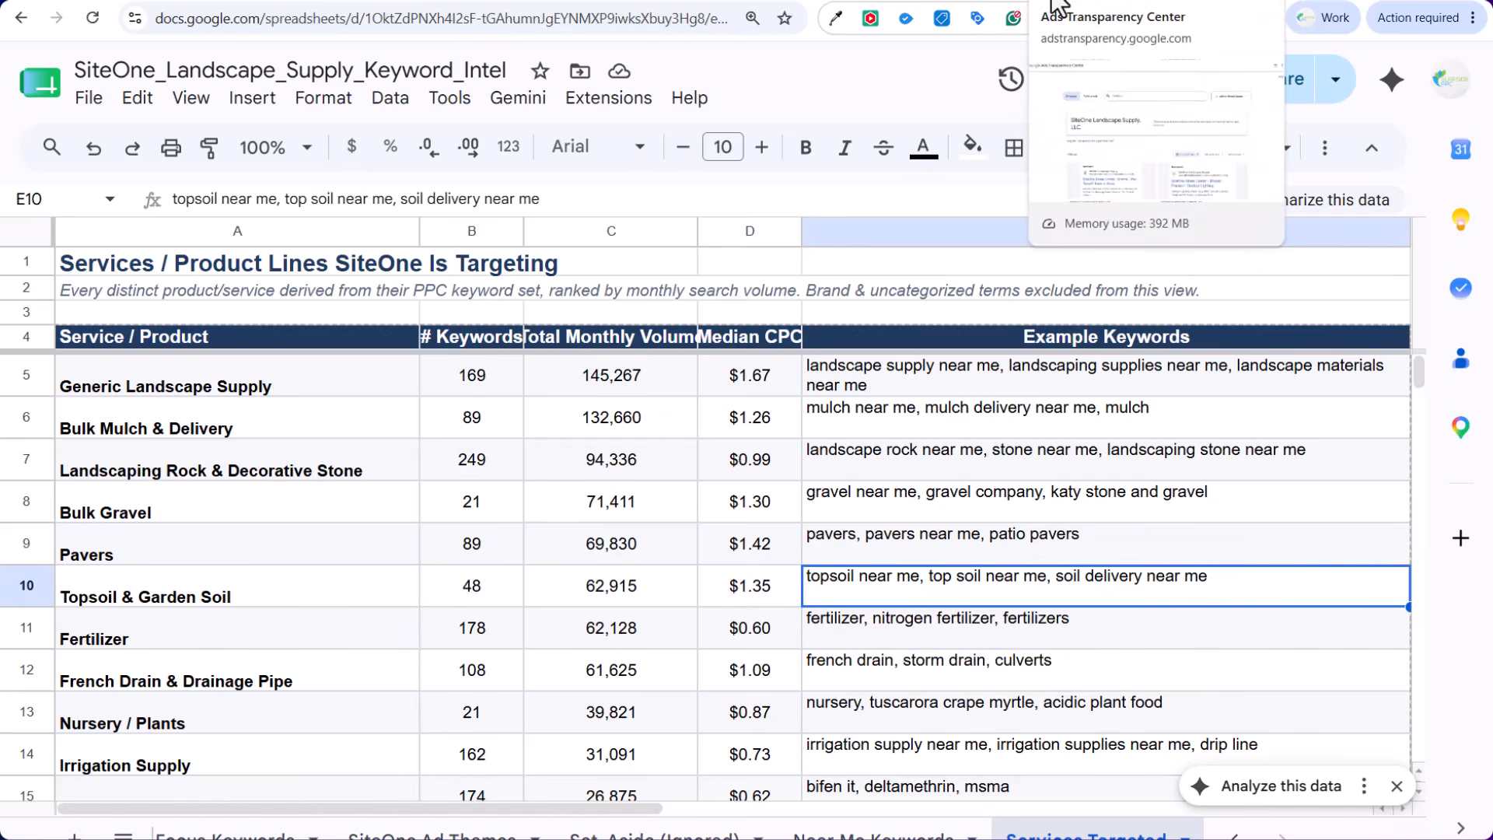
Switch to the Google Ads Transparency Center to browse SiteOne's ads, and revisit the siteone.com ad history in SpyFu
click(1060, 6)
scroll(1292, 441, down, 10)
scroll(1291, 443, down, 10)
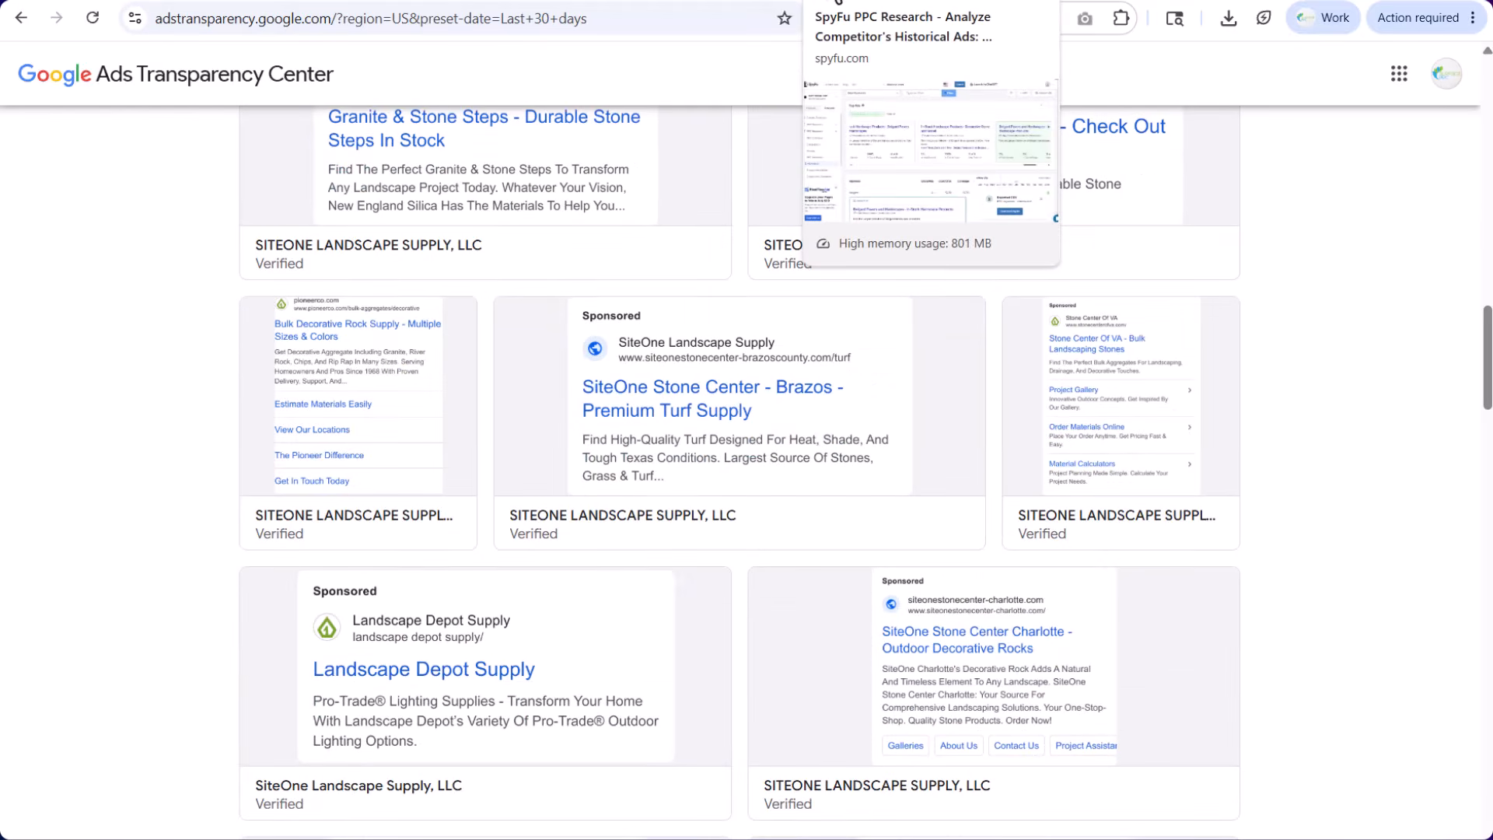
click(836, 4)
scroll(863, 327, up, 2)
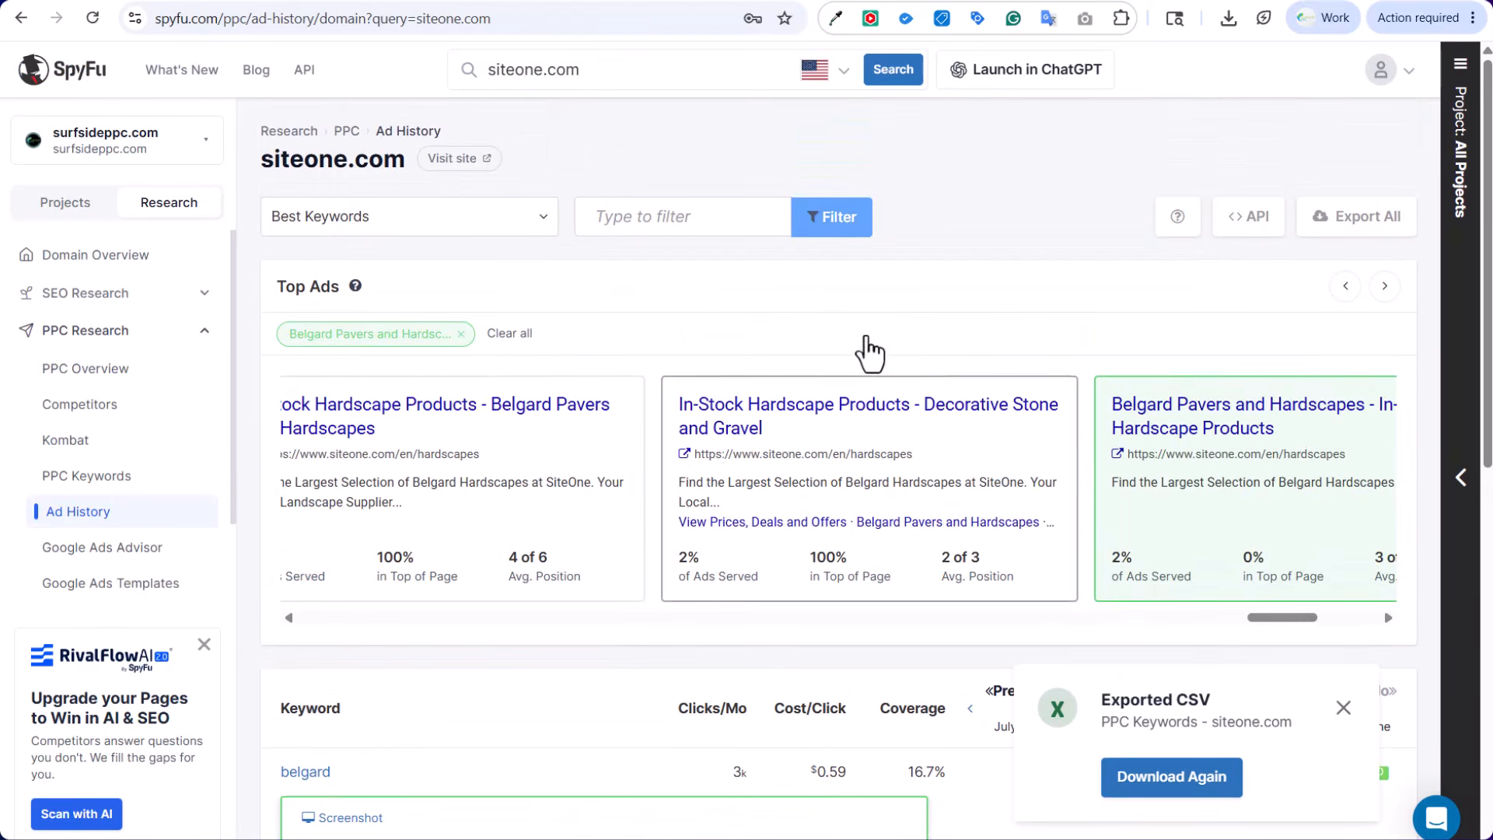